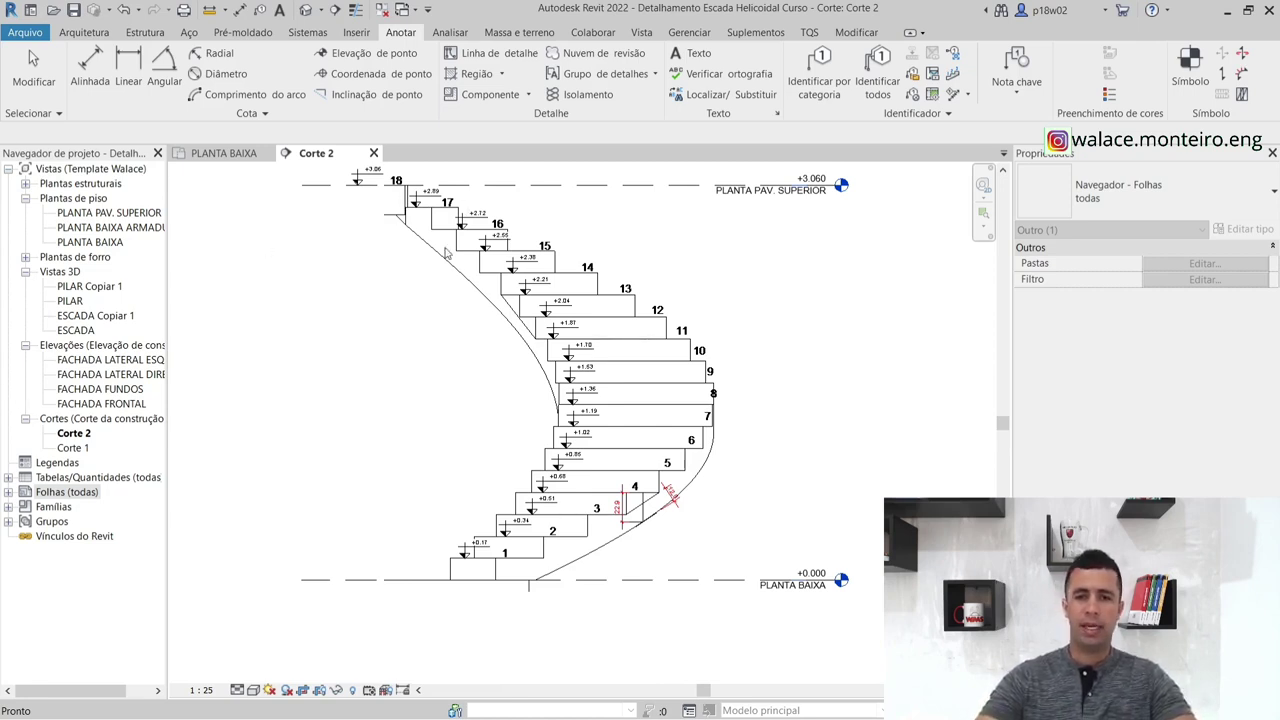
Examine the step numbering, level marks and slab thickness dimensions of the helical stair in the Corte 2 section.
{"action": "left_click", "coordinate": [798, 298]}
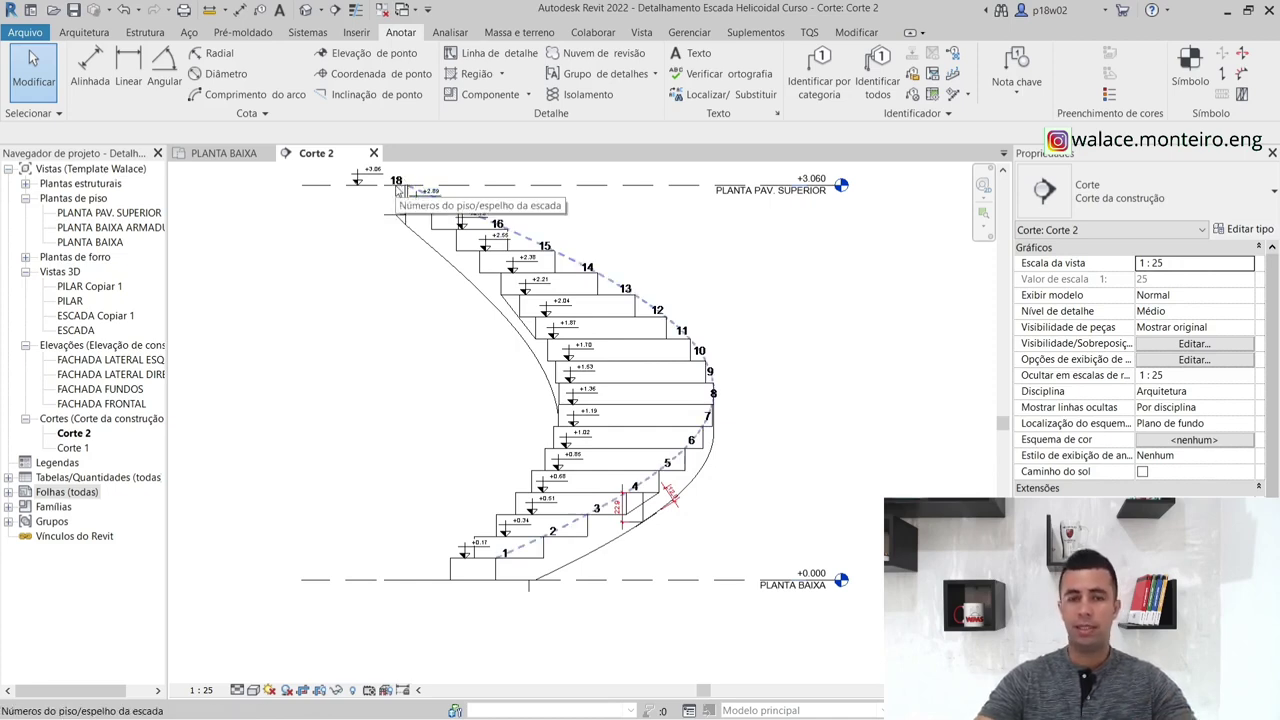
{"action": "scroll", "coordinate": [476, 550], "scroll_direction": "up", "scroll_amount": 4}
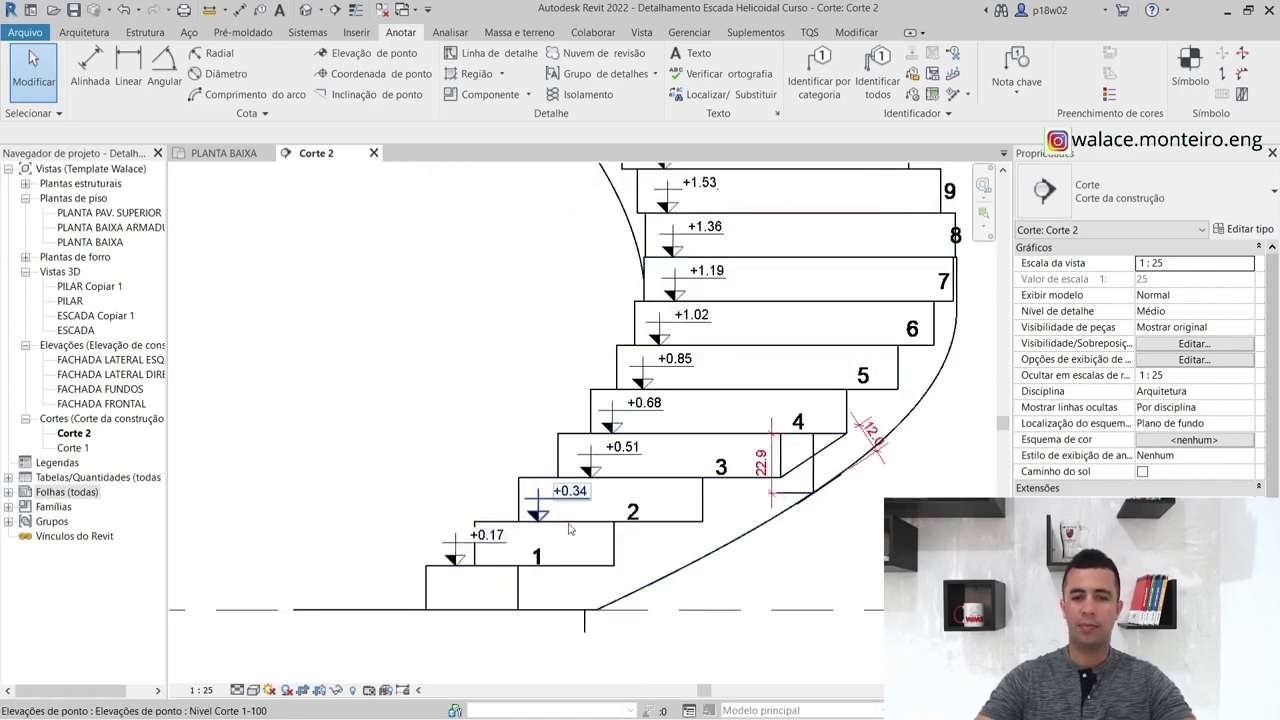
{"action": "scroll", "coordinate": [570, 528], "scroll_direction": "down", "scroll_amount": 2}
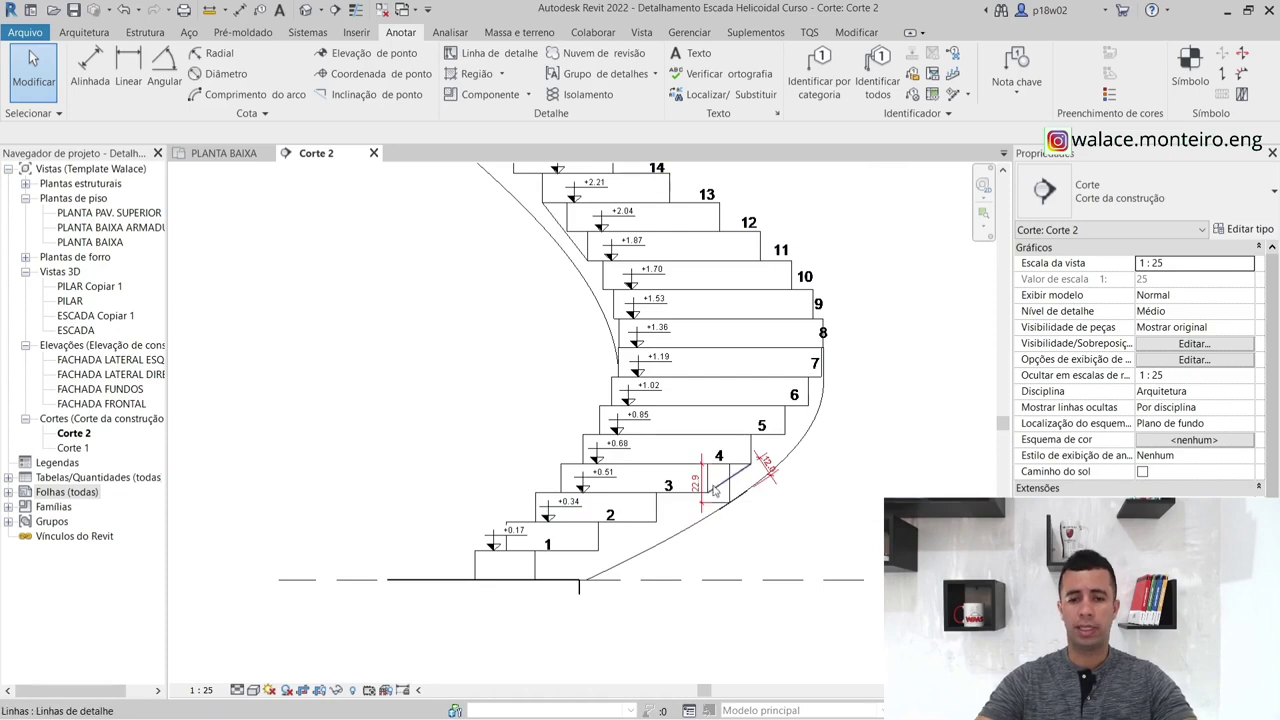
{"action": "scroll", "coordinate": [636, 433], "scroll_direction": "up", "scroll_amount": 3}
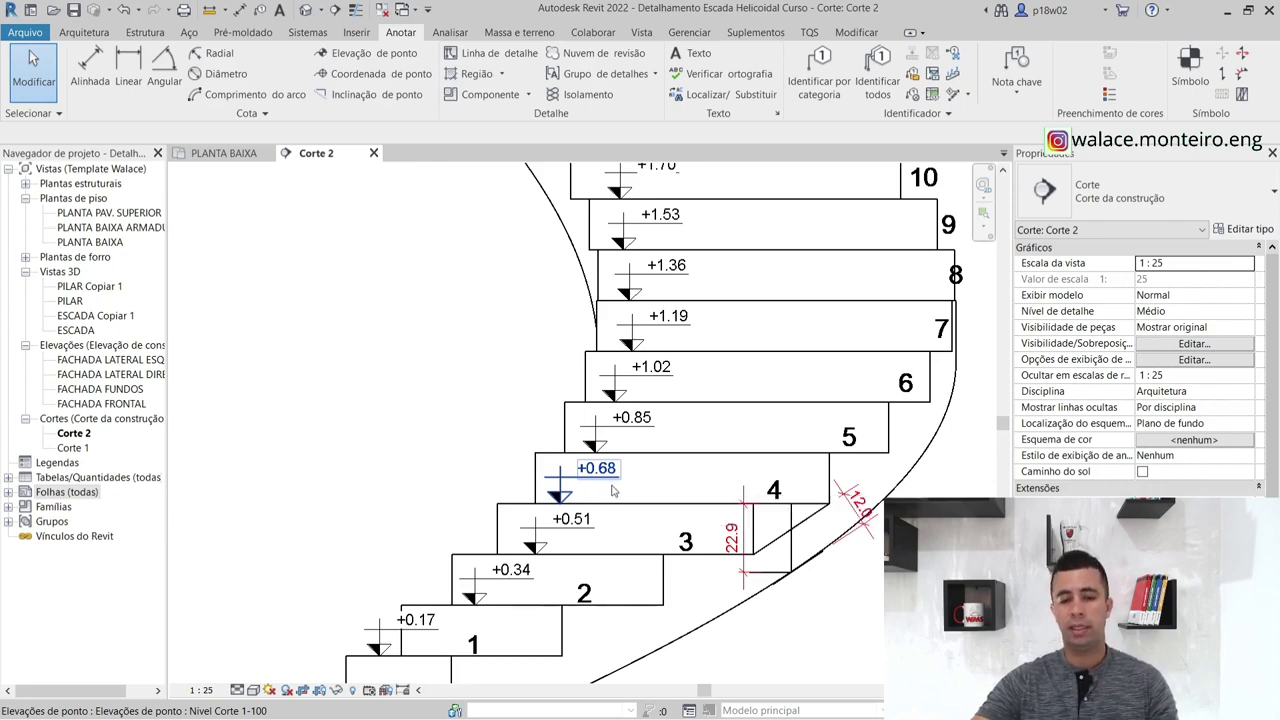
{"action": "scroll", "coordinate": [615, 490], "scroll_direction": "down", "scroll_amount": 2}
{"action": "scroll", "coordinate": [660, 548], "scroll_direction": "up", "scroll_amount": 4}
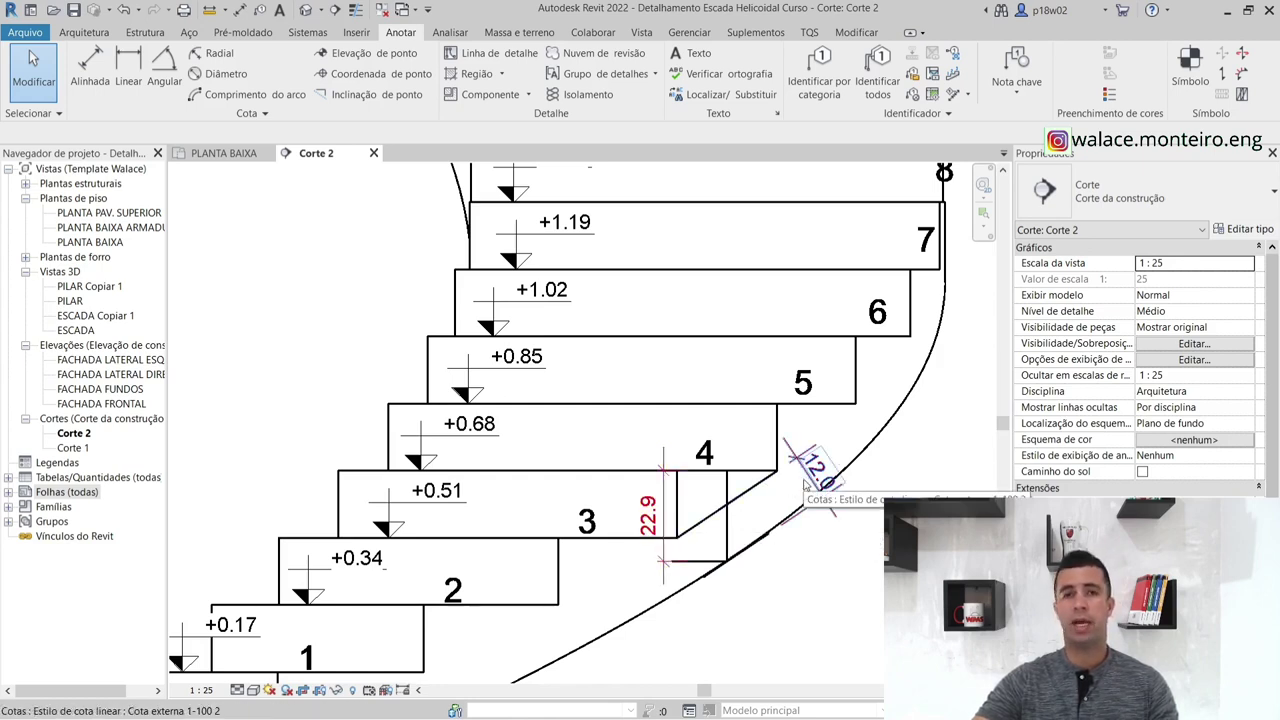
{"action": "scroll", "coordinate": [783, 494], "scroll_direction": "down", "scroll_amount": 3}
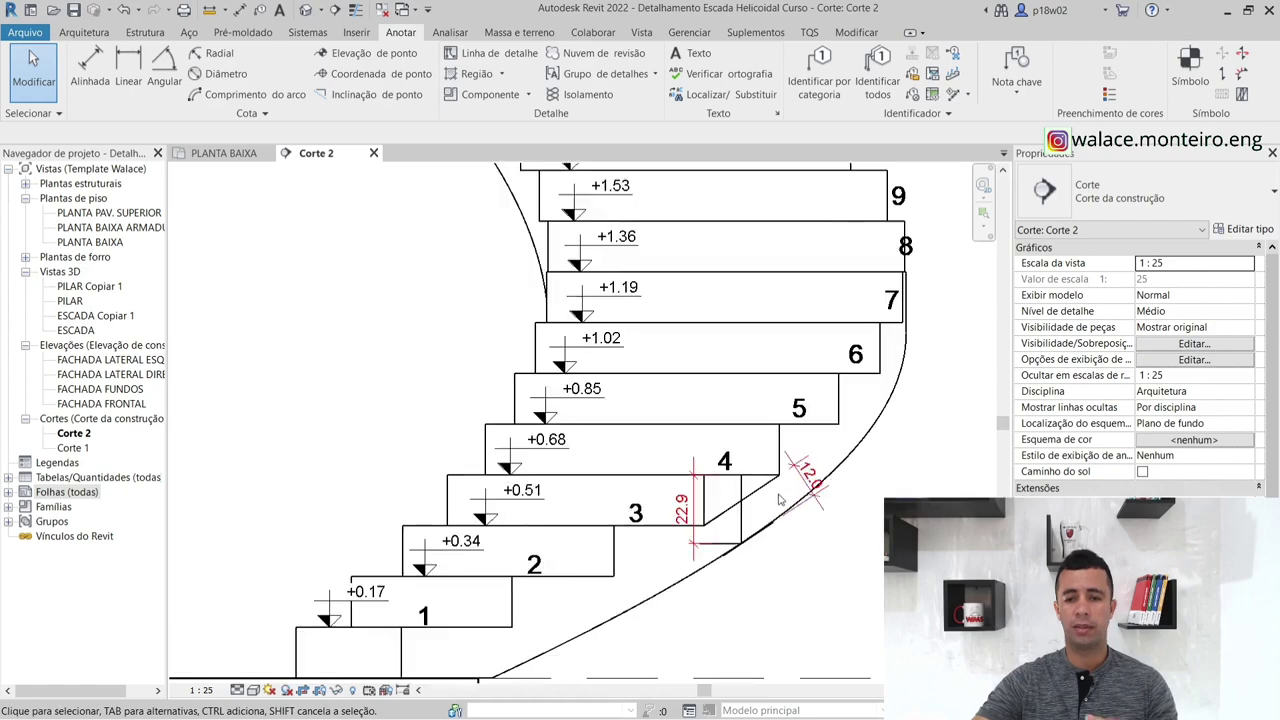
{"action": "scroll", "coordinate": [783, 555], "scroll_direction": "down", "scroll_amount": 3}
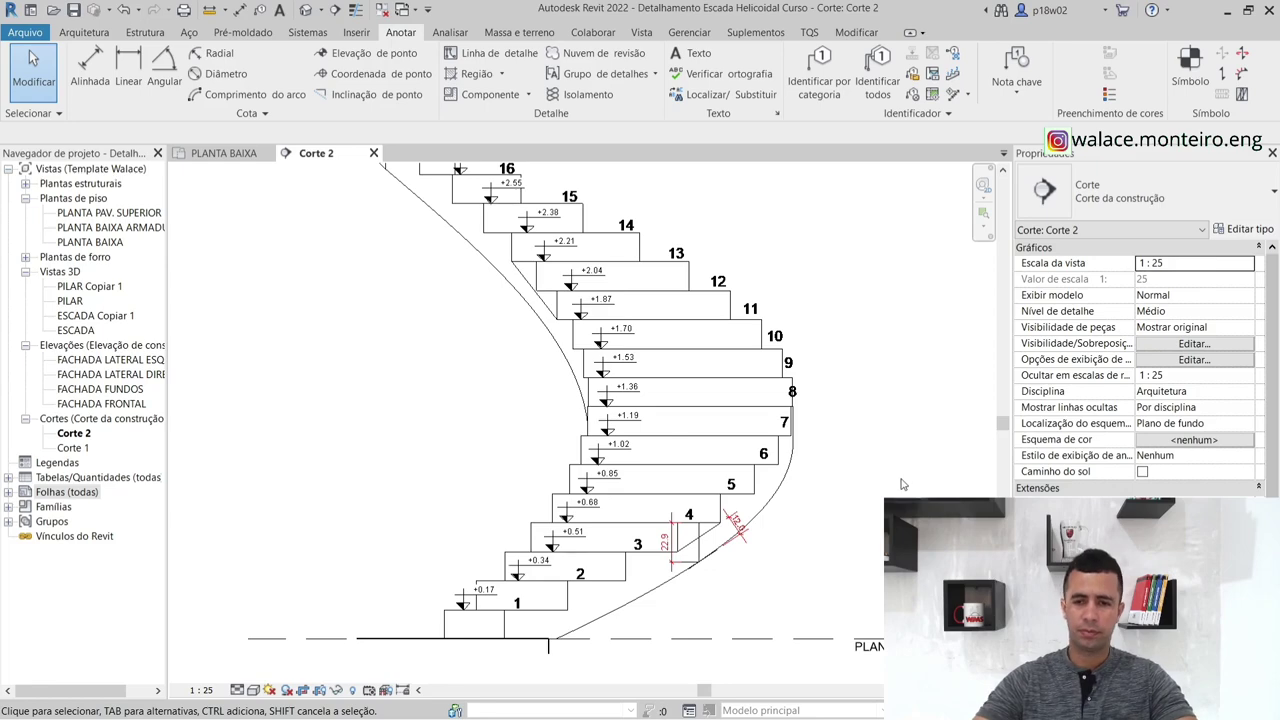
{"action": "scroll", "coordinate": [901, 479], "scroll_direction": "down", "scroll_amount": 1}
{"action": "middle_click_drag", "start_coordinate": [893, 455], "coordinate": [865, 486]}
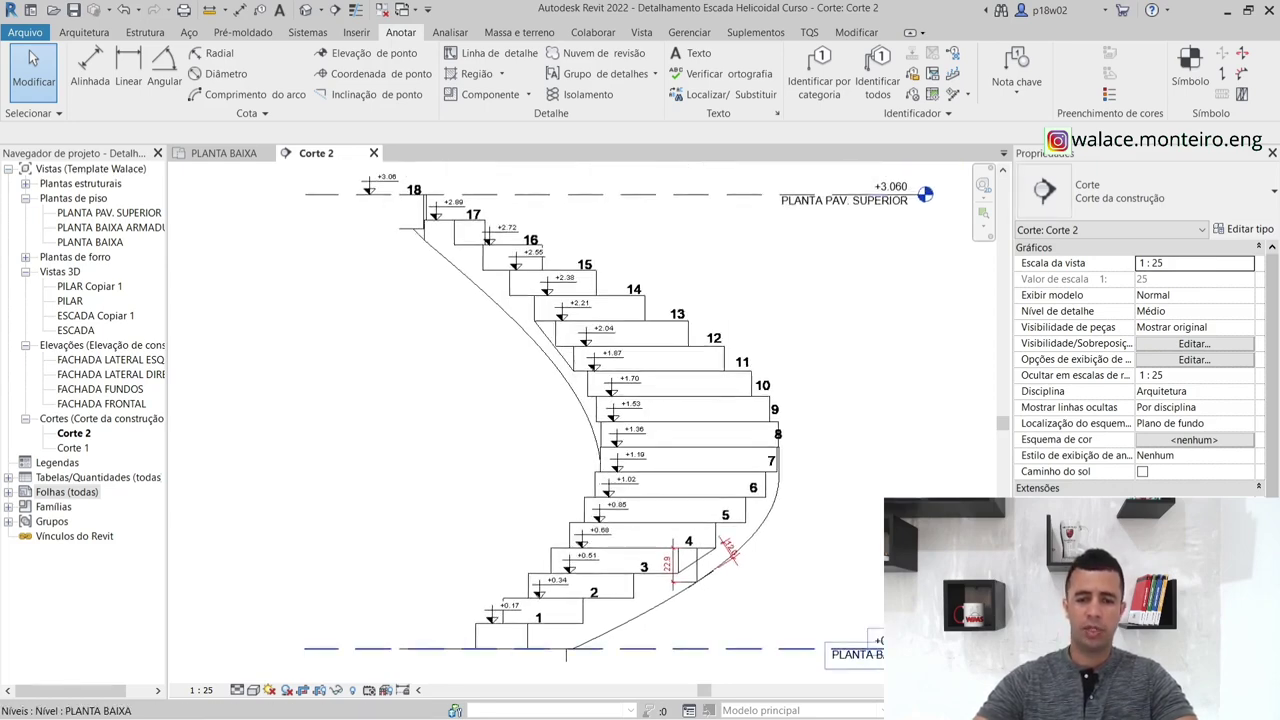
Switch to SAP2000 and start saving the stair template model as a copy in the course's Módulo 7 folder.
{"action": "left_click", "coordinate": [597, 706]}
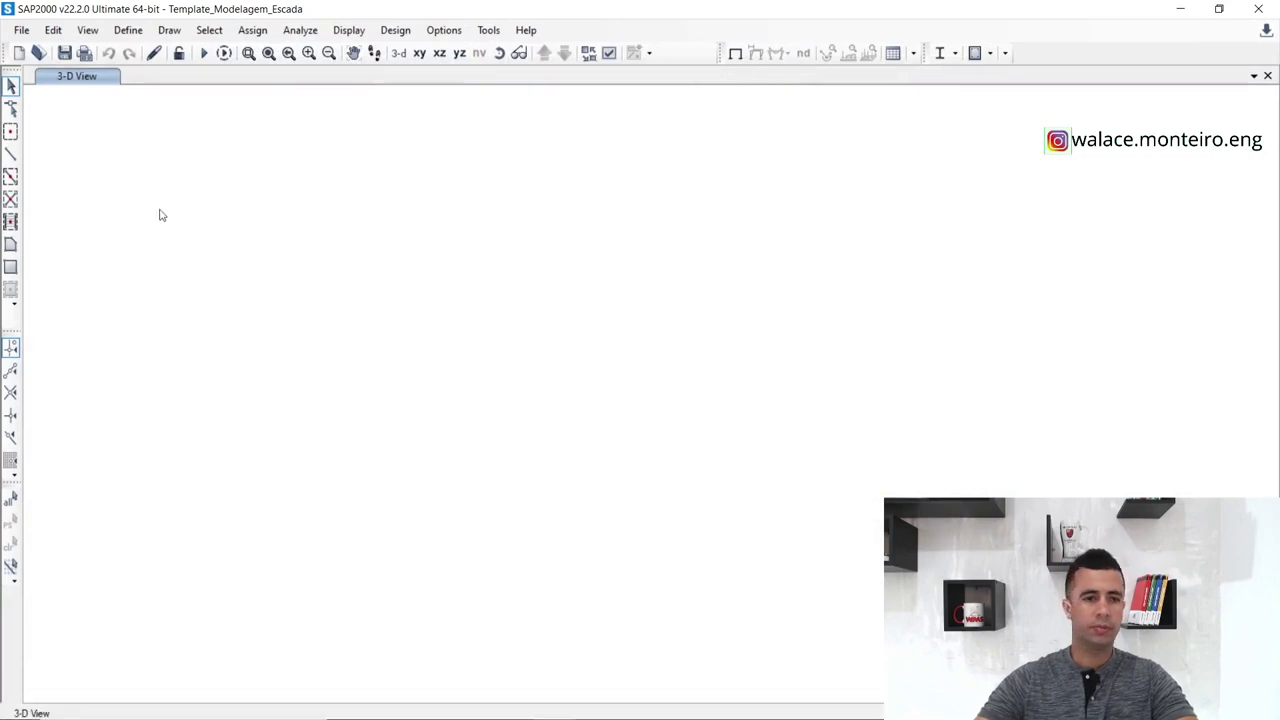
{"action": "middle_click_drag", "start_coordinate": [264, 296], "coordinate": [286, 332]}
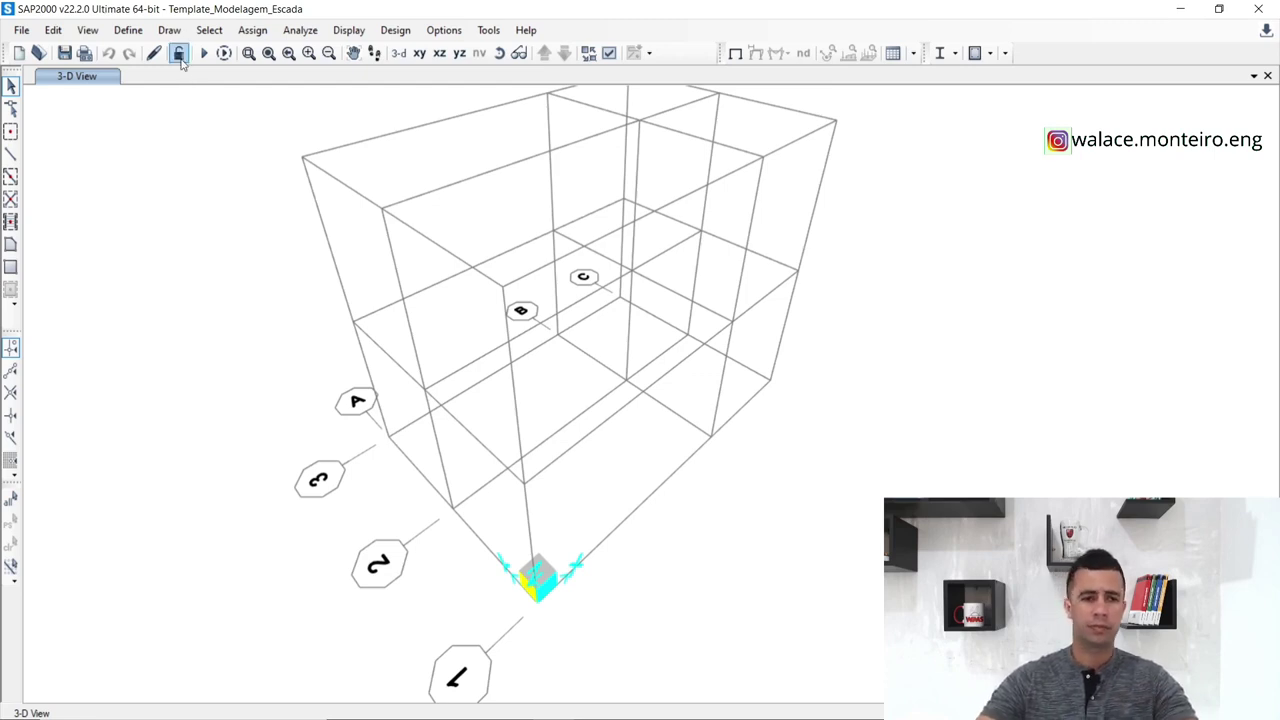
{"action": "left_click", "coordinate": [22, 31]}
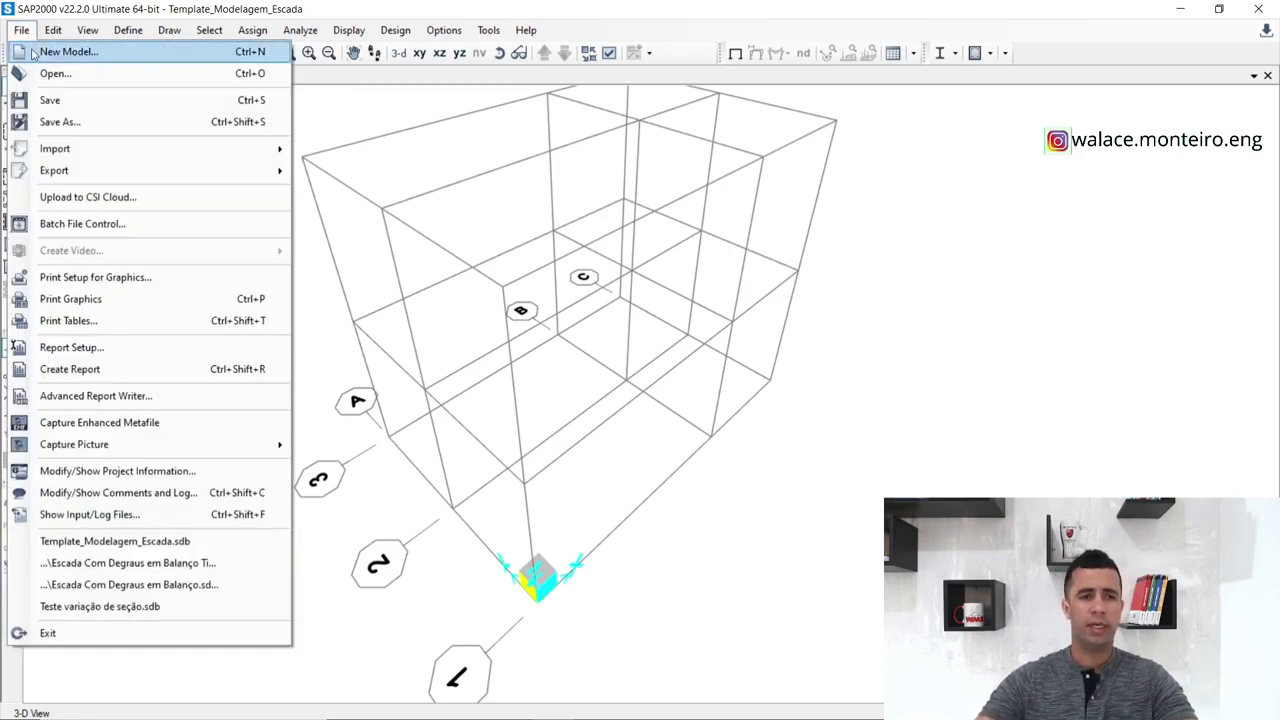
{"action": "left_click", "coordinate": [72, 125]}
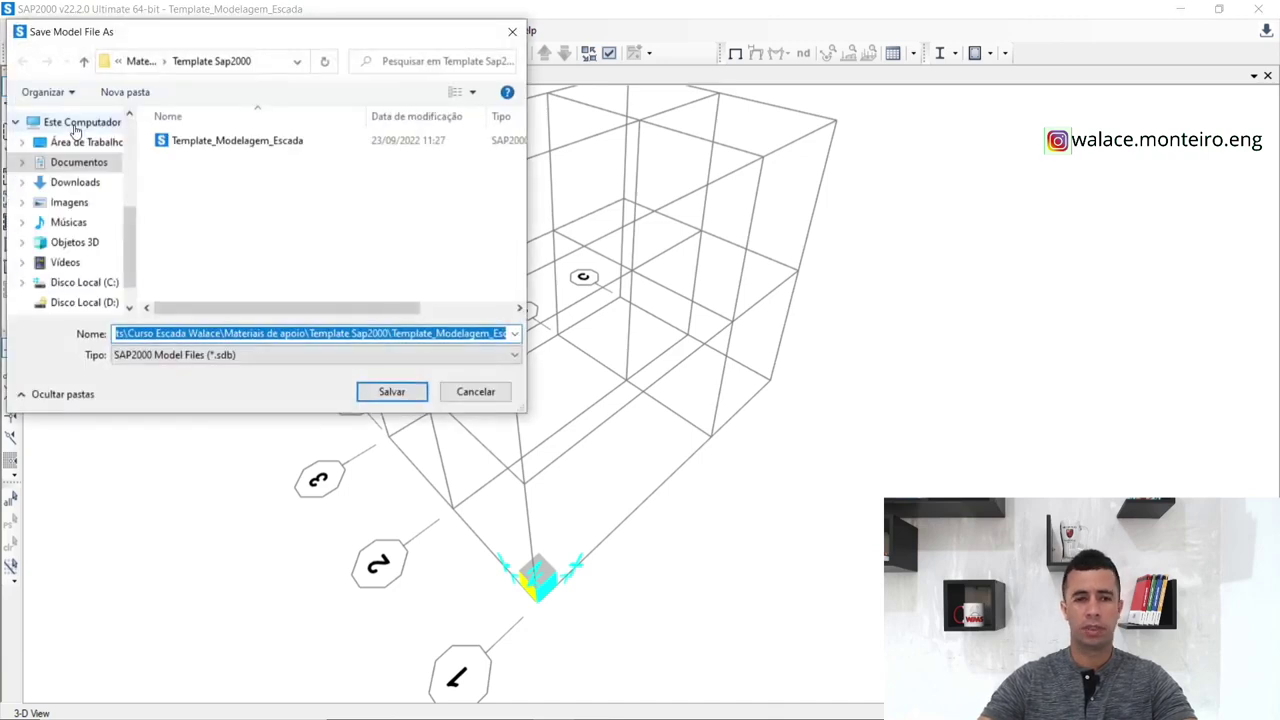
{"action": "scroll", "coordinate": [97, 192], "scroll_direction": "up", "scroll_amount": 4}
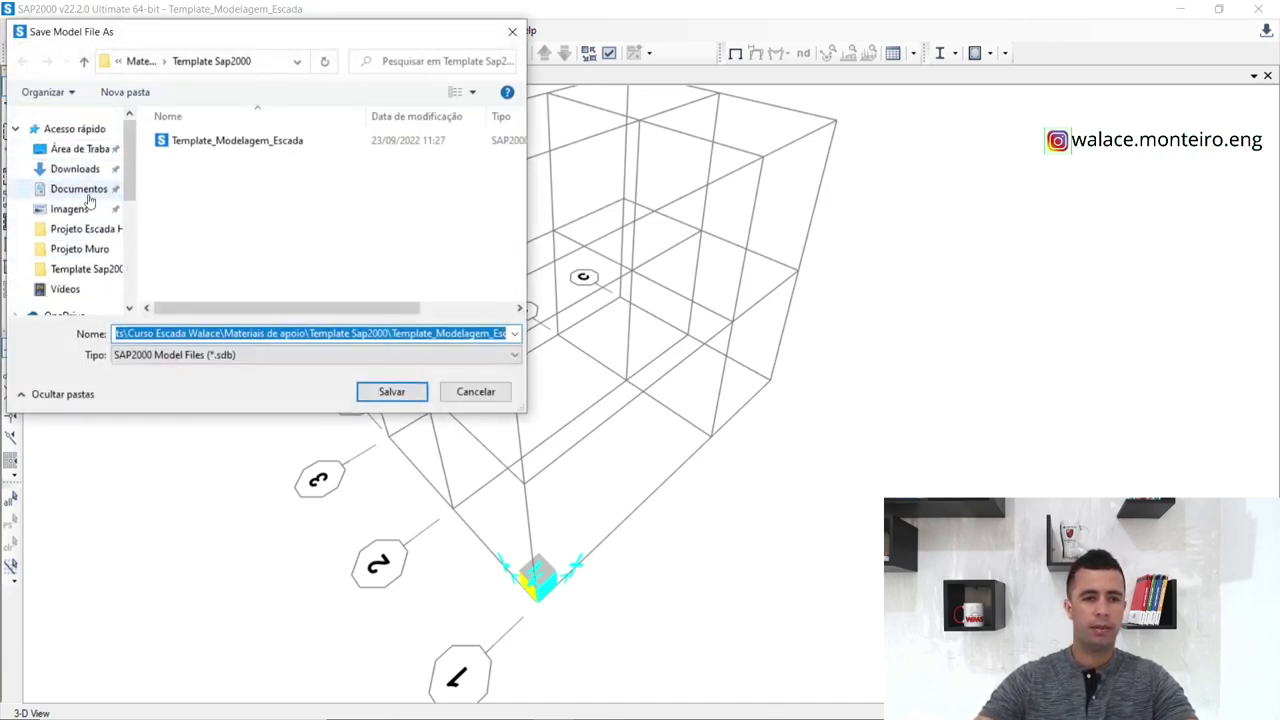
{"action": "left_click", "coordinate": [90, 189]}
{"action": "double_click", "coordinate": [234, 265]}
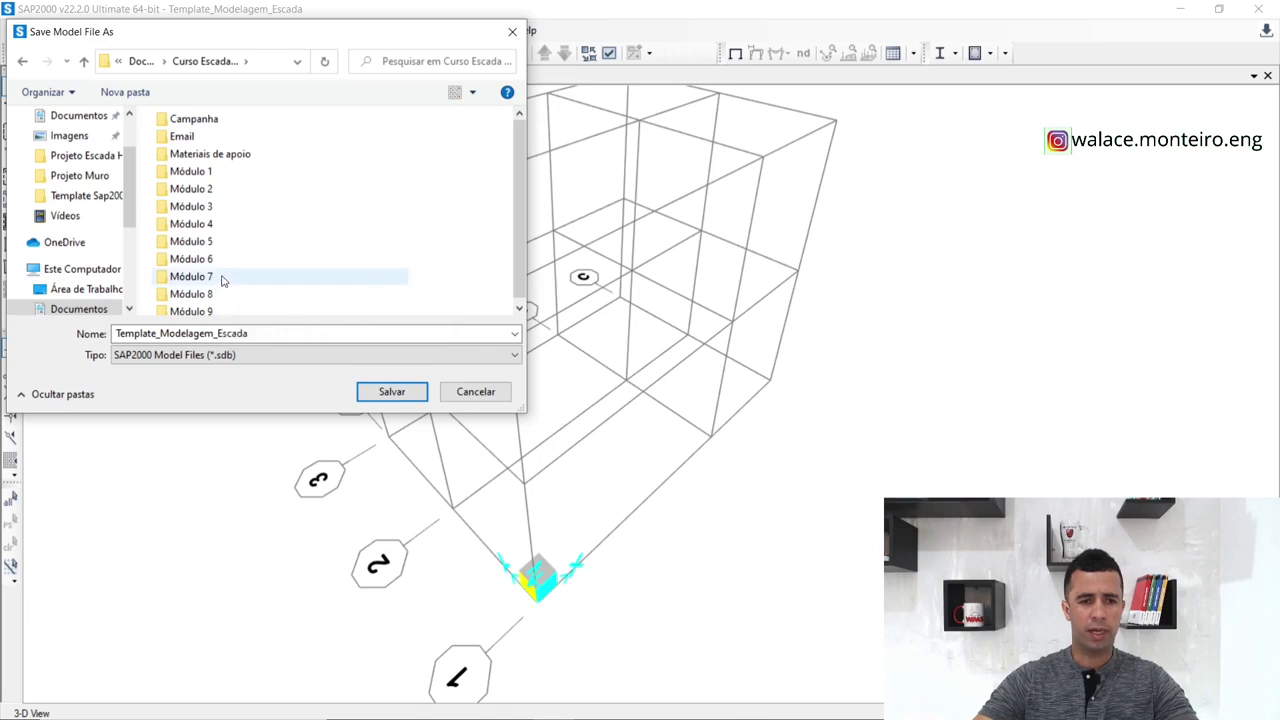
{"action": "double_click", "coordinate": [223, 277]}
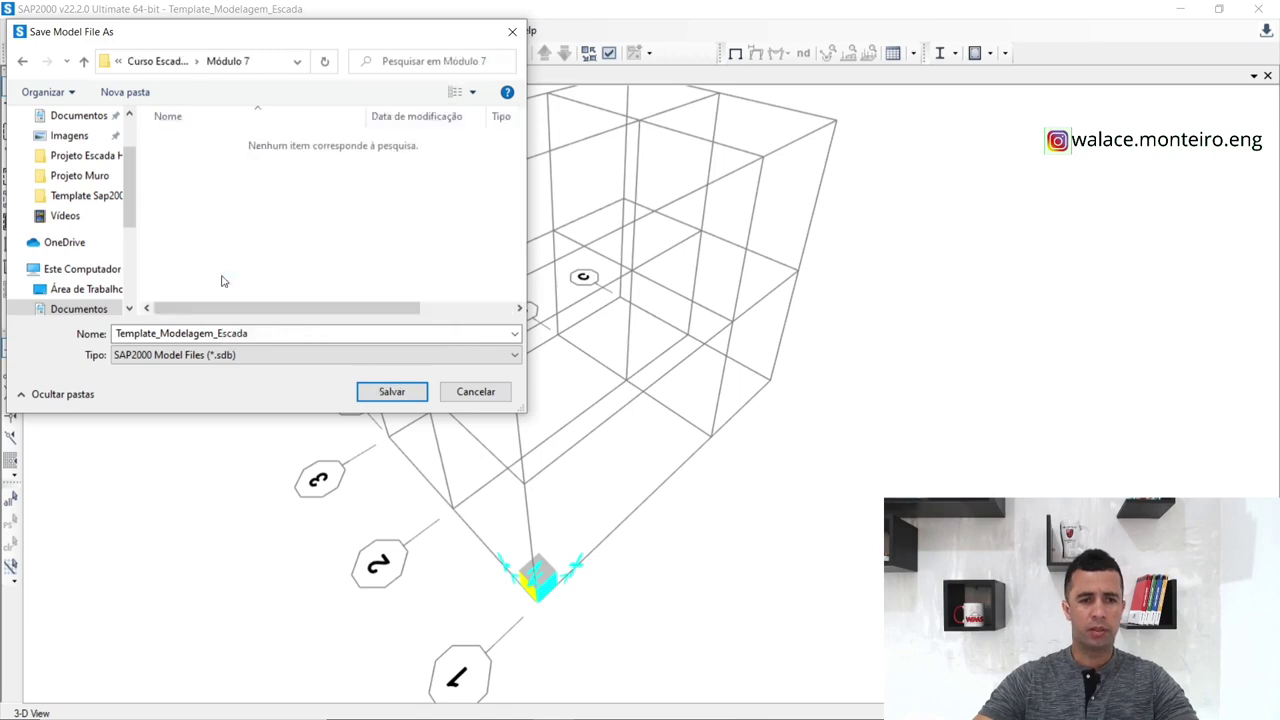
Name the model copy "Escada Helicoidal" and save it.
{"action": "double_click", "coordinate": [296, 334]}
{"action": "left_click", "coordinate": [220, 333]}
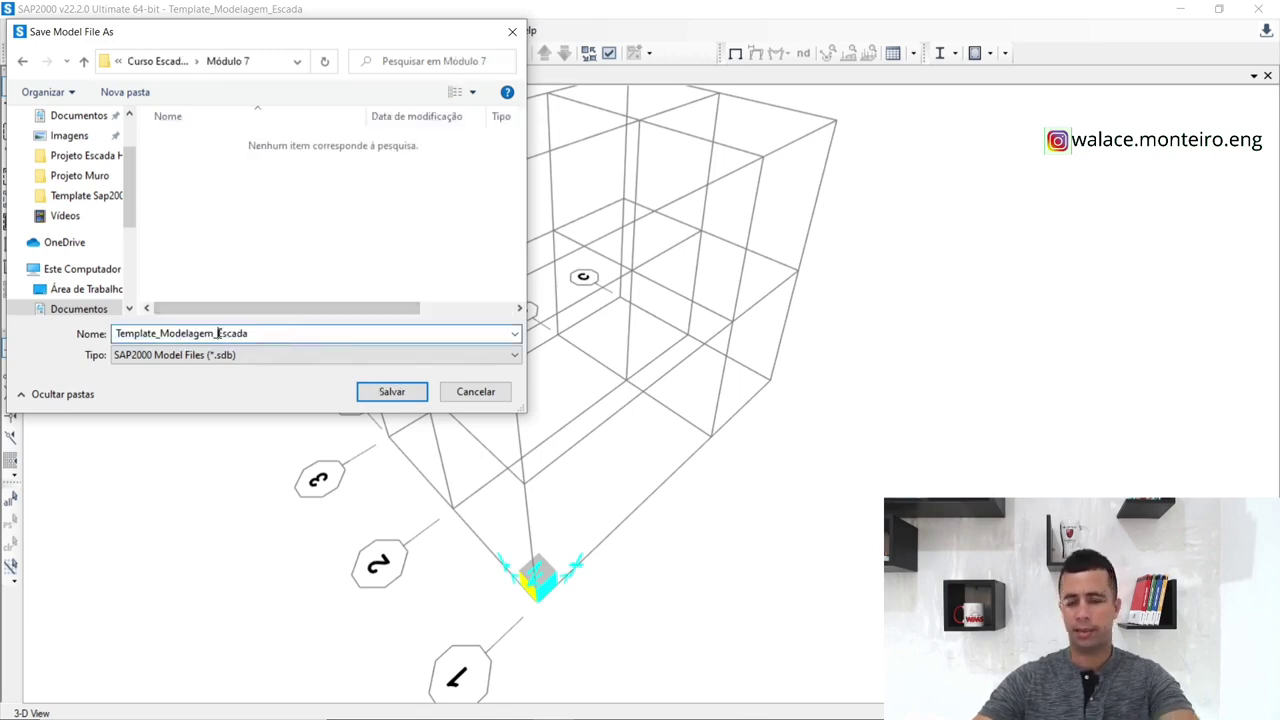
{"action": "key", "text": "BackSpace"}
{"action": "key", "text": "BackSpace"}
{"action": "key", "text": "BackSpace"}
{"action": "key", "text": "BackSpace"}
{"action": "key", "text": "BackSpace"}
{"action": "key", "text": "BackSpace"}
{"action": "key", "text": "BackSpace"}
{"action": "key", "text": "BackSpace"}
{"action": "key", "text": "BackSpace"}
{"action": "key", "text": "BackSpace"}
{"action": "key", "text": "BackSpace"}
{"action": "key", "text": "BackSpace"}
{"action": "key", "text": "BackSpace"}
{"action": "key", "text": "BackSpace"}
{"action": "key", "text": "BackSpace"}
{"action": "key", "text": "BackSpace"}
{"action": "key", "text": "BackSpace"}
{"action": "key", "text": "BackSpace"}
{"action": "key", "text": "BackSpace"}
{"action": "left_click", "coordinate": [186, 332]}
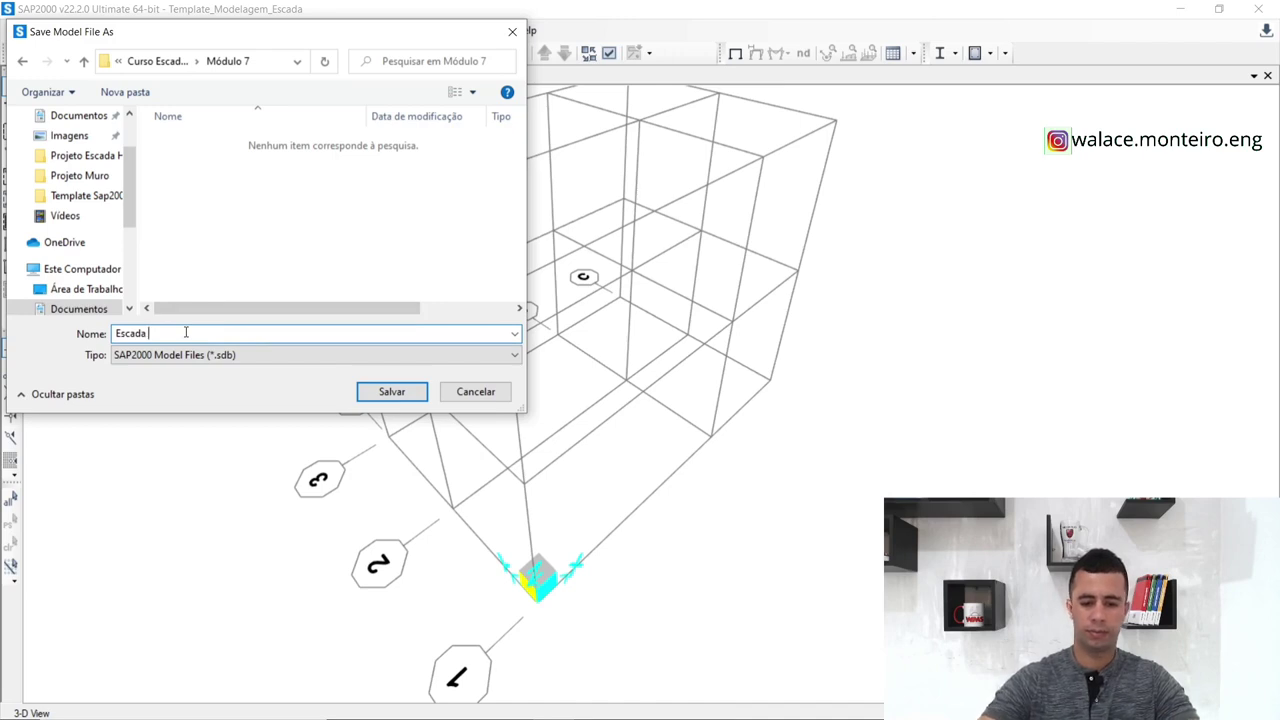
{"action": "type", "text": "H"}
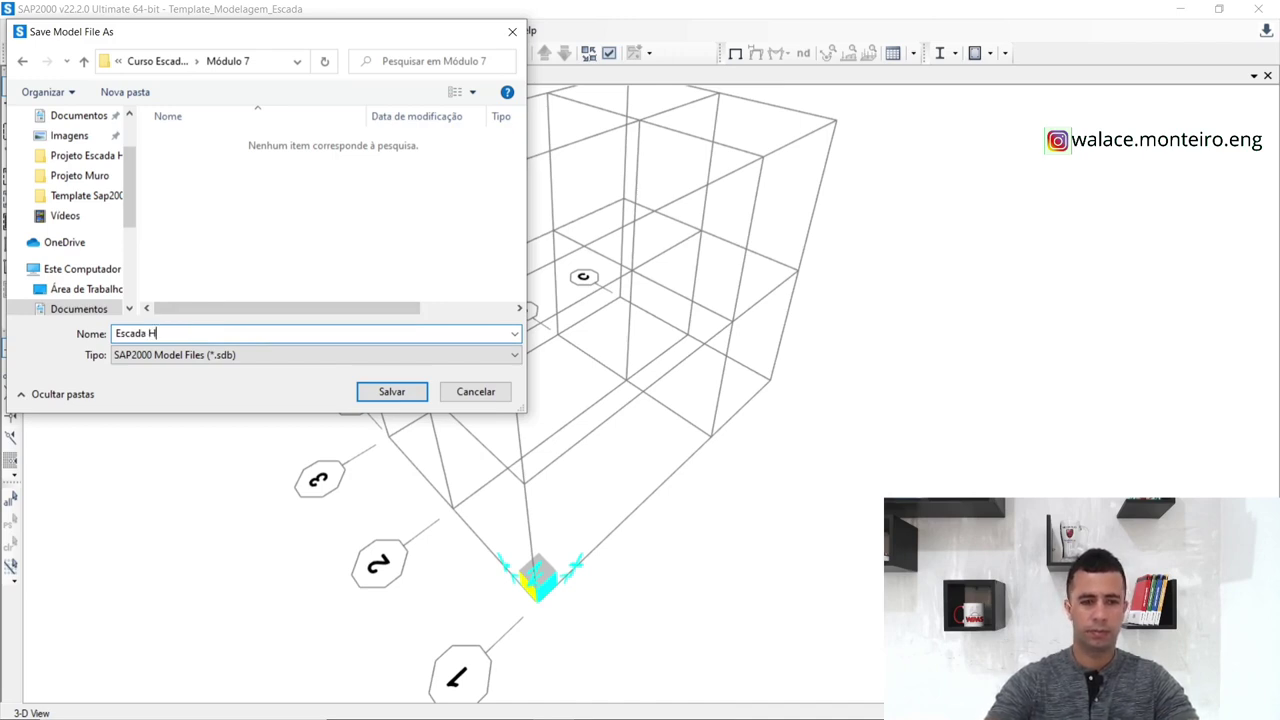
{"action": "type", "text": "elicoidal"}
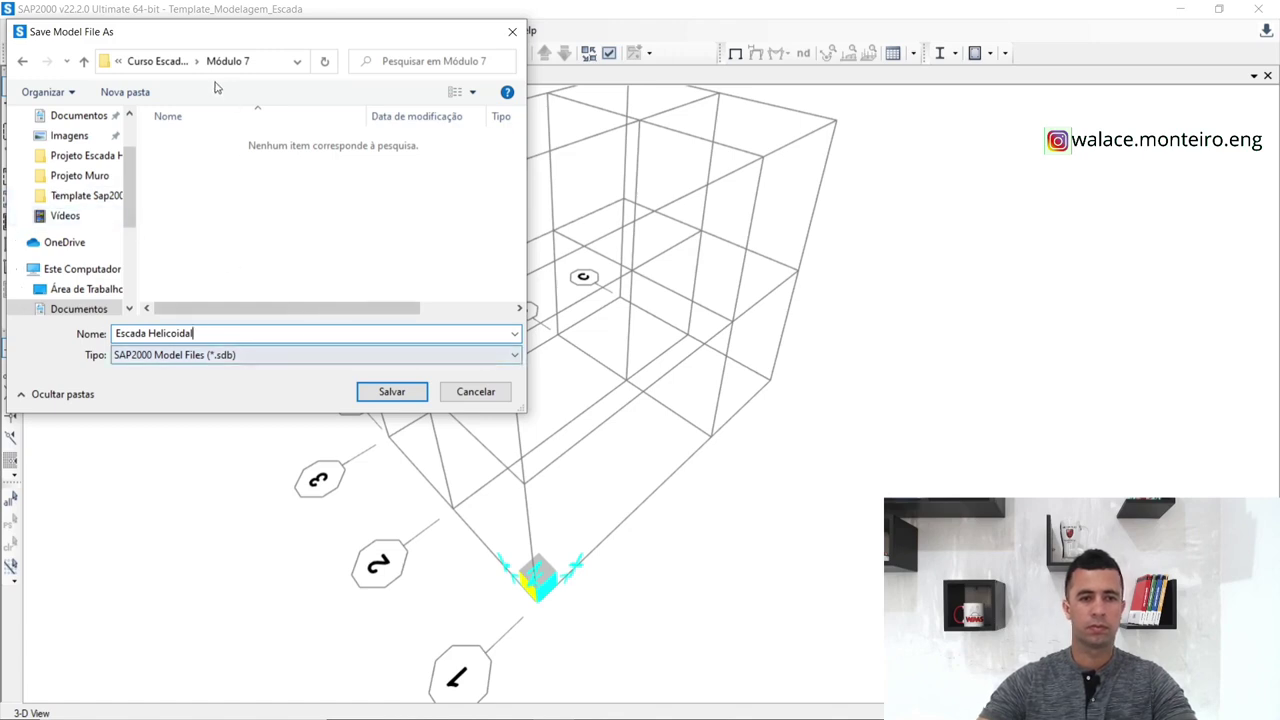
{"action": "left_click", "coordinate": [389, 392]}
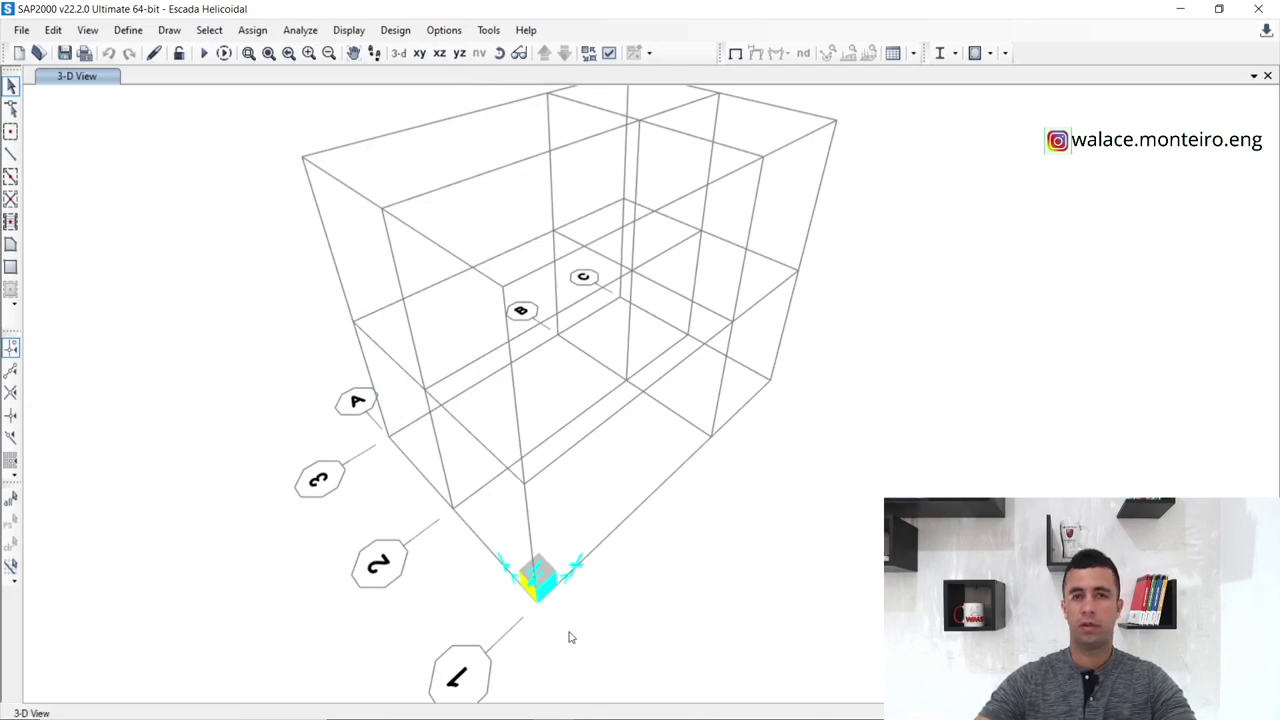
Switch to Revit and examine the stair's centre point, radii, total sweep angle and single-step angle in the PLANTA BAIXA floor plan.
{"action": "middle_click_drag", "start_coordinate": [591, 646], "coordinate": [545, 635], "text": "shift"}
{"action": "mouse_move", "coordinate": [583, 716]}
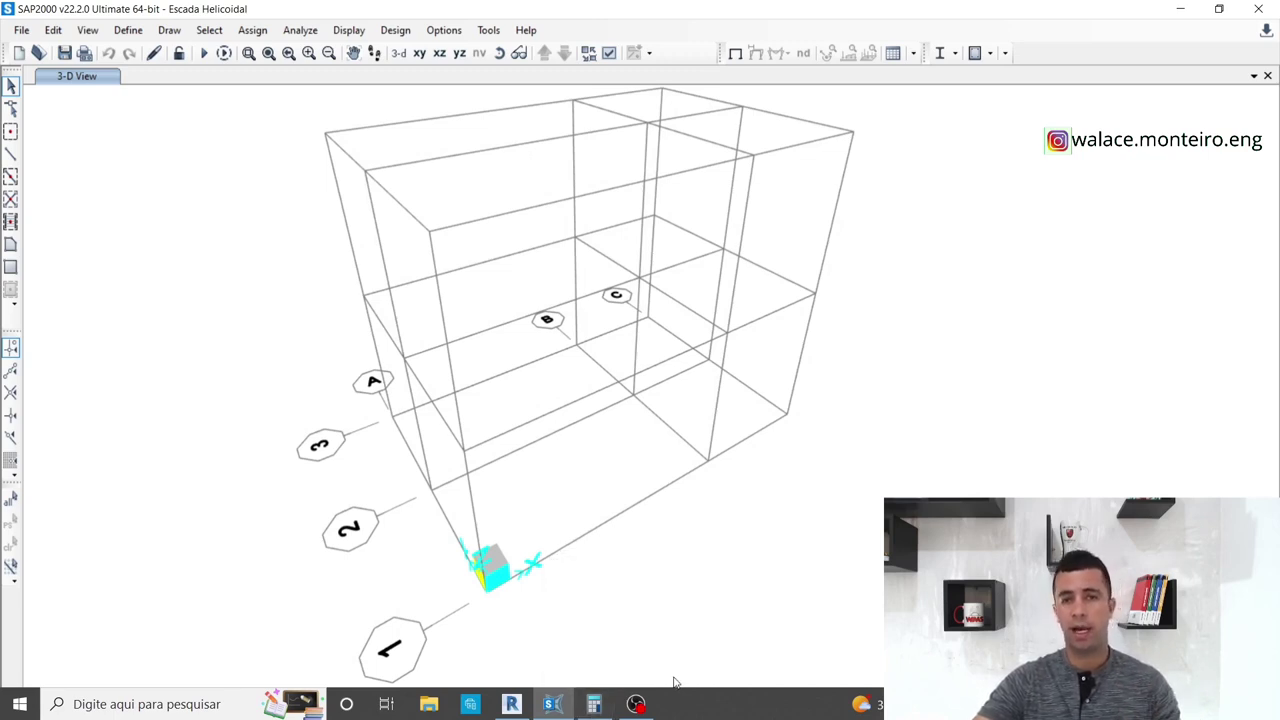
{"action": "left_click", "coordinate": [512, 708]}
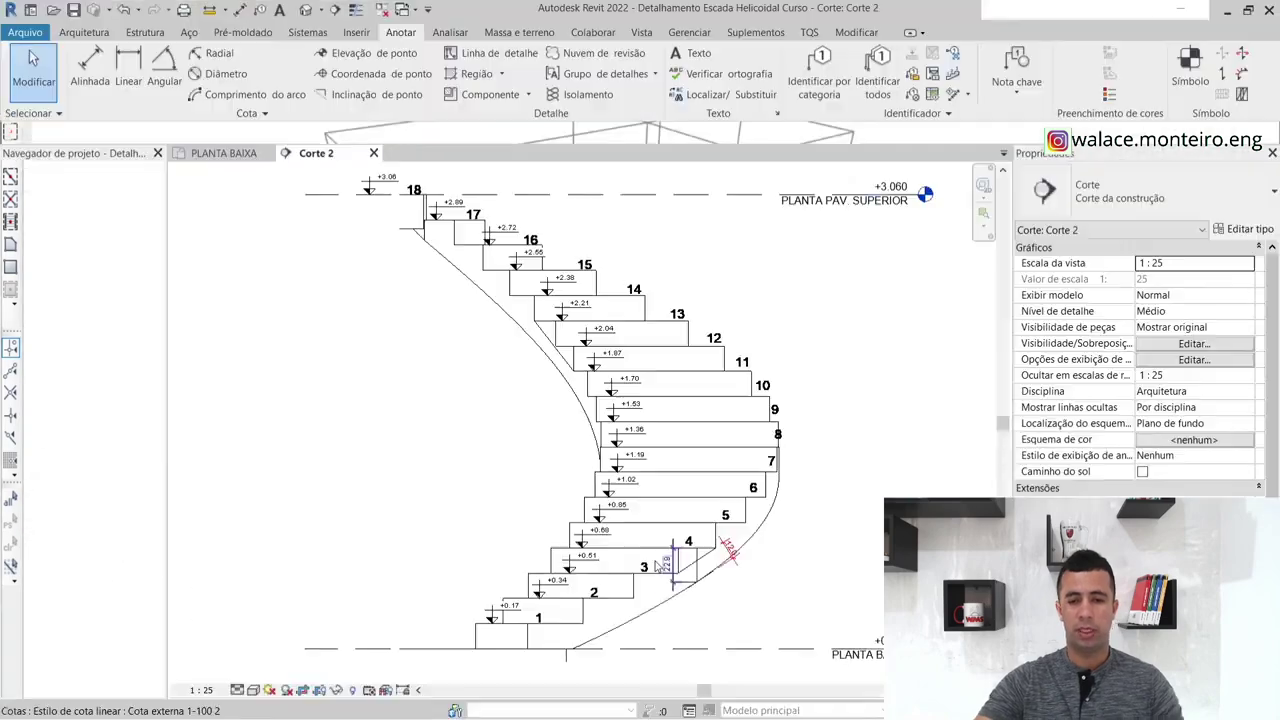
{"action": "left_click", "coordinate": [220, 155]}
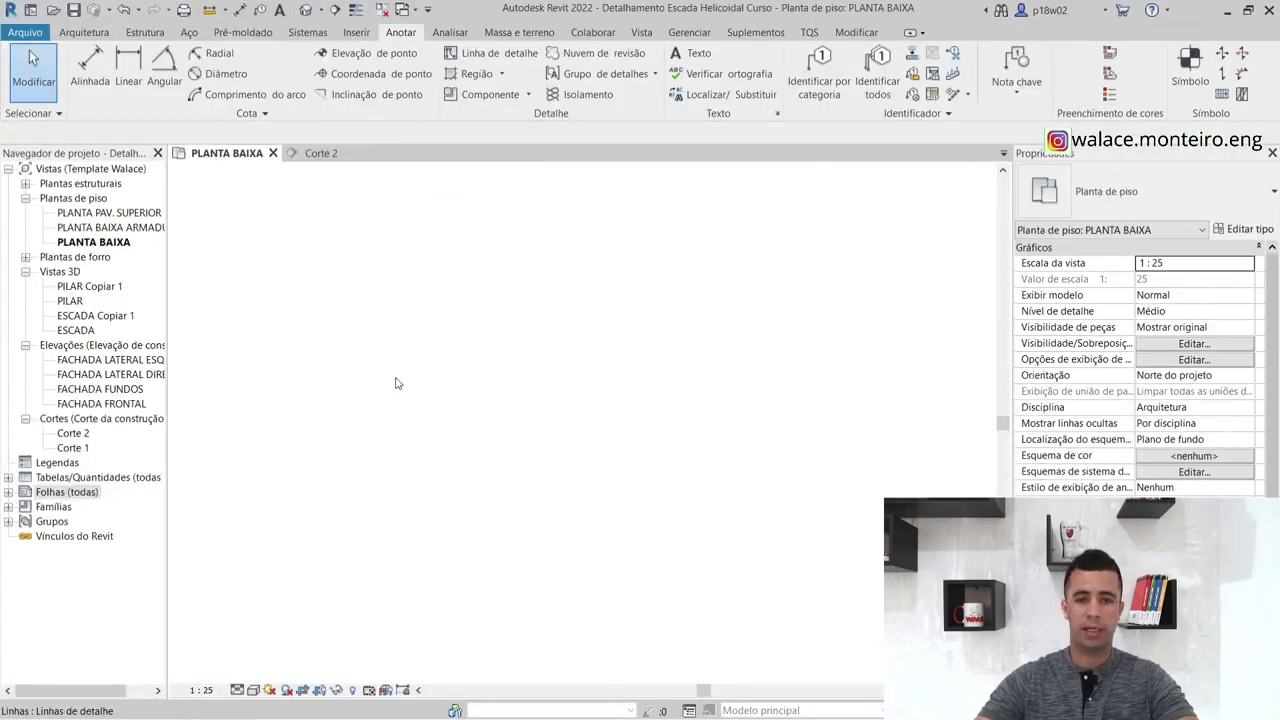
{"action": "scroll", "coordinate": [498, 549], "scroll_direction": "up", "scroll_amount": 4}
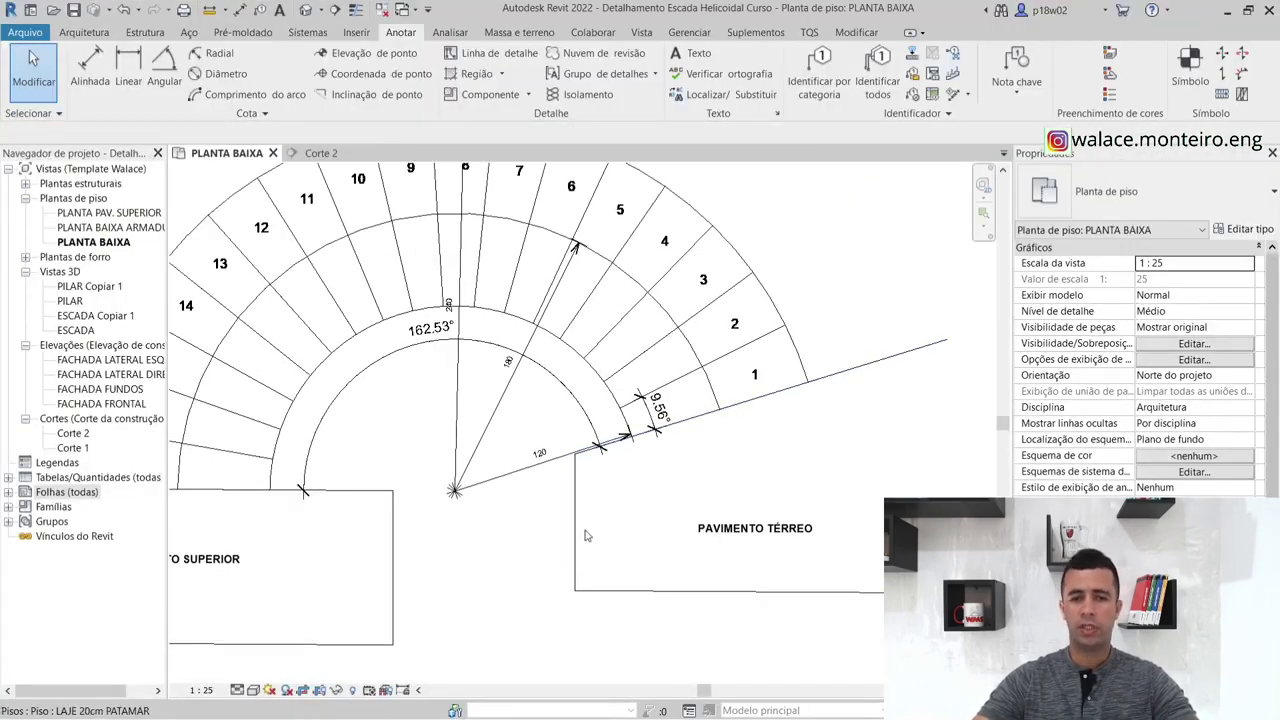
{"action": "scroll", "coordinate": [533, 437], "scroll_direction": "up", "scroll_amount": 1}
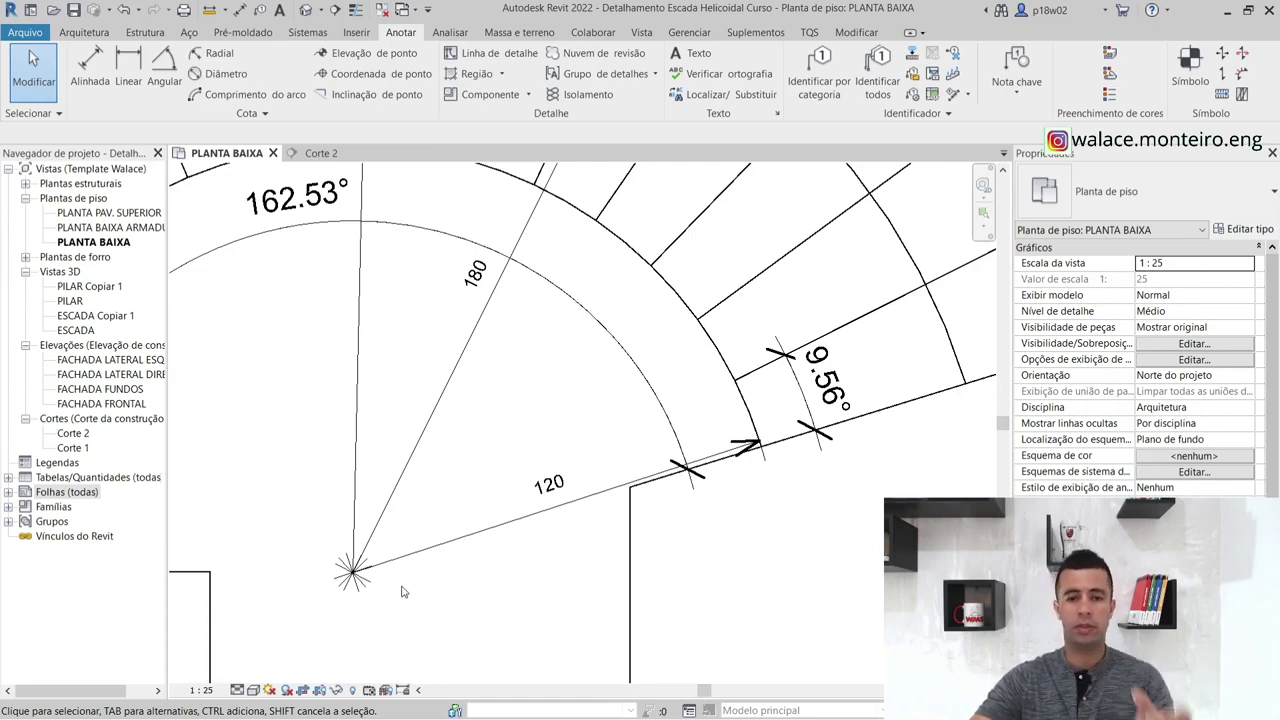
{"action": "scroll", "coordinate": [443, 567], "scroll_direction": "down", "scroll_amount": 2}
{"action": "scroll", "coordinate": [386, 577], "scroll_direction": "up", "scroll_amount": 2}
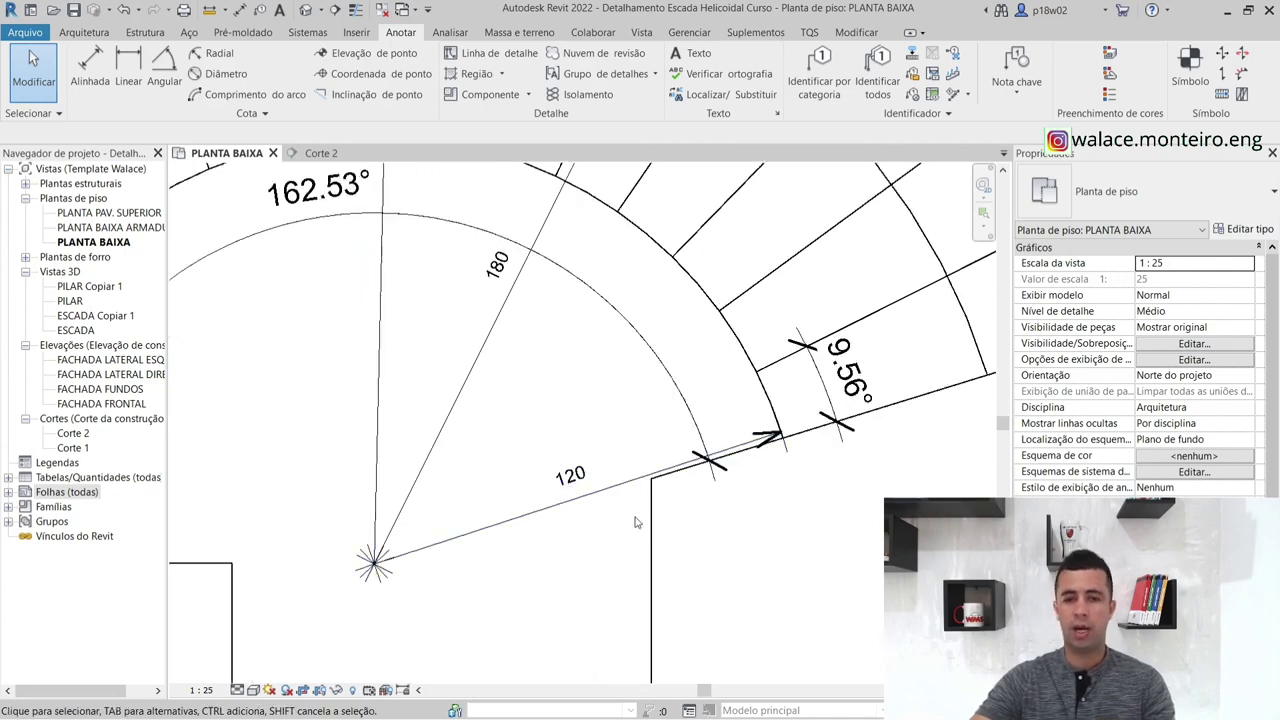
{"action": "scroll", "coordinate": [836, 470], "scroll_direction": "down", "scroll_amount": 3}
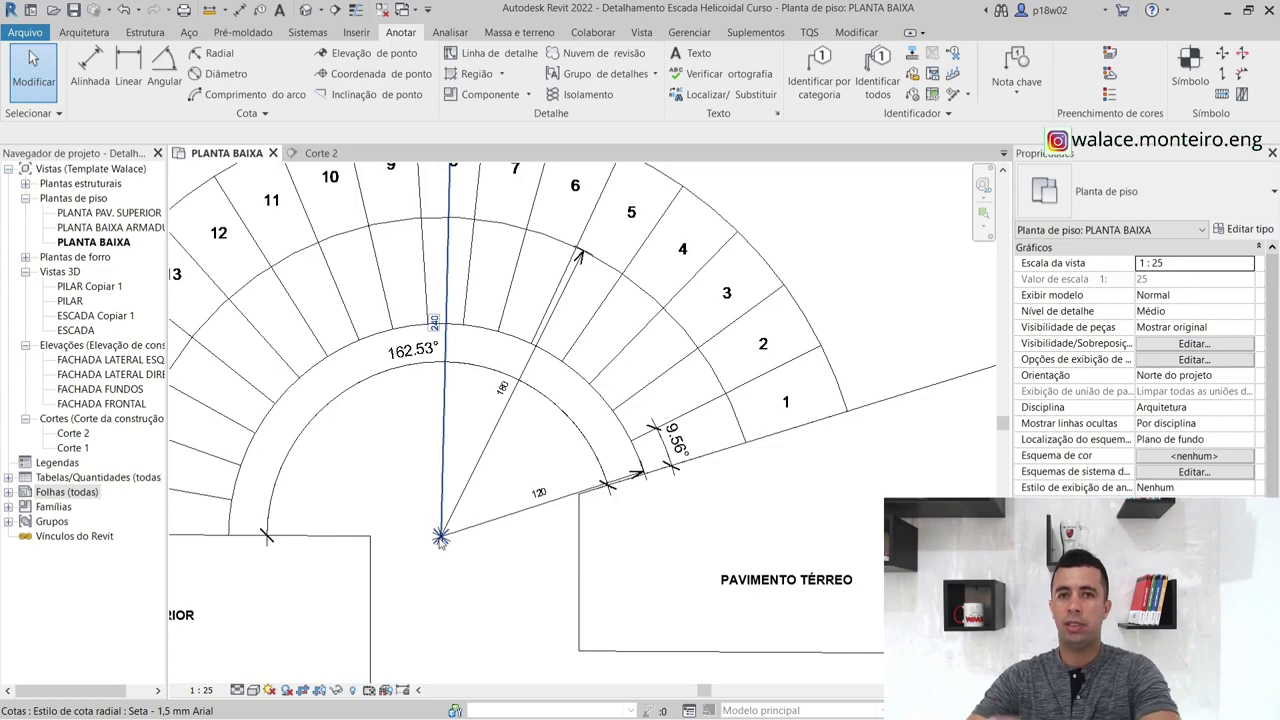
{"action": "scroll", "coordinate": [688, 500], "scroll_direction": "up", "scroll_amount": 3}
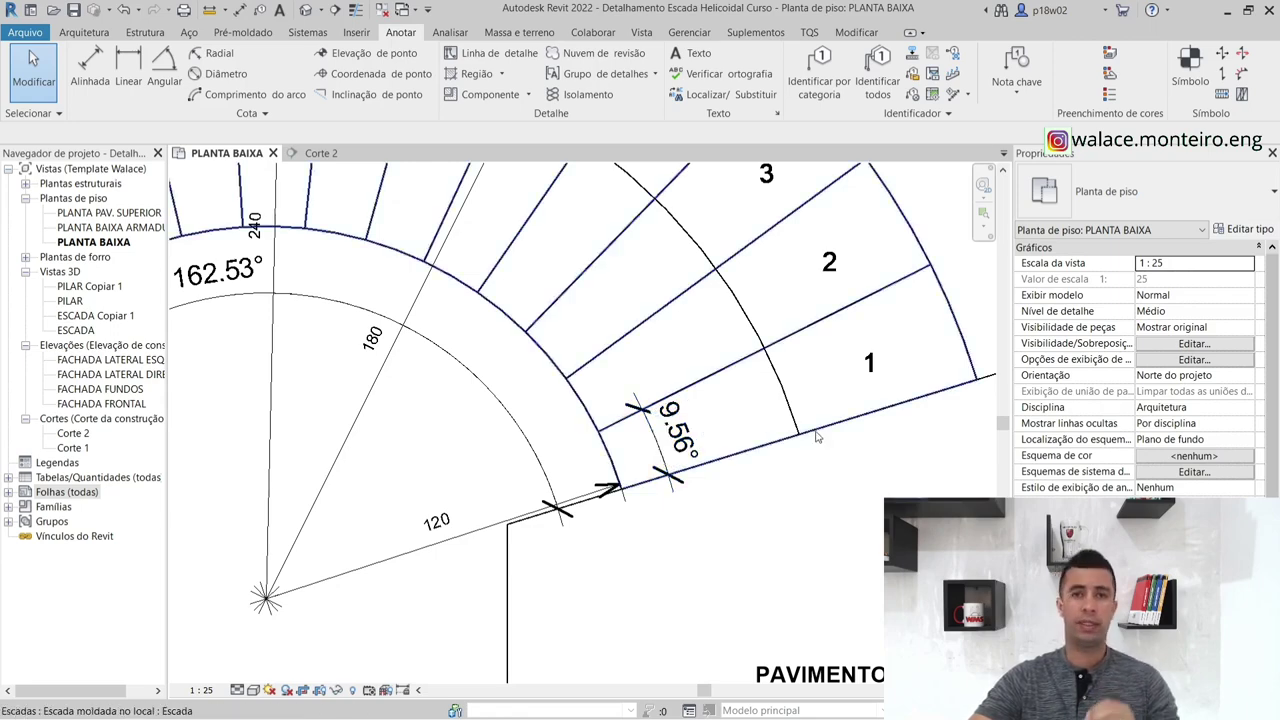
{"action": "scroll", "coordinate": [816, 437], "scroll_direction": "down", "scroll_amount": 3}
{"action": "scroll", "coordinate": [422, 355], "scroll_direction": "up", "scroll_amount": 3}
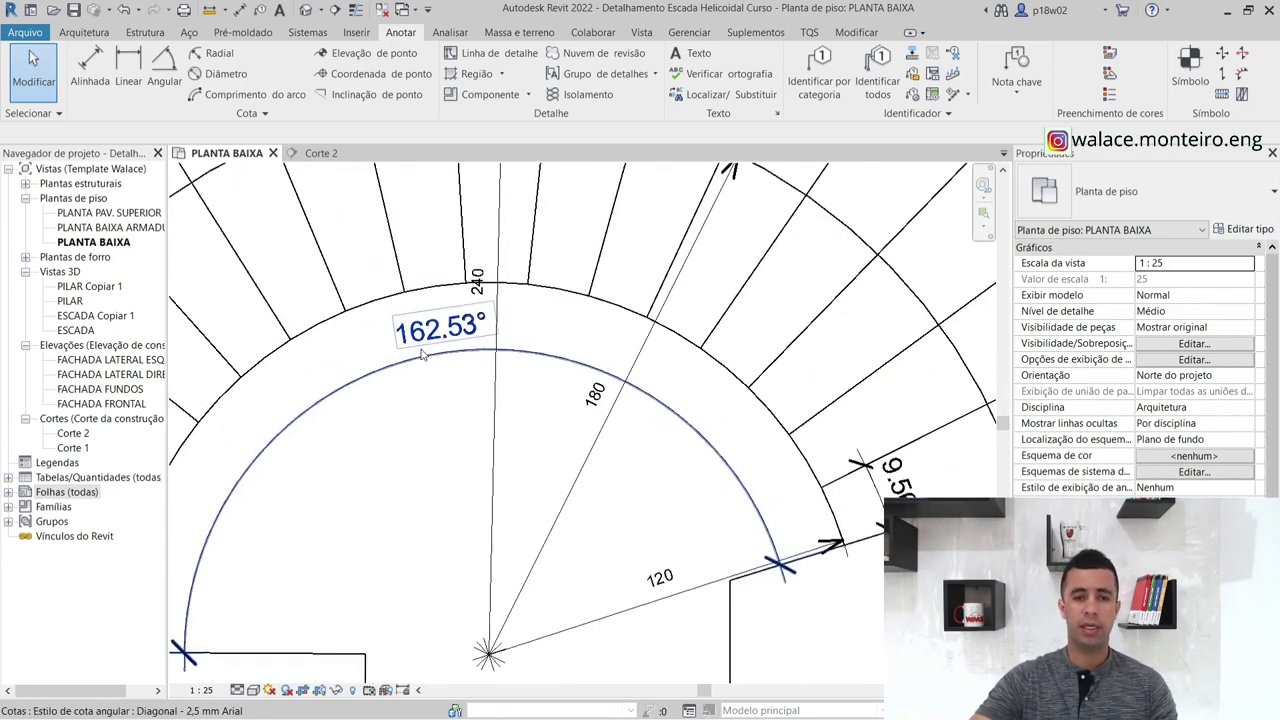
{"action": "scroll", "coordinate": [422, 355], "scroll_direction": "up", "scroll_amount": 1}
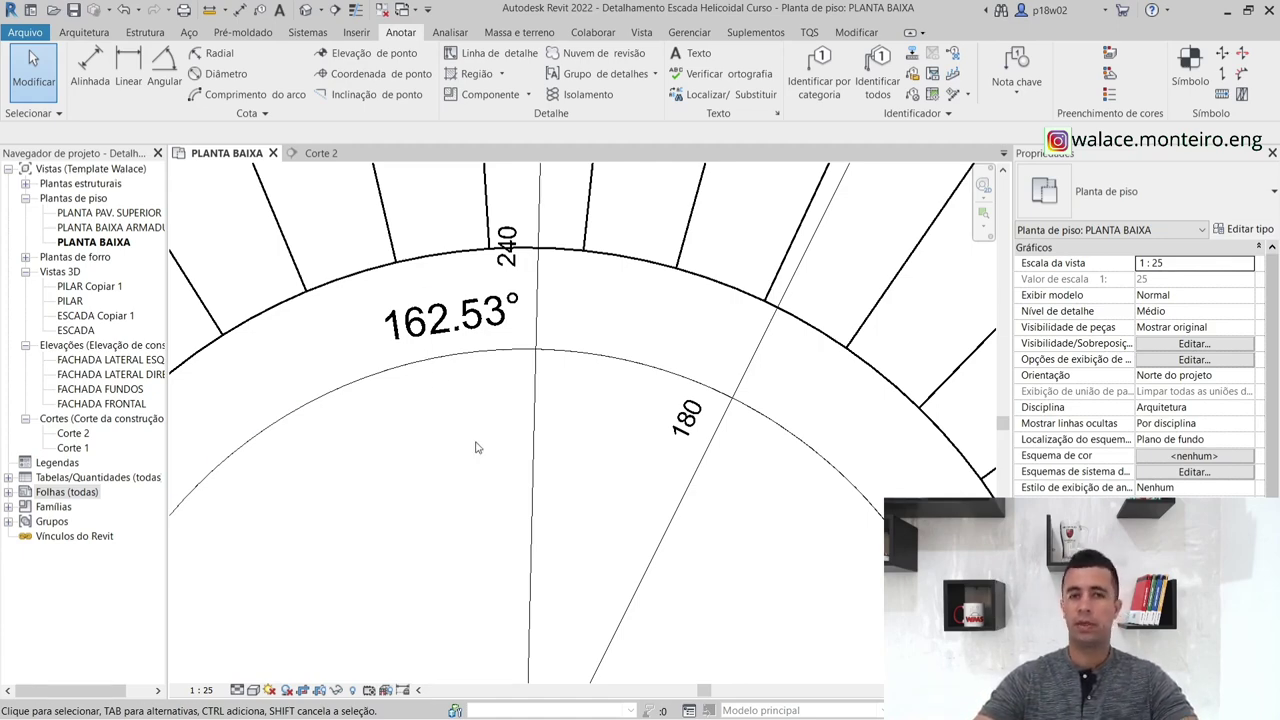
{"action": "scroll", "coordinate": [476, 445], "scroll_direction": "down", "scroll_amount": 4}
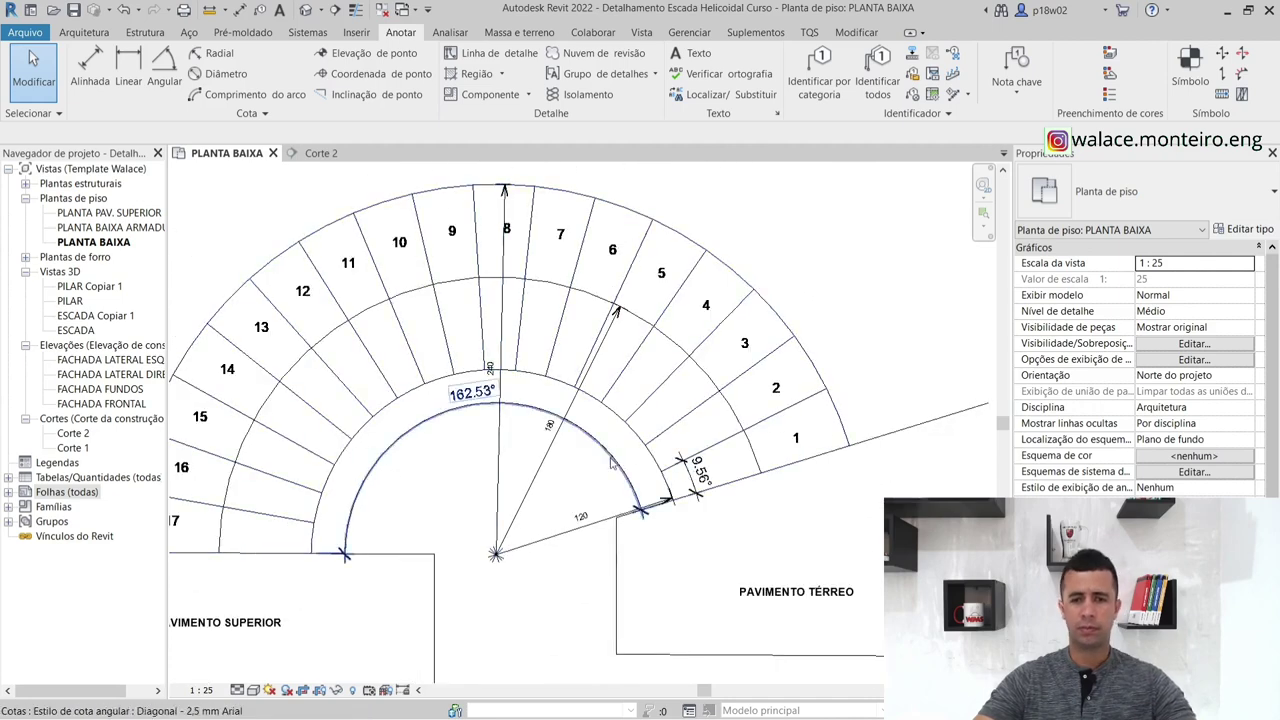
{"action": "scroll", "coordinate": [437, 485], "scroll_direction": "up", "scroll_amount": 1}
{"action": "scroll", "coordinate": [437, 485], "scroll_direction": "up", "scroll_amount": 1}
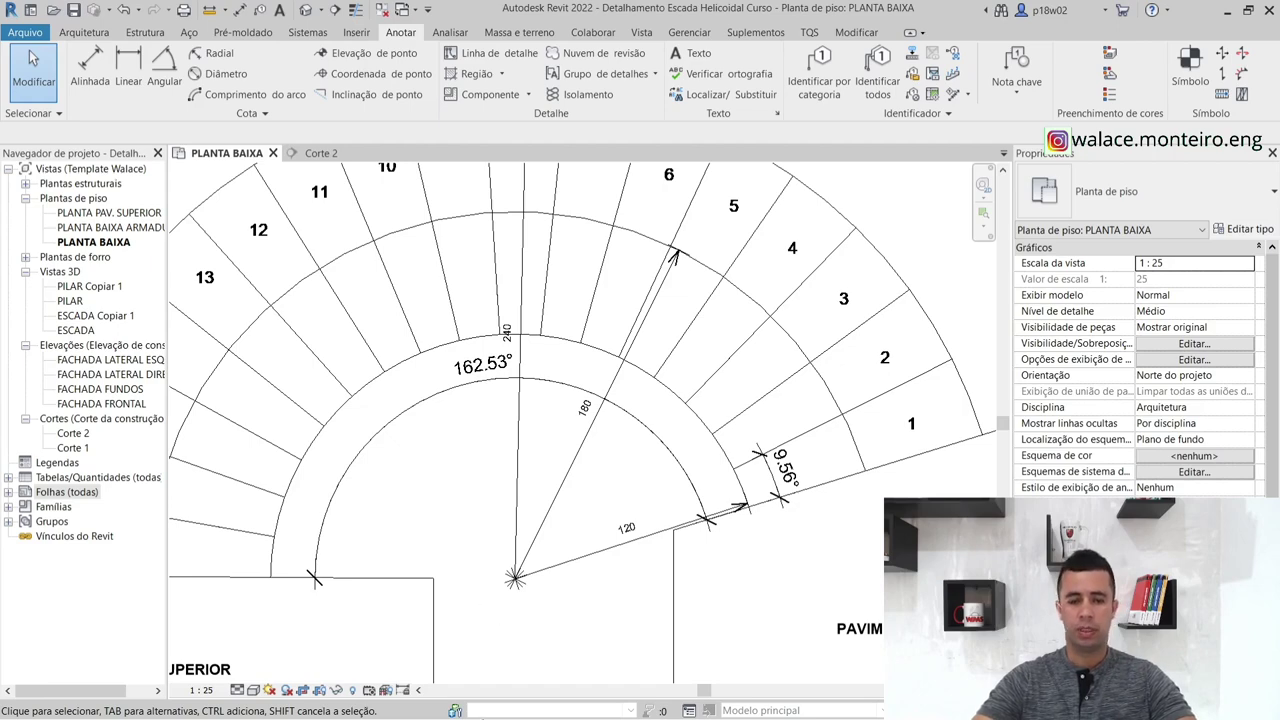
Switch to SAP2000 and place a joint offset 1,2 in X from the grid origin.
{"action": "left_click", "coordinate": [1231, 10]}
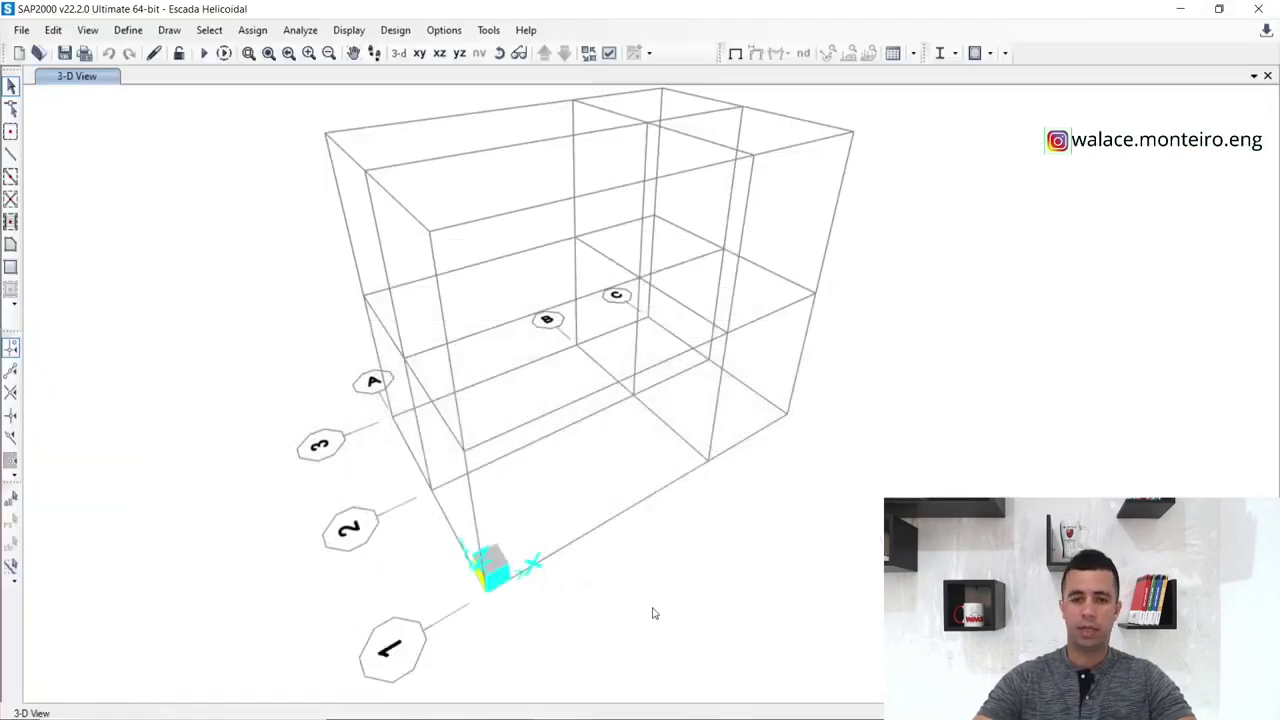
{"action": "scroll", "coordinate": [470, 560], "scroll_direction": "up", "scroll_amount": 3}
{"action": "scroll", "coordinate": [503, 597], "scroll_direction": "down", "scroll_amount": 1}
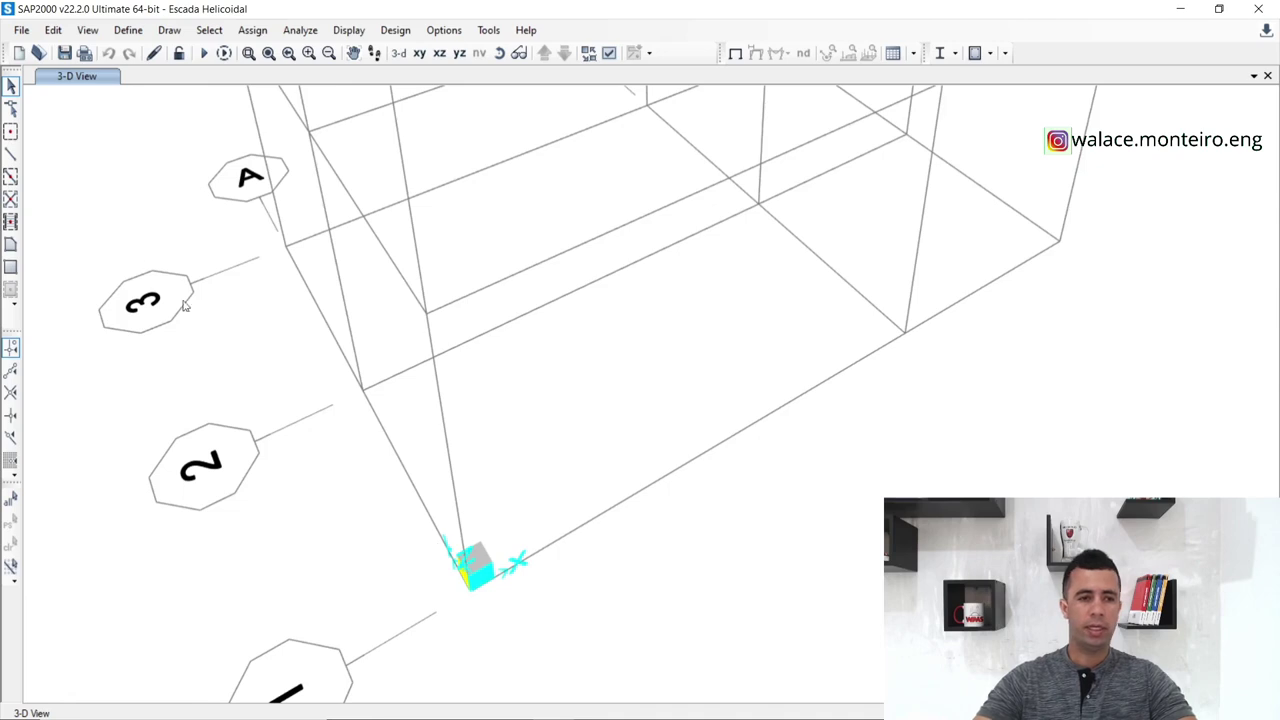
{"action": "left_click", "coordinate": [10, 131]}
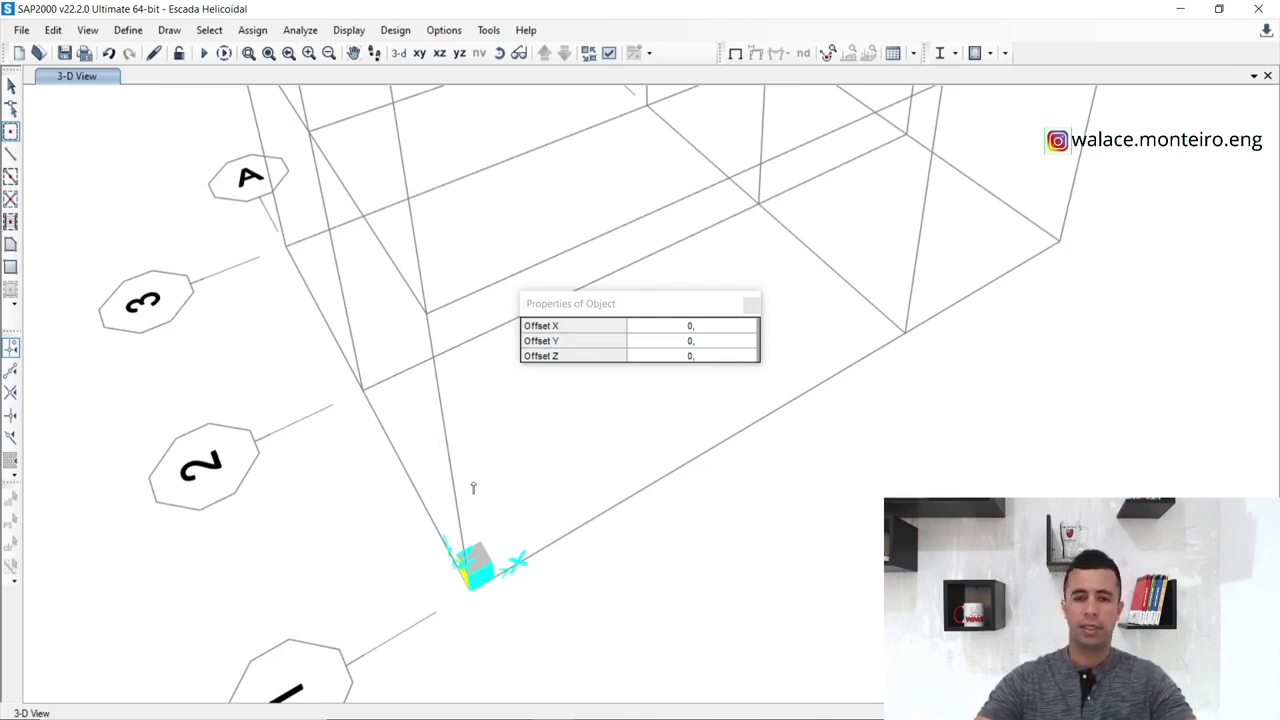
{"action": "left_click", "coordinate": [690, 325]}
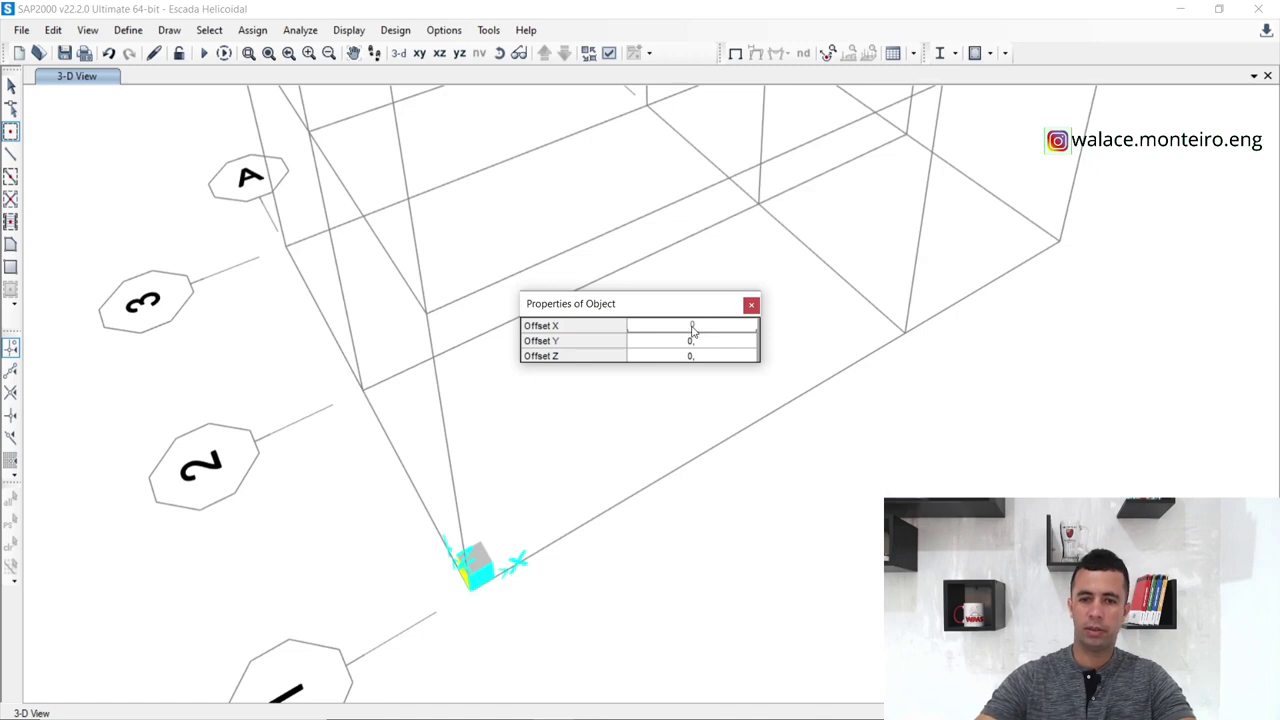
{"action": "left_click_drag", "start_coordinate": [697, 329], "coordinate": [677, 330]}
{"action": "type", "text": "1"}
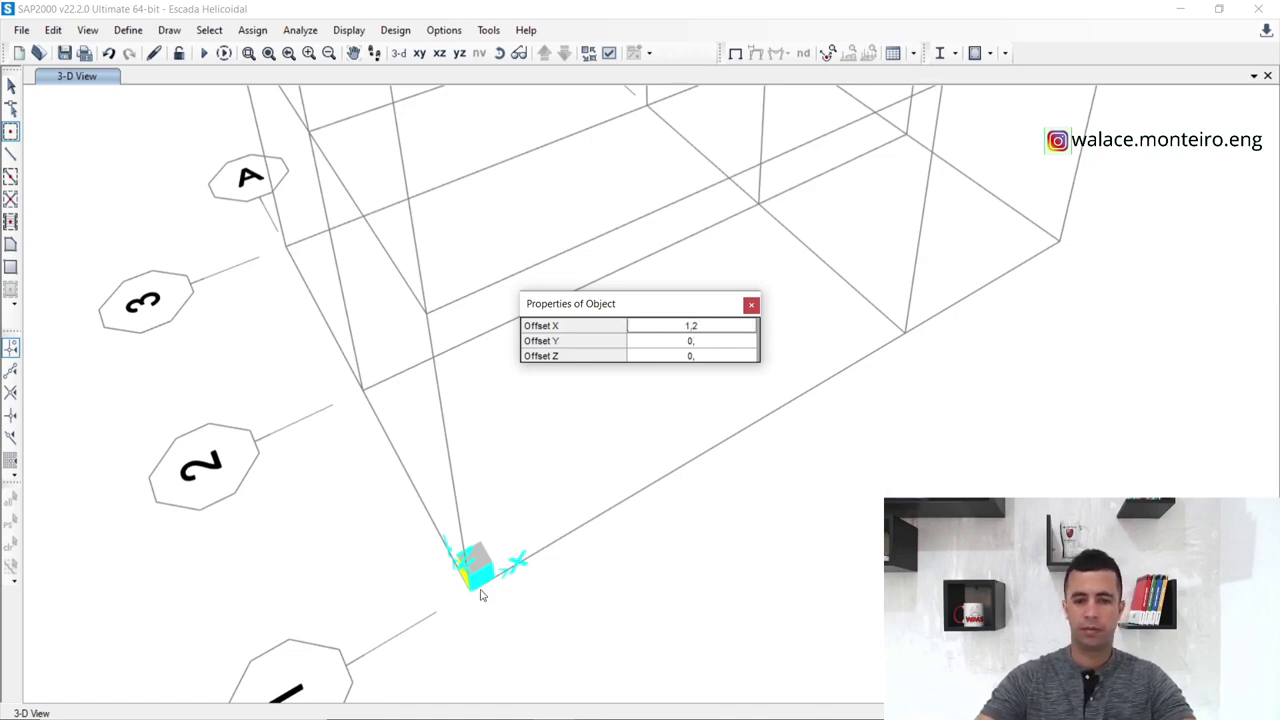
{"action": "left_click", "coordinate": [469, 590]}
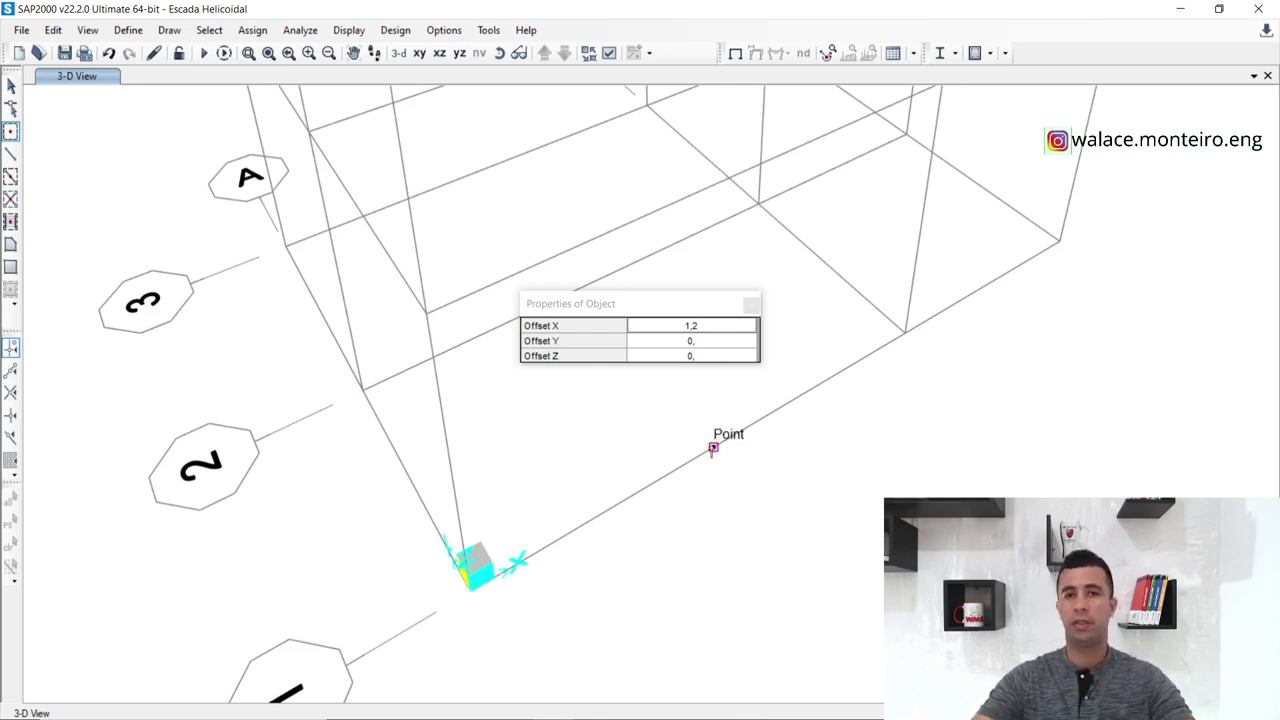
Place a second joint offset 1,2 in X from the first joint and finish drawing joints.
{"action": "left_click", "coordinate": [715, 449]}
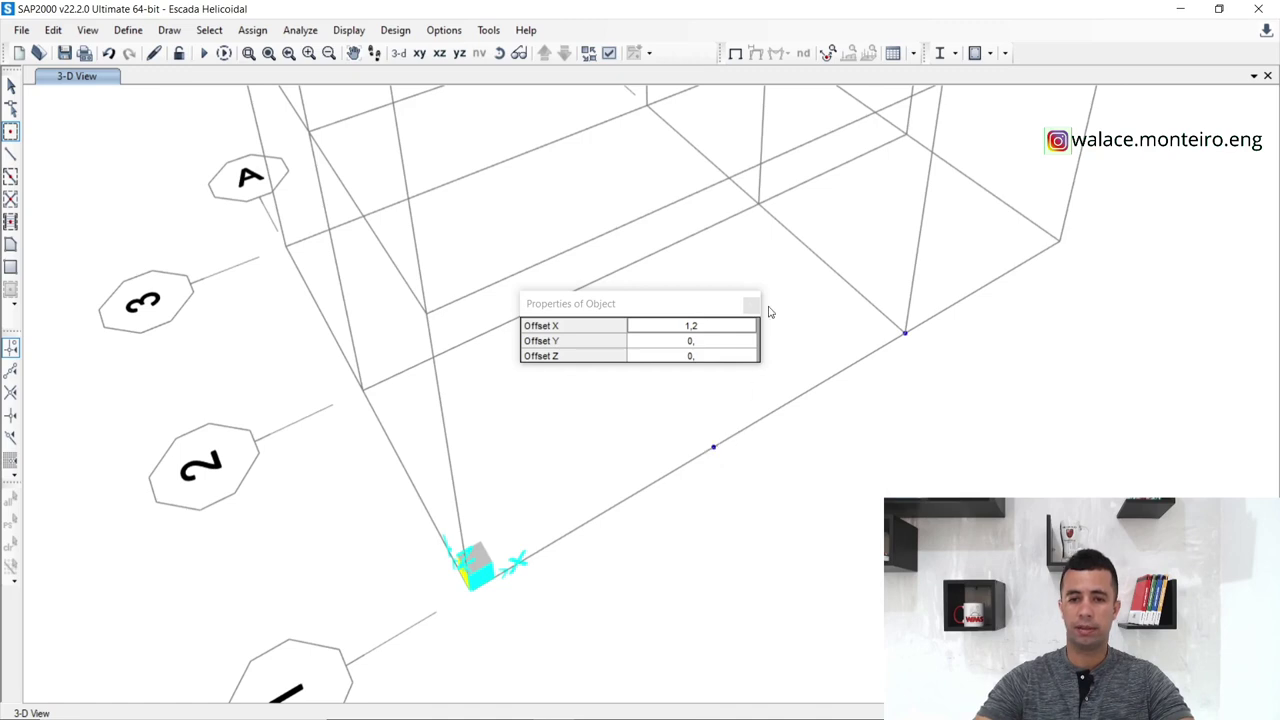
{"action": "key", "text": "Escape"}
{"action": "scroll", "coordinate": [738, 438], "scroll_direction": "up", "scroll_amount": 1}
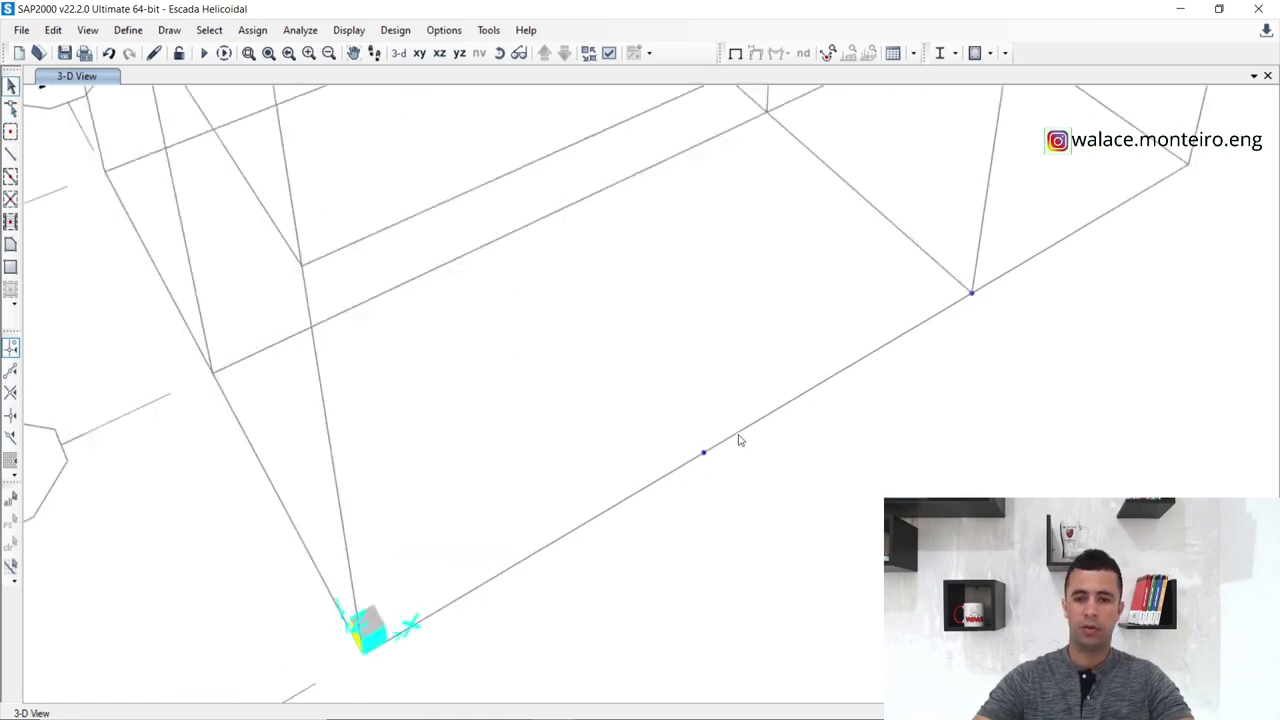
Draw a straight frame with section V_20X50 between the two joints on the X axis.
{"action": "scroll", "coordinate": [739, 440], "scroll_direction": "down", "scroll_amount": 1}
{"action": "left_click", "coordinate": [10, 153]}
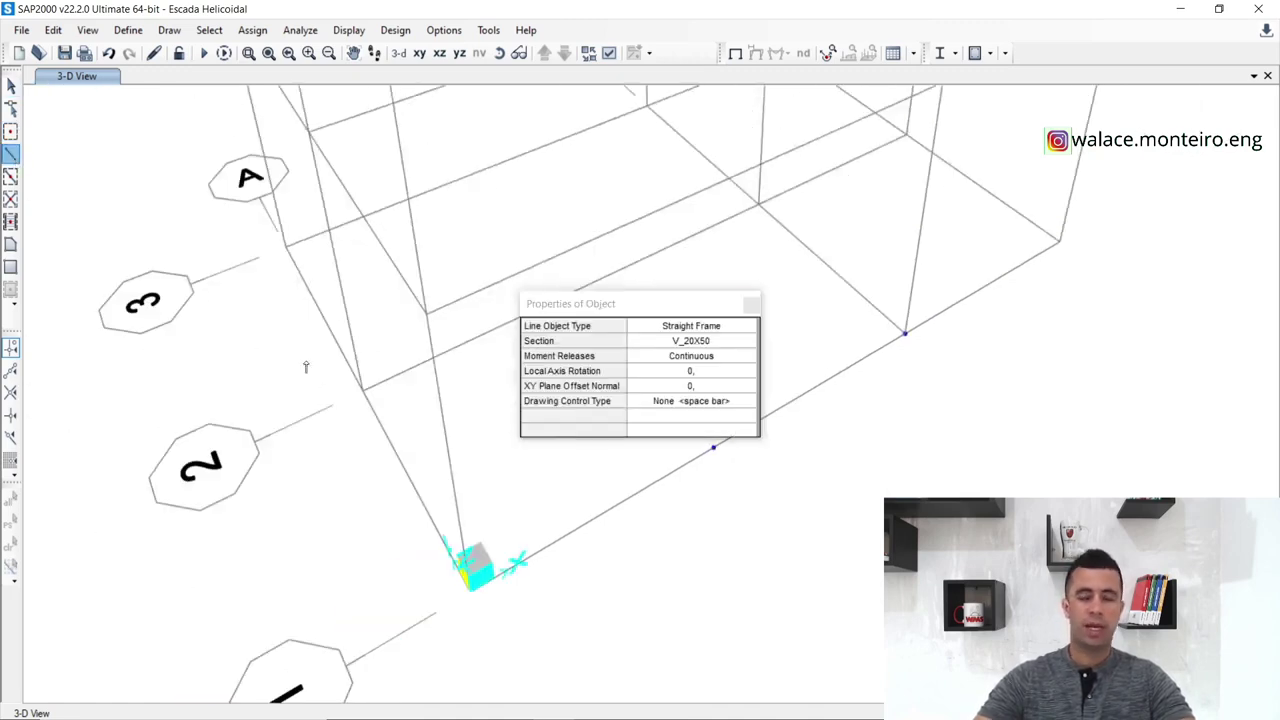
{"action": "left_click_drag", "start_coordinate": [638, 312], "coordinate": [238, 175]}
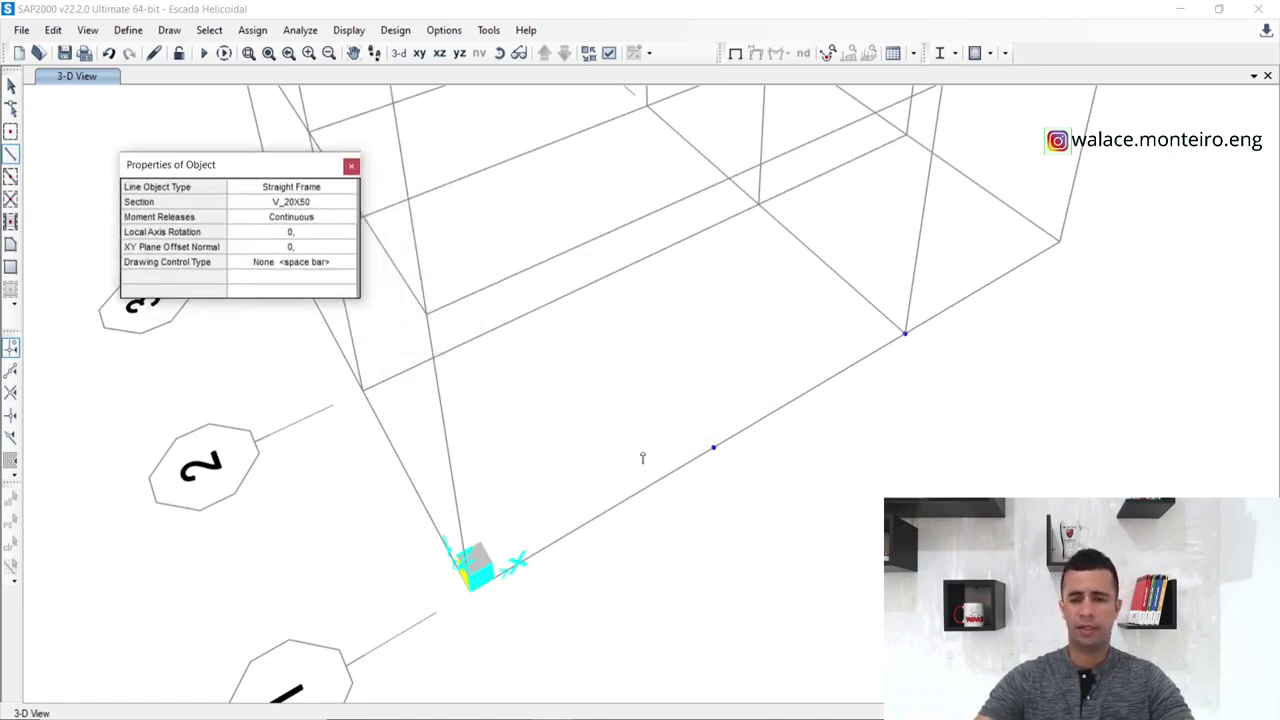
{"action": "left_click", "coordinate": [713, 447]}
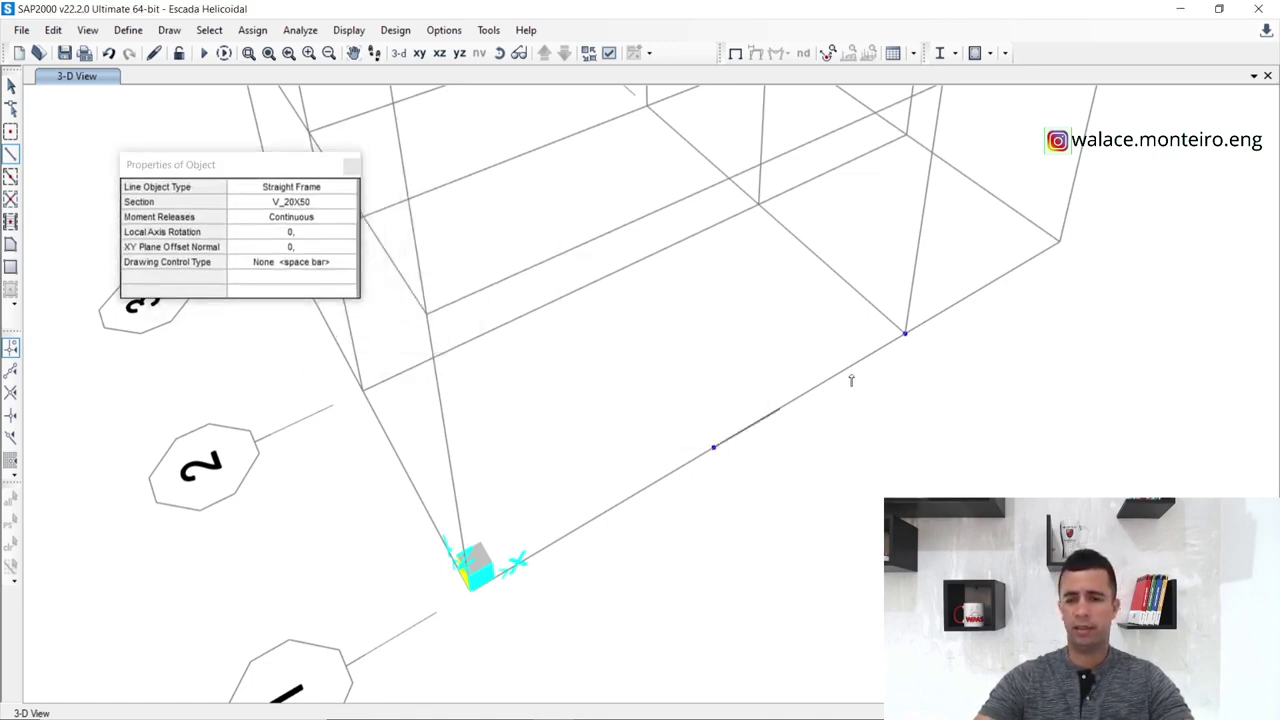
{"action": "left_click", "coordinate": [905, 335]}
{"action": "key", "text": "Escape"}
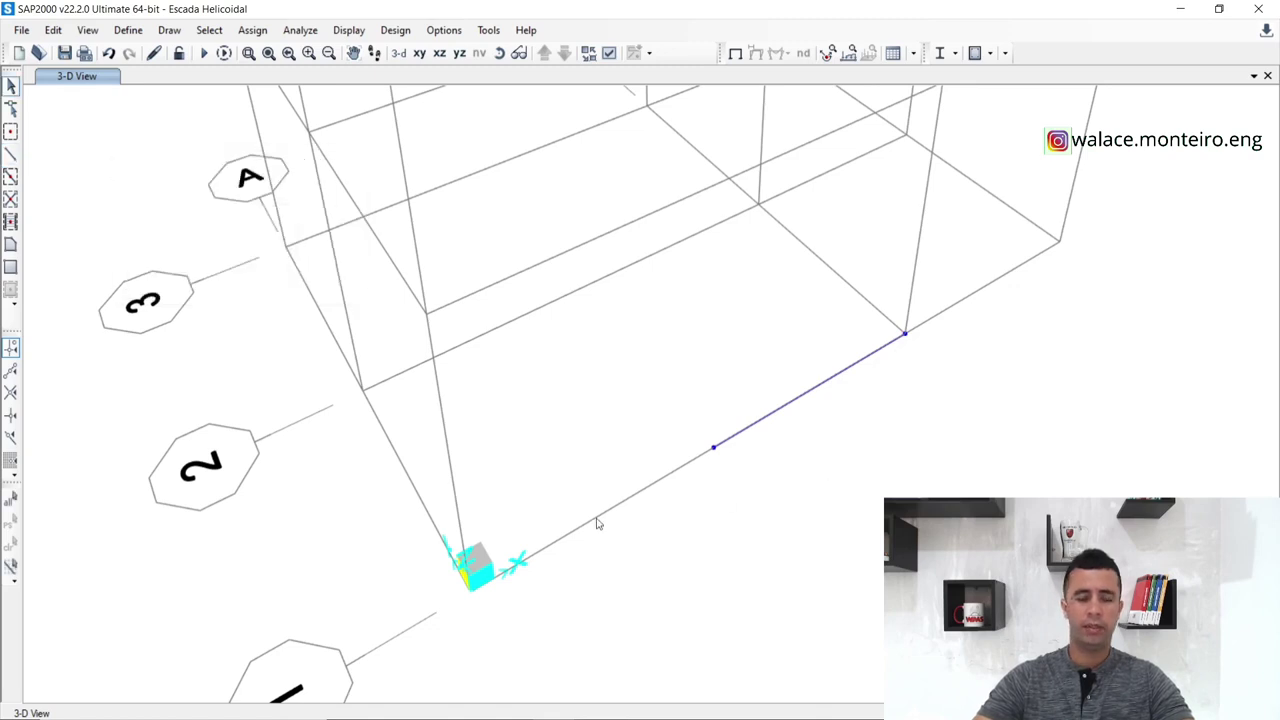
Select the frame between the two joints and start a radial Extrude Lines to Areas operation on it.
{"action": "scroll", "coordinate": [600, 534], "scroll_direction": "down", "scroll_amount": 5}
{"action": "scroll", "coordinate": [680, 594], "scroll_direction": "up", "scroll_amount": 3}
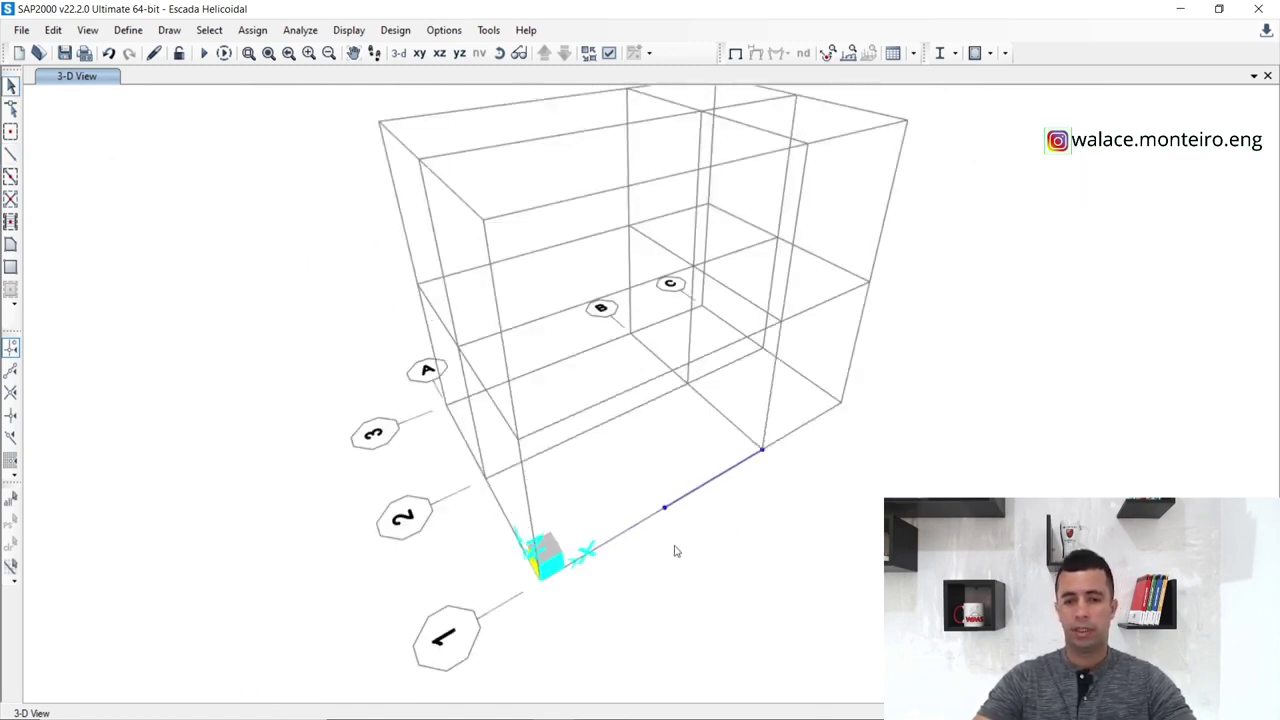
{"action": "middle_click_drag", "start_coordinate": [731, 534], "coordinate": [733, 546]}
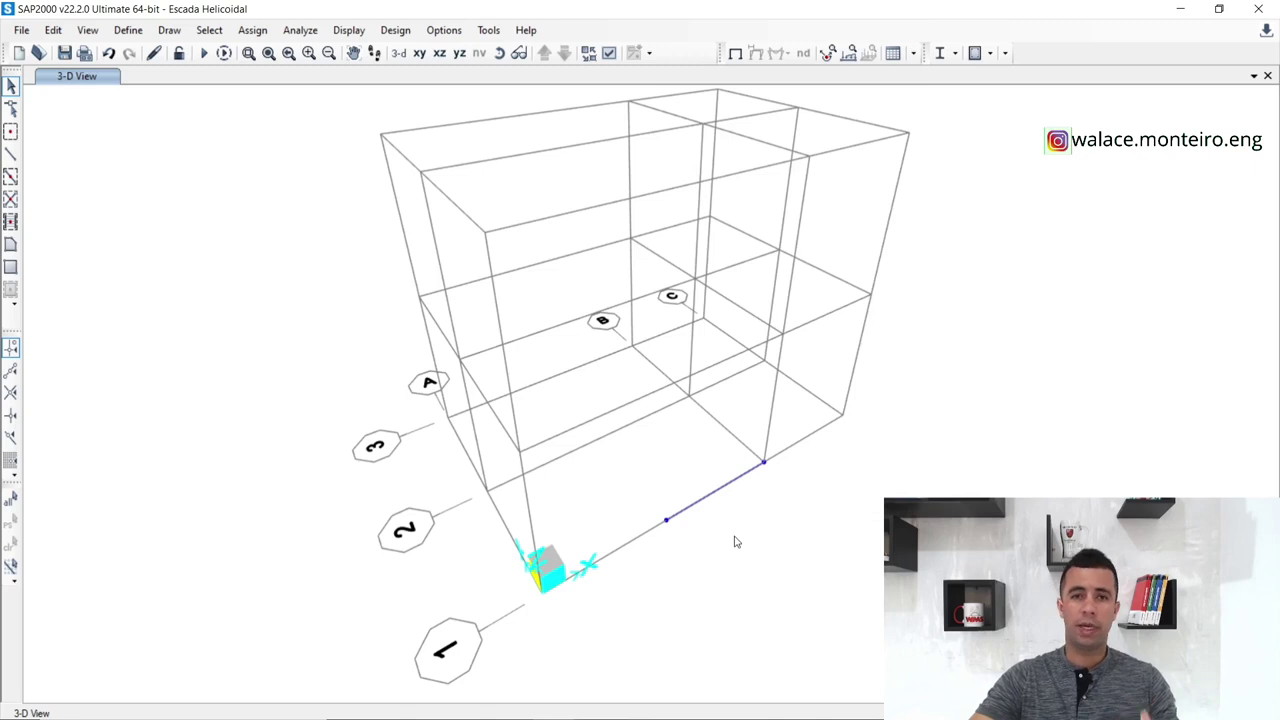
{"action": "left_click_drag", "start_coordinate": [748, 534], "coordinate": [698, 471]}
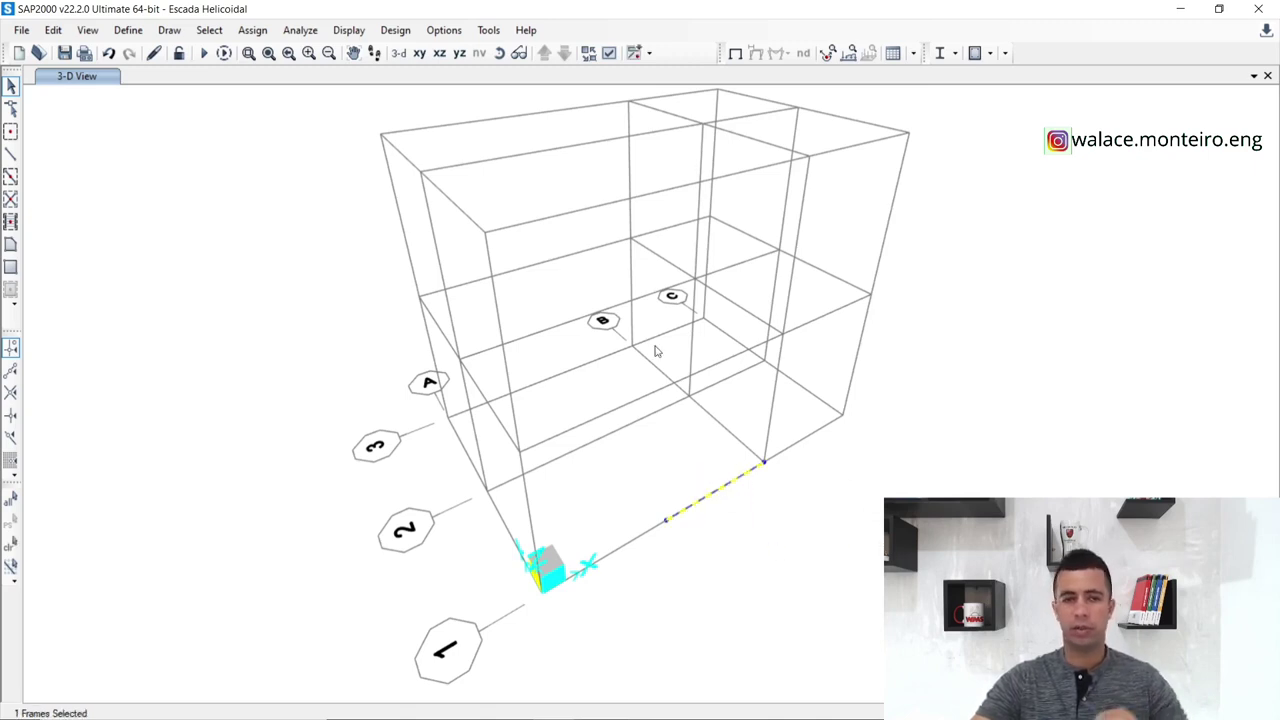
{"action": "left_click", "coordinate": [62, 32]}
{"action": "left_click", "coordinate": [62, 32]}
{"action": "left_click", "coordinate": [53, 30]}
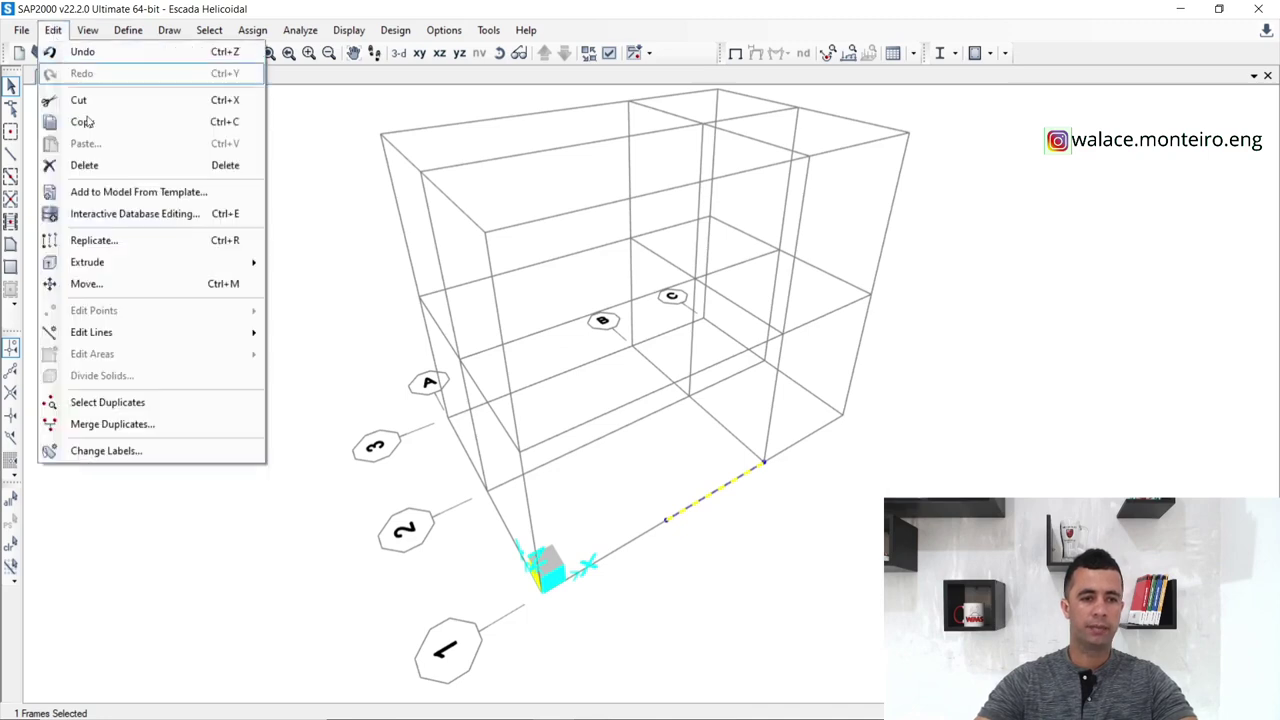
{"action": "mouse_move", "coordinate": [163, 266]}
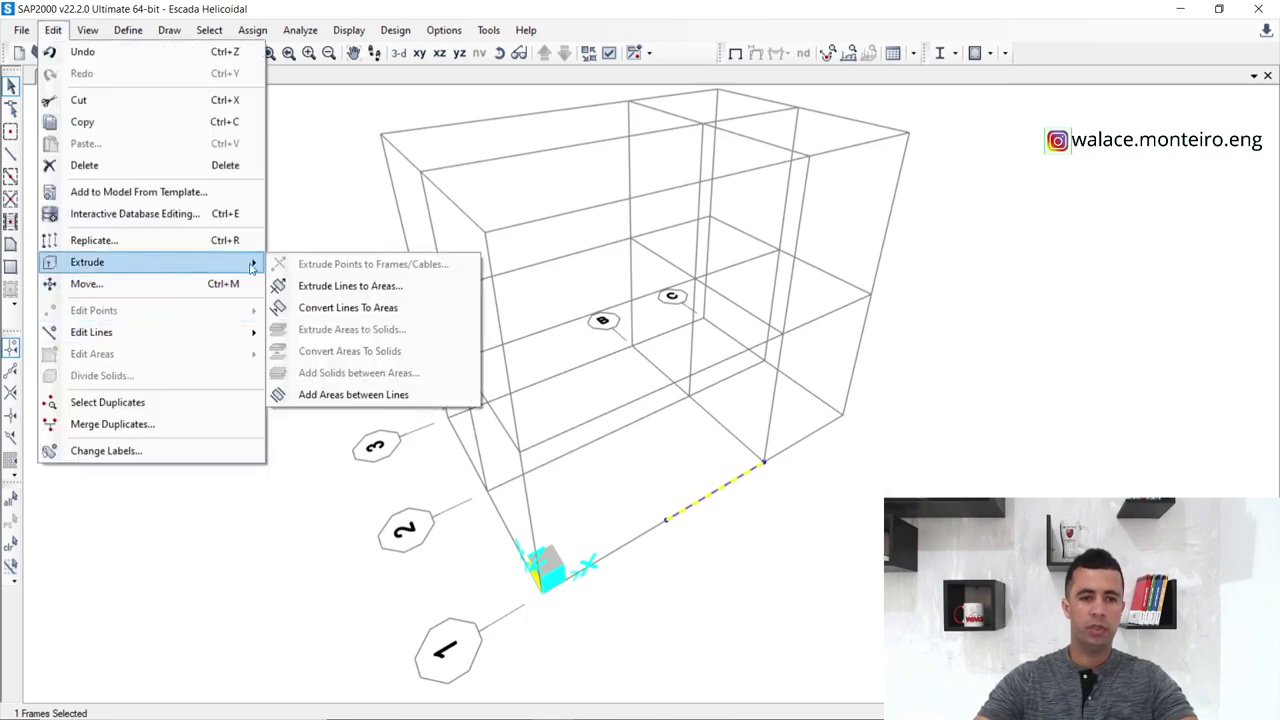
{"action": "left_click", "coordinate": [330, 287]}
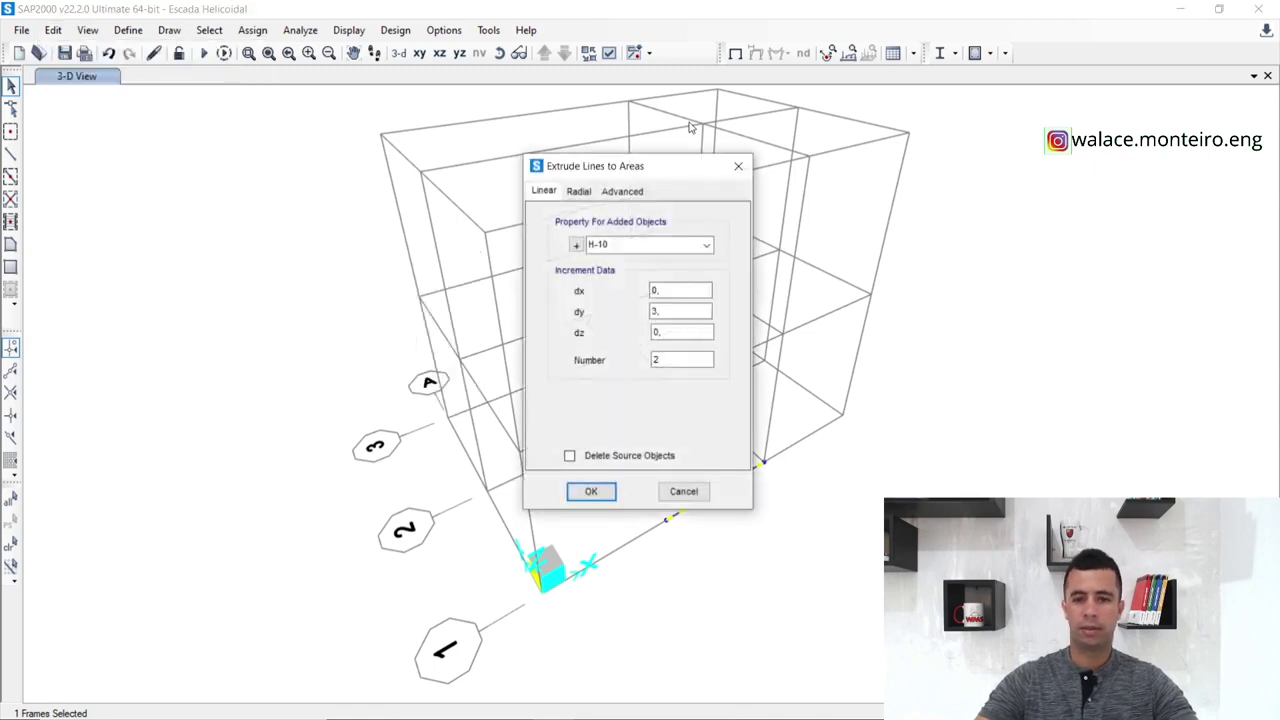
{"action": "left_click_drag", "start_coordinate": [686, 170], "coordinate": [366, 165]}
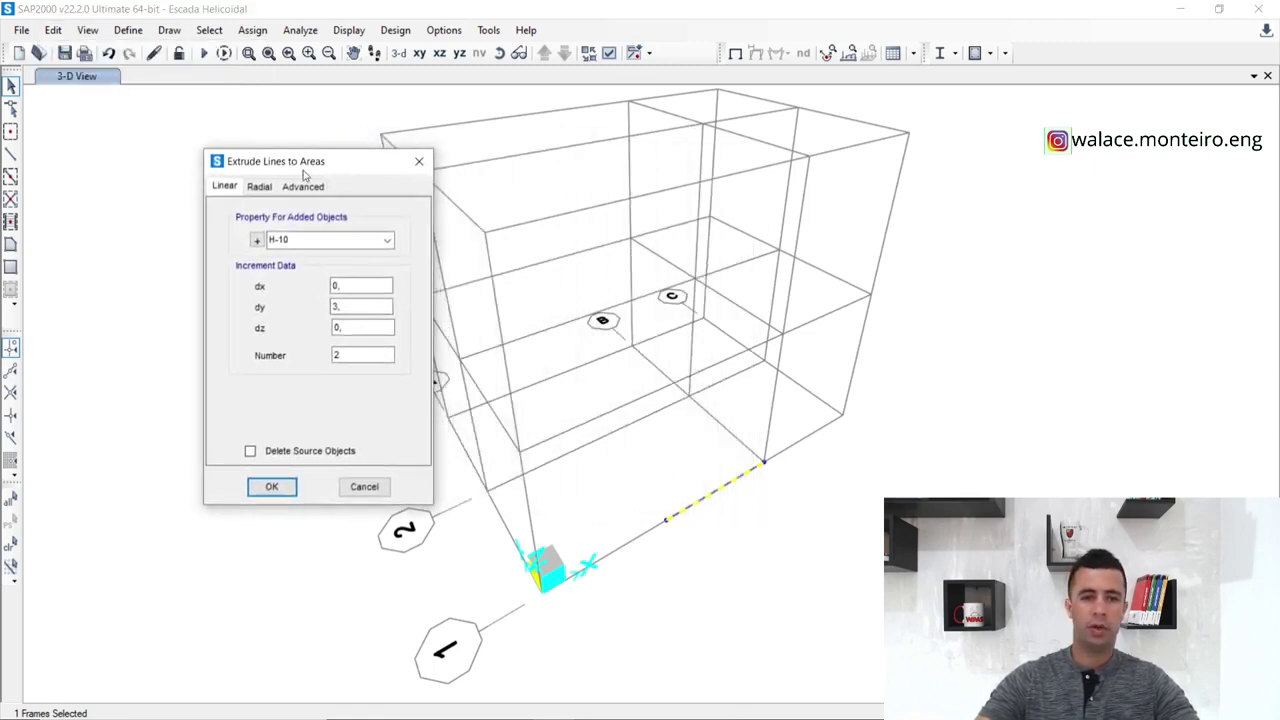
{"action": "left_click", "coordinate": [268, 189]}
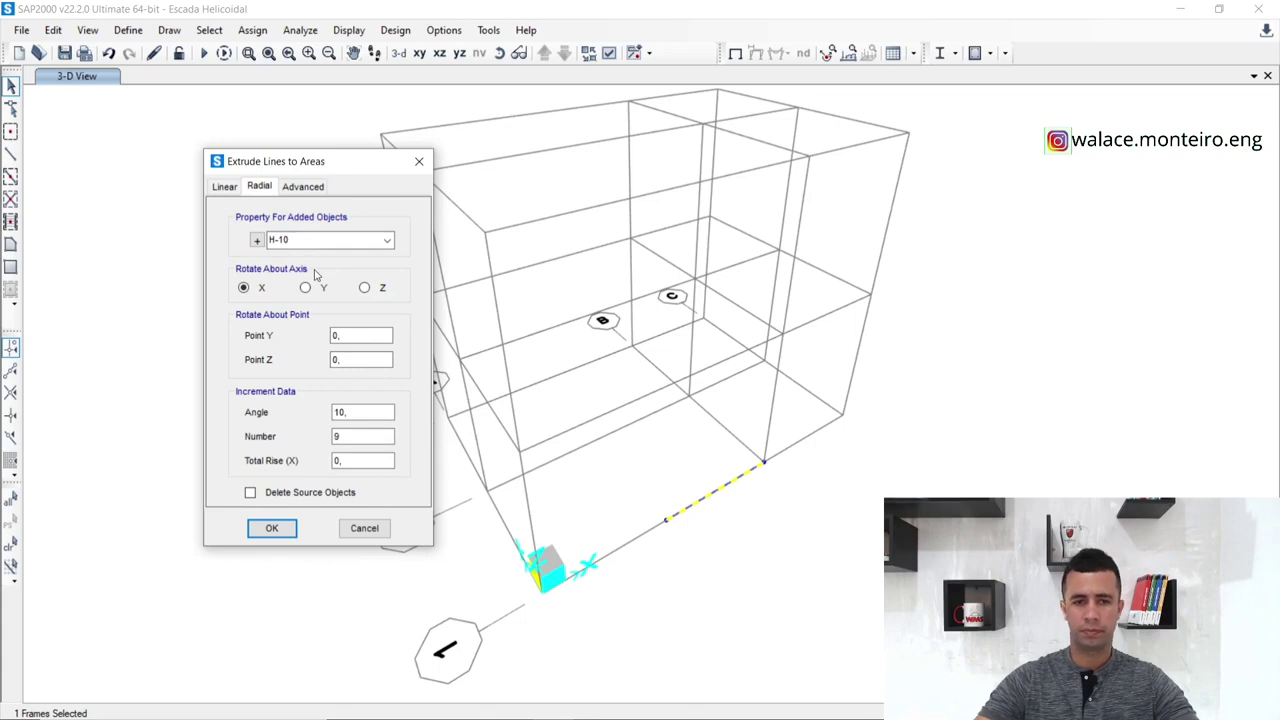
Assign property H-12 to the areas being extruded and choose Z as the rotation axis.
{"action": "left_click", "coordinate": [387, 241]}
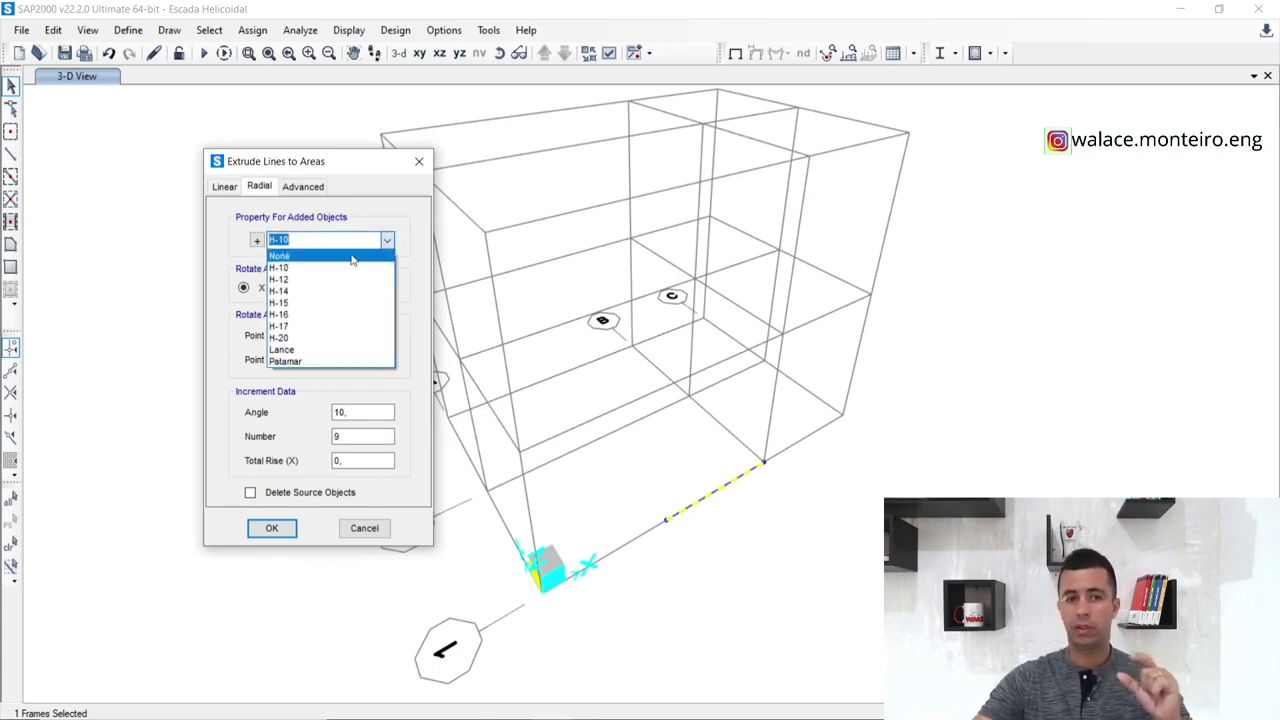
{"action": "left_click", "coordinate": [296, 284]}
{"action": "left_click", "coordinate": [334, 359]}
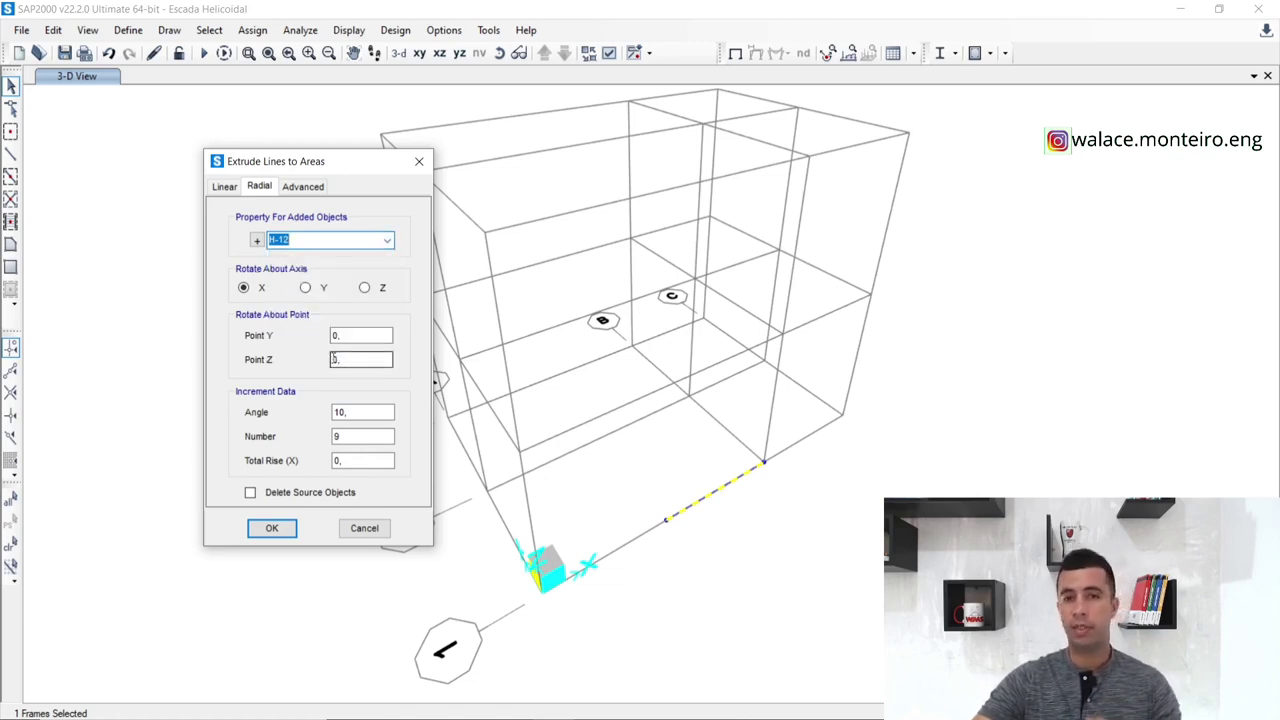
{"action": "left_click", "coordinate": [363, 289]}
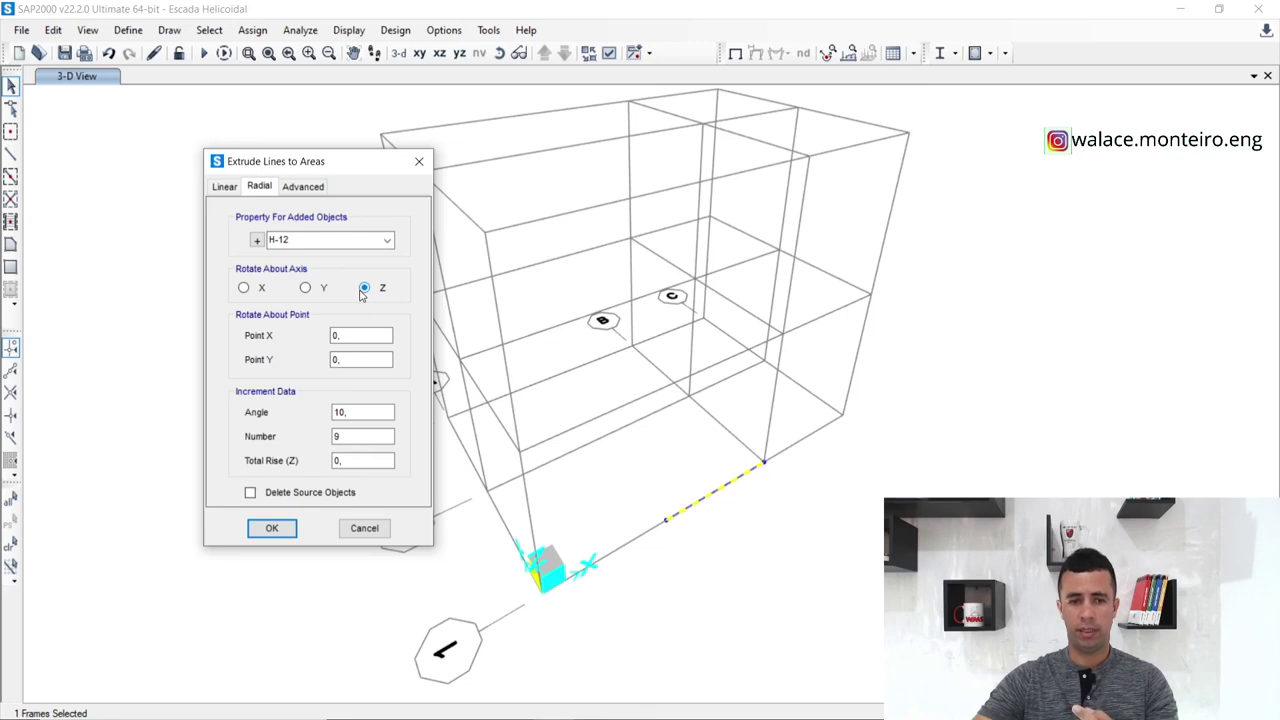
Set the increment angle of the radial extrusion to 162,53/17.
{"action": "left_click", "coordinate": [357, 413]}
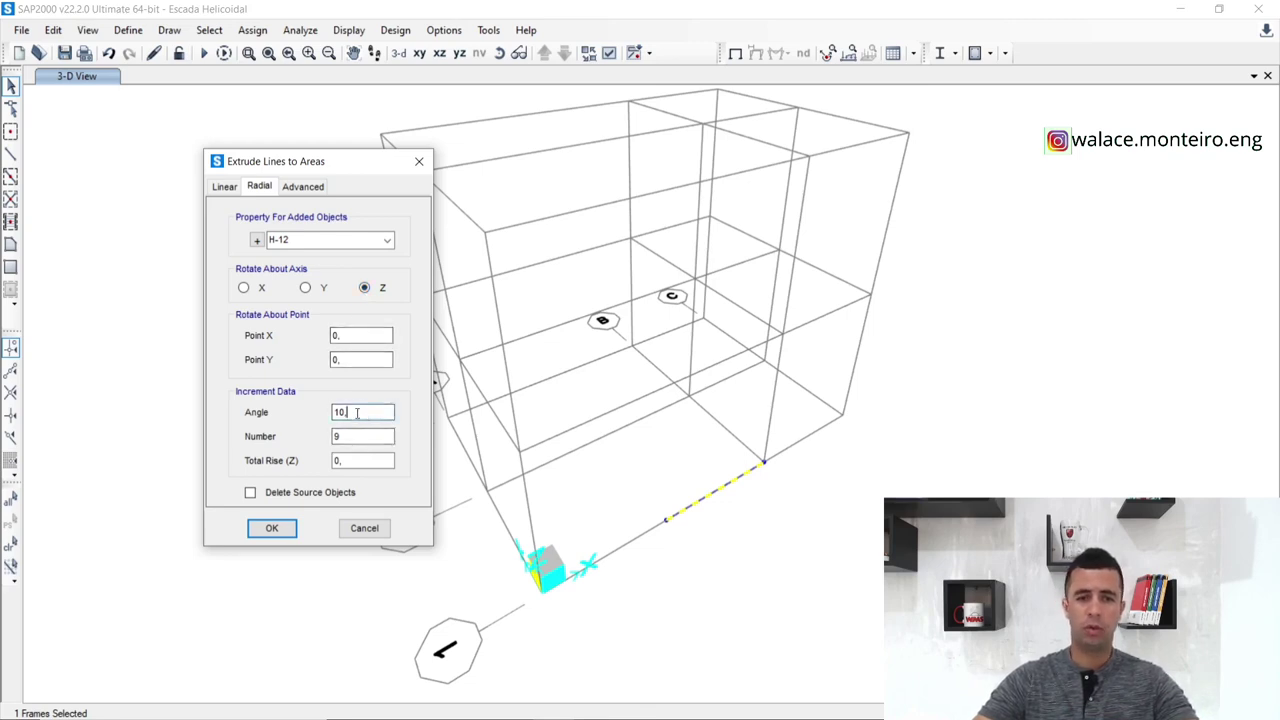
{"action": "left_click_drag", "start_coordinate": [357, 413], "coordinate": [293, 418]}
{"action": "type", "text": "162"}
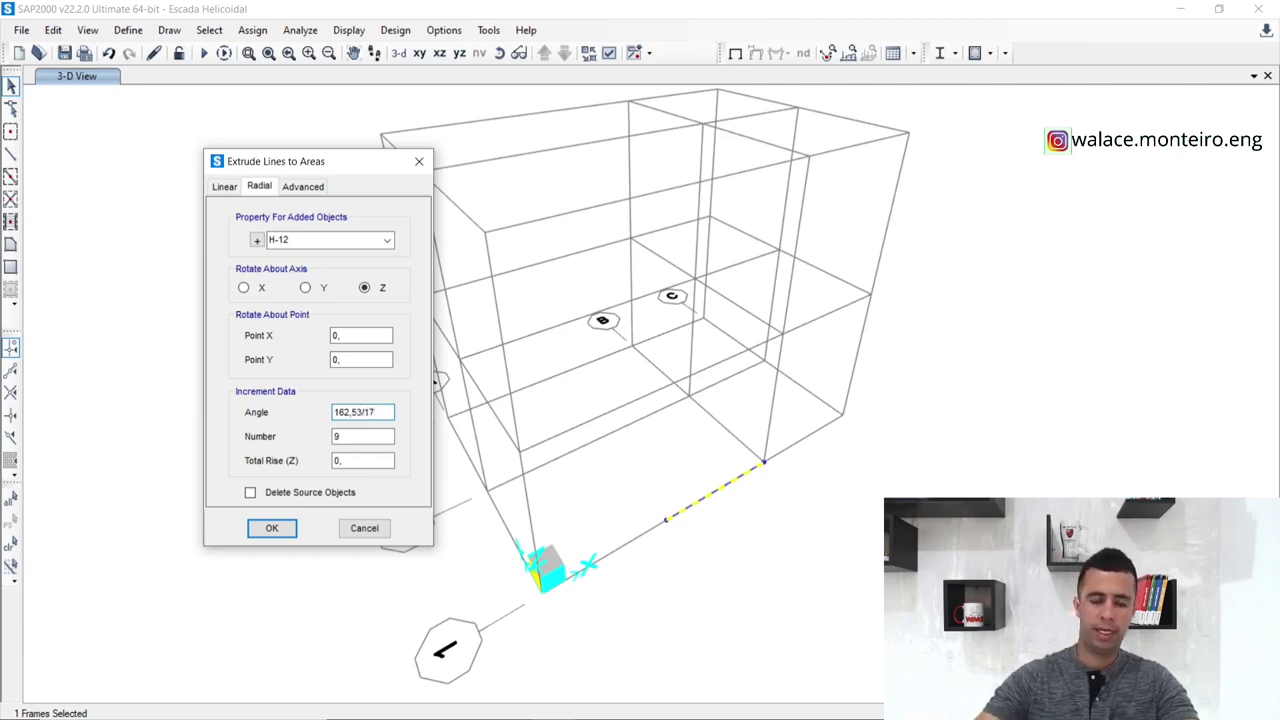
Consult the Revit drawing and set the number of radial extrusion increments to 18.
{"action": "left_click", "coordinate": [348, 437]}
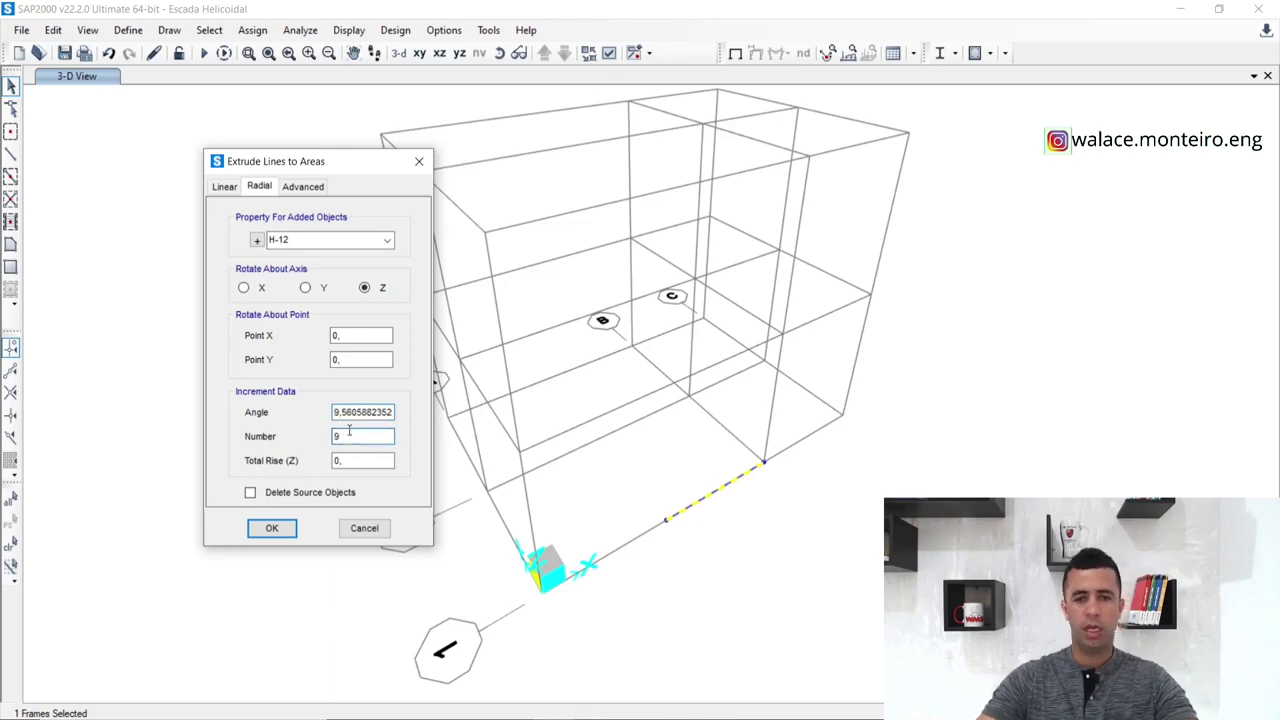
{"action": "mouse_move", "coordinate": [639, 712]}
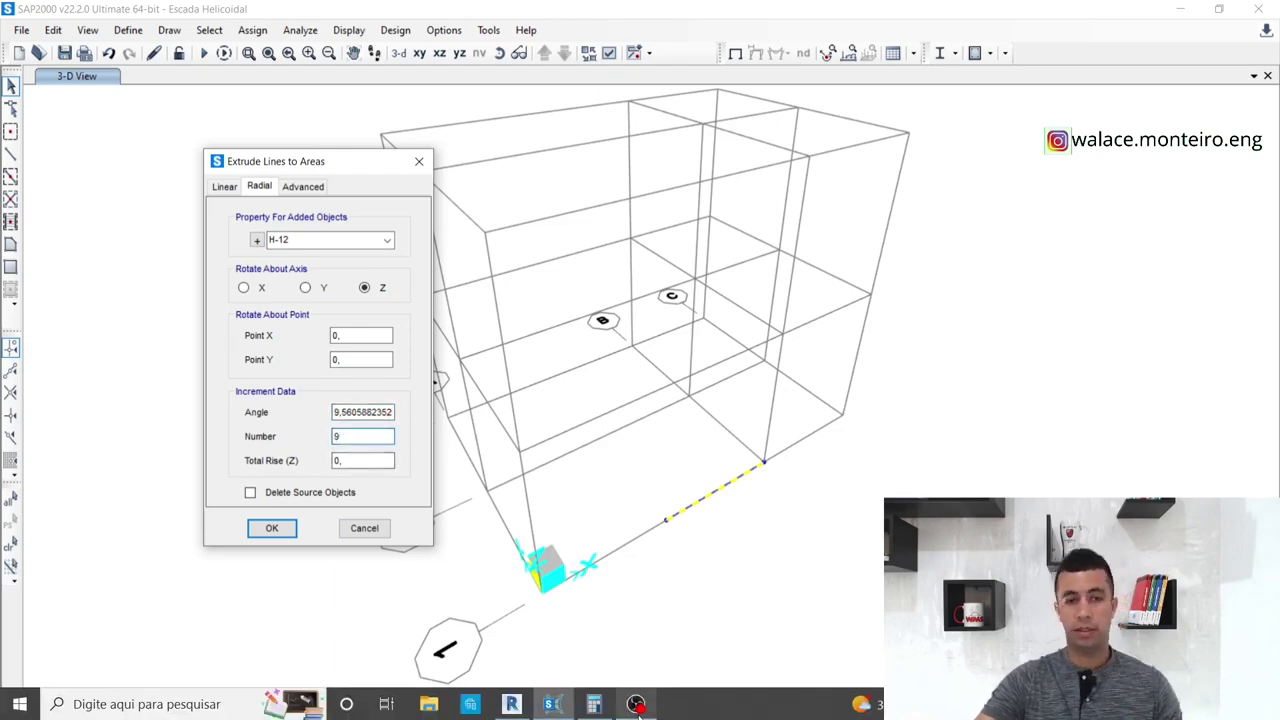
{"action": "left_click", "coordinate": [514, 704]}
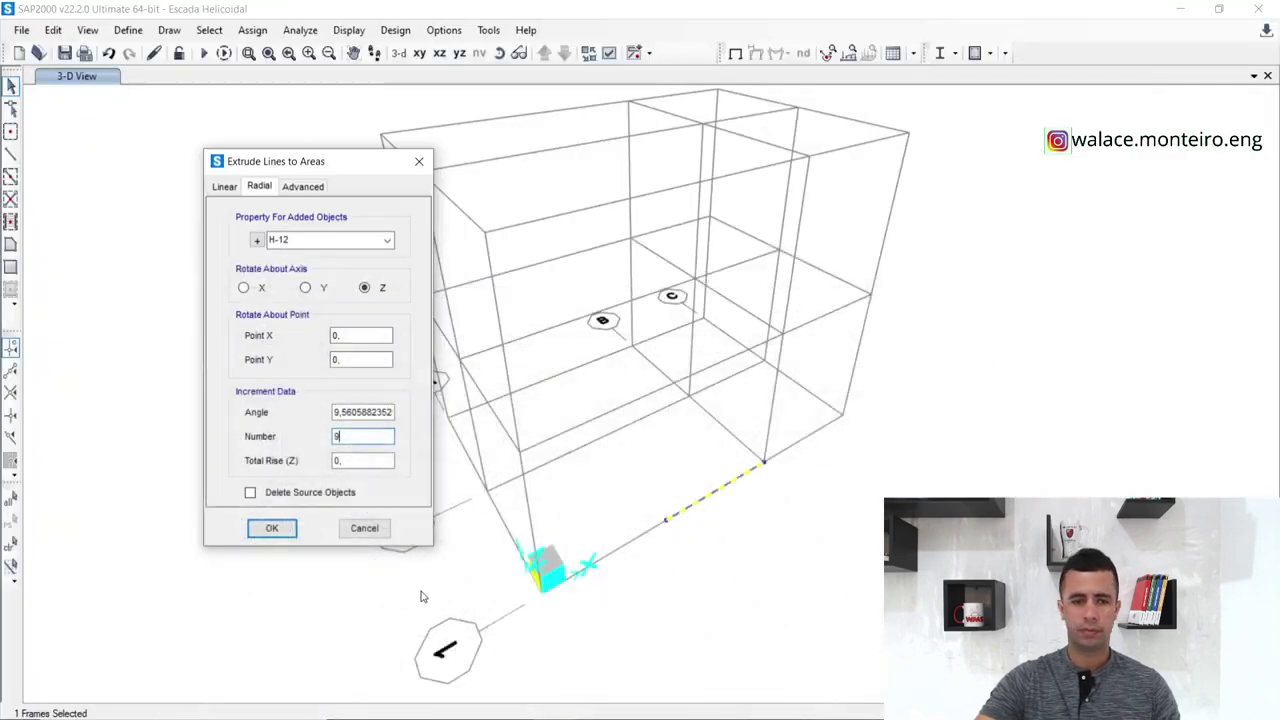
{"action": "double_click", "coordinate": [338, 437]}
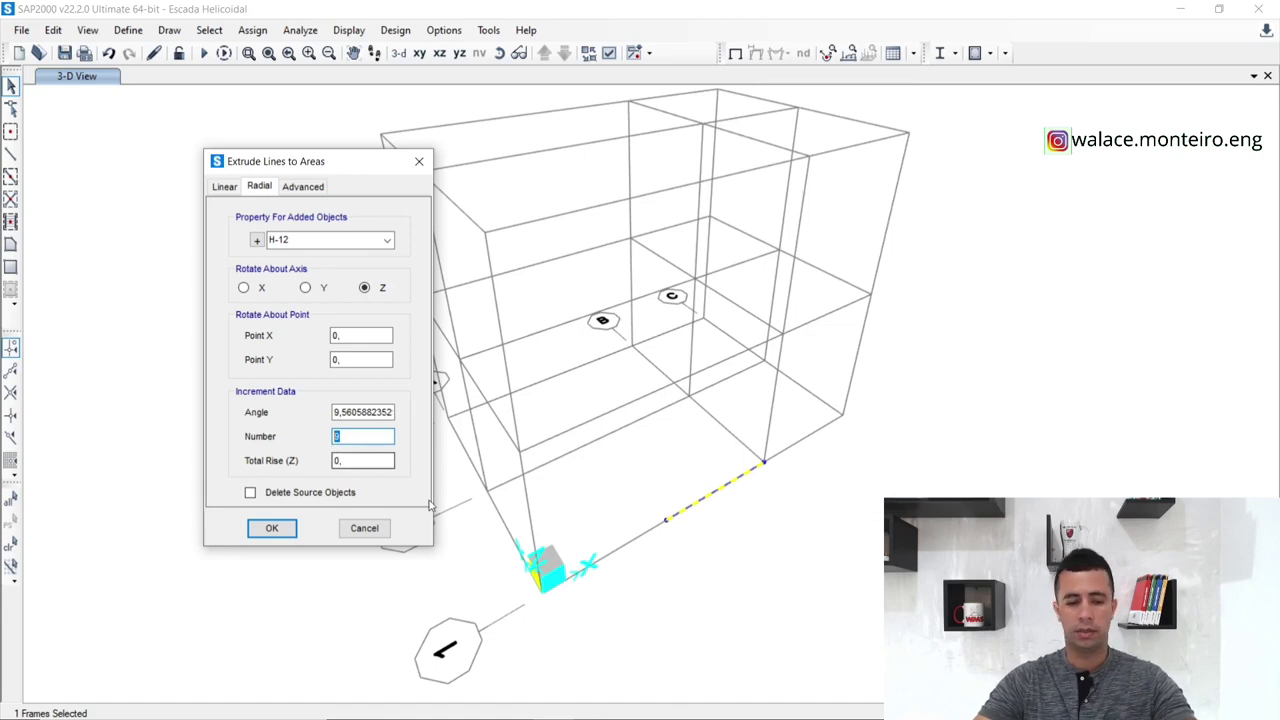
{"action": "type", "text": "18"}
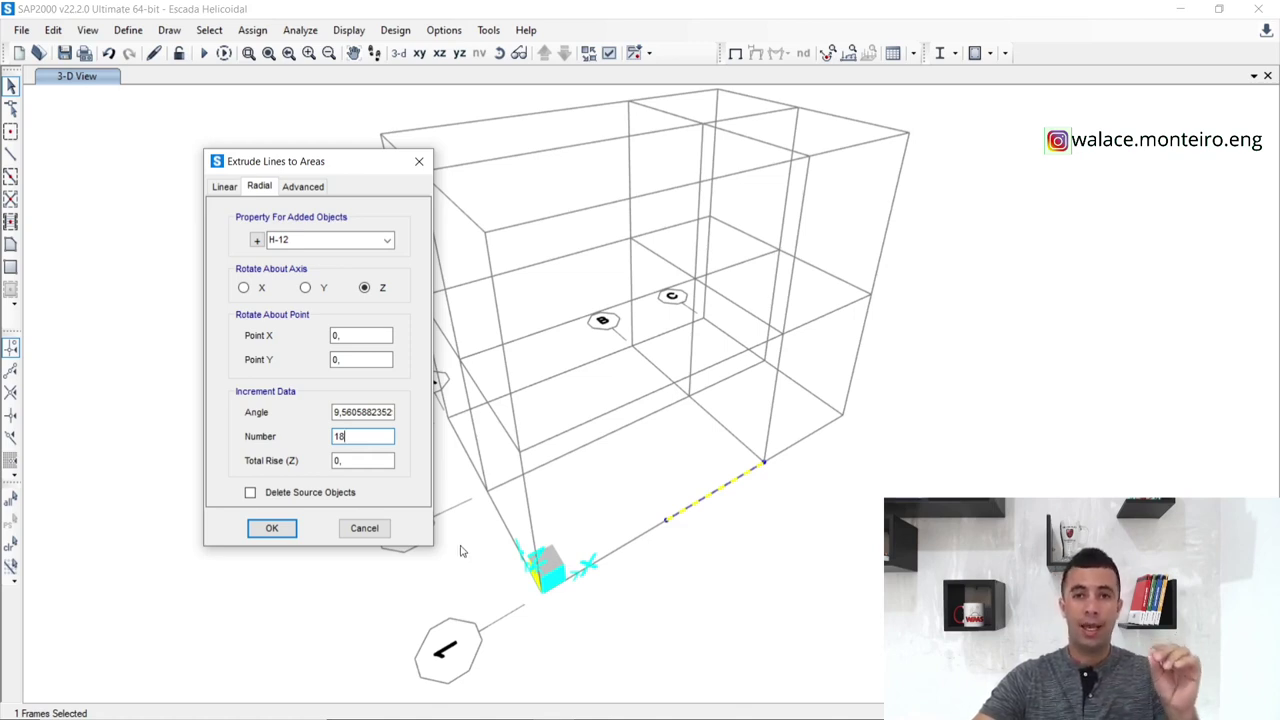
{"action": "left_click", "coordinate": [363, 412]}
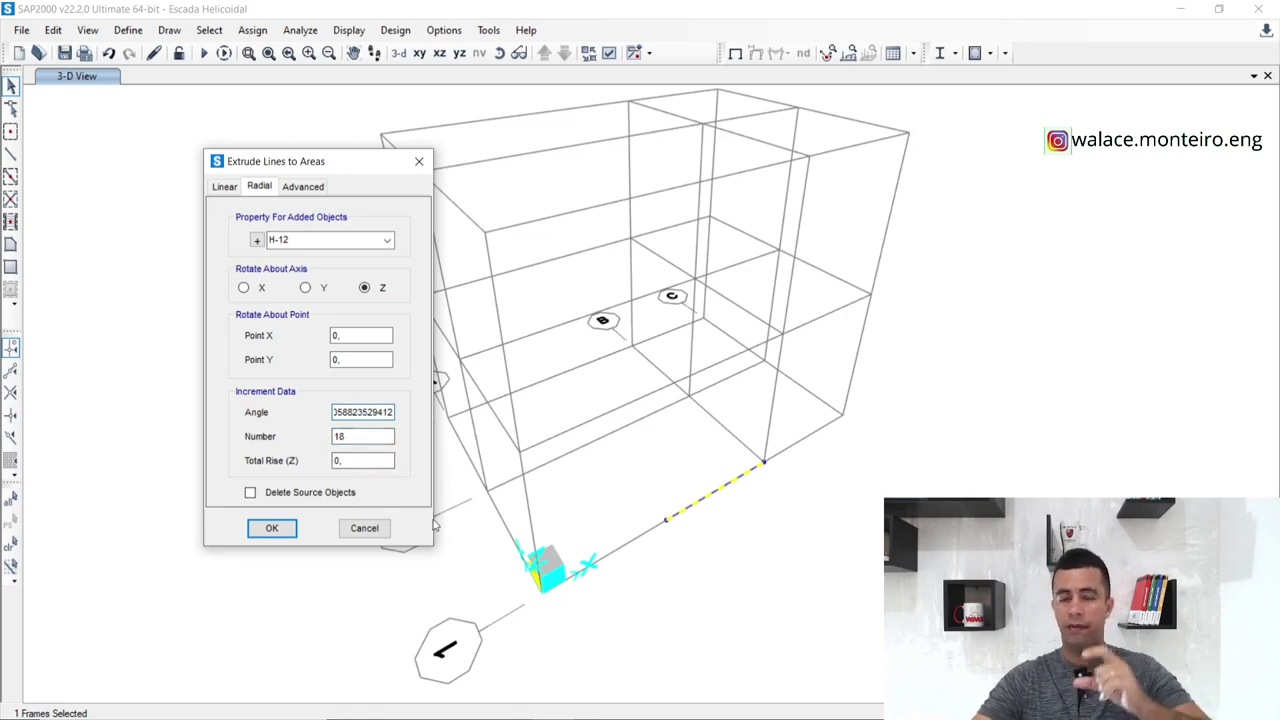
{"action": "left_click", "coordinate": [369, 438]}
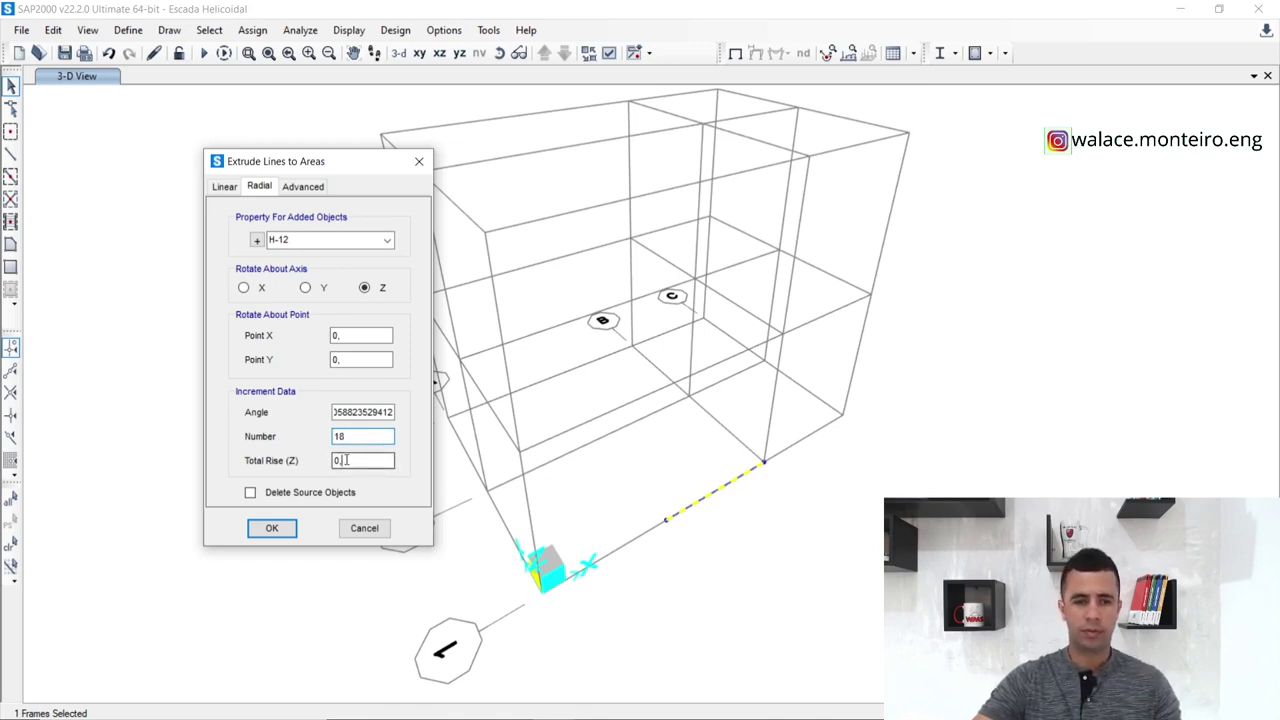
Set the extrusion's total rise in Z to 3,06 and enable deletion of the source objects.
{"action": "left_click_drag", "start_coordinate": [346, 461], "coordinate": [320, 463]}
{"action": "type", "text": "3,06"}
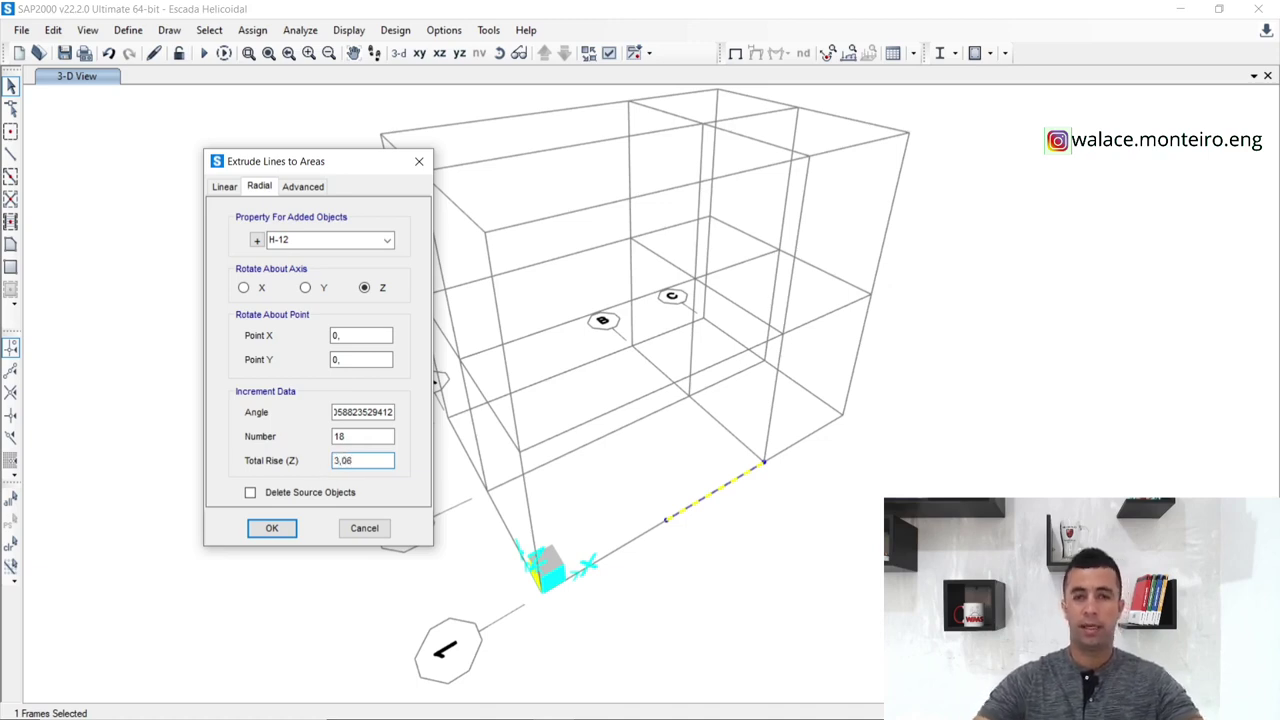
{"action": "left_click", "coordinate": [361, 440]}
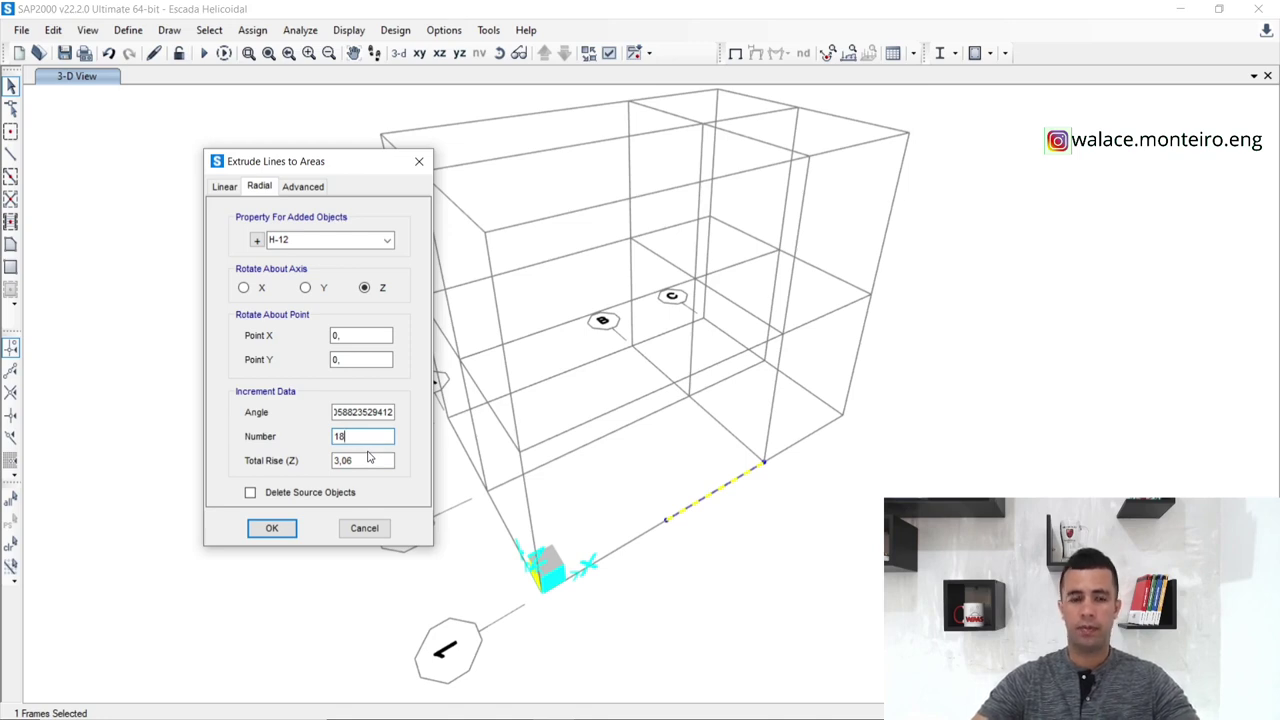
{"action": "left_click", "coordinate": [250, 492]}
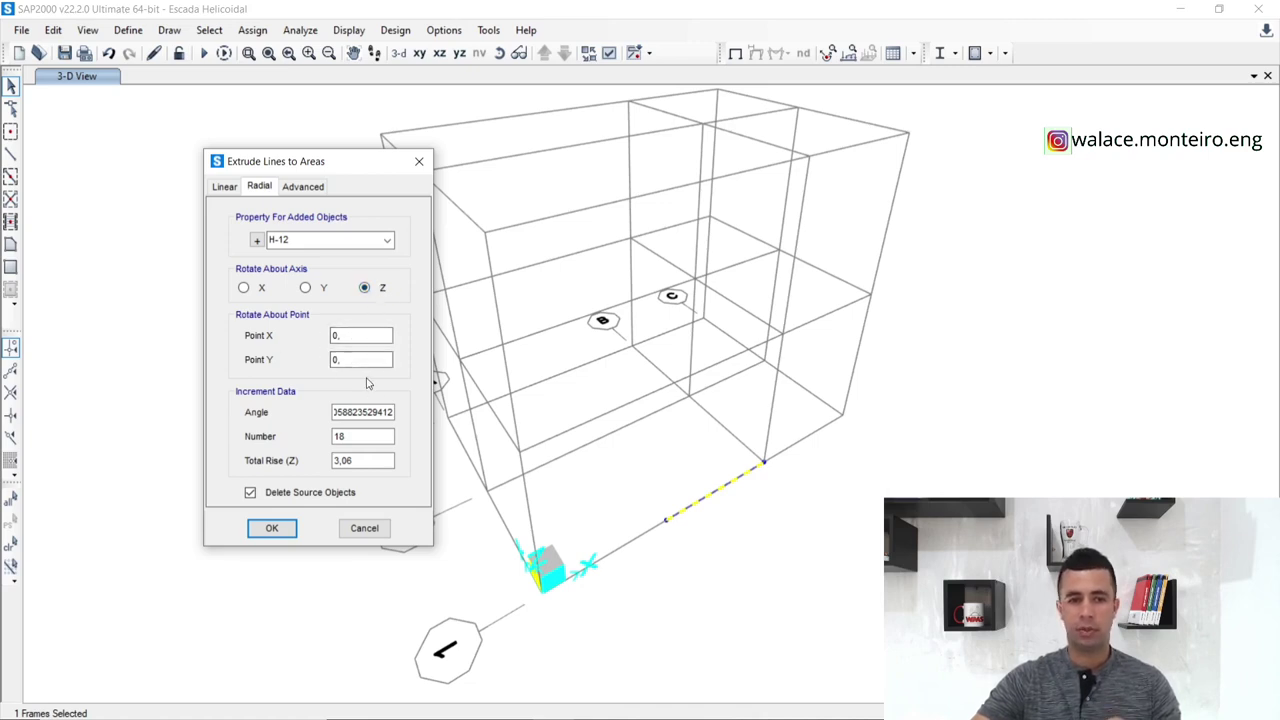
Review the radial increment data and run the extrusion of the selected line into the stair slab areas.
{"action": "left_click", "coordinate": [358, 416]}
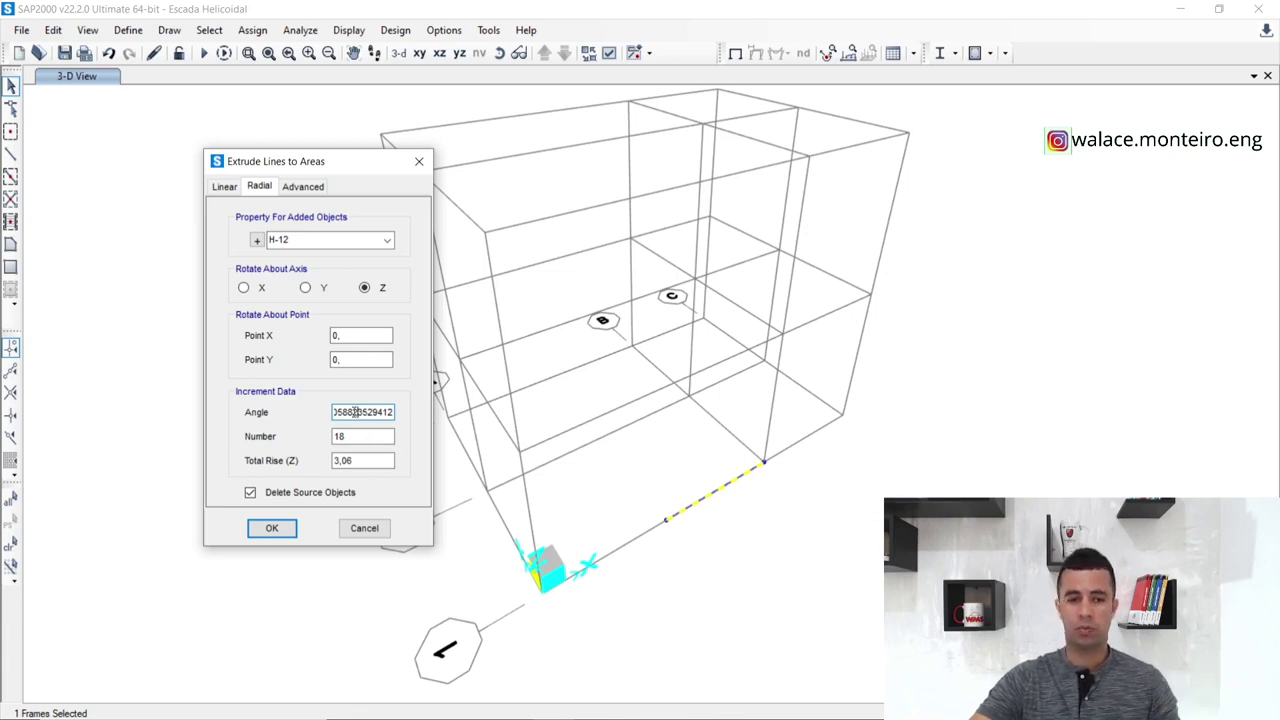
{"action": "left_click", "coordinate": [354, 436]}
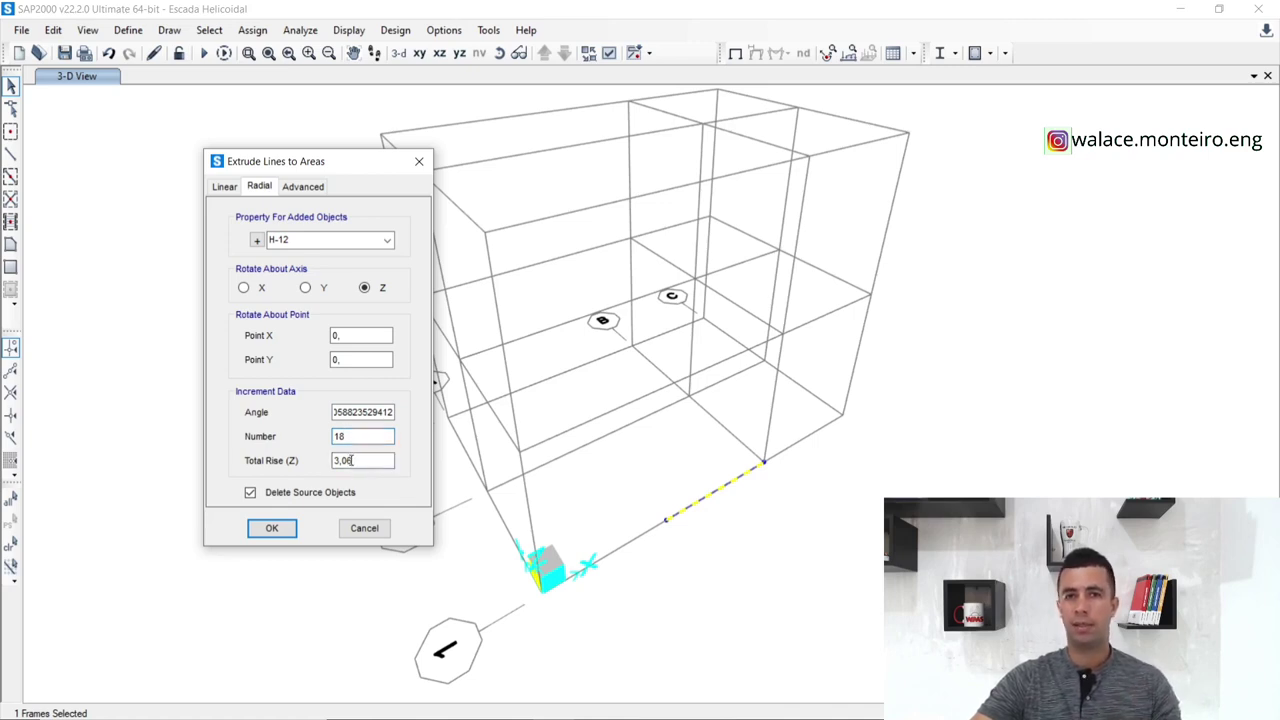
{"action": "left_click", "coordinate": [270, 528]}
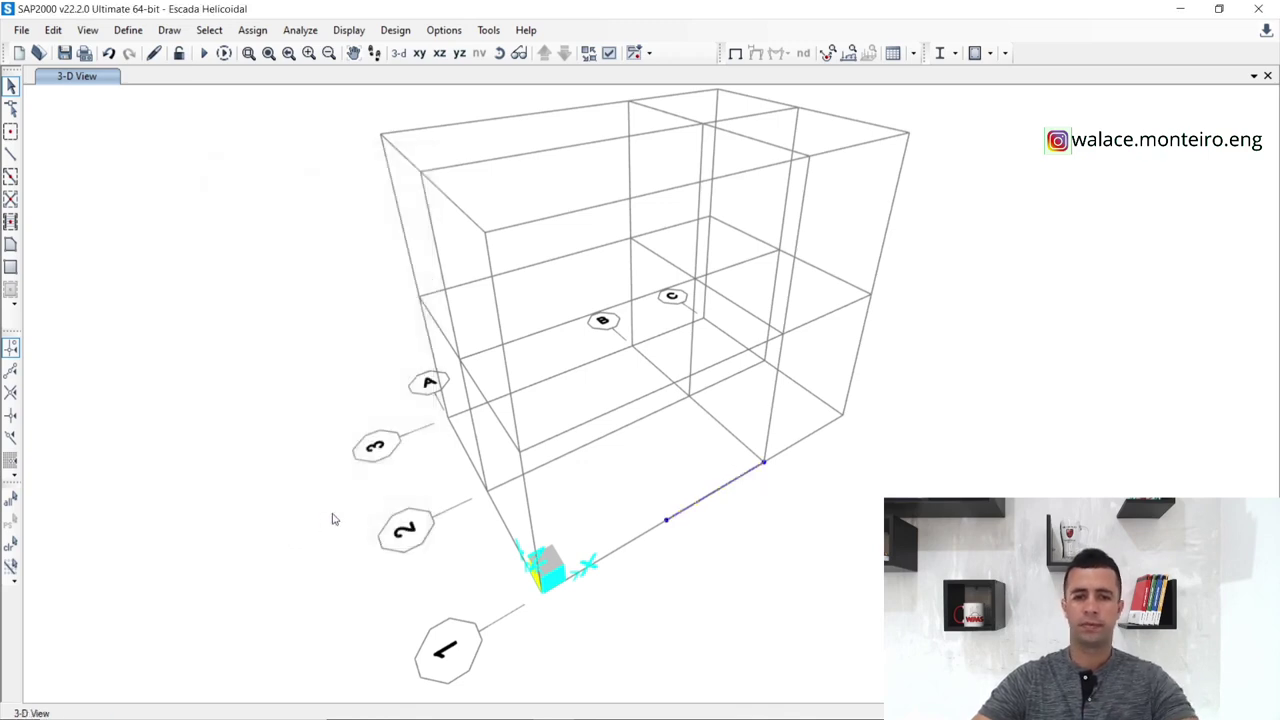
{"action": "scroll", "coordinate": [502, 465], "scroll_direction": "down", "scroll_amount": 2}
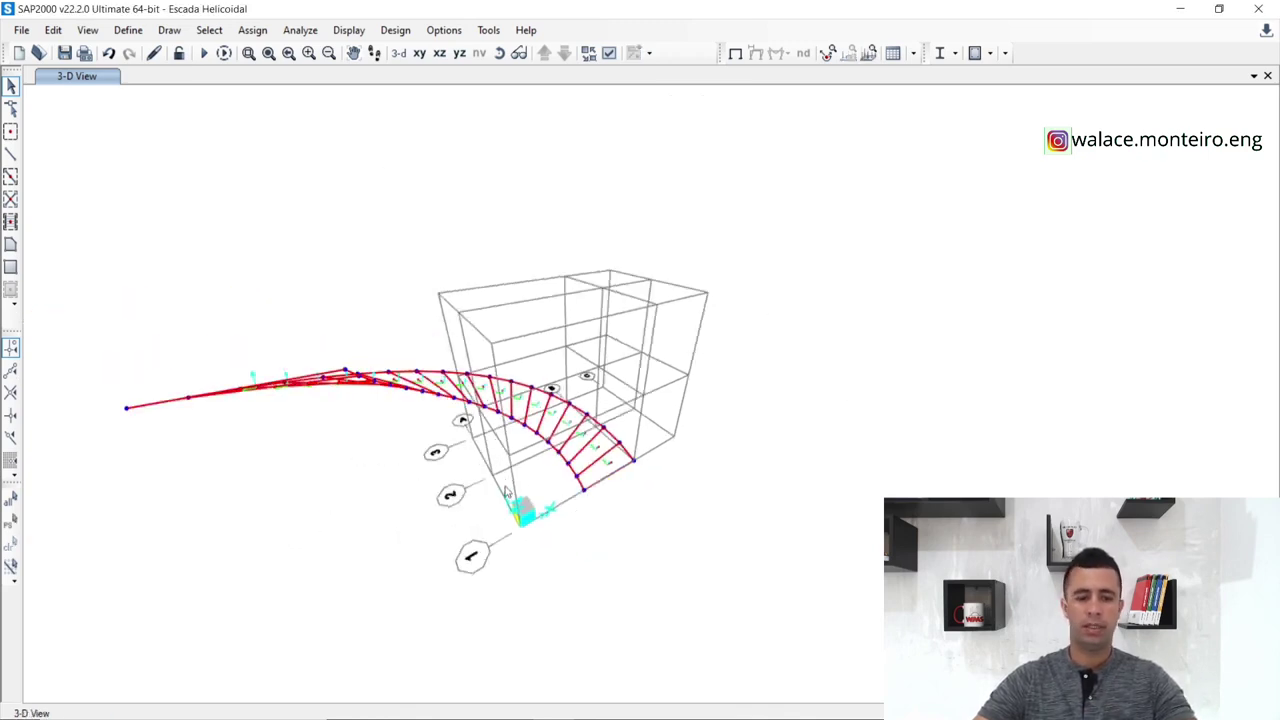
{"action": "middle_click_drag", "start_coordinate": [507, 490], "coordinate": [309, 470], "text": "shift"}
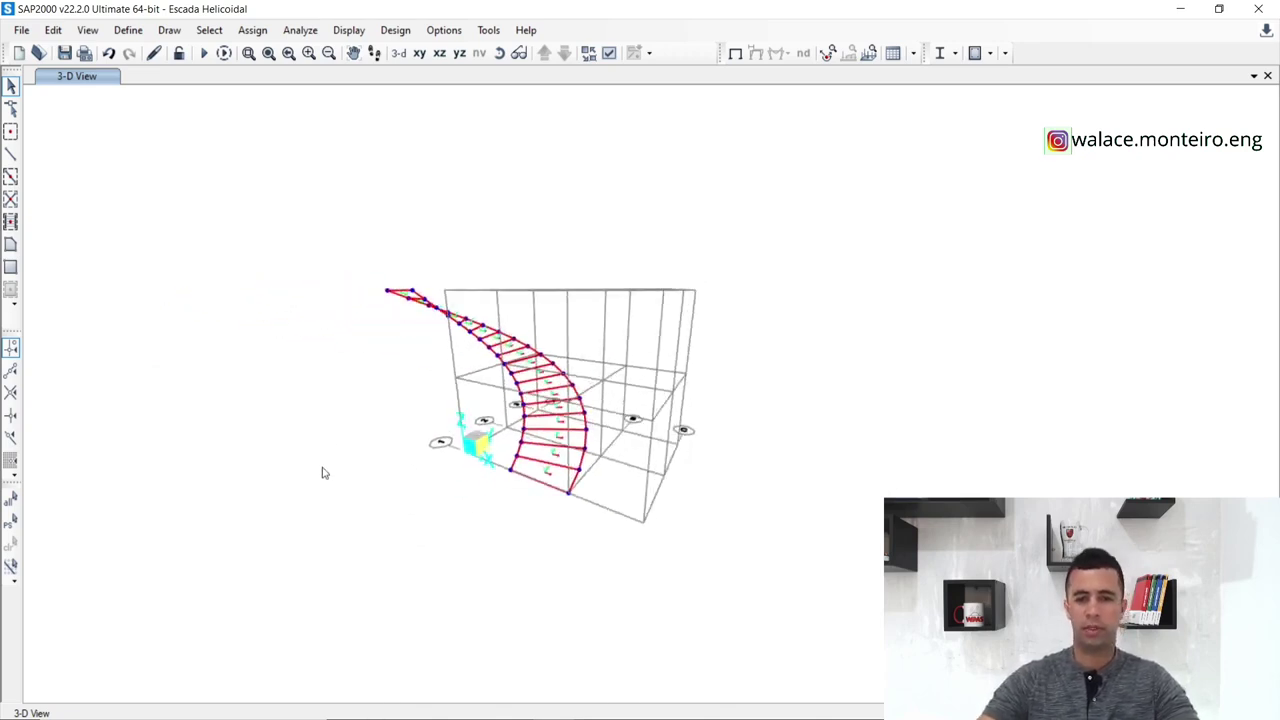
Hide the grid lines so that only the extruded stair areas are displayed in the 3-D view.
{"action": "key", "text": "ctrl+d"}
{"action": "middle_click_drag", "start_coordinate": [630, 497], "coordinate": [748, 462], "text": "shift"}
{"action": "middle_click_drag", "start_coordinate": [325, 466], "coordinate": [668, 389], "text": "shift"}
{"action": "scroll", "coordinate": [483, 454], "scroll_direction": "up", "scroll_amount": 2}
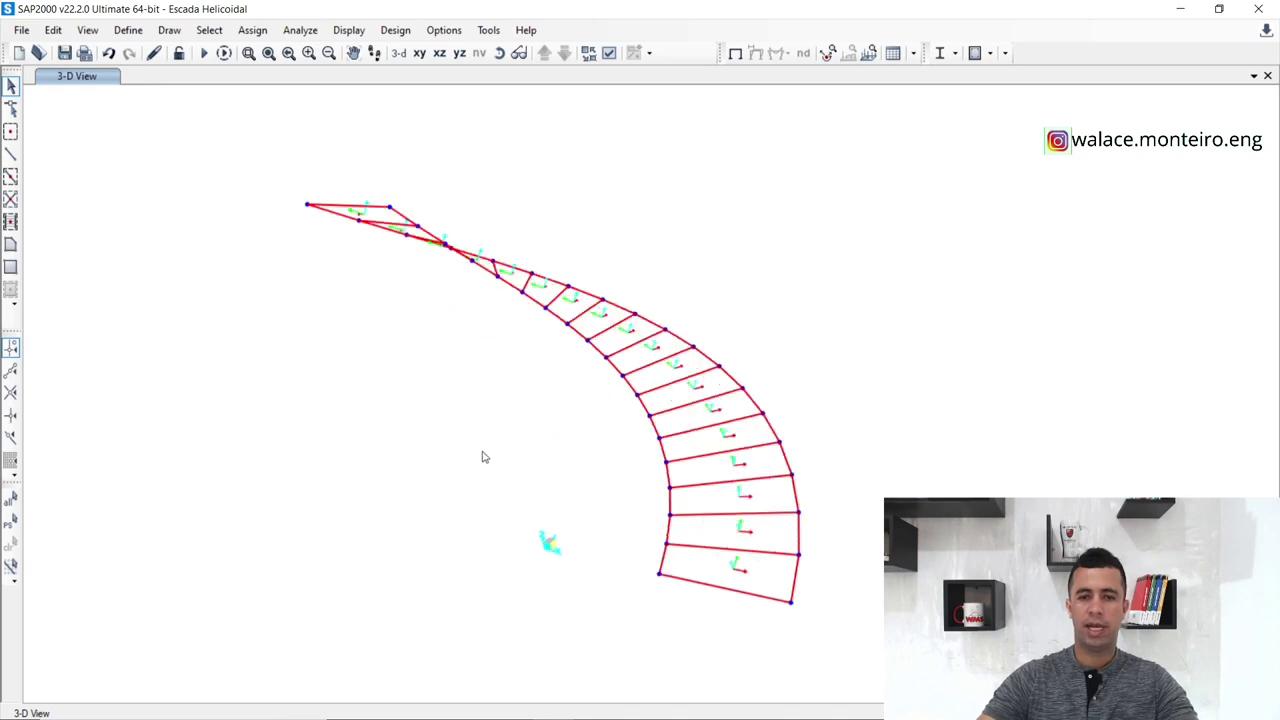
{"action": "middle_click_drag", "start_coordinate": [580, 491], "coordinate": [588, 431], "text": "shift"}
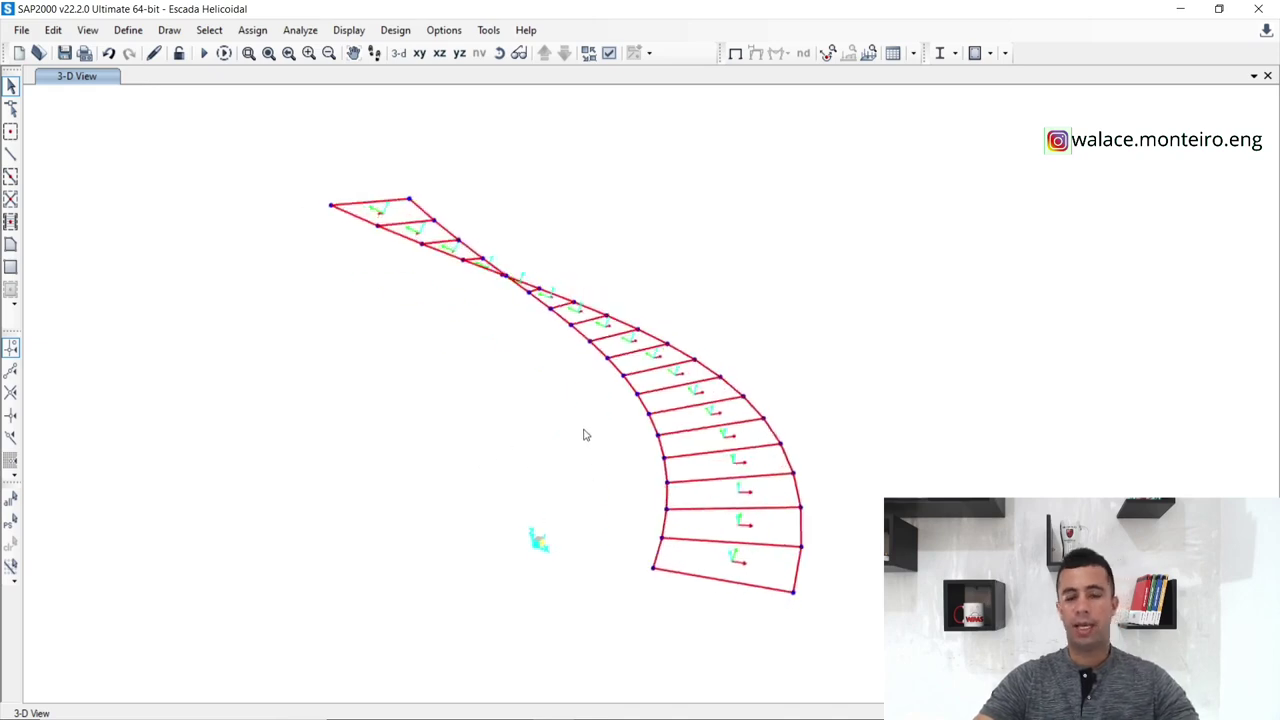
Check the coordinates of the joints on the lowest extruded stair areas.
{"action": "scroll", "coordinate": [778, 588], "scroll_direction": "up", "scroll_amount": 4}
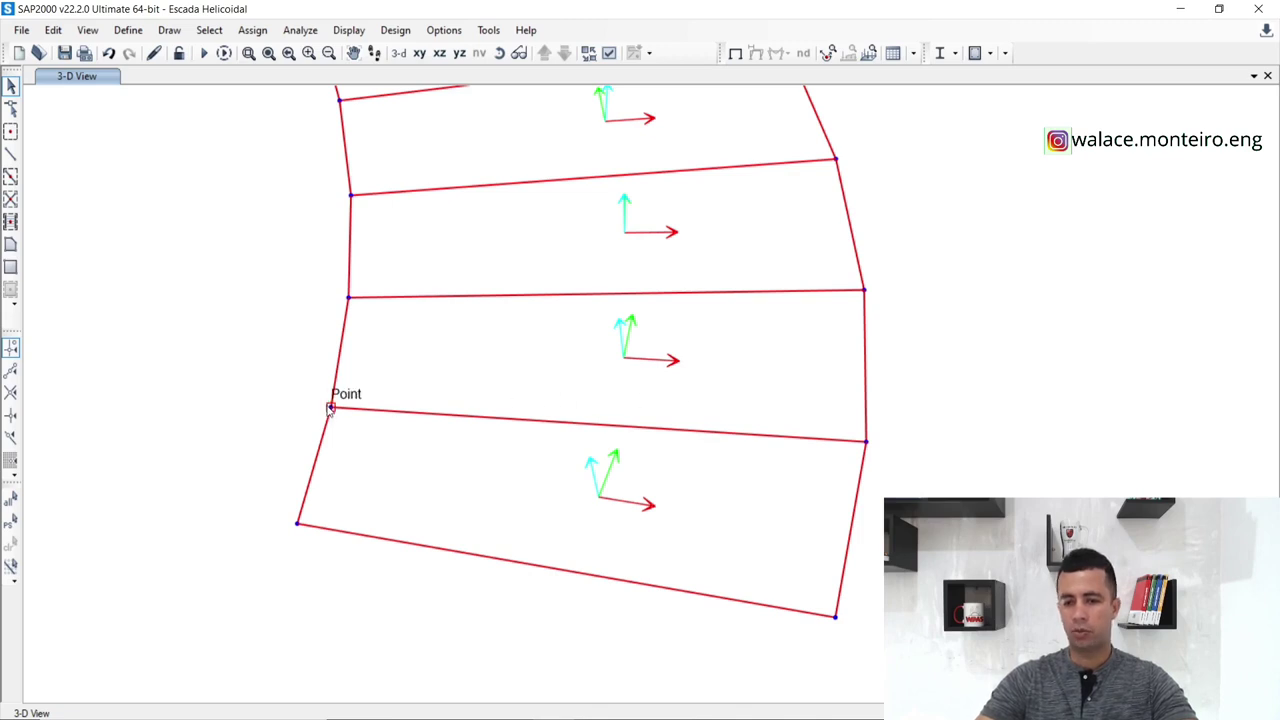
{"action": "scroll", "coordinate": [670, 505], "scroll_direction": "down", "scroll_amount": 2}
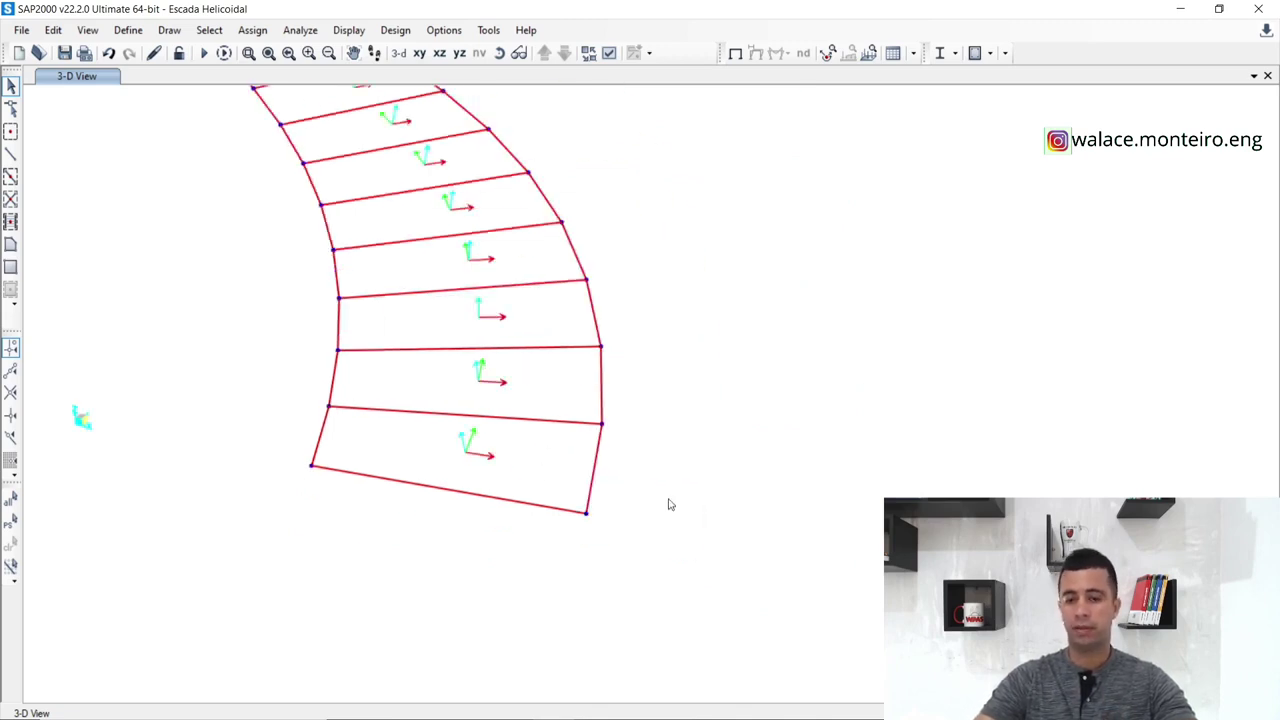
{"action": "left_click", "coordinate": [633, 705]}
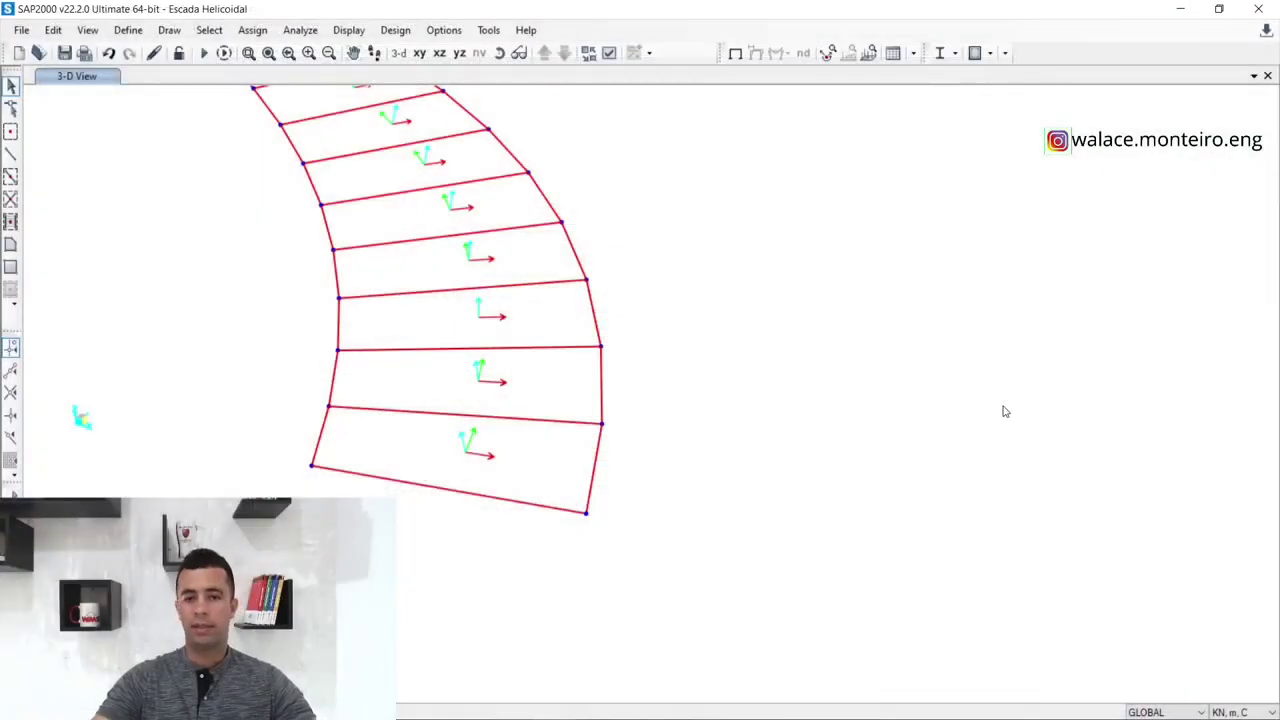
{"action": "scroll", "coordinate": [855, 445], "scroll_direction": "down", "scroll_amount": 3}
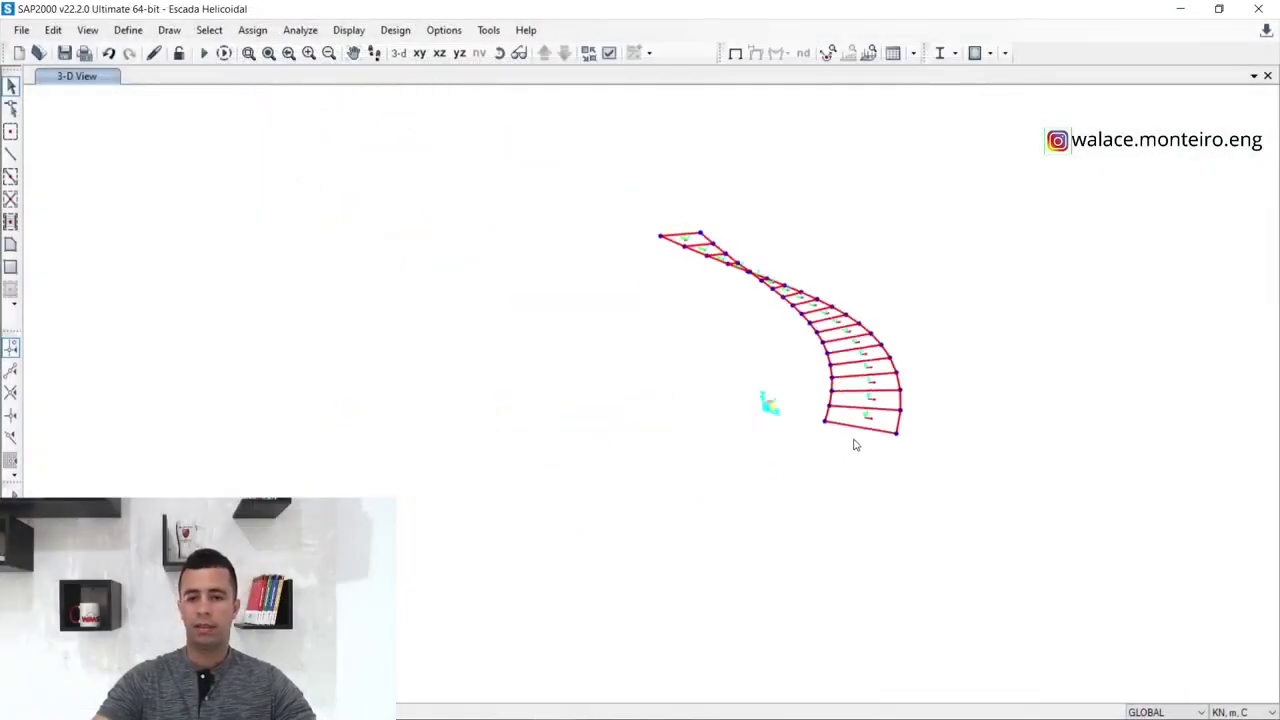
{"action": "scroll", "coordinate": [855, 445], "scroll_direction": "up", "scroll_amount": 4}
{"action": "middle_click_drag", "start_coordinate": [1080, 374], "coordinate": [957, 440]}
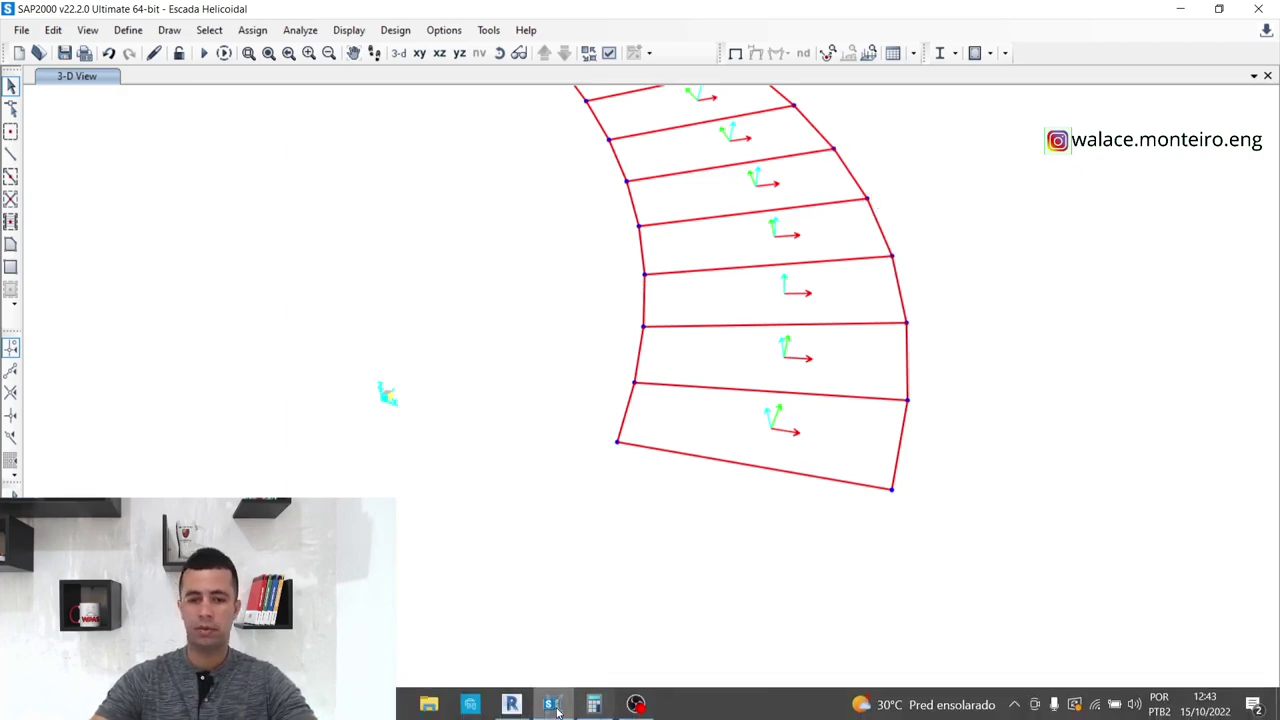
Switch to Revit and examine the step elevations in the Corte 2 section, starting from the lowest steps.
{"action": "left_click", "coordinate": [508, 705]}
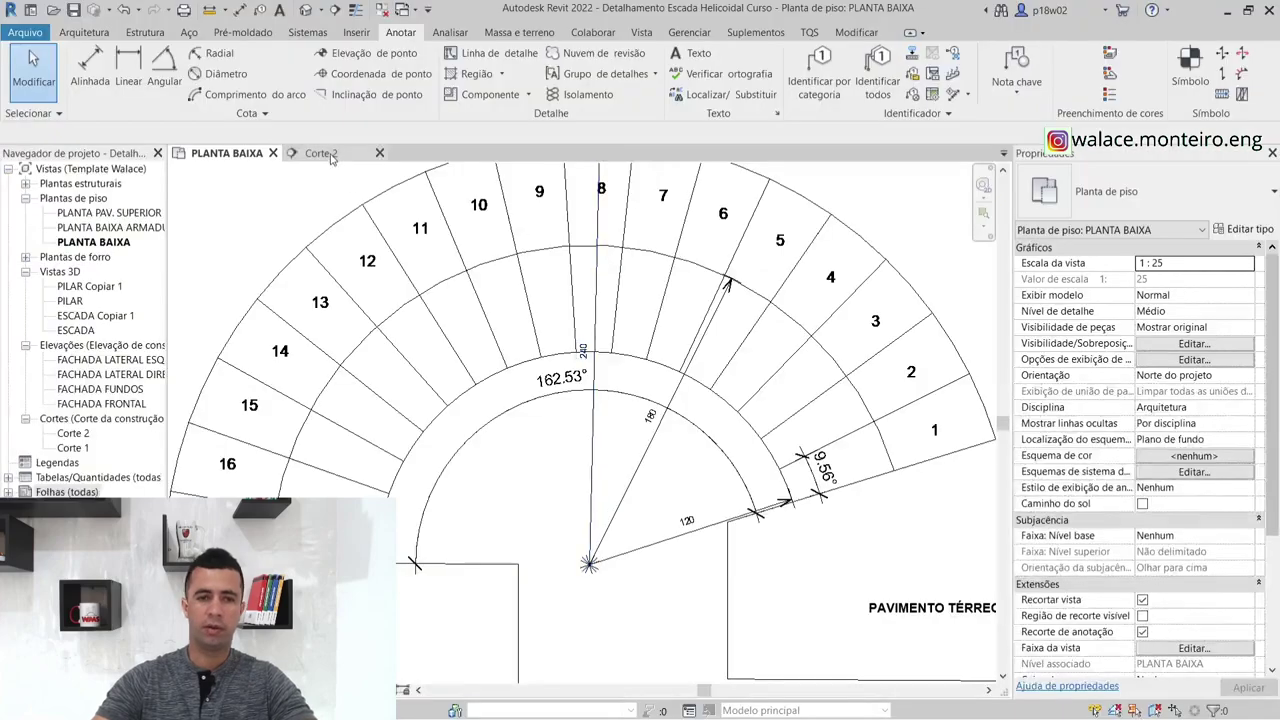
{"action": "left_click", "coordinate": [328, 153]}
{"action": "scroll", "coordinate": [566, 630], "scroll_direction": "up", "scroll_amount": 4}
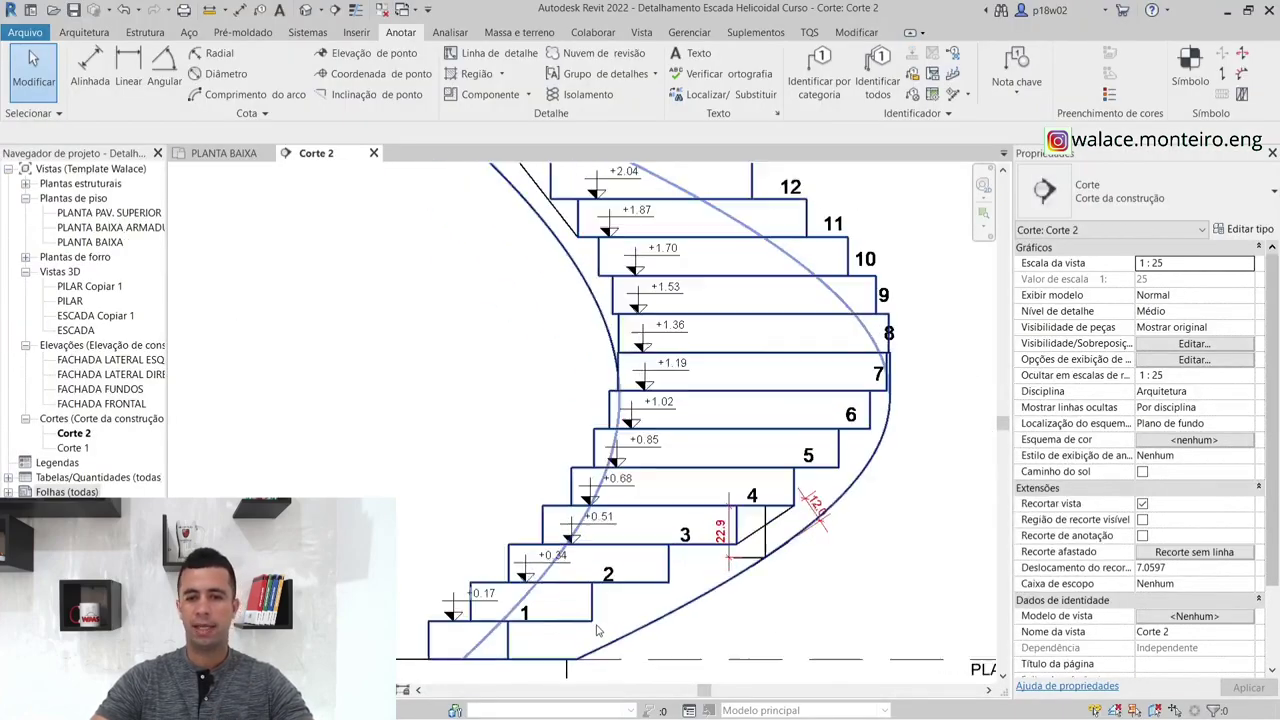
{"action": "middle_click_drag", "start_coordinate": [752, 628], "coordinate": [737, 606]}
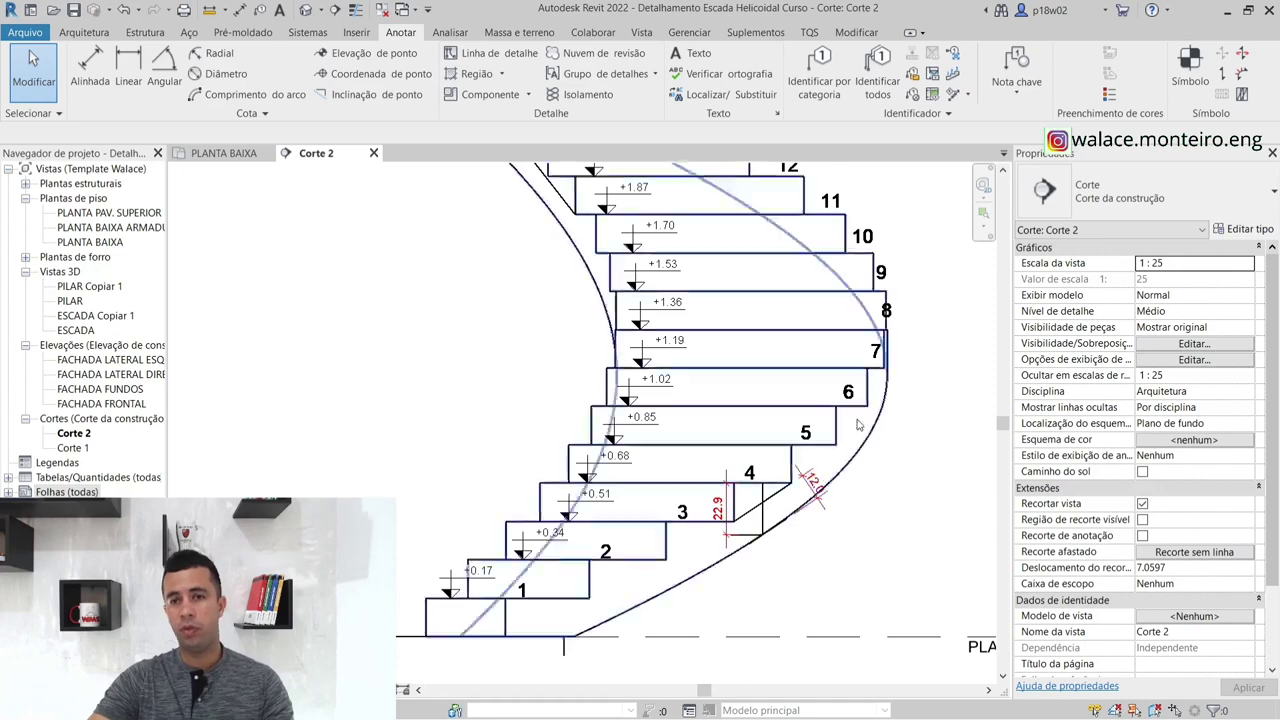
Return to SAP2000 and check the coordinates of the joints at the upper and lower ends of the stair.
{"action": "left_click", "coordinate": [1227, 9]}
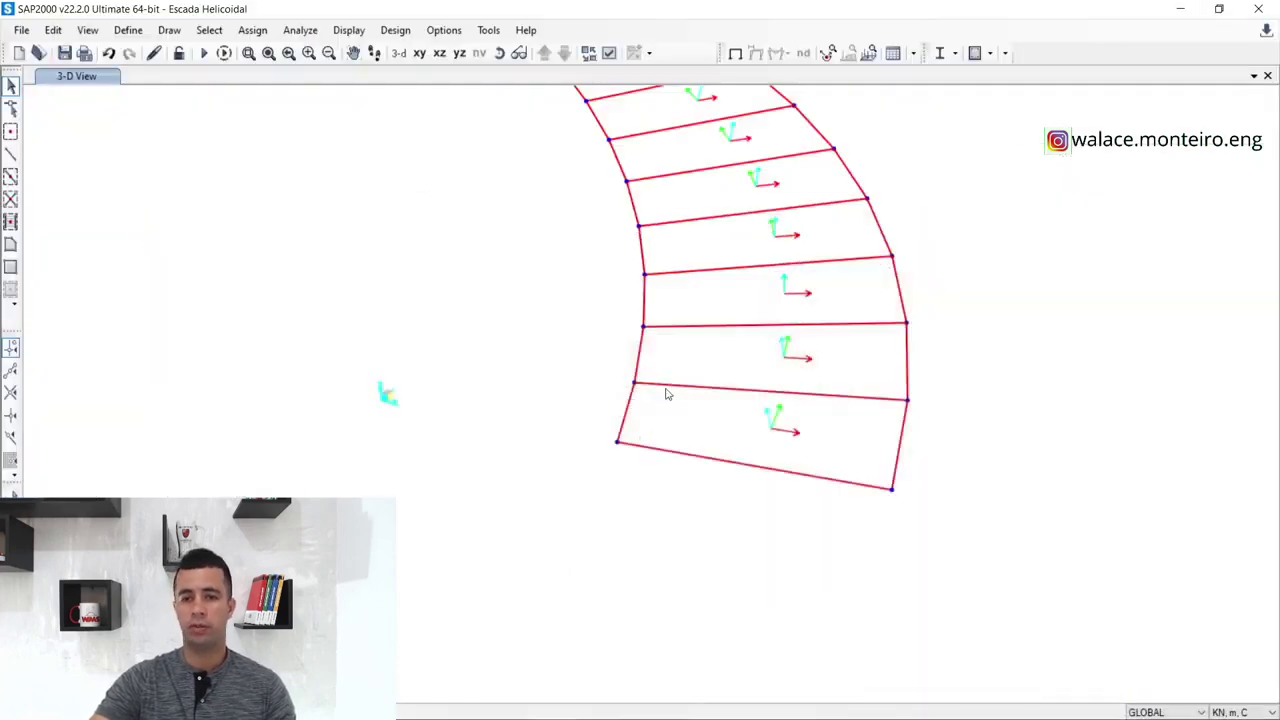
{"action": "scroll", "coordinate": [680, 480], "scroll_direction": "down", "scroll_amount": 5}
{"action": "scroll", "coordinate": [437, 357], "scroll_direction": "up", "scroll_amount": 5}
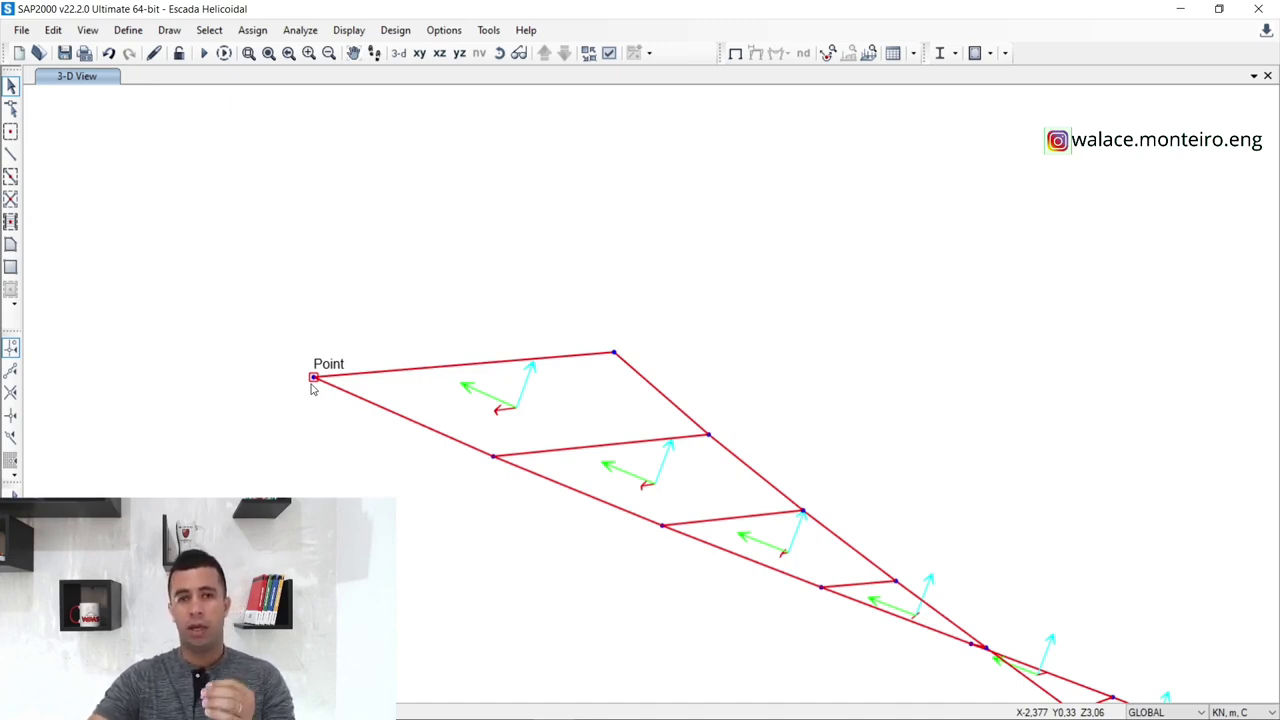
{"action": "scroll", "coordinate": [312, 388], "scroll_direction": "down", "scroll_amount": 2}
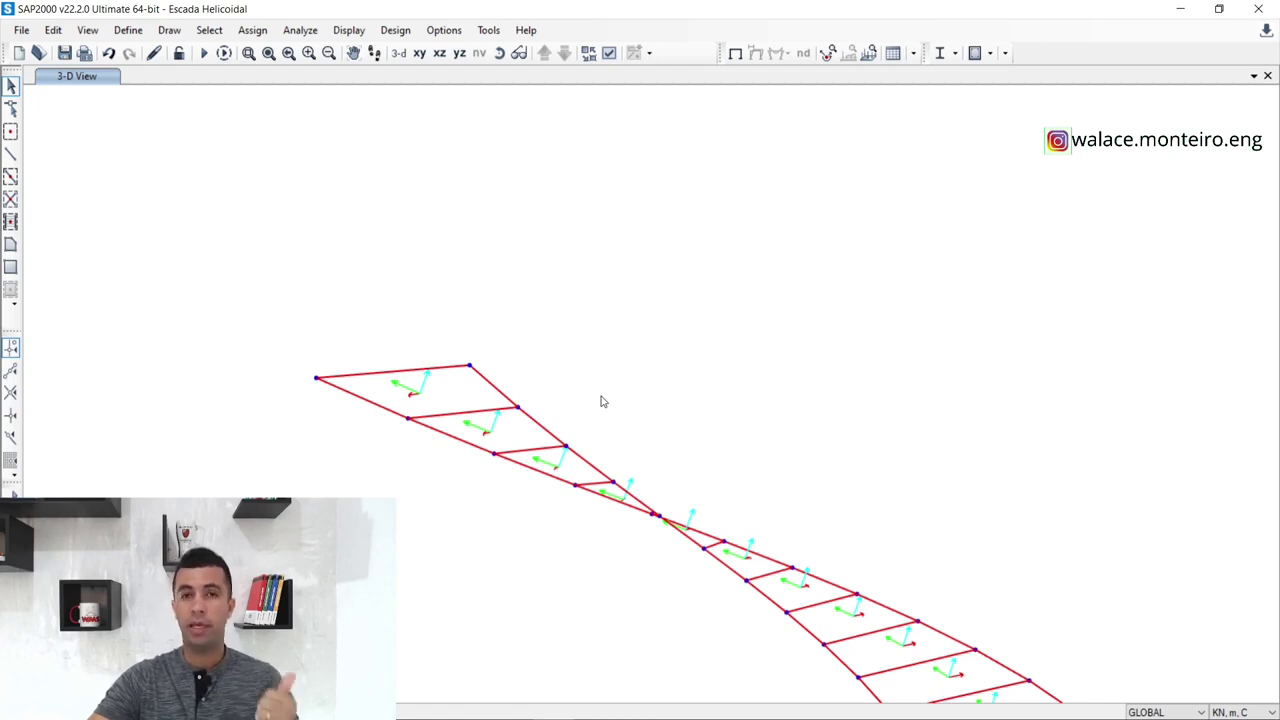
{"action": "scroll", "coordinate": [600, 400], "scroll_direction": "down", "scroll_amount": 3}
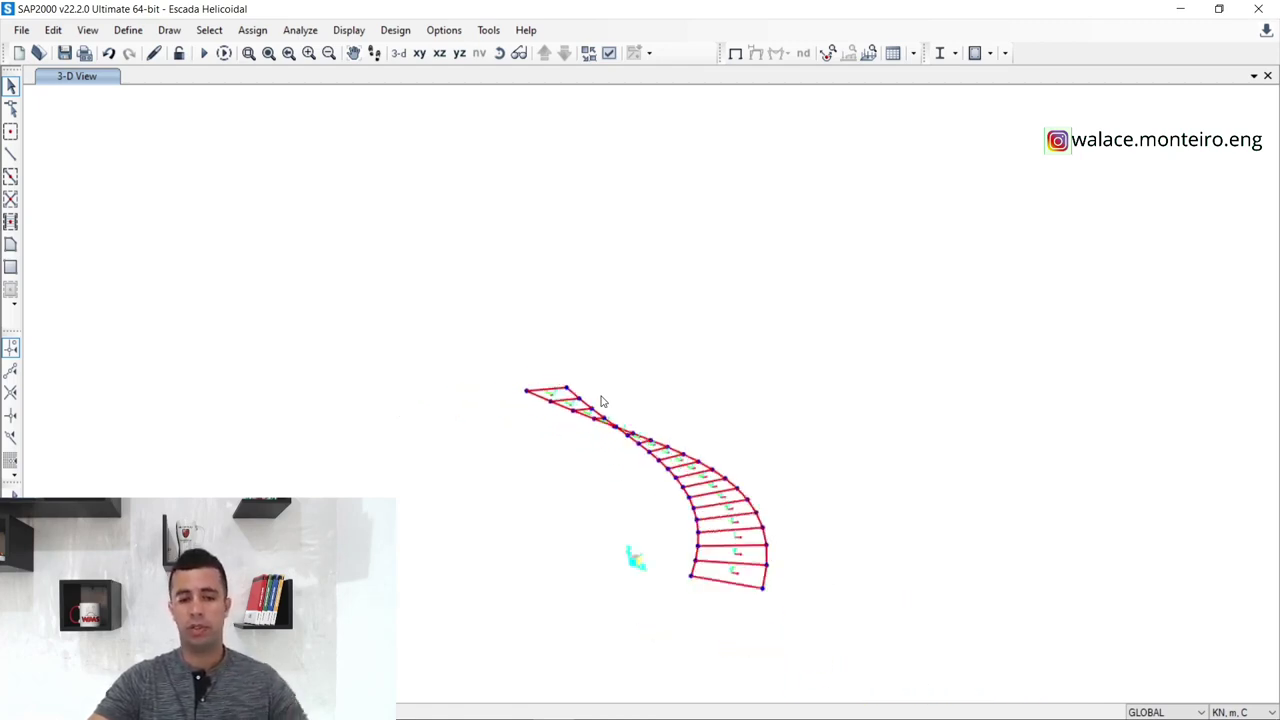
{"action": "scroll", "coordinate": [764, 575], "scroll_direction": "up", "scroll_amount": 5}
{"action": "scroll", "coordinate": [736, 570], "scroll_direction": "down", "scroll_amount": 5}
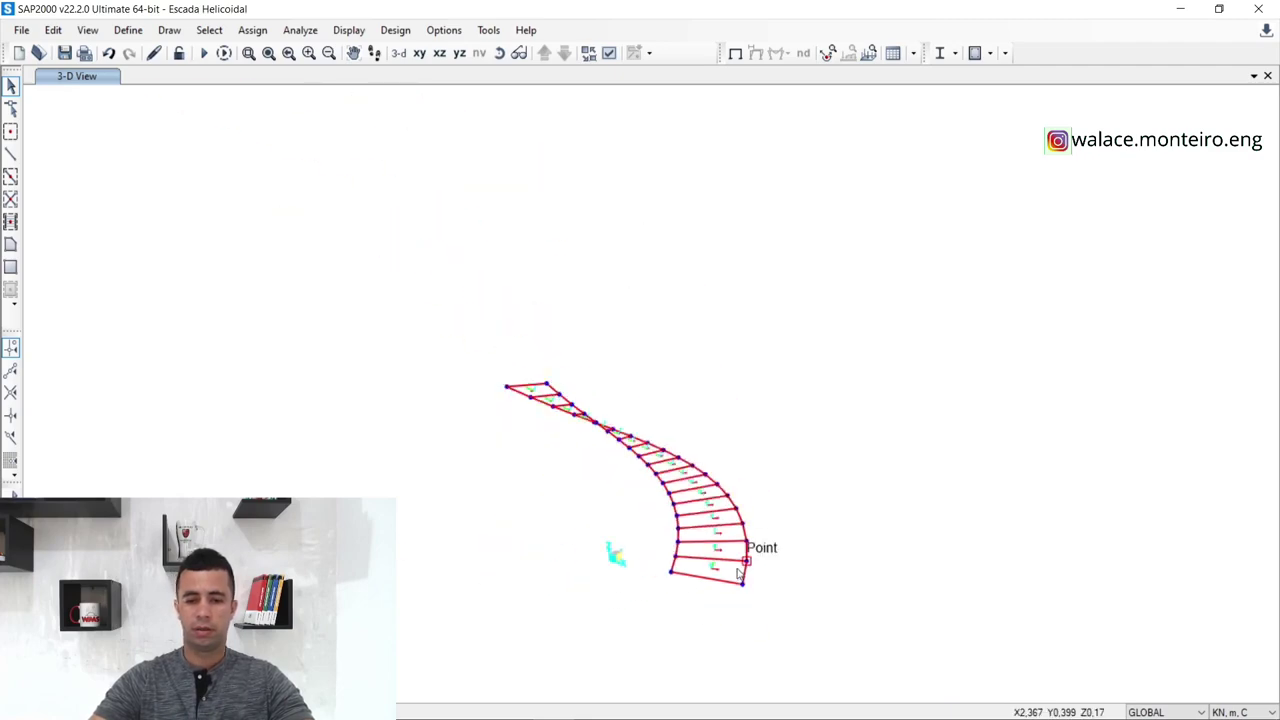
Examine the local axes of the lower stair areas up close.
{"action": "left_click", "coordinate": [635, 705]}
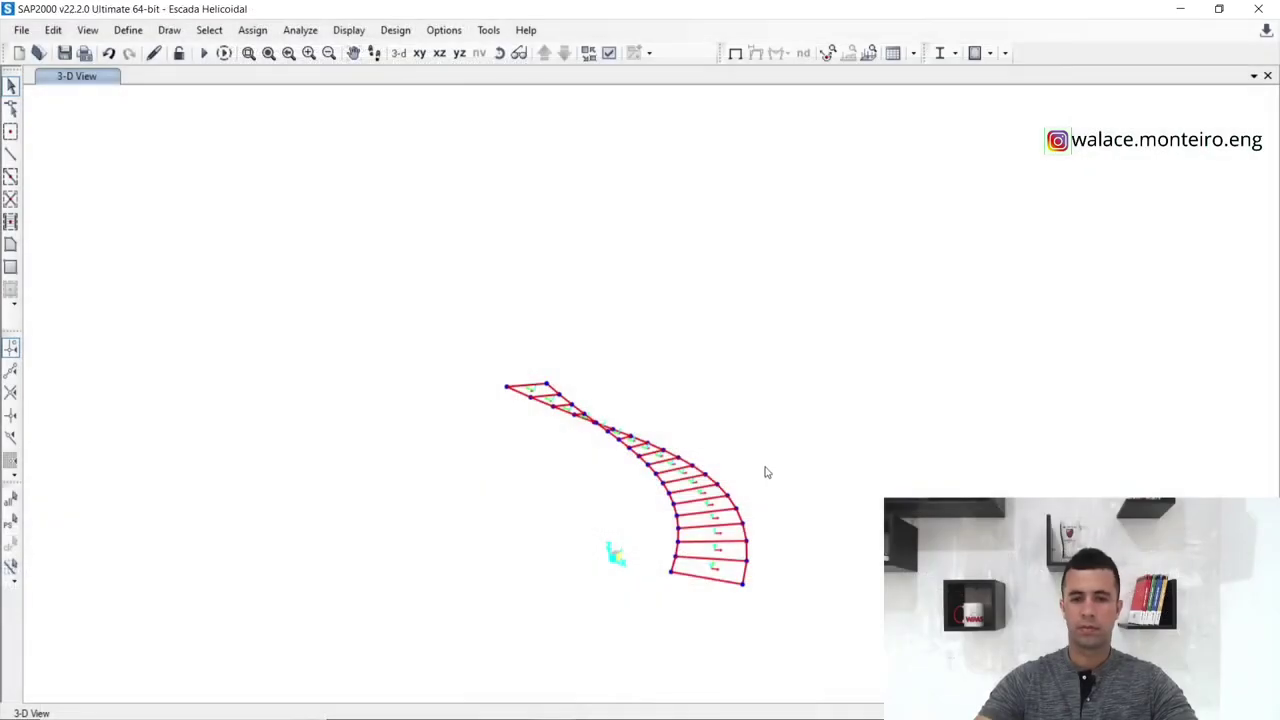
{"action": "scroll", "coordinate": [745, 490], "scroll_direction": "up", "scroll_amount": 3}
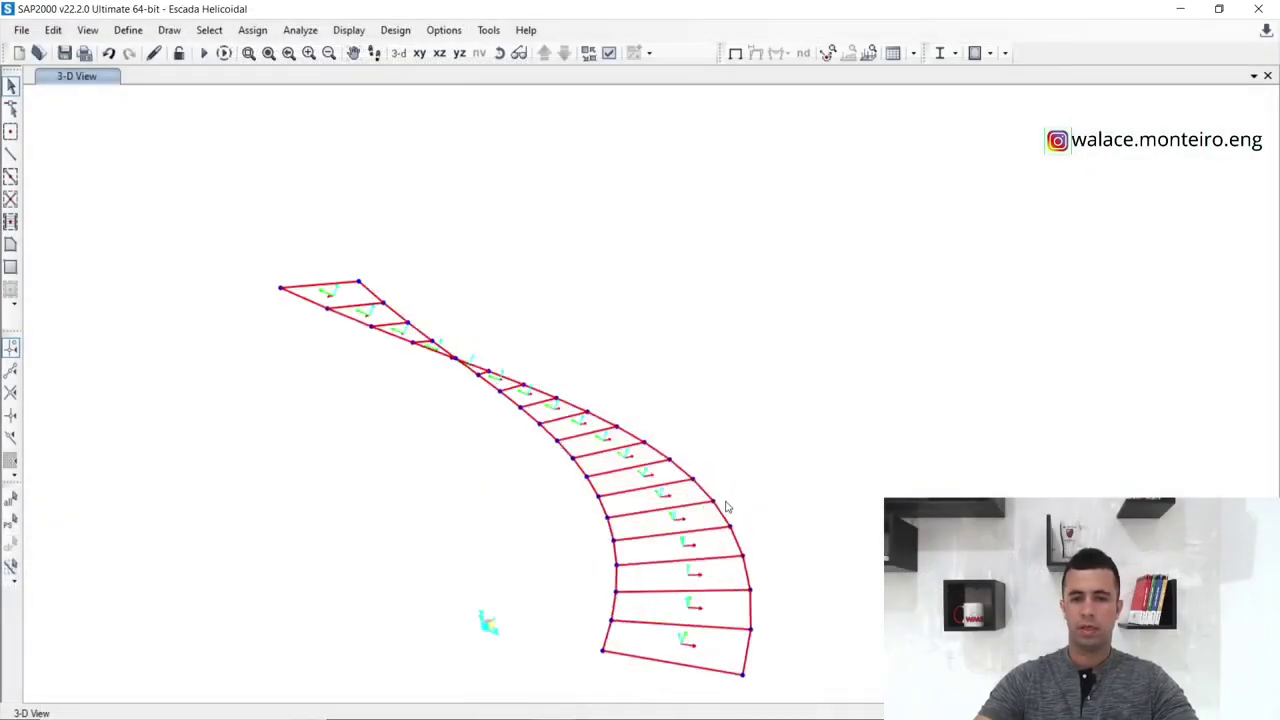
{"action": "middle_click_drag", "start_coordinate": [763, 594], "coordinate": [700, 520]}
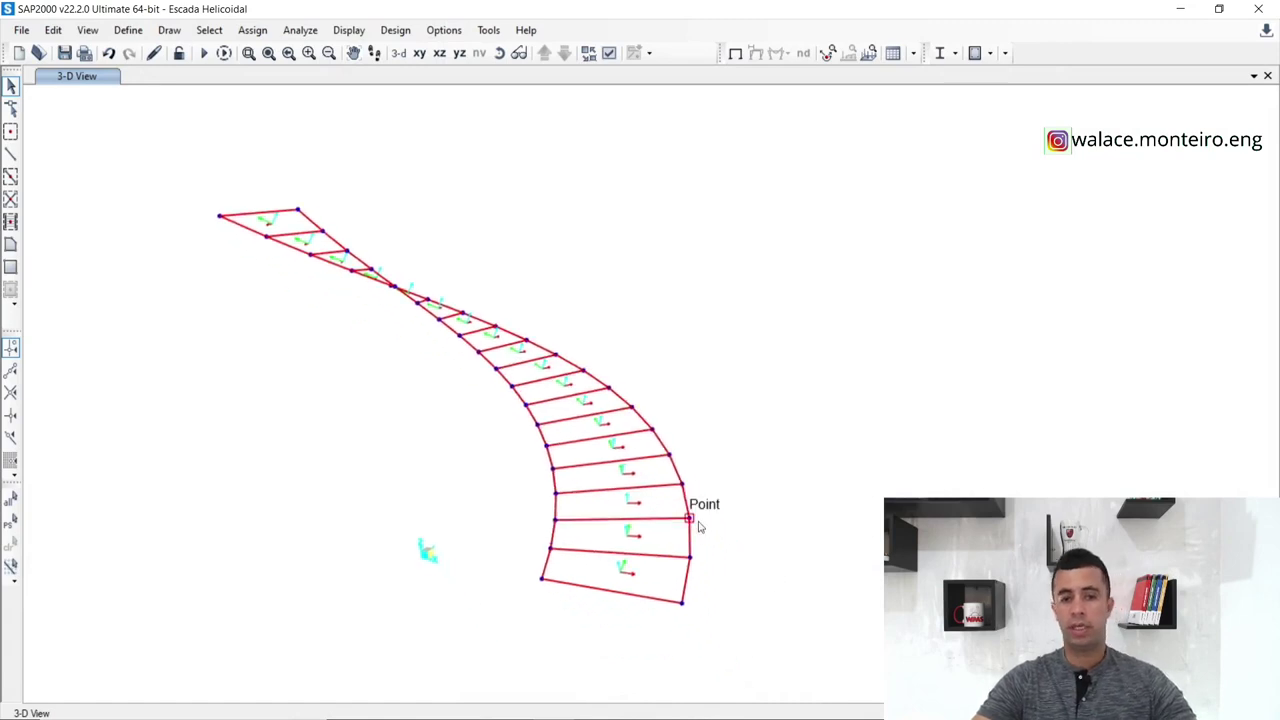
{"action": "scroll", "coordinate": [689, 583], "scroll_direction": "up", "scroll_amount": 3}
{"action": "scroll", "coordinate": [574, 510], "scroll_direction": "up", "scroll_amount": 4}
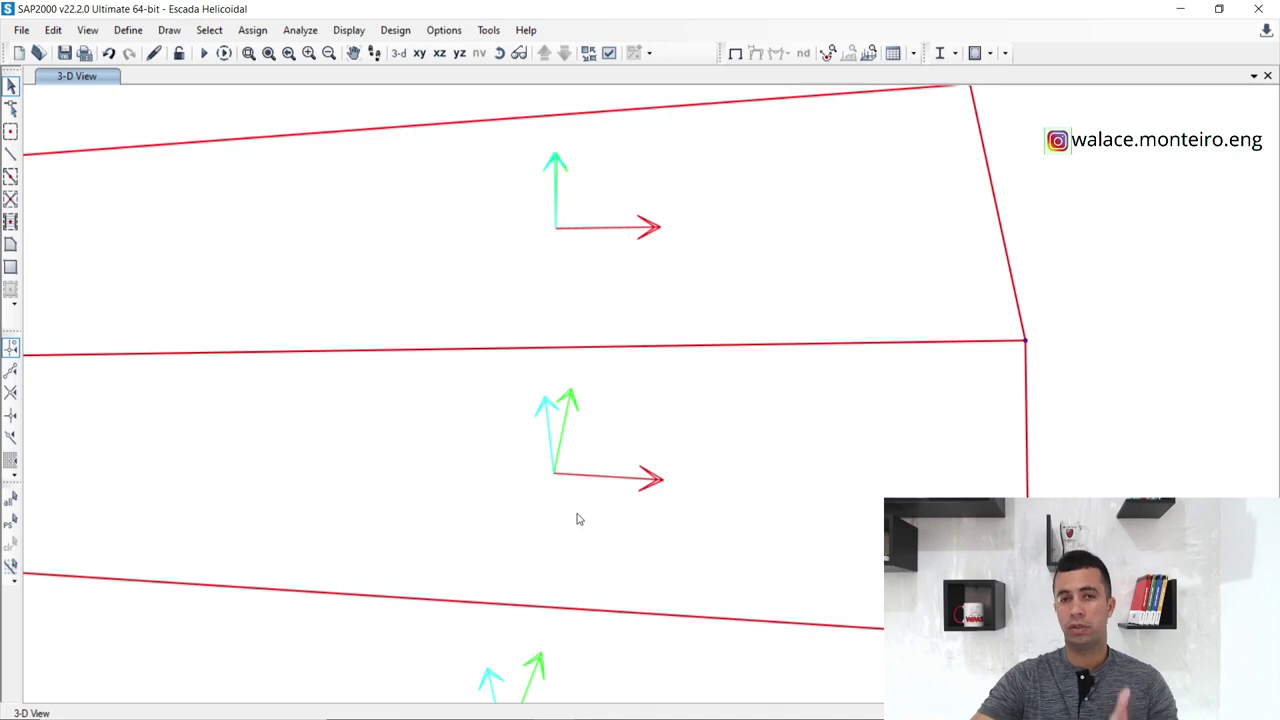
{"action": "scroll", "coordinate": [577, 519], "scroll_direction": "down", "scroll_amount": 3}
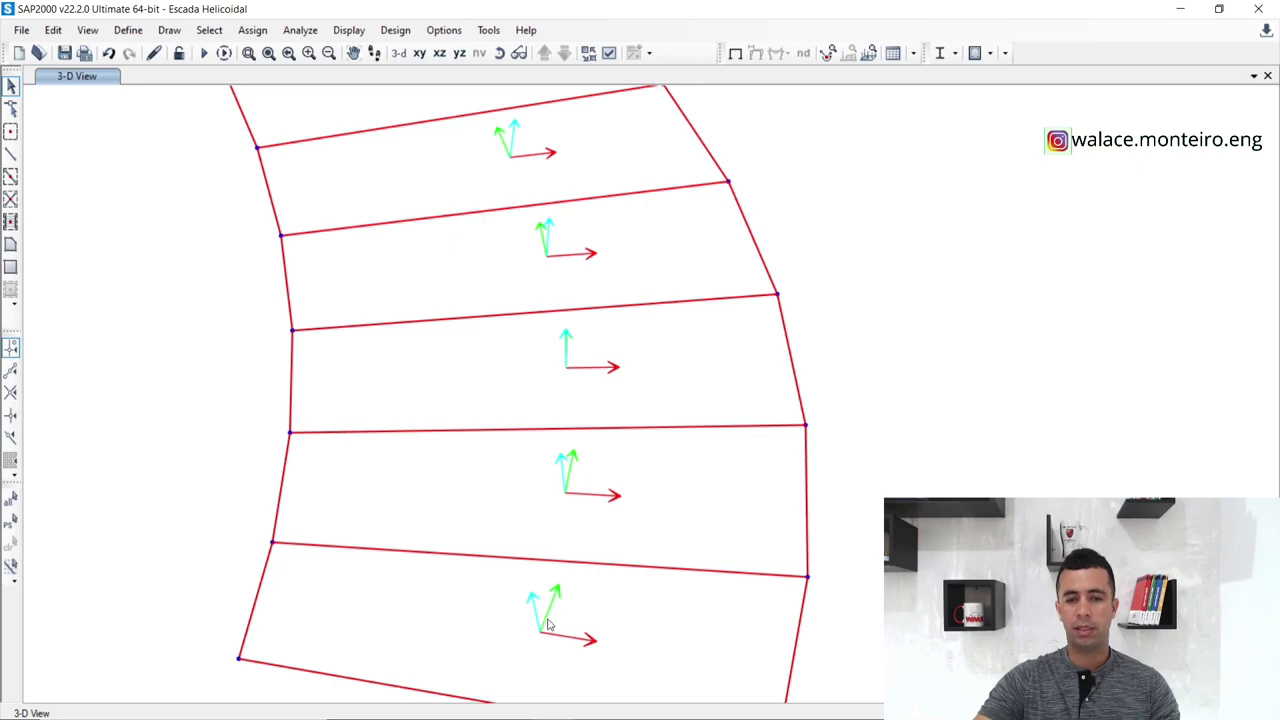
{"action": "scroll", "coordinate": [553, 612], "scroll_direction": "up", "scroll_amount": 2}
{"action": "scroll", "coordinate": [553, 612], "scroll_direction": "up", "scroll_amount": 3}
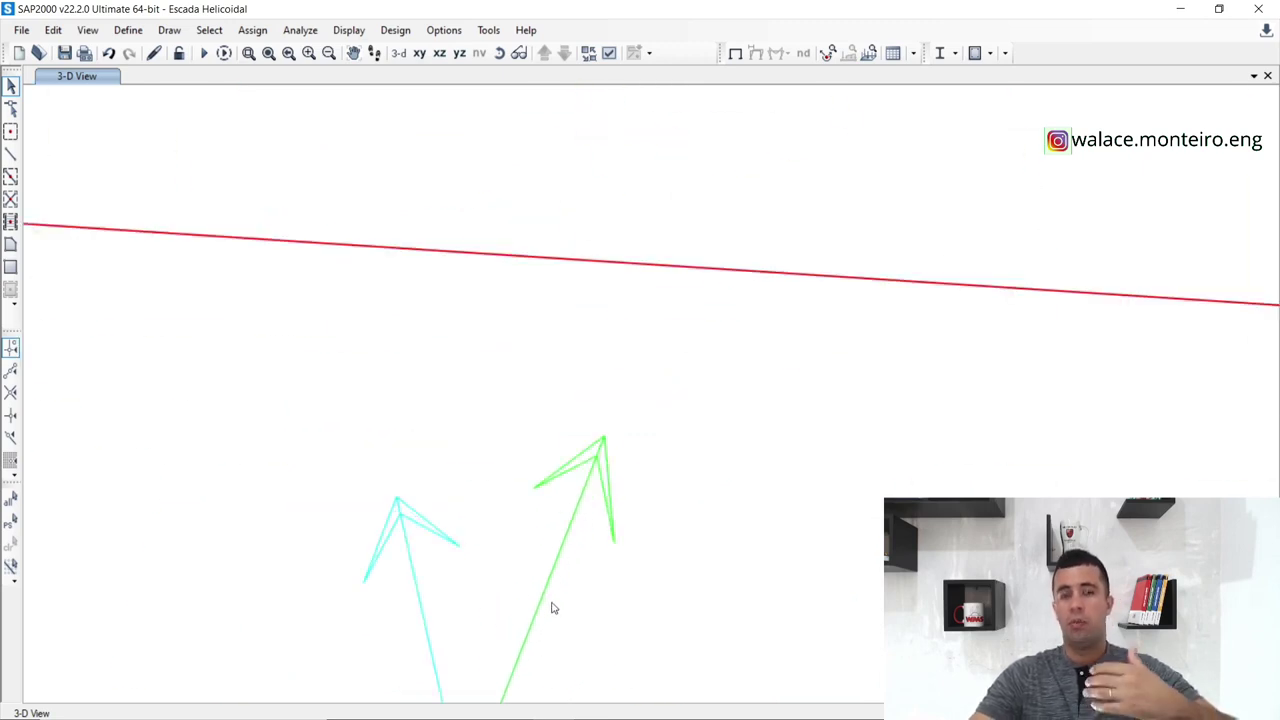
{"action": "scroll", "coordinate": [560, 595], "scroll_direction": "down", "scroll_amount": 5}
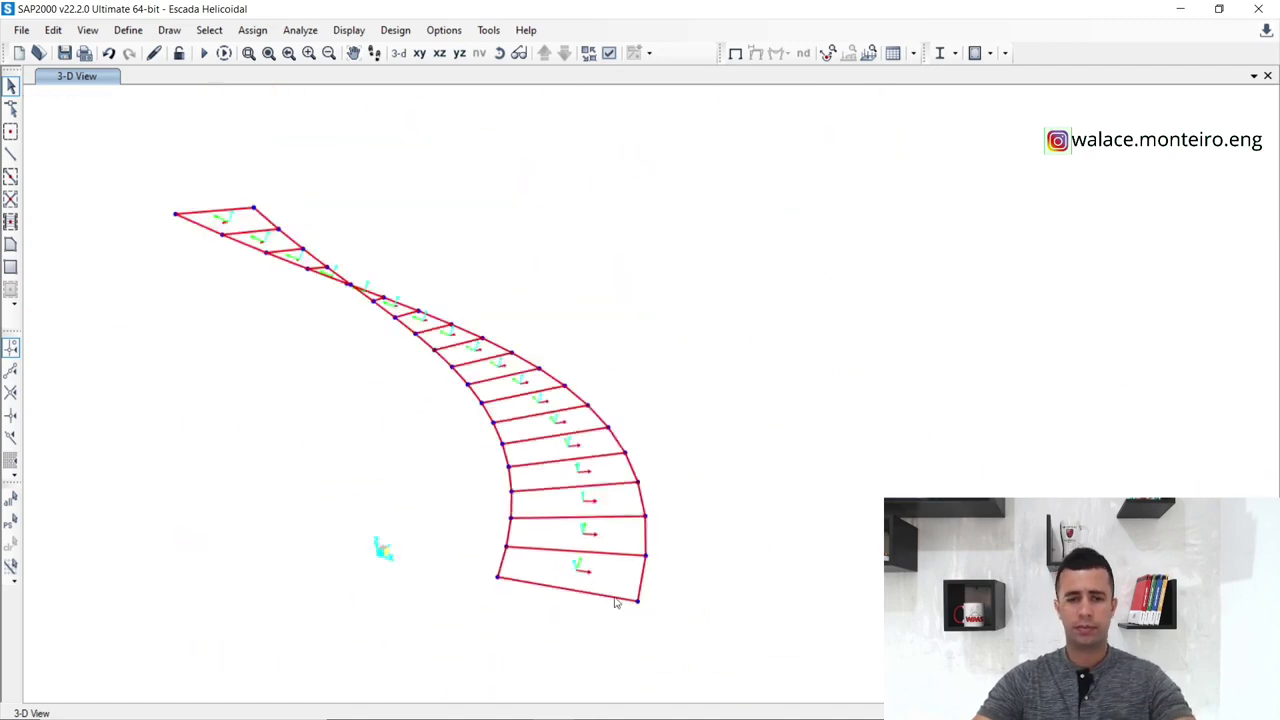
Examine the orientation of the local axes along the whole helical stair from several viewpoints.
{"action": "middle_click_drag", "start_coordinate": [711, 563], "coordinate": [323, 449], "text": "shift"}
{"action": "scroll", "coordinate": [530, 250], "scroll_direction": "up", "scroll_amount": 3}
{"action": "scroll", "coordinate": [702, 511], "scroll_direction": "up", "scroll_amount": 1}
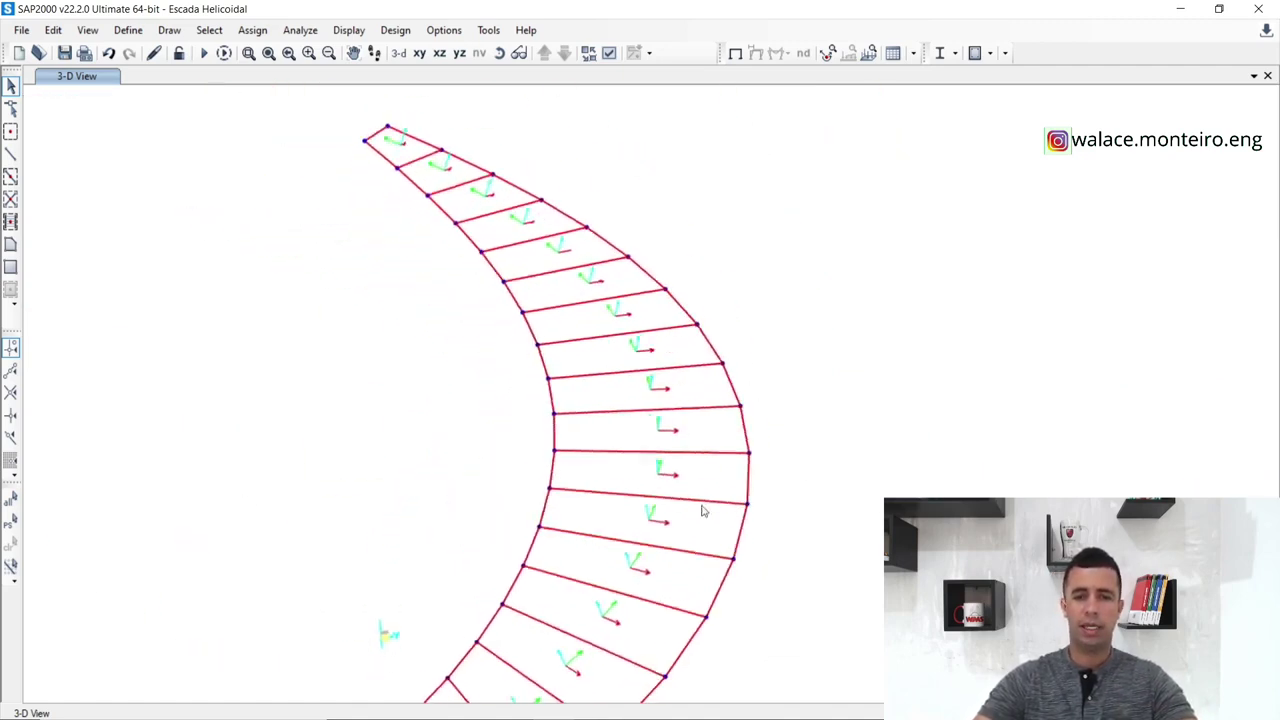
{"action": "middle_click_drag", "start_coordinate": [702, 511], "coordinate": [477, 417], "text": "shift"}
{"action": "scroll", "coordinate": [518, 150], "scroll_direction": "up", "scroll_amount": 3}
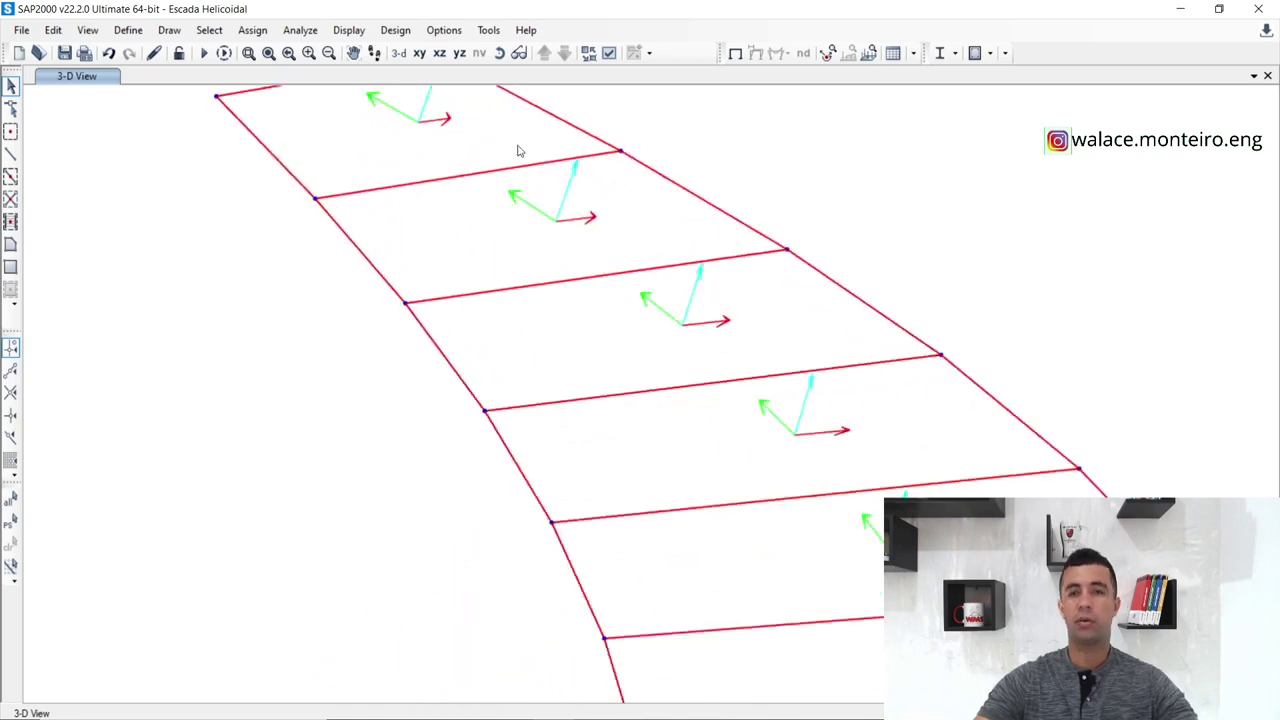
{"action": "scroll", "coordinate": [509, 149], "scroll_direction": "down", "scroll_amount": 5}
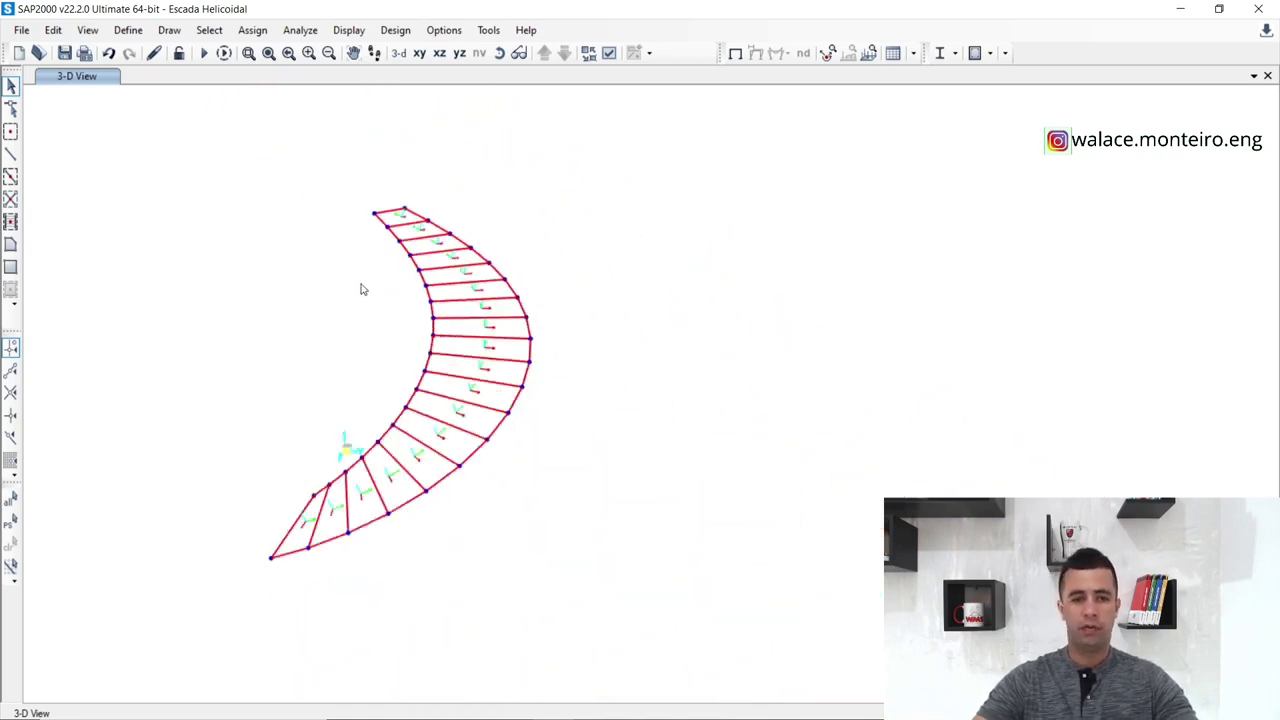
{"action": "middle_click_drag", "start_coordinate": [289, 323], "coordinate": [312, 378], "text": "shift"}
{"action": "middle_click_drag", "start_coordinate": [634, 353], "coordinate": [730, 328]}
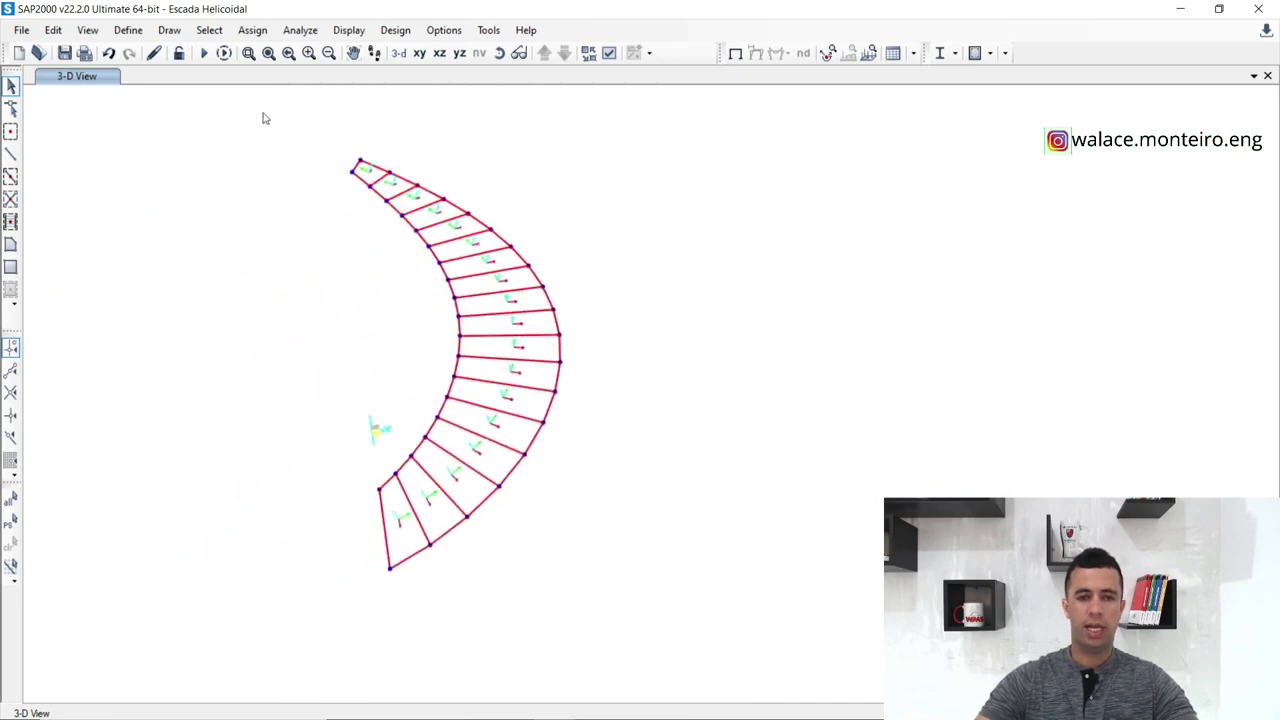
Select all the stair's areas and joints, clear the selection, and briefly select the joint at the origin.
{"action": "left_click_drag", "start_coordinate": [258, 115], "coordinate": [686, 604]}
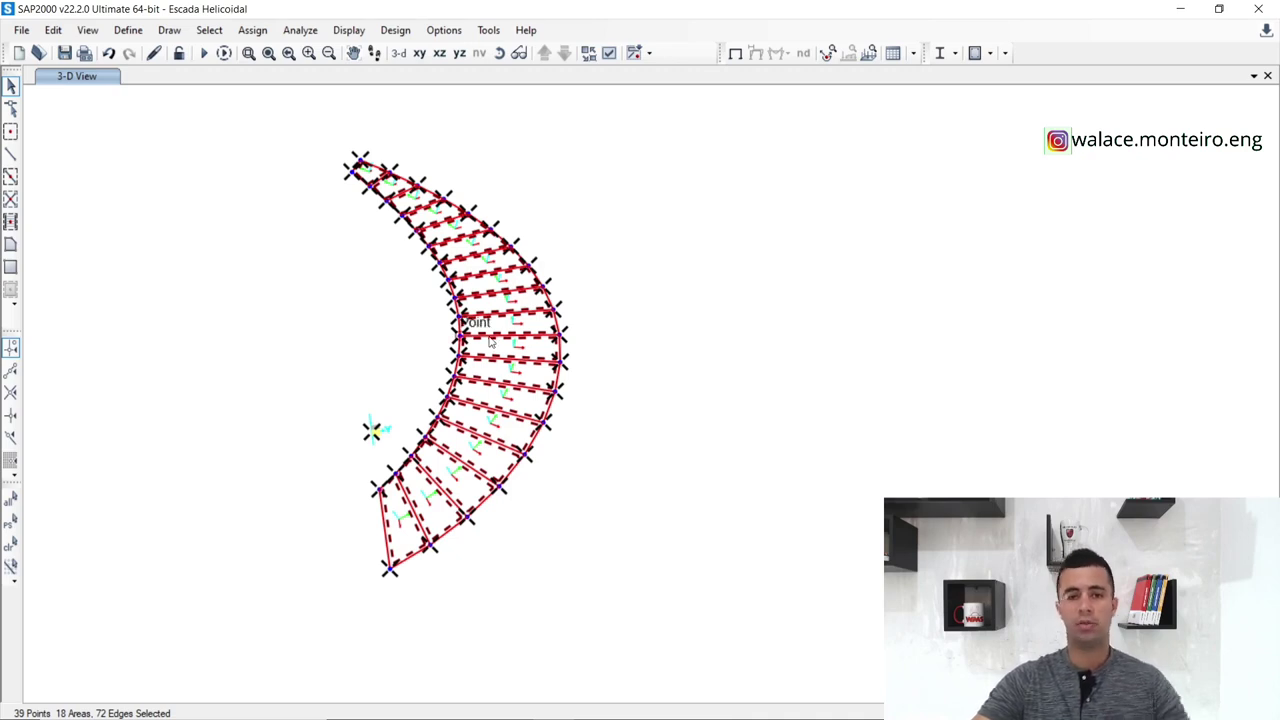
{"action": "key", "text": "ctrl+q"}
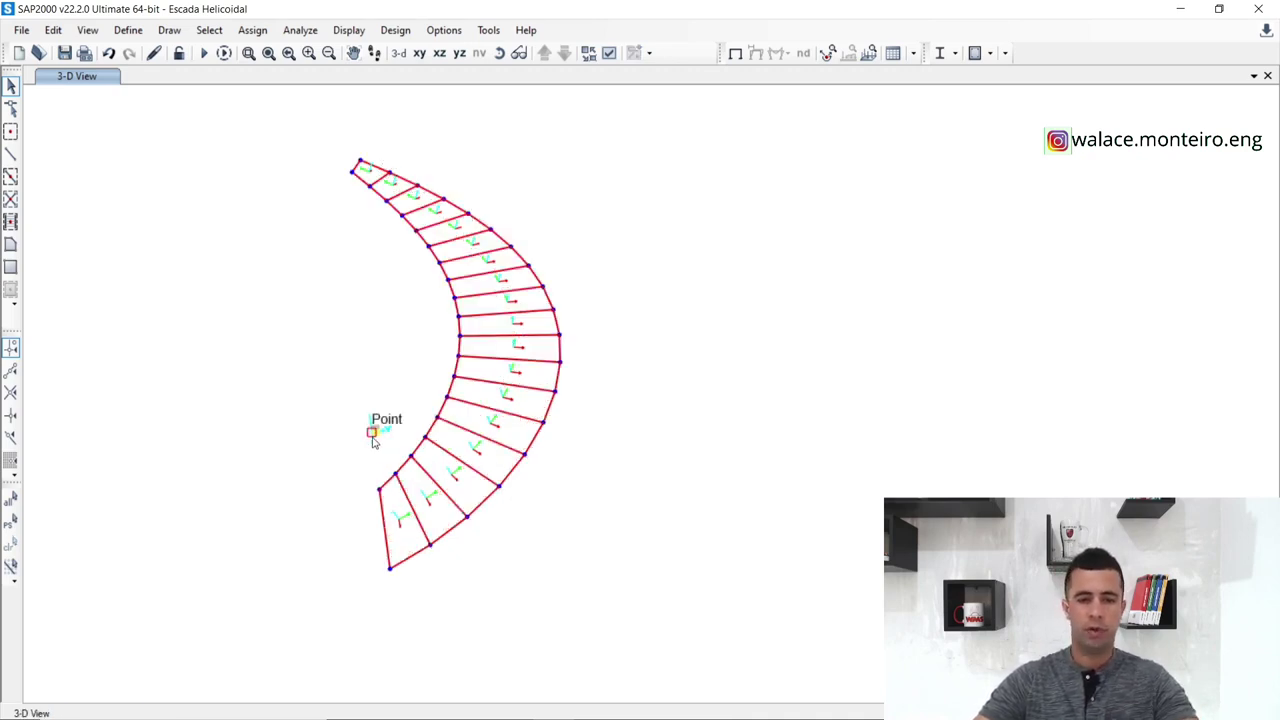
{"action": "left_click", "coordinate": [374, 432]}
{"action": "key", "text": "ctrl+q"}
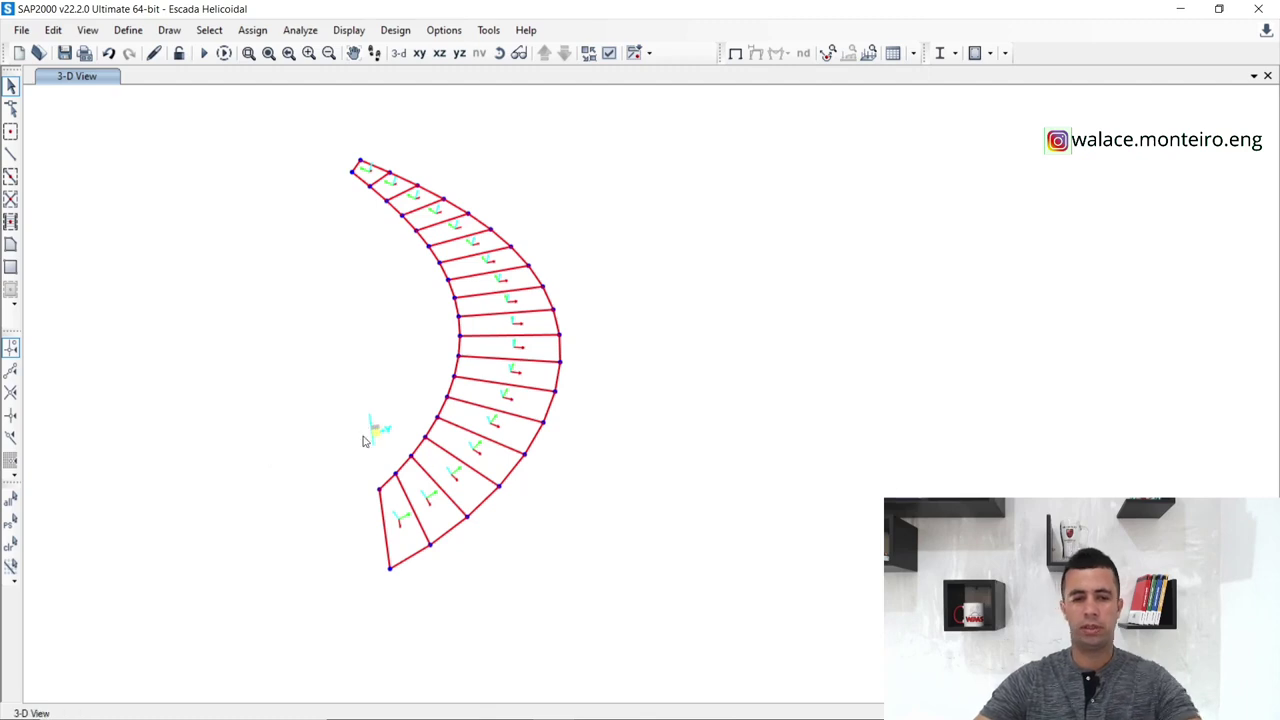
{"action": "scroll", "coordinate": [476, 460], "scroll_direction": "down", "scroll_amount": 3}
{"action": "scroll", "coordinate": [460, 440], "scroll_direction": "up", "scroll_amount": 1}
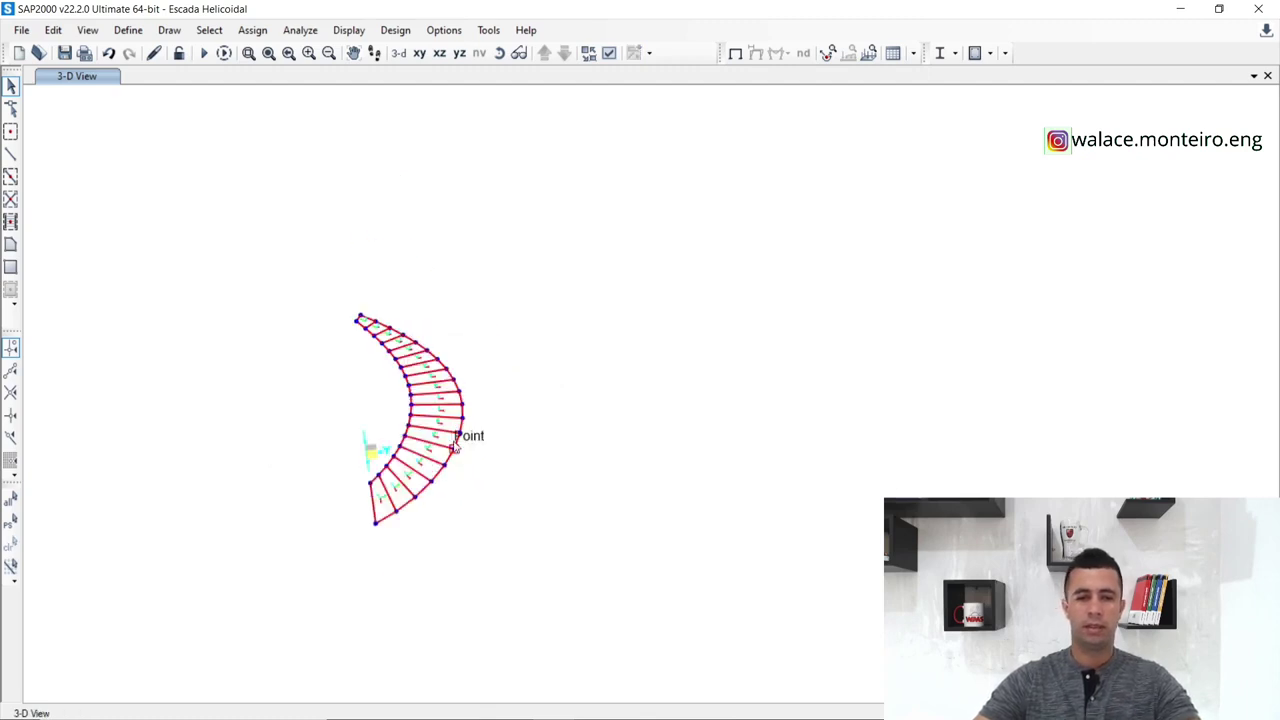
Divide all the stair's areas into objects with a maximum size of 0,2 m along both edge directions.
{"action": "left_click_drag", "start_coordinate": [246, 281], "coordinate": [565, 610]}
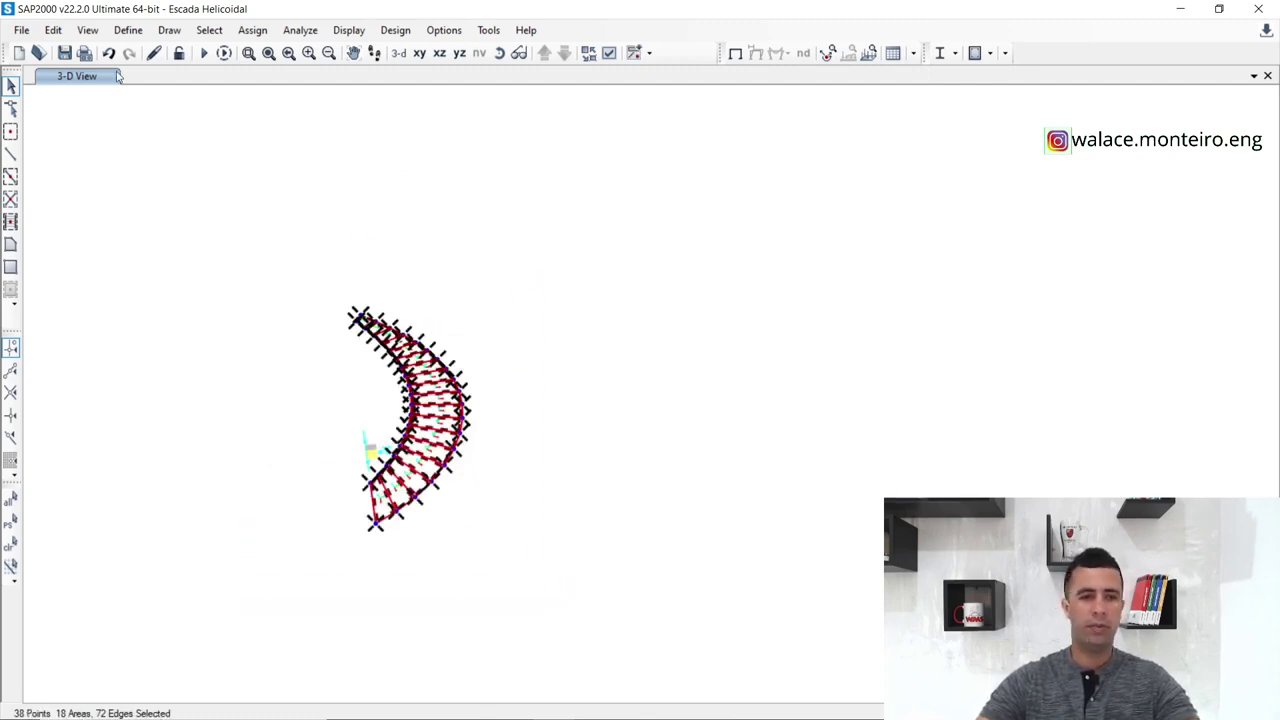
{"action": "left_click", "coordinate": [55, 30]}
{"action": "mouse_move", "coordinate": [214, 354]}
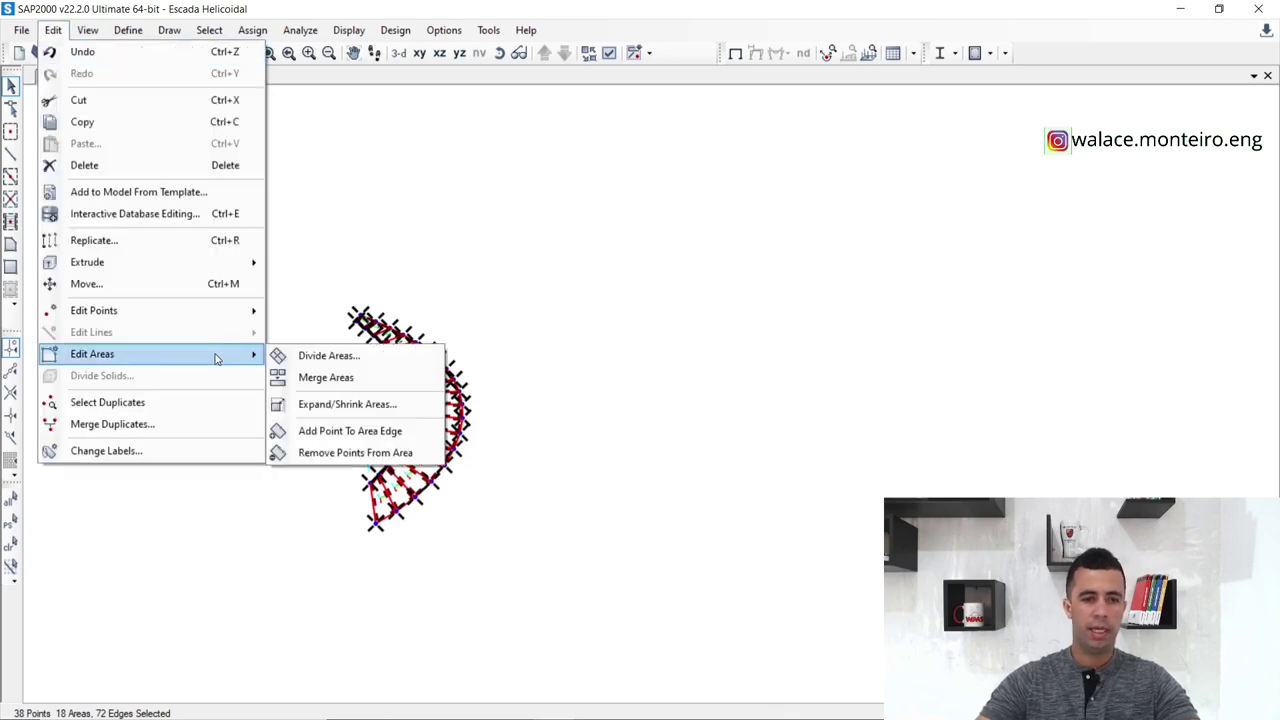
{"action": "left_click", "coordinate": [329, 361]}
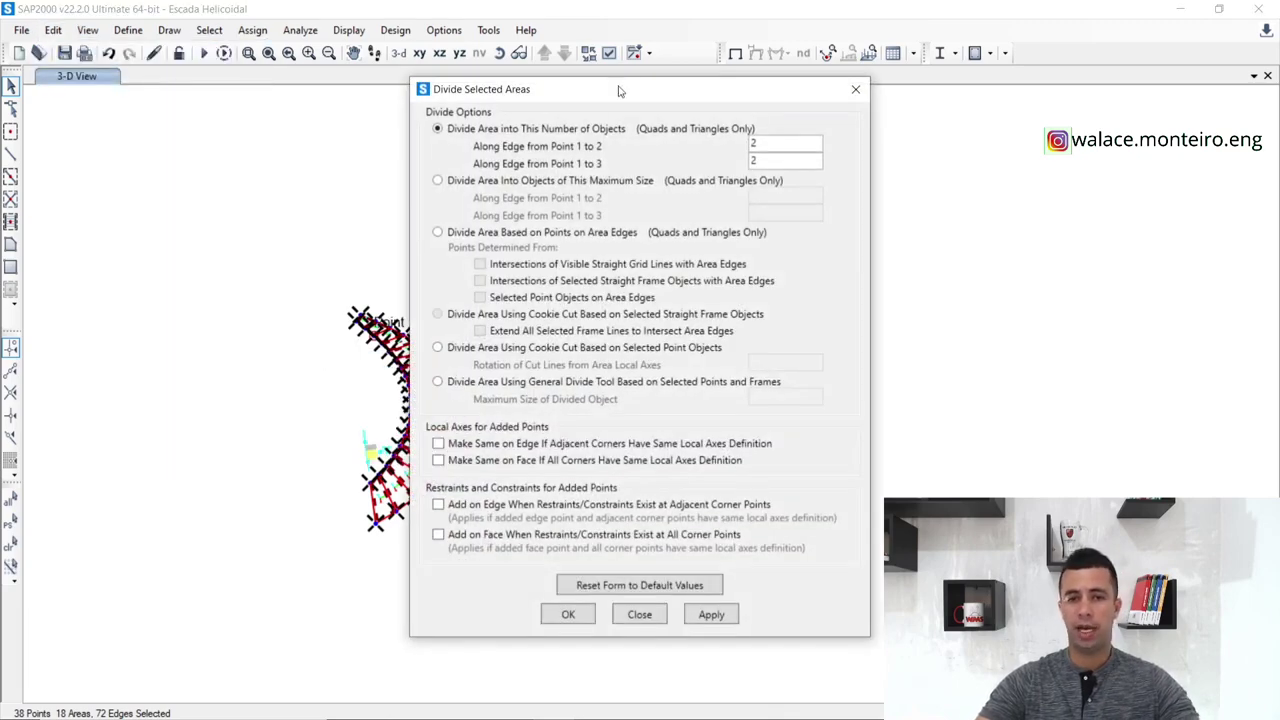
{"action": "left_click_drag", "start_coordinate": [620, 90], "coordinate": [740, 5]}
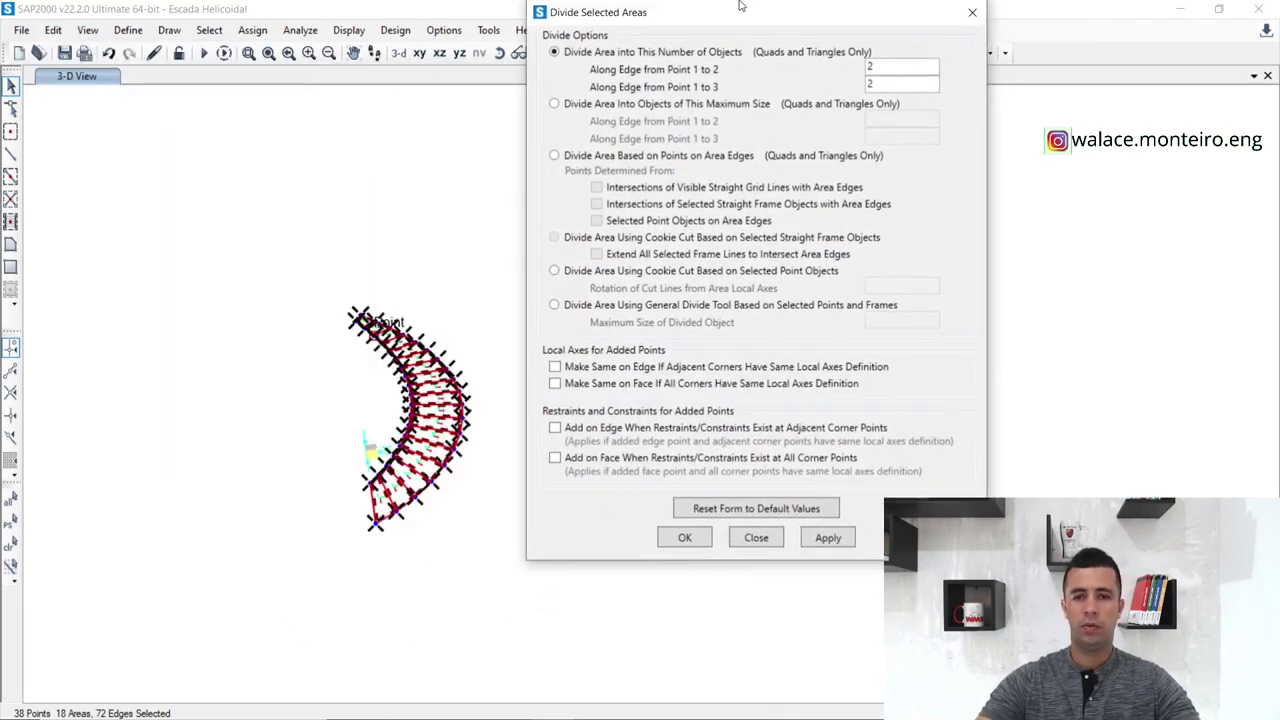
{"action": "left_click", "coordinate": [554, 104]}
{"action": "left_click_drag", "start_coordinate": [905, 122], "coordinate": [833, 125]}
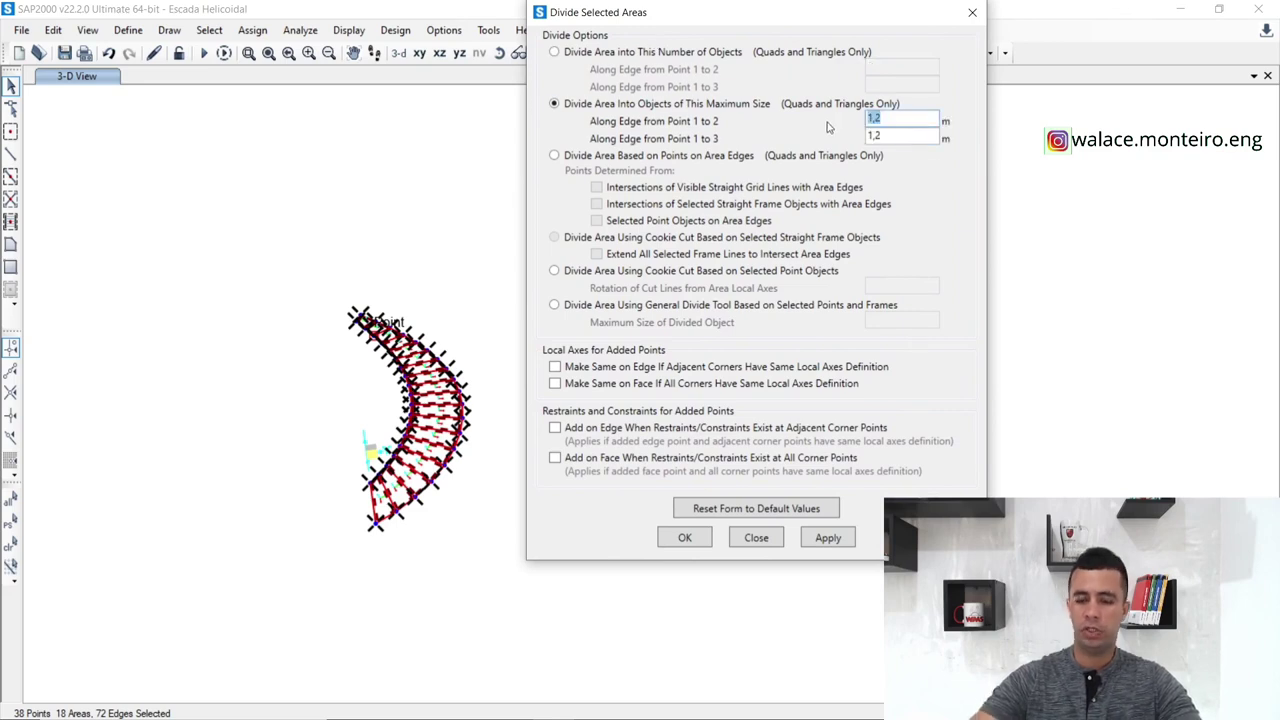
{"action": "type", "text": "0"}
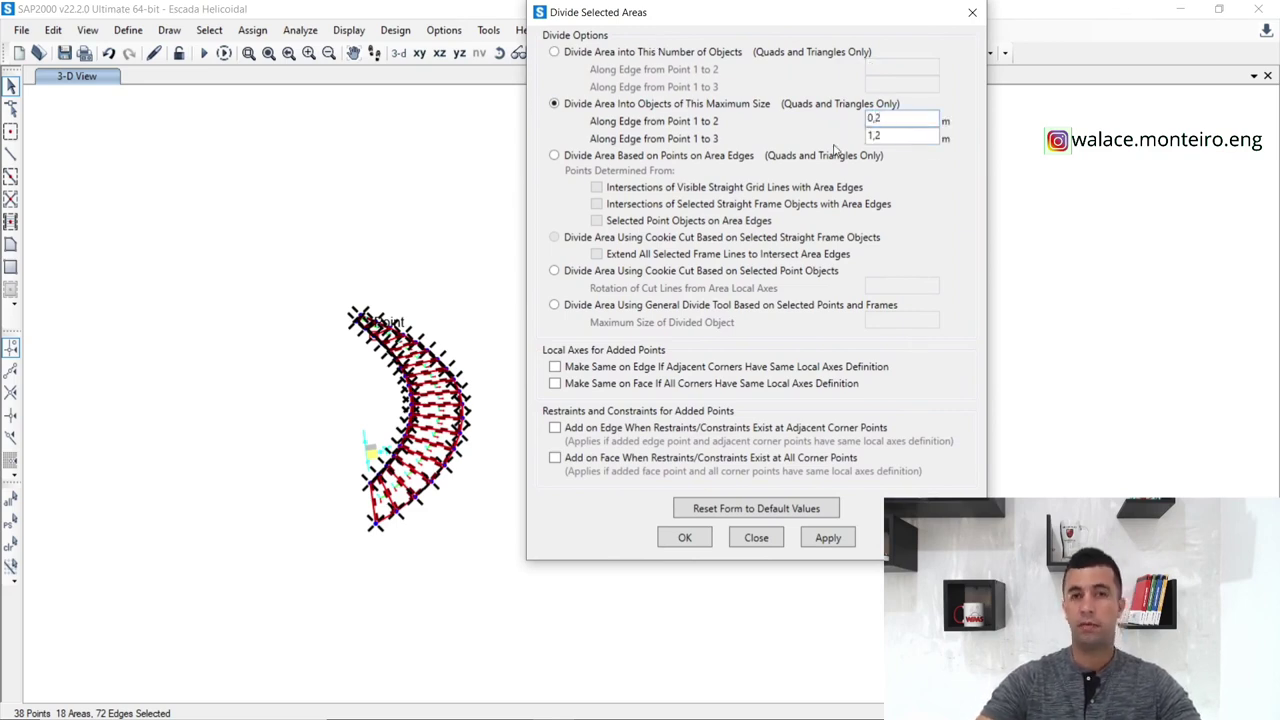
{"action": "left_click_drag", "start_coordinate": [894, 138], "coordinate": [838, 141]}
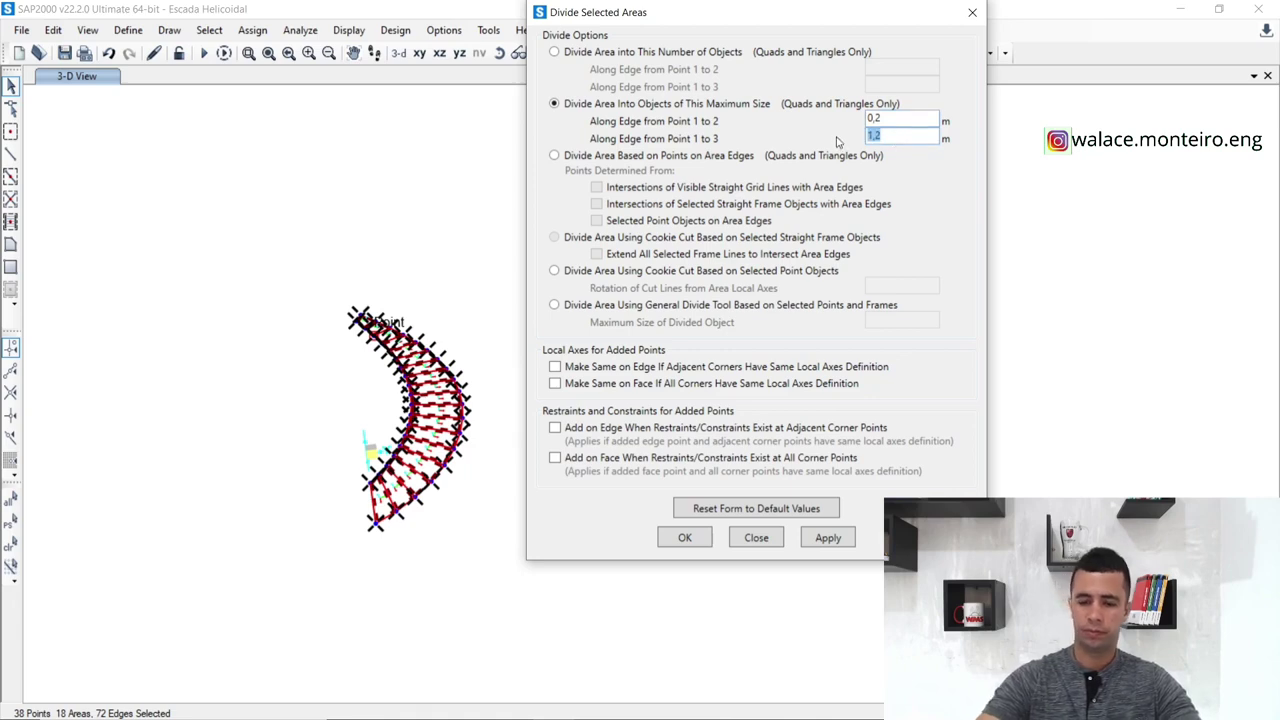
{"action": "type", "text": "0"}
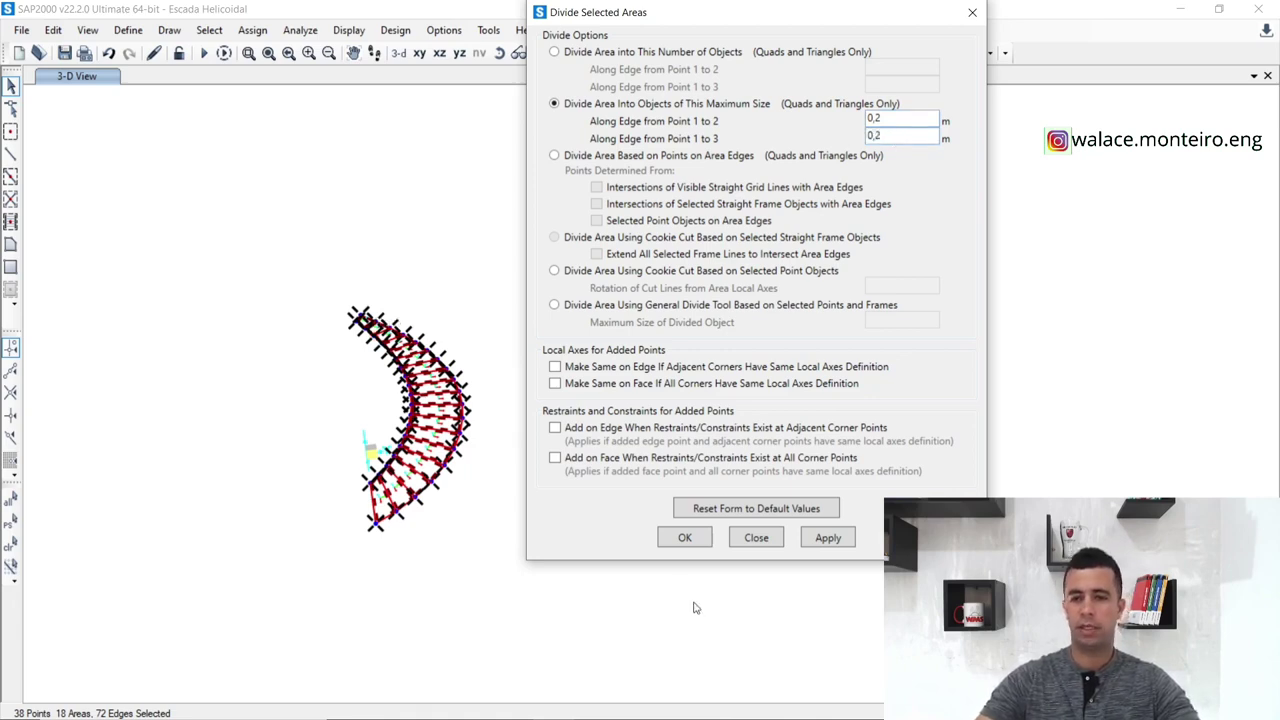
{"action": "left_click", "coordinate": [825, 543]}
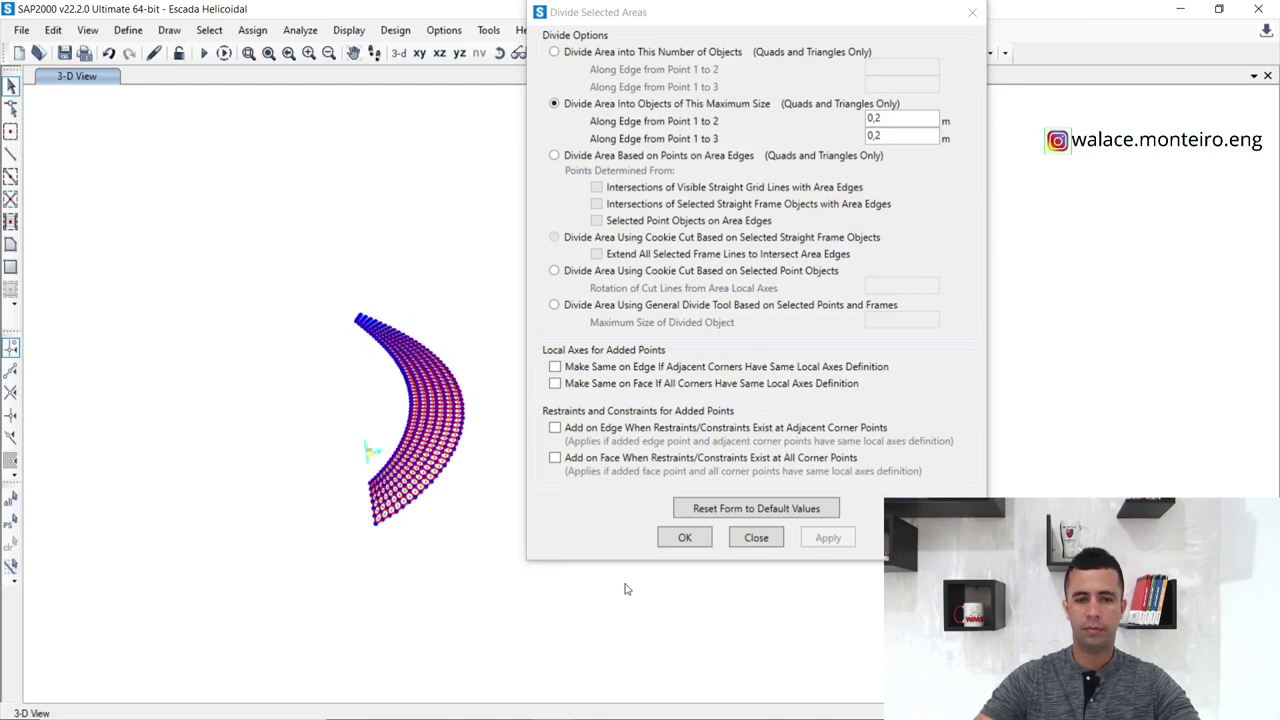
{"action": "left_click", "coordinate": [686, 541]}
Select all the joints along the lower end edge of the meshed stair.
{"action": "scroll", "coordinate": [447, 526], "scroll_direction": "up", "scroll_amount": 5}
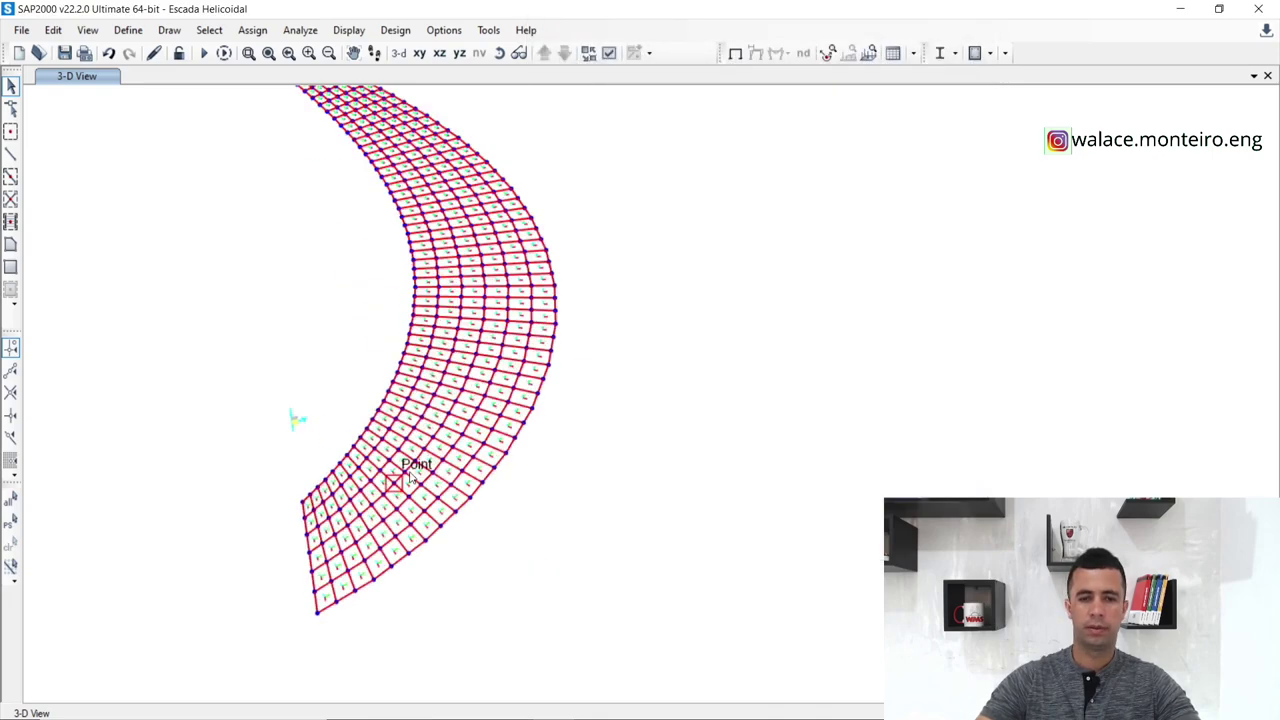
{"action": "scroll", "coordinate": [458, 562], "scroll_direction": "down", "scroll_amount": 5}
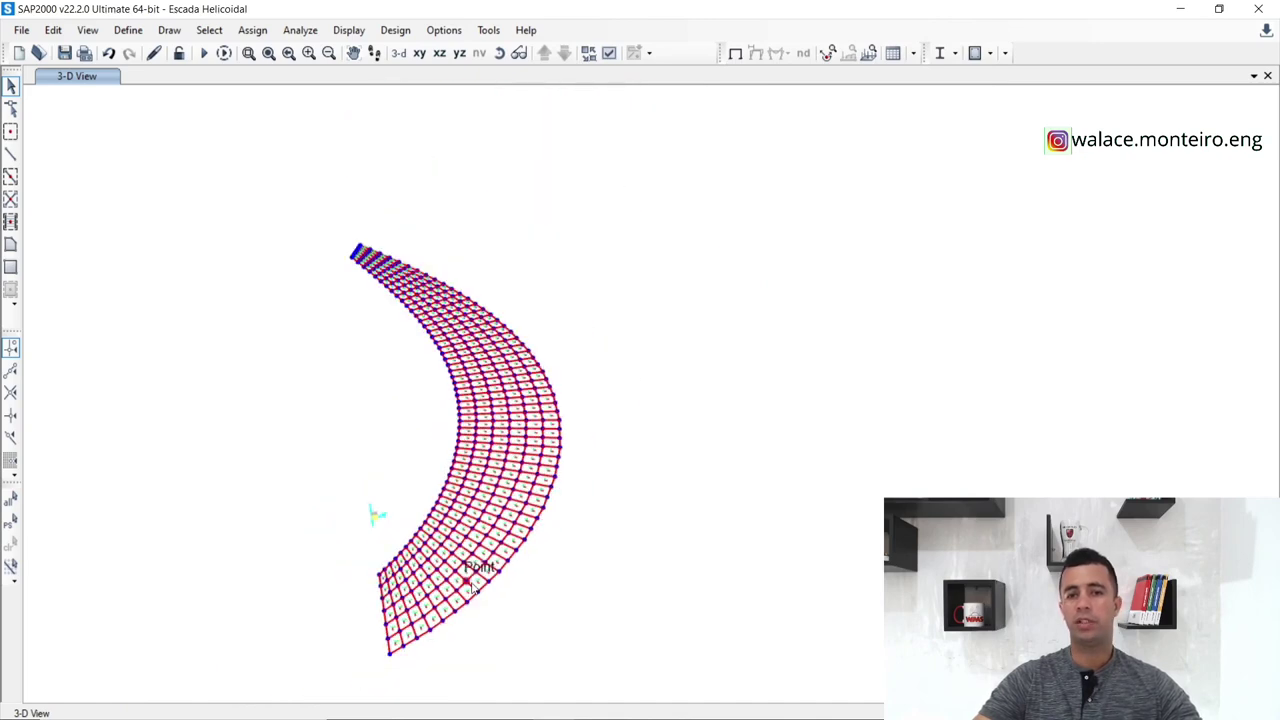
{"action": "scroll", "coordinate": [428, 515], "scroll_direction": "up", "scroll_amount": 3}
{"action": "scroll", "coordinate": [402, 505], "scroll_direction": "down", "scroll_amount": 5}
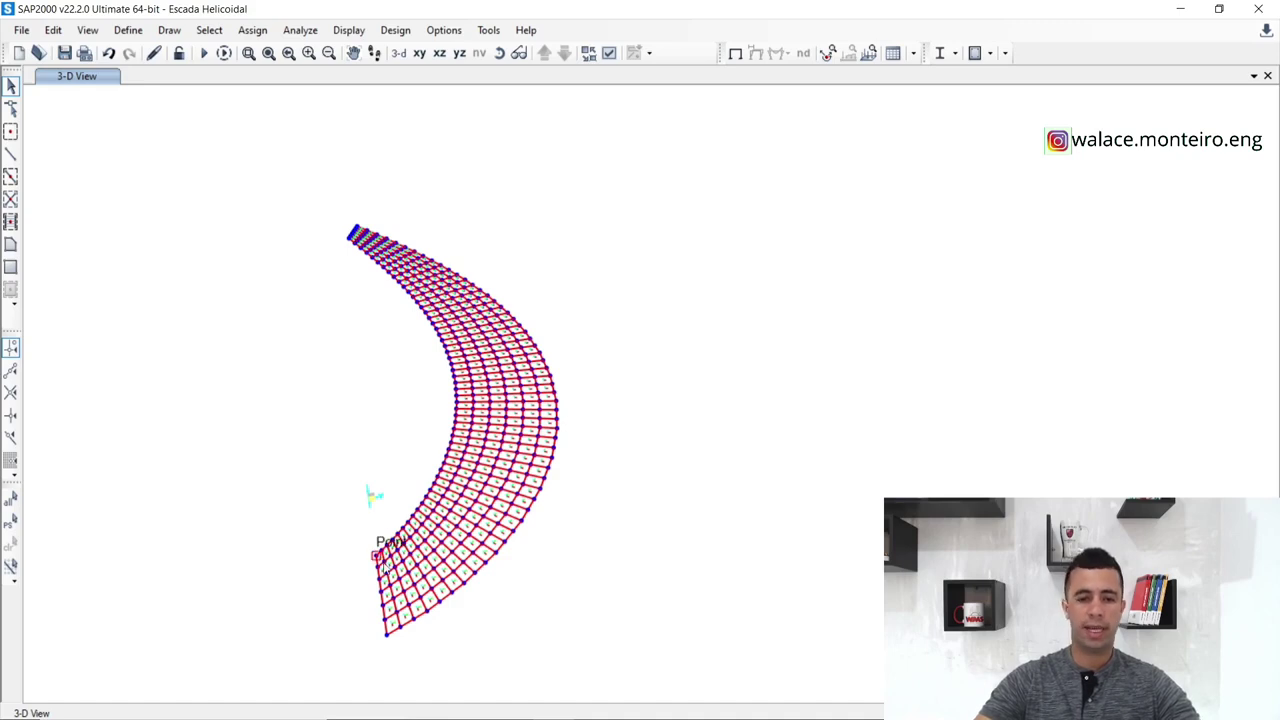
{"action": "scroll", "coordinate": [366, 662], "scroll_direction": "up", "scroll_amount": 1}
{"action": "scroll", "coordinate": [366, 662], "scroll_direction": "up", "scroll_amount": 1}
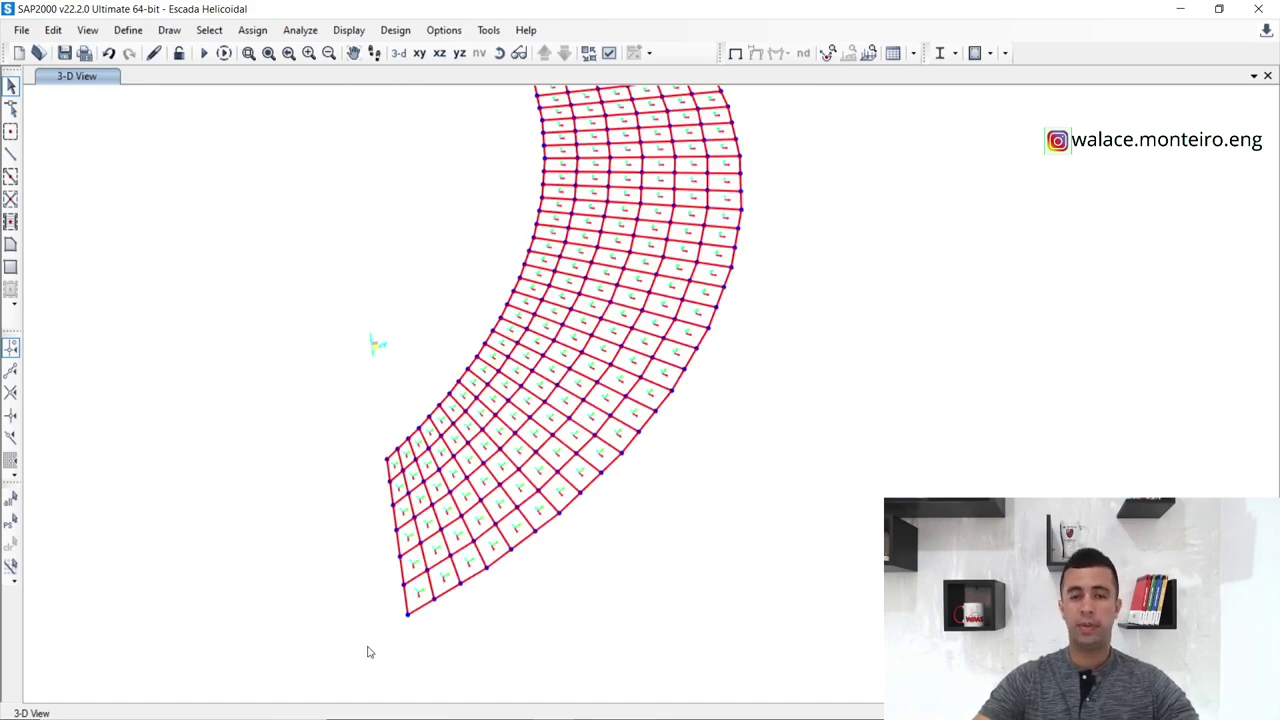
{"action": "left_click", "coordinate": [406, 612]}
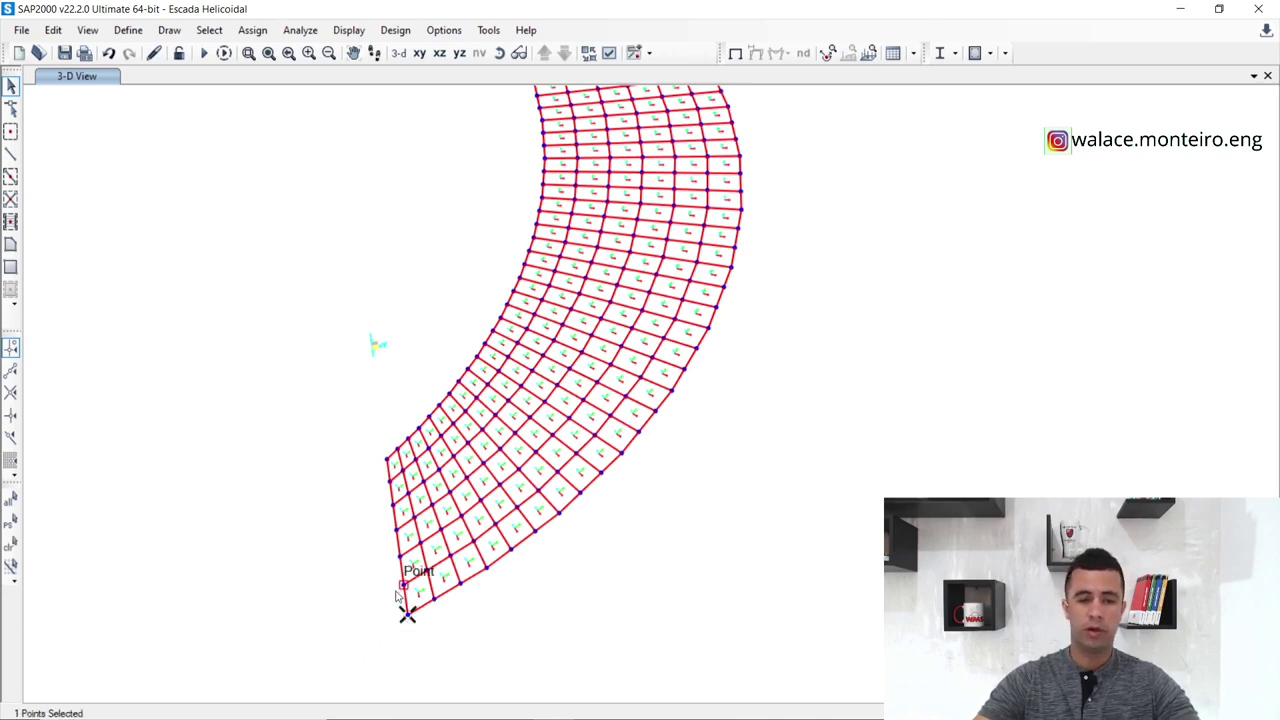
{"action": "left_click_drag", "start_coordinate": [365, 445], "coordinate": [398, 600]}
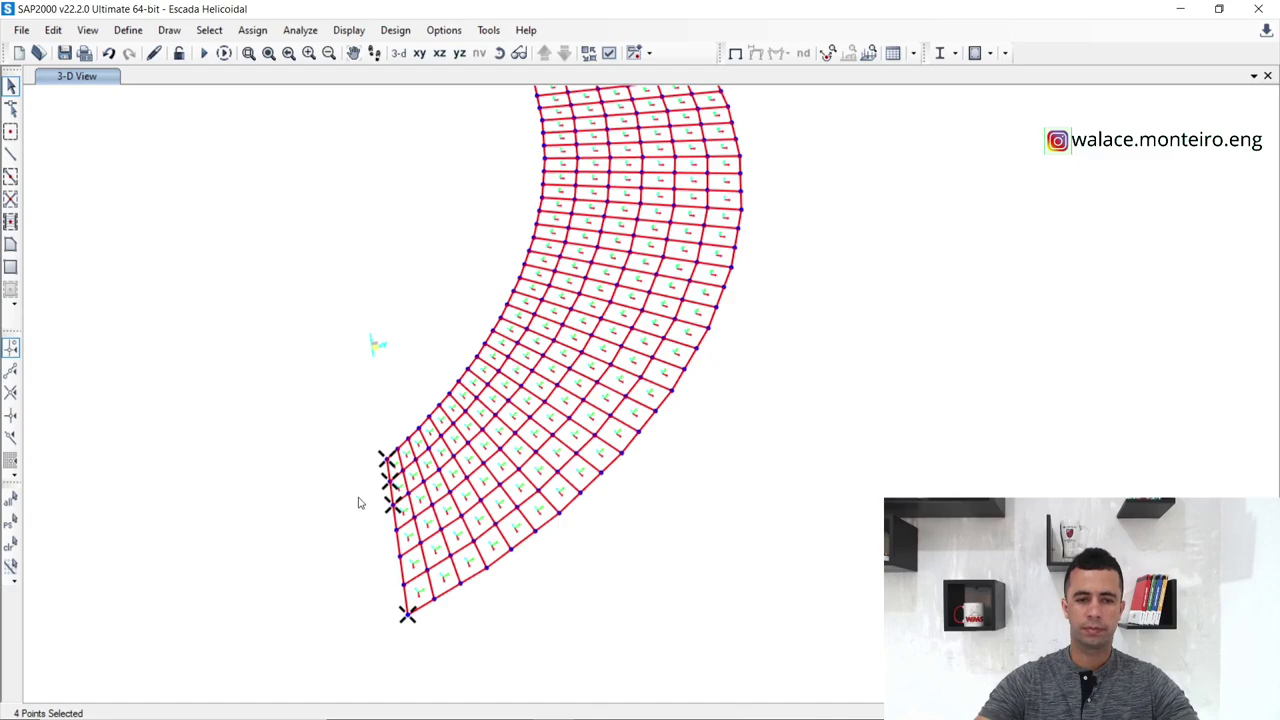
{"action": "left_click_drag", "start_coordinate": [363, 503], "coordinate": [408, 602]}
{"action": "scroll", "coordinate": [366, 517], "scroll_direction": "up", "scroll_amount": 3}
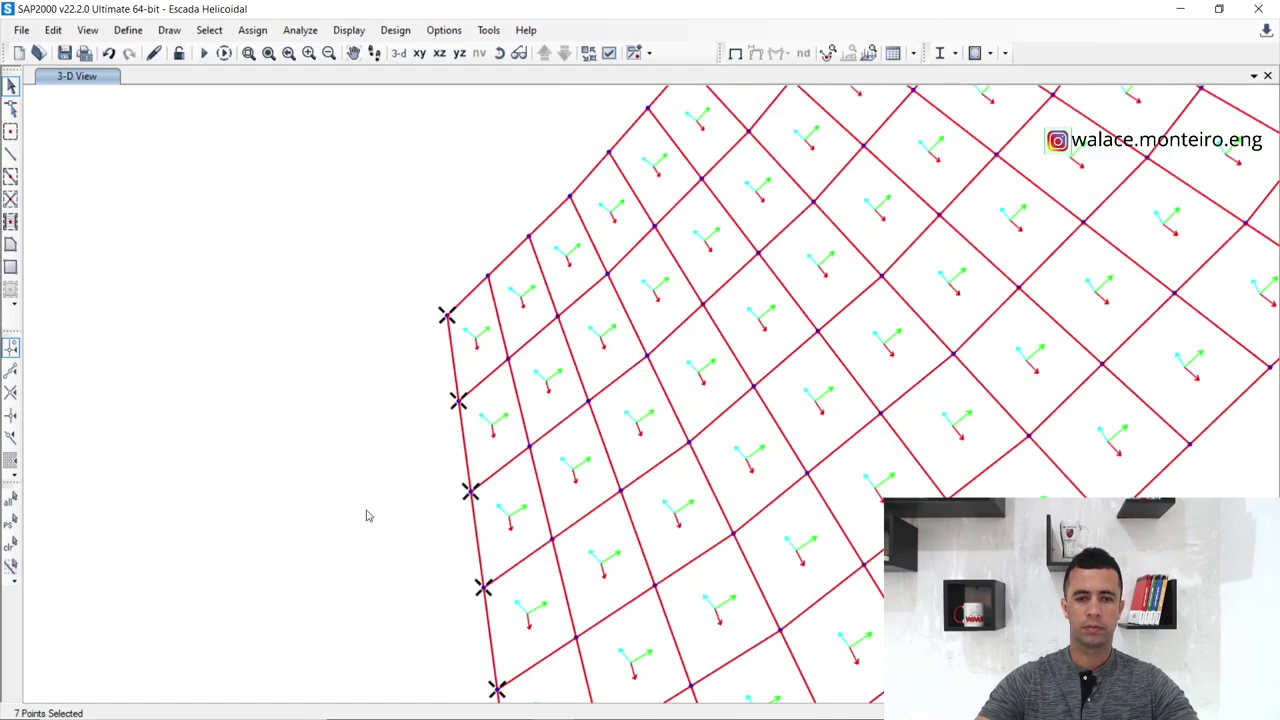
Add all the joints along the upper end edge of the stair to the selection.
{"action": "scroll", "coordinate": [366, 517], "scroll_direction": "down", "scroll_amount": 5}
{"action": "middle_click_drag", "start_coordinate": [371, 429], "coordinate": [434, 603]}
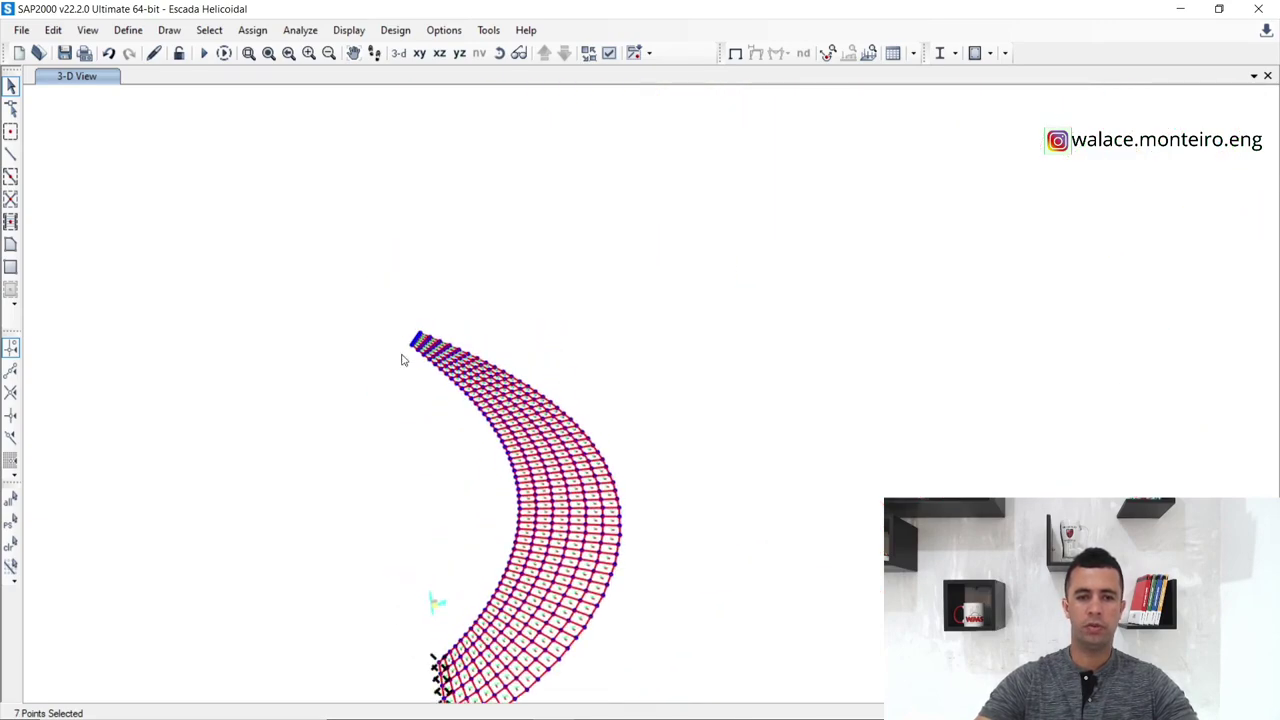
{"action": "scroll", "coordinate": [420, 322], "scroll_direction": "up", "scroll_amount": 3}
{"action": "left_click_drag", "start_coordinate": [343, 383], "coordinate": [410, 540]}
{"action": "left_click_drag", "start_coordinate": [360, 344], "coordinate": [444, 474]}
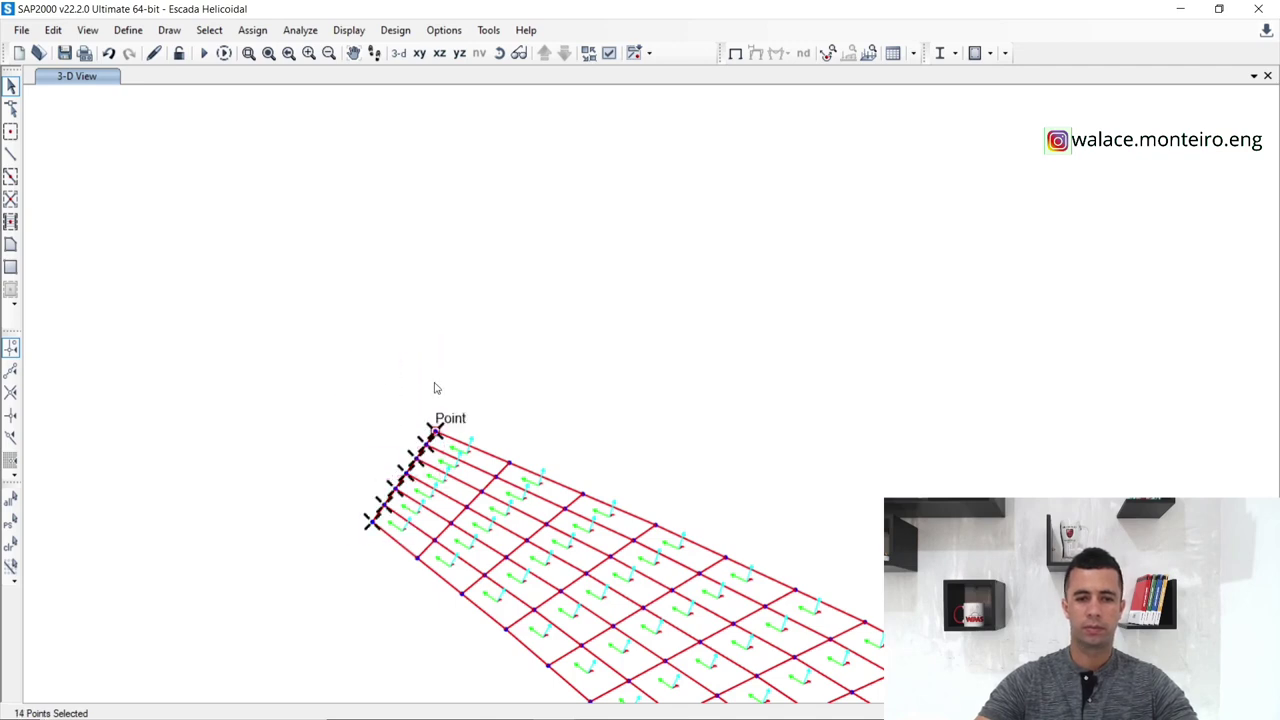
Assign fixed joint restraints to the selected end joints, restraining translations 1, 2, 3 and rotations about 1, 2, 3.
{"action": "left_click", "coordinate": [252, 30]}
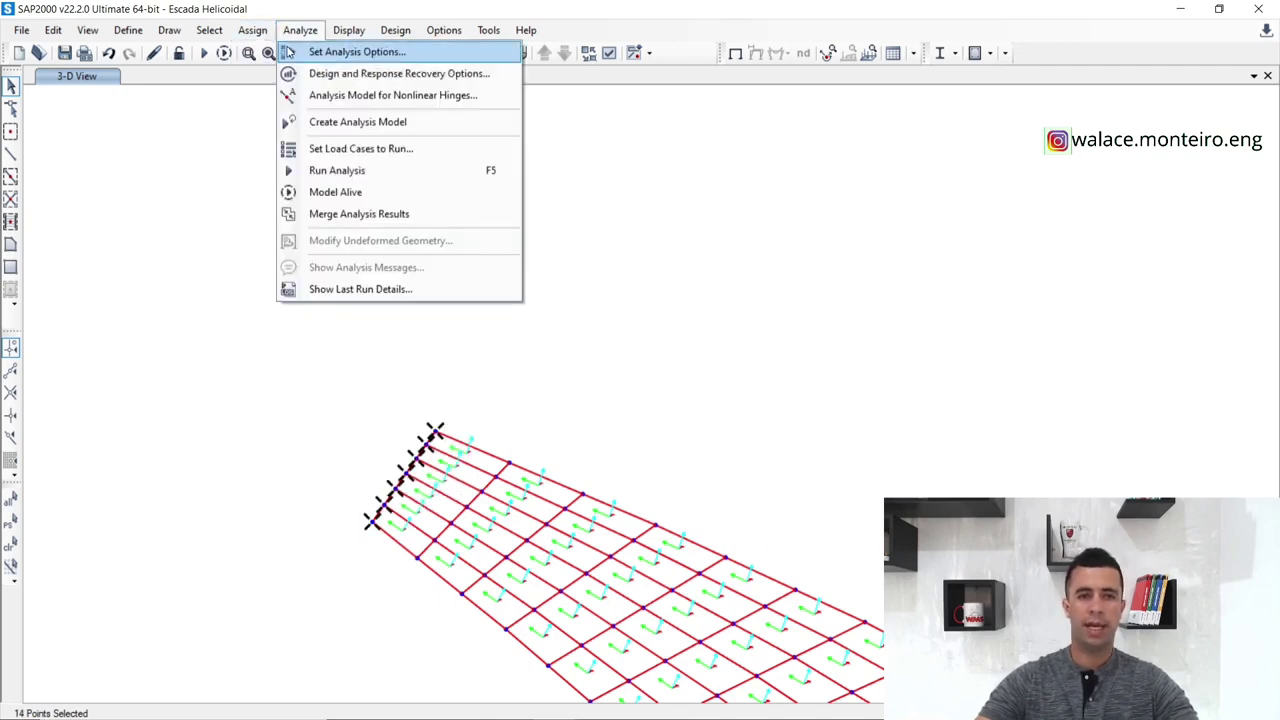
{"action": "mouse_move", "coordinate": [273, 51]}
{"action": "left_click", "coordinate": [525, 51]}
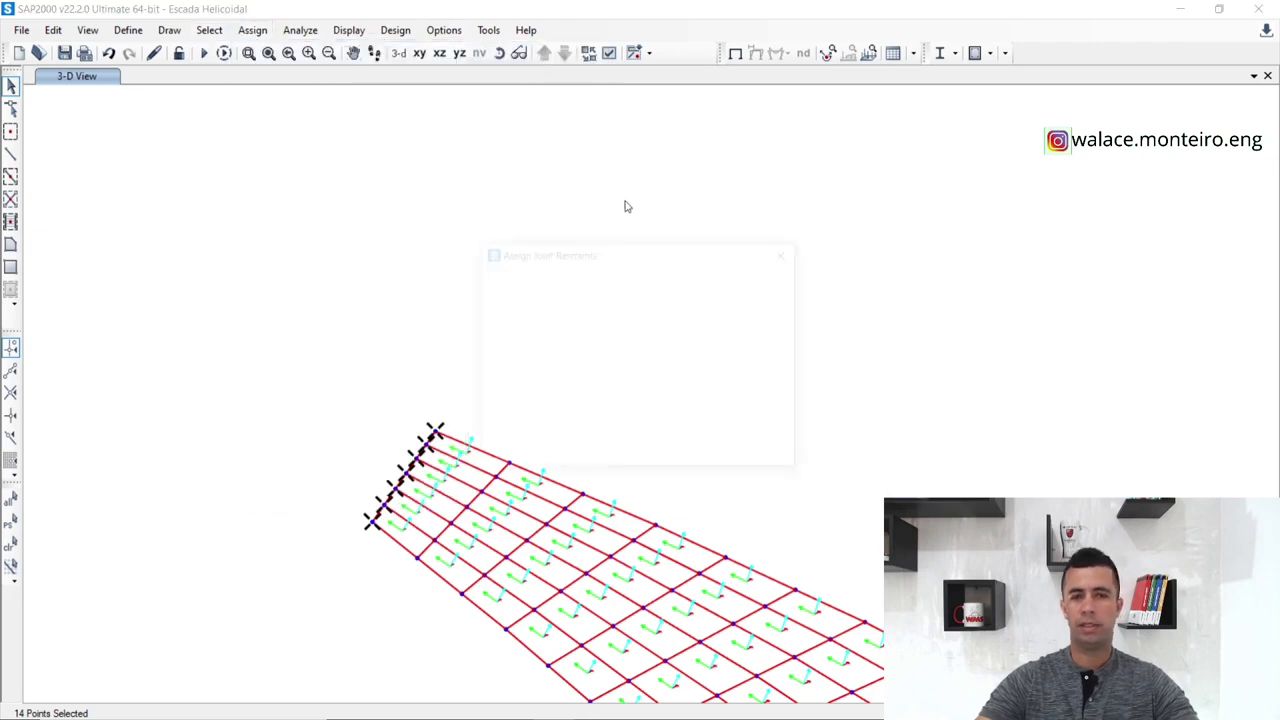
{"action": "left_click", "coordinate": [545, 400]}
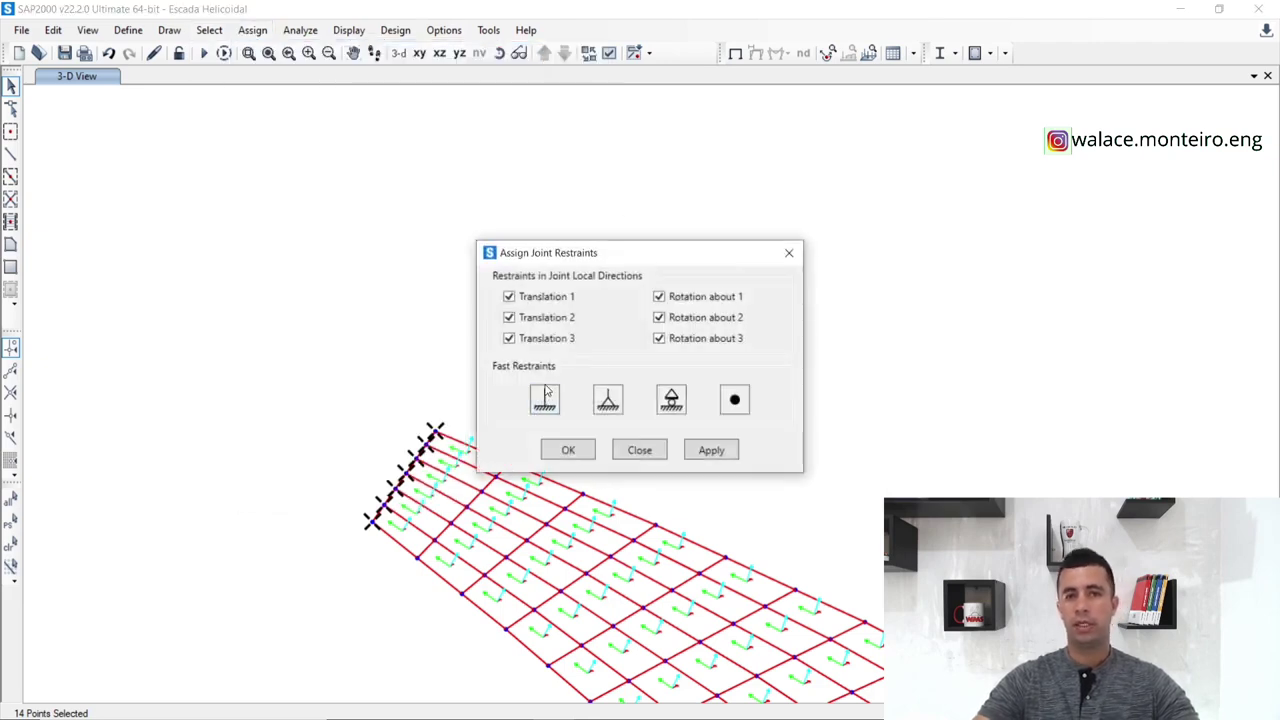
{"action": "left_click_drag", "start_coordinate": [675, 258], "coordinate": [741, 82]}
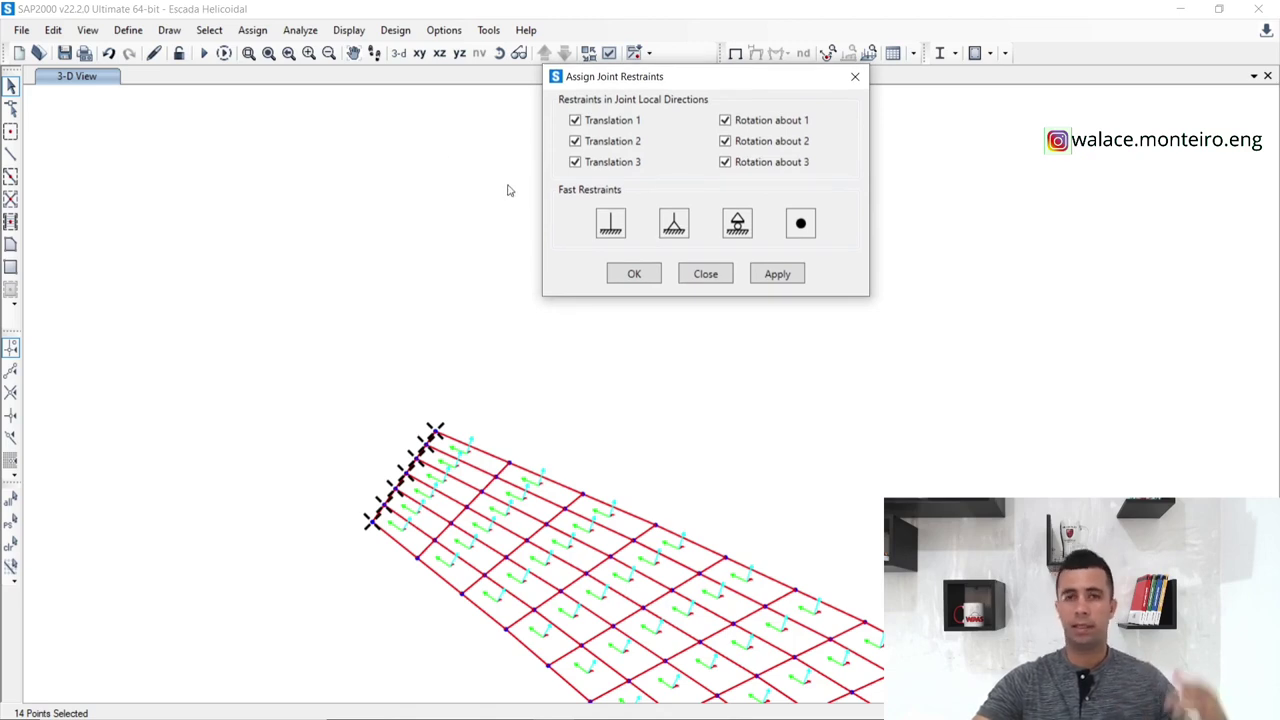
{"action": "left_click", "coordinate": [777, 274]}
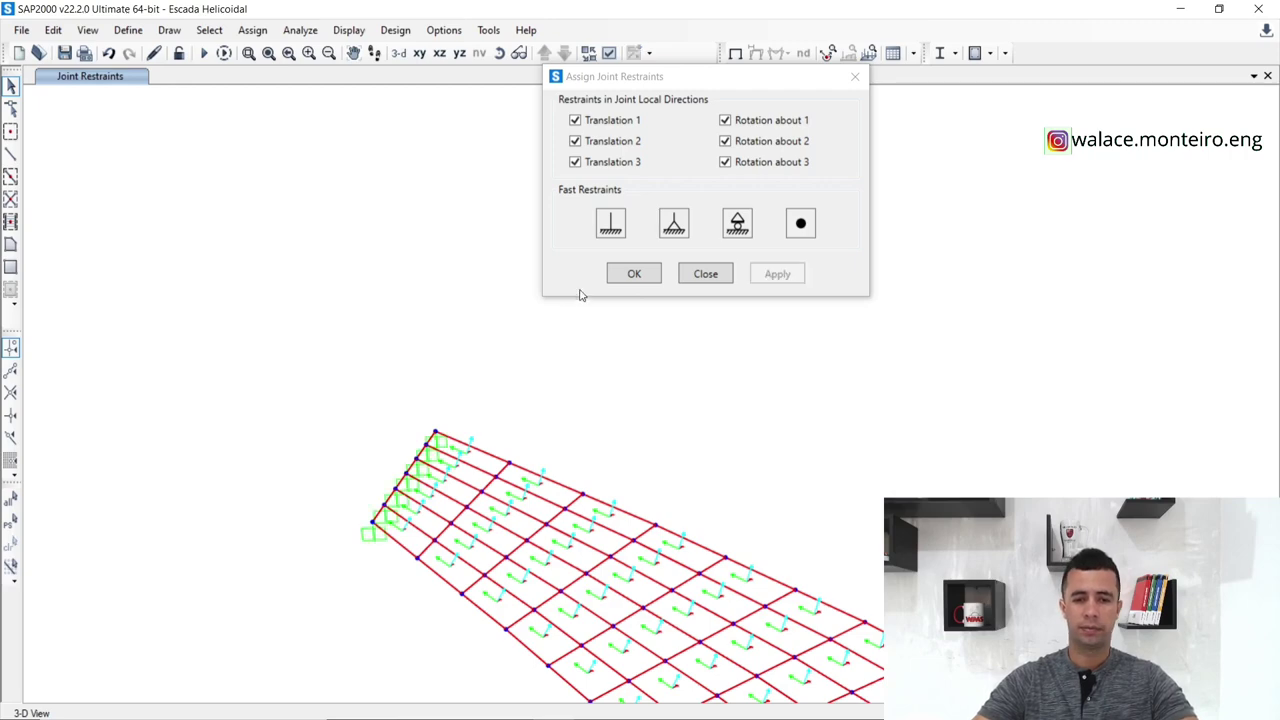
{"action": "left_click", "coordinate": [636, 275]}
{"action": "scroll", "coordinate": [527, 214], "scroll_direction": "down", "scroll_amount": 8}
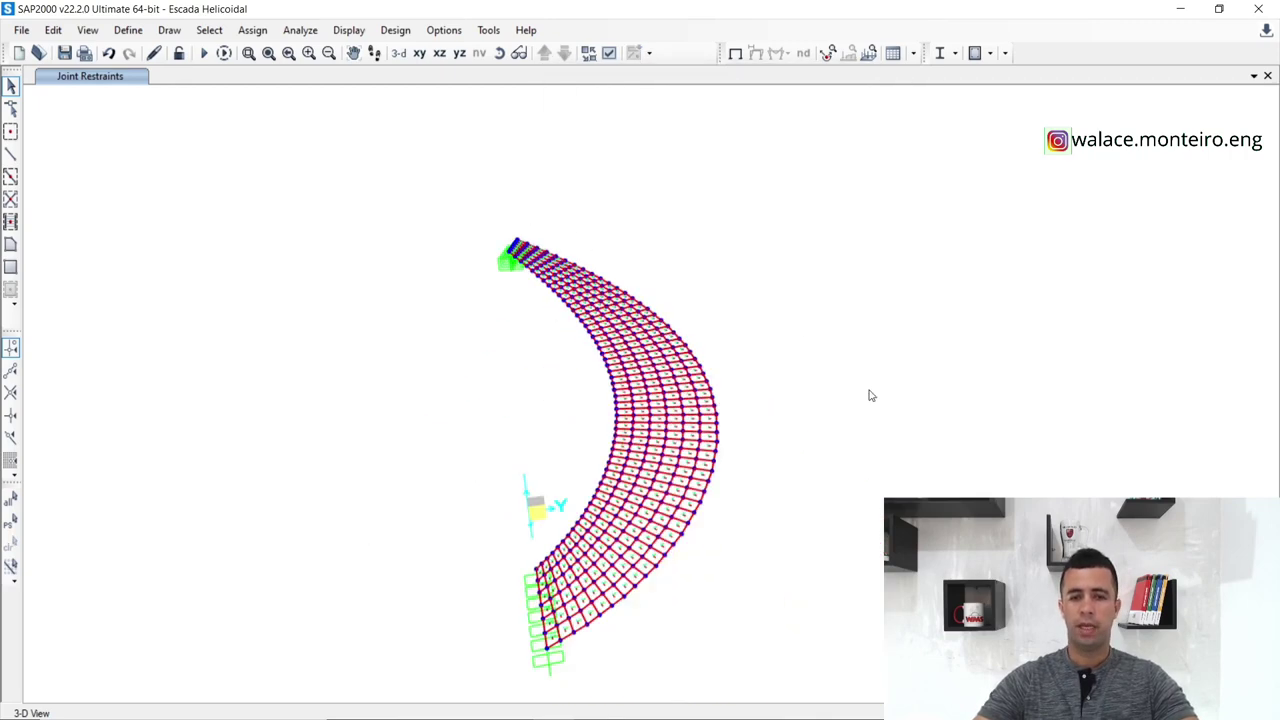
{"action": "middle_click_drag", "start_coordinate": [748, 303], "coordinate": [699, 321]}
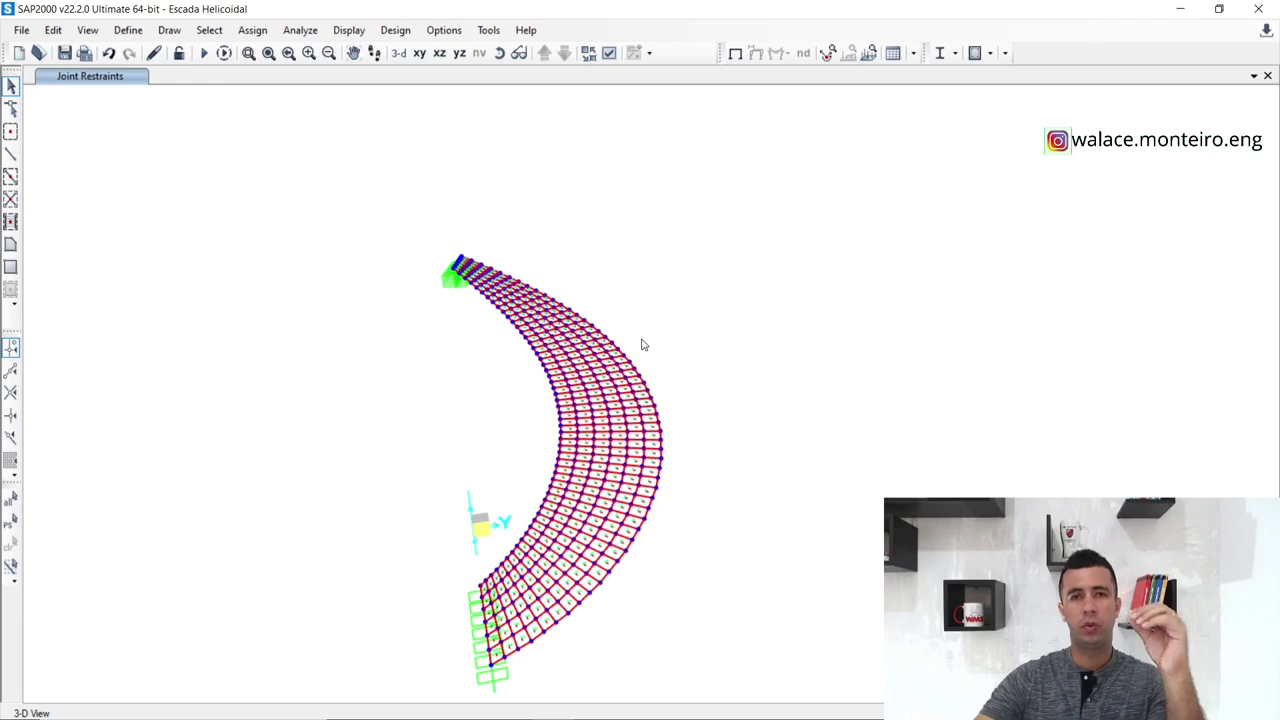
{"action": "scroll", "coordinate": [470, 282], "scroll_direction": "up", "scroll_amount": 5}
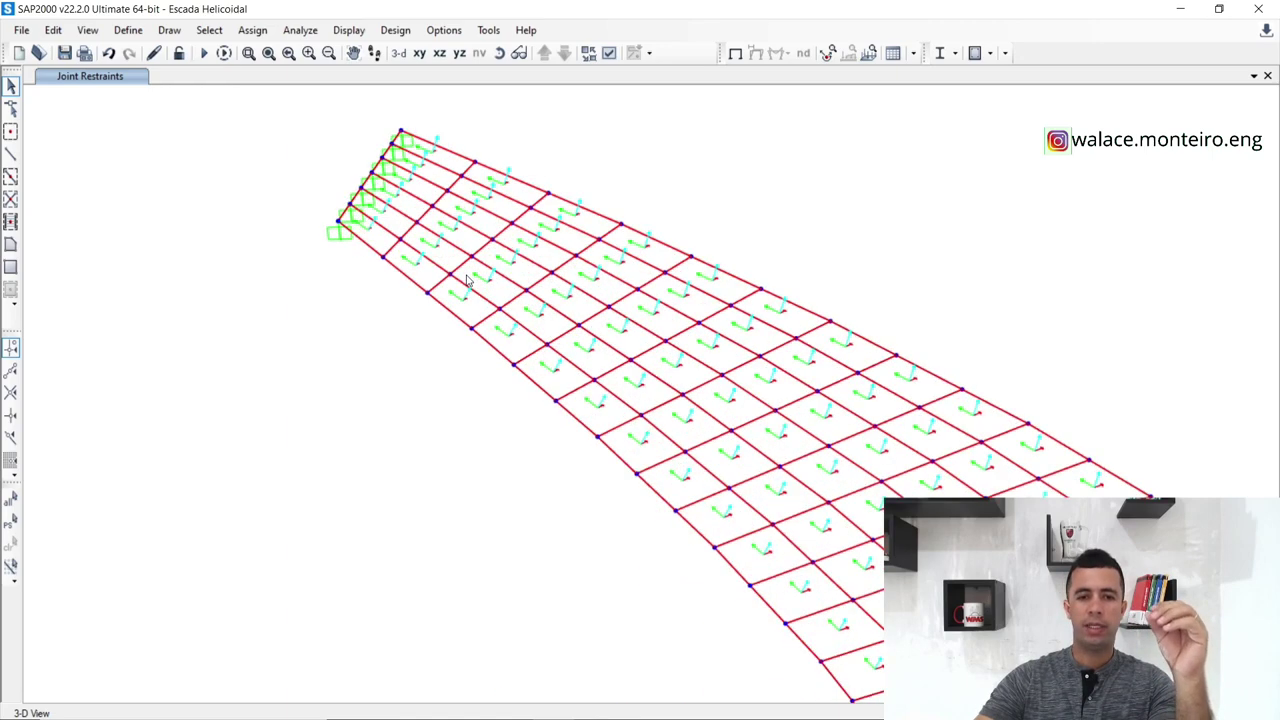
{"action": "scroll", "coordinate": [466, 282], "scroll_direction": "down", "scroll_amount": 6}
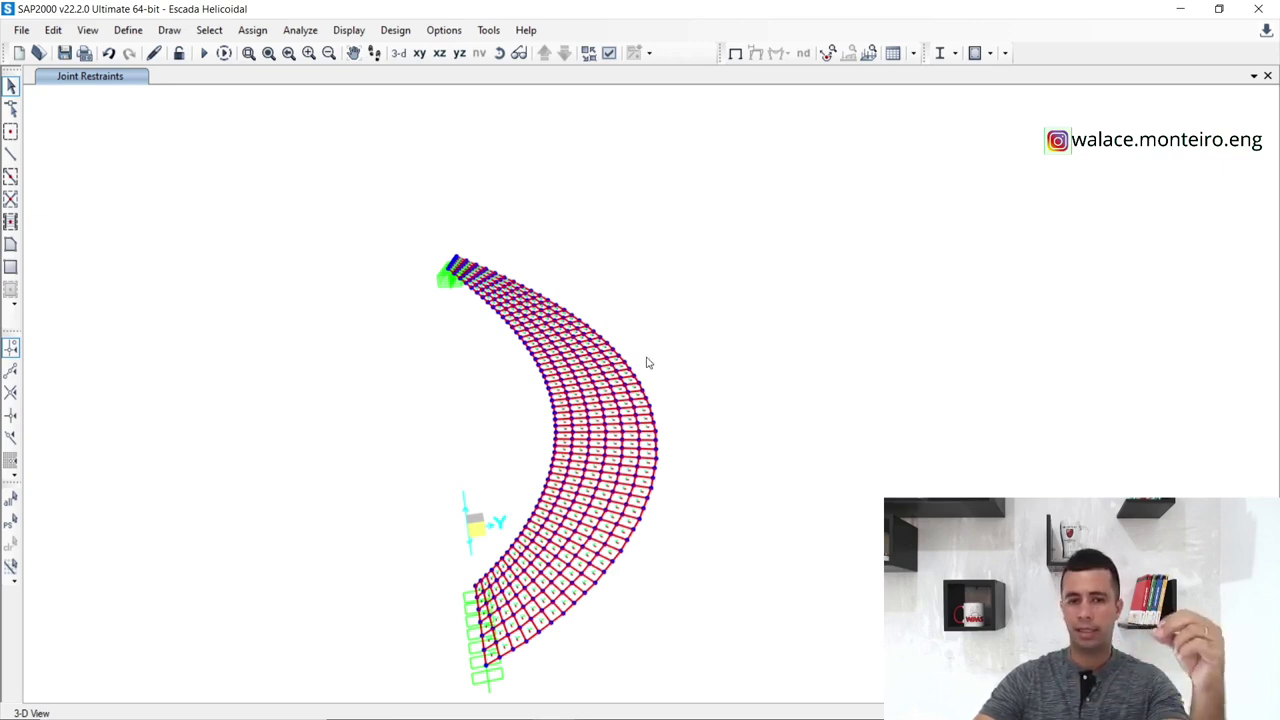
{"action": "middle_click_drag", "start_coordinate": [503, 435], "coordinate": [497, 422]}
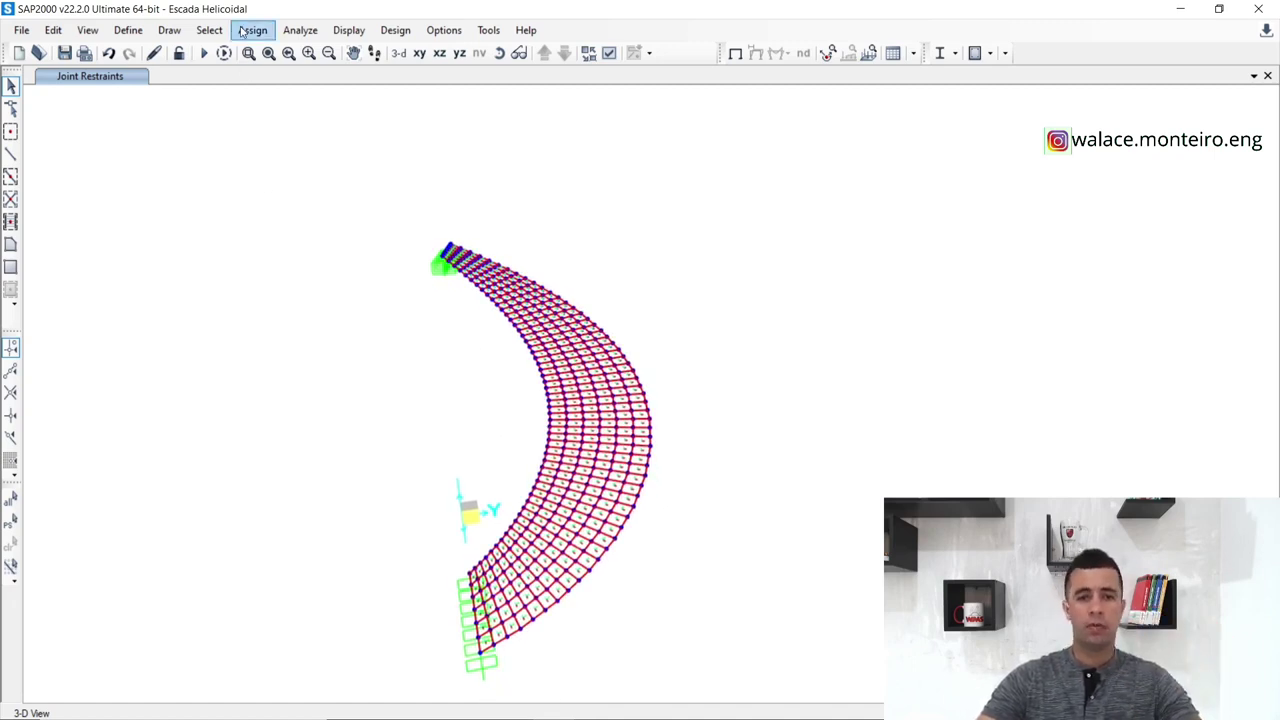
Select the whole stair mesh and review the defined load patterns Revestimento, Sobrecarga and Degrau.
{"action": "left_click_drag", "start_coordinate": [355, 181], "coordinate": [703, 673]}
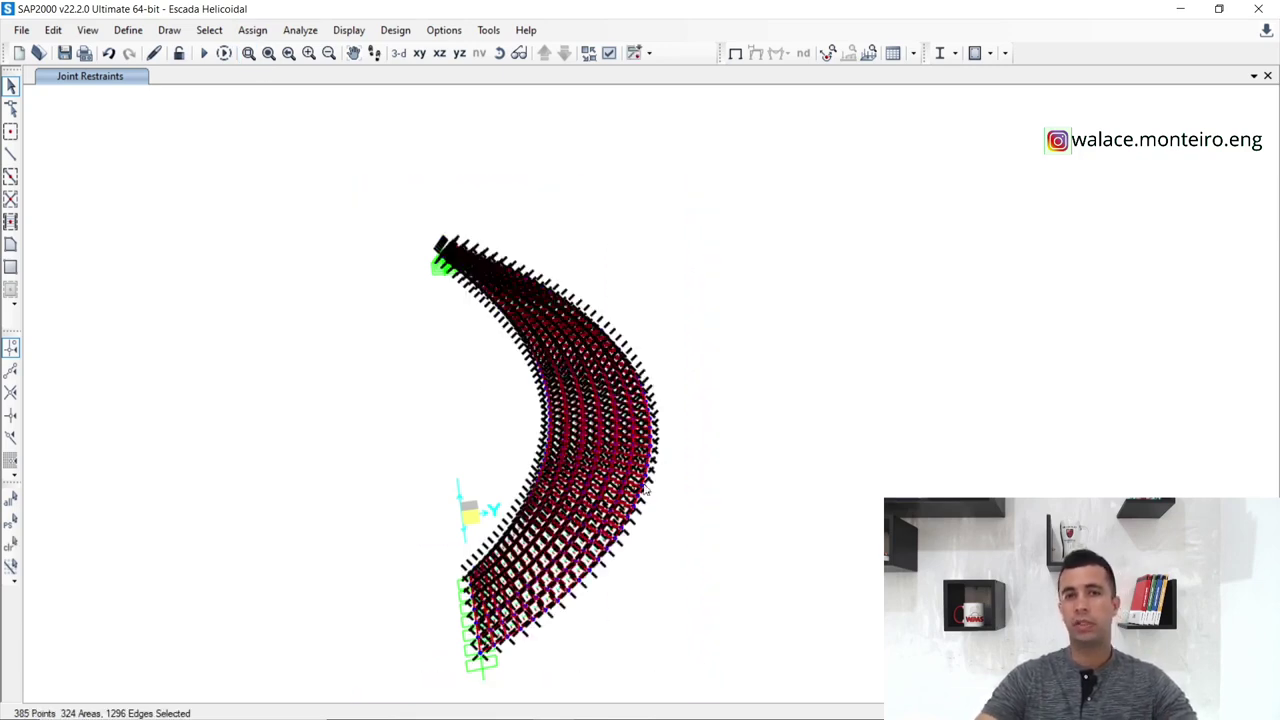
{"action": "left_click", "coordinate": [128, 30]}
{"action": "left_click", "coordinate": [210, 379]}
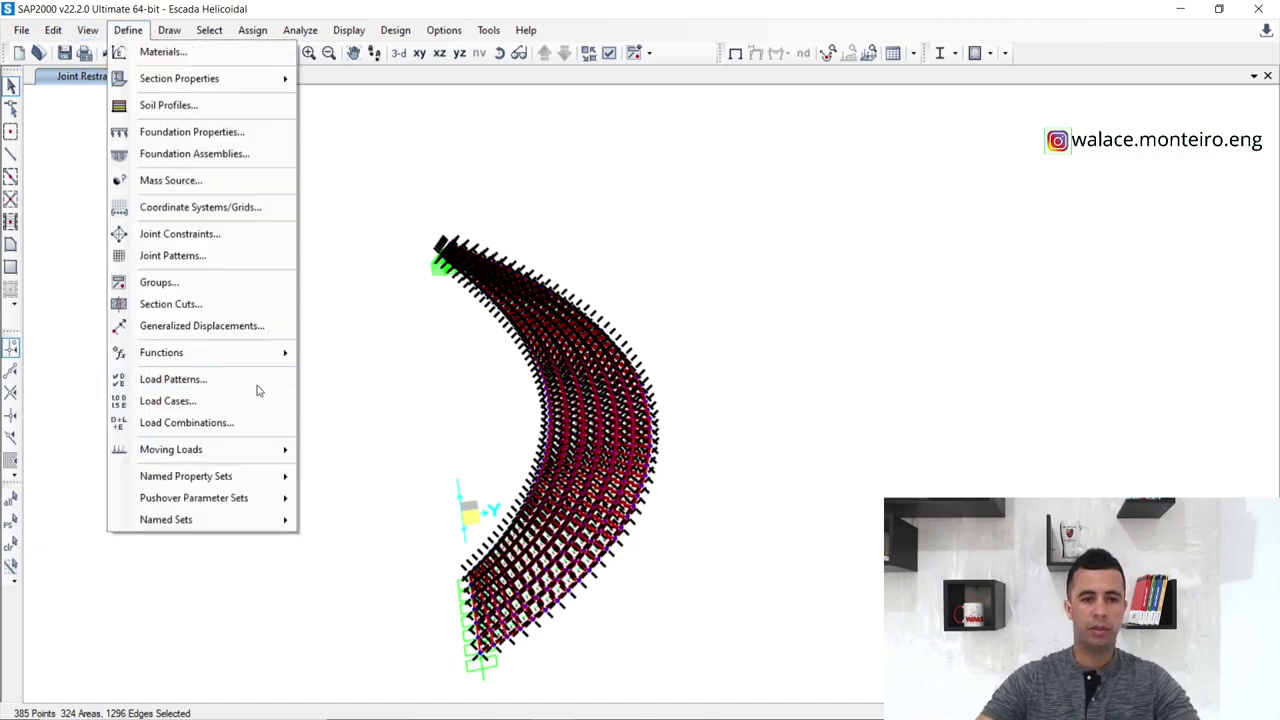
{"action": "left_click_drag", "start_coordinate": [703, 246], "coordinate": [556, 110]}
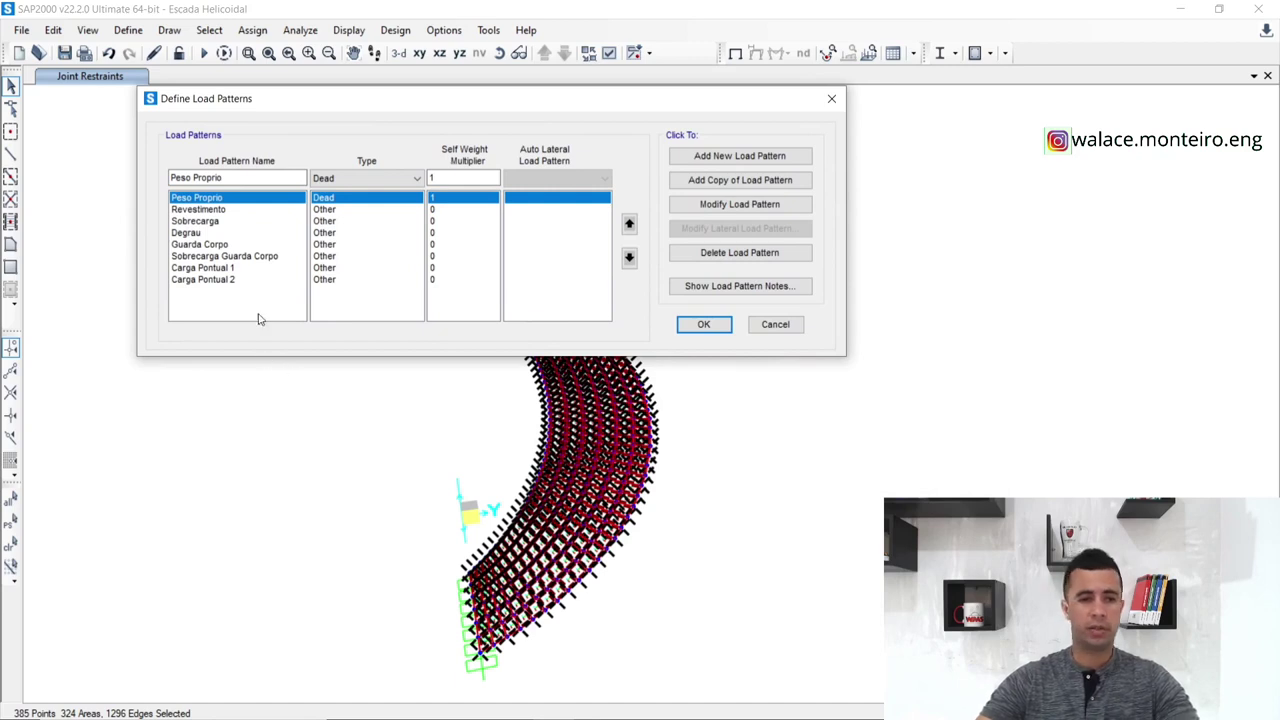
{"action": "left_click", "coordinate": [229, 210]}
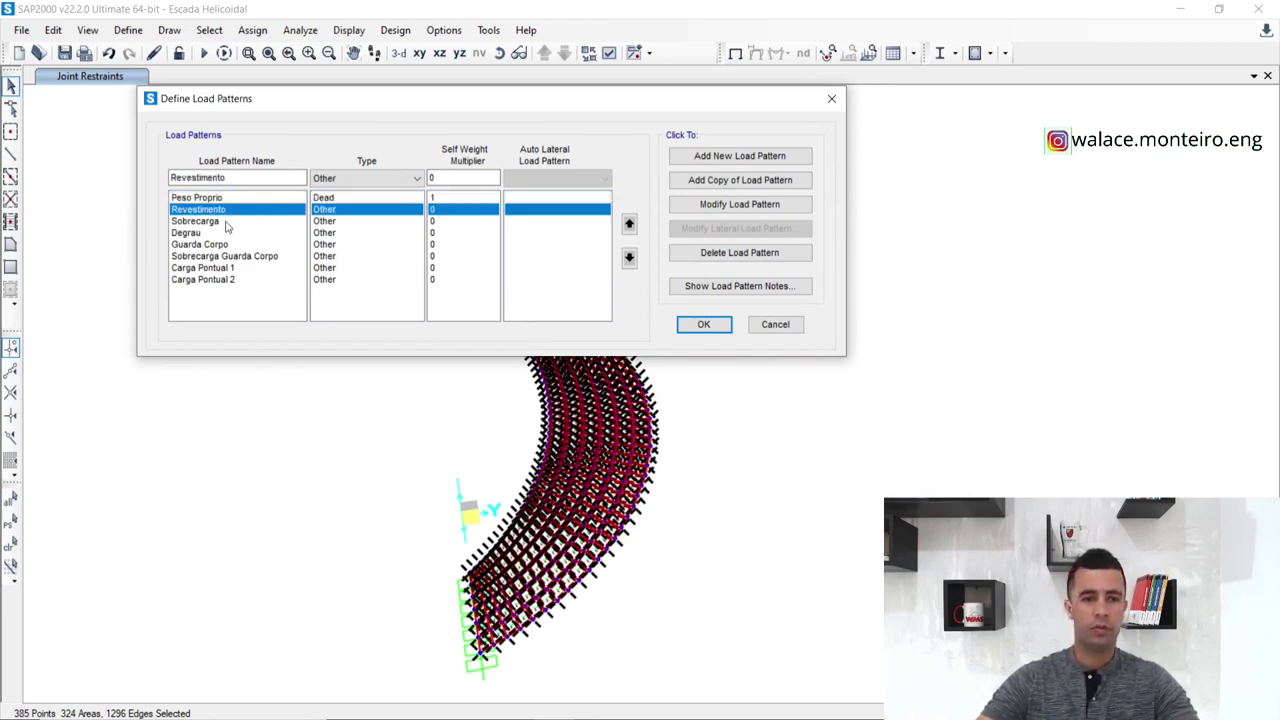
{"action": "left_click", "coordinate": [228, 221]}
{"action": "left_click", "coordinate": [226, 233]}
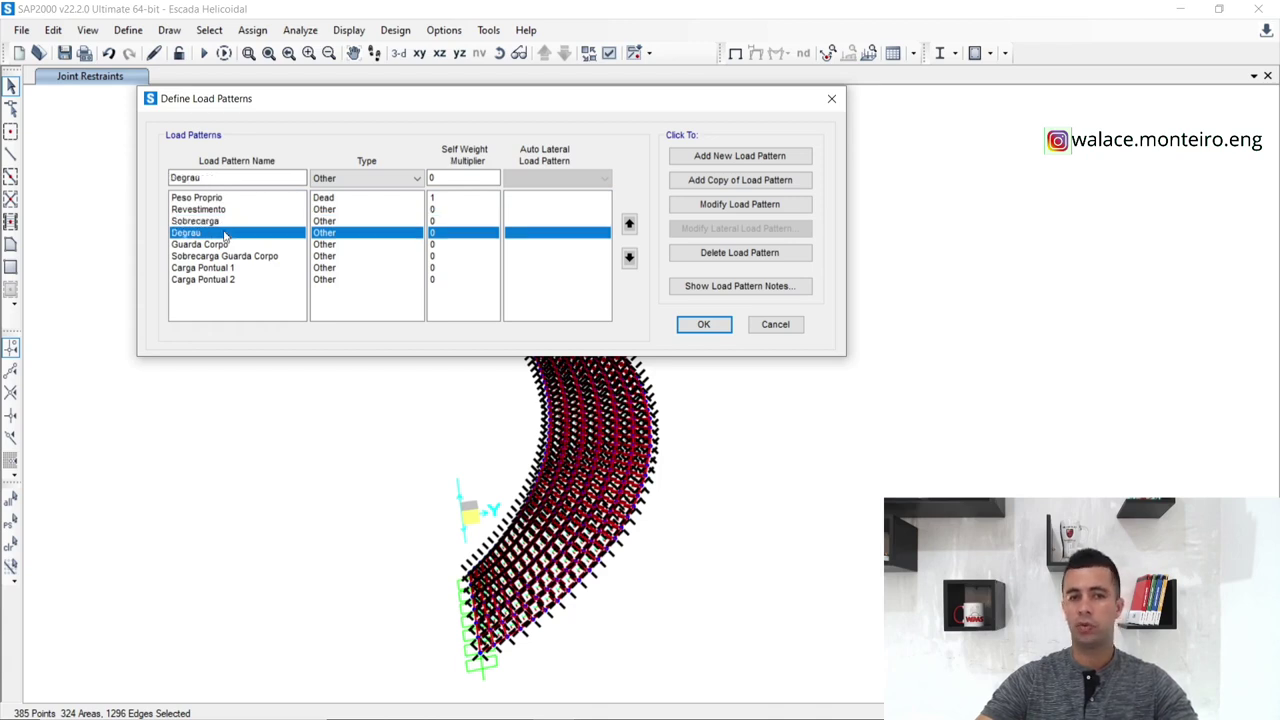
Delete the load patterns Guarda Corpo and Sobrecarga Guarda Corpo.
{"action": "left_click", "coordinate": [229, 245]}
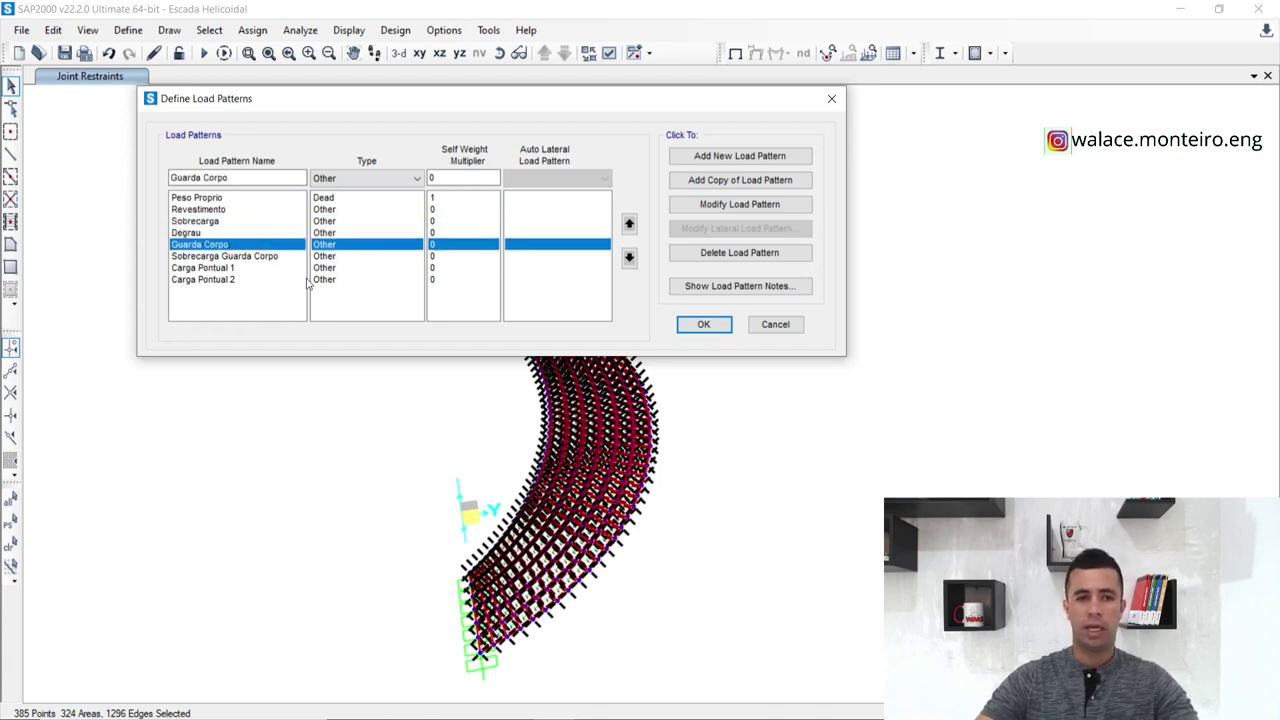
{"action": "left_click", "coordinate": [708, 252]}
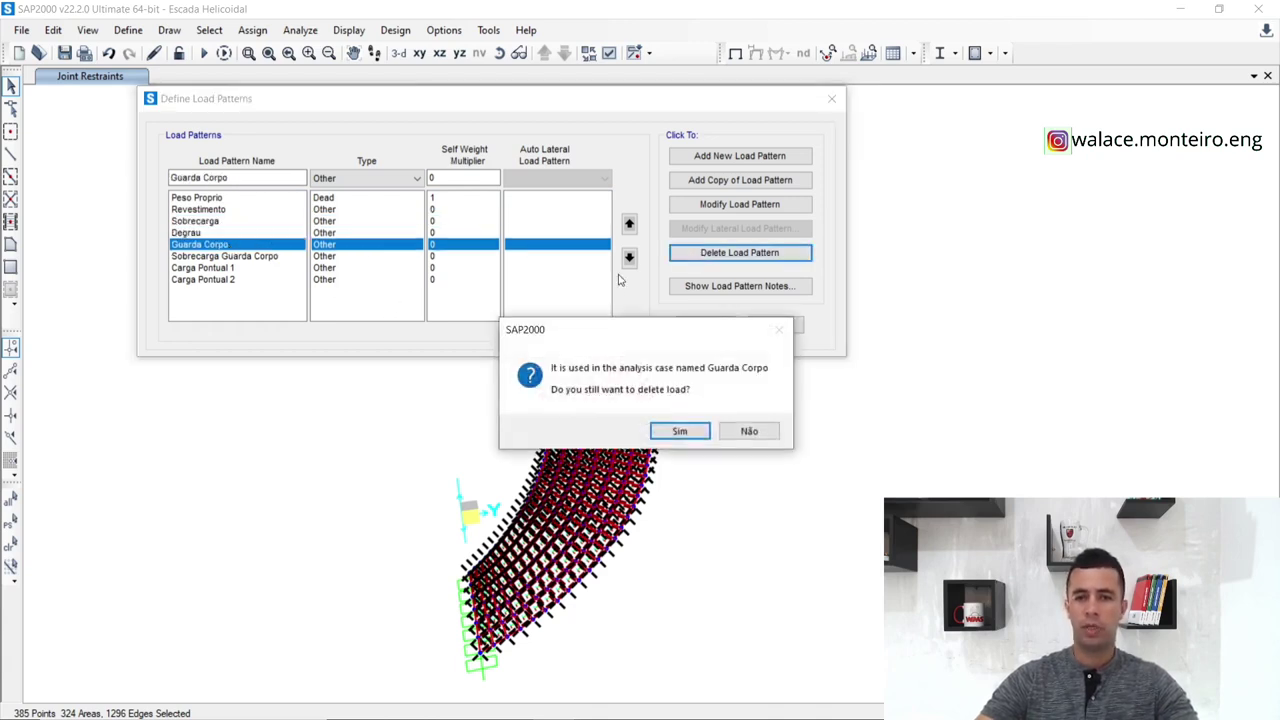
{"action": "left_click", "coordinate": [676, 431]}
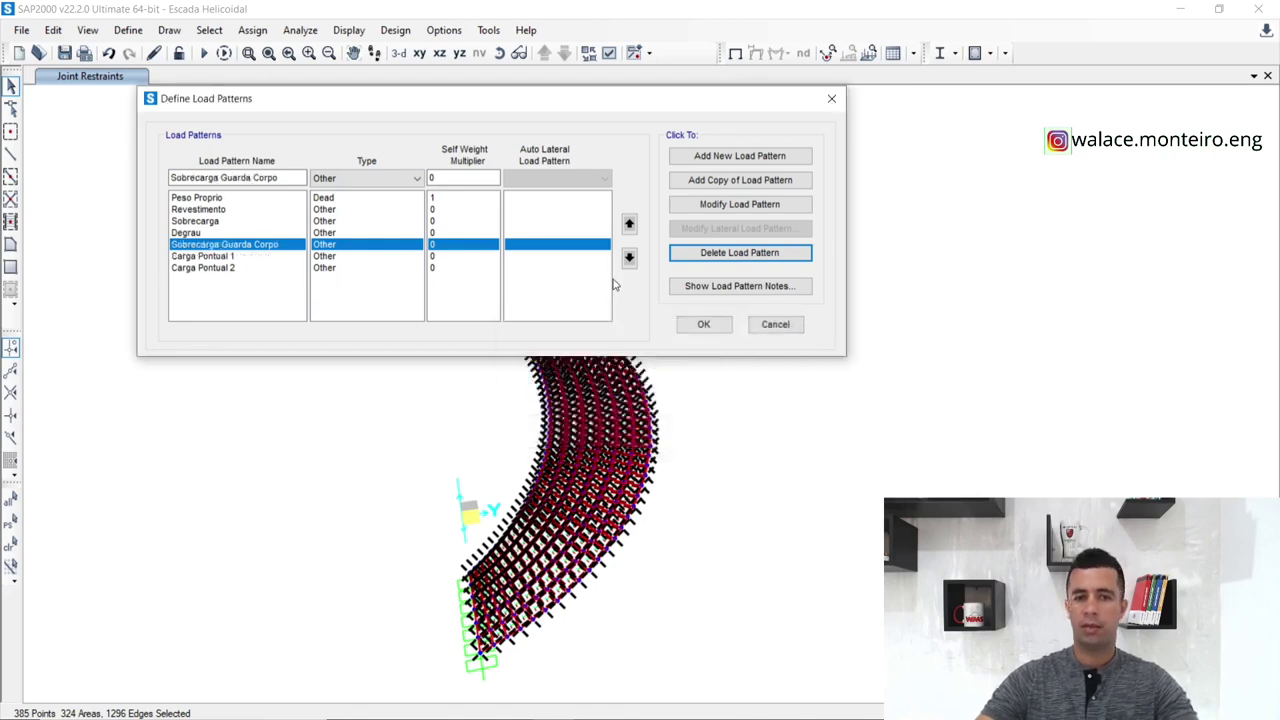
{"action": "left_click", "coordinate": [752, 258]}
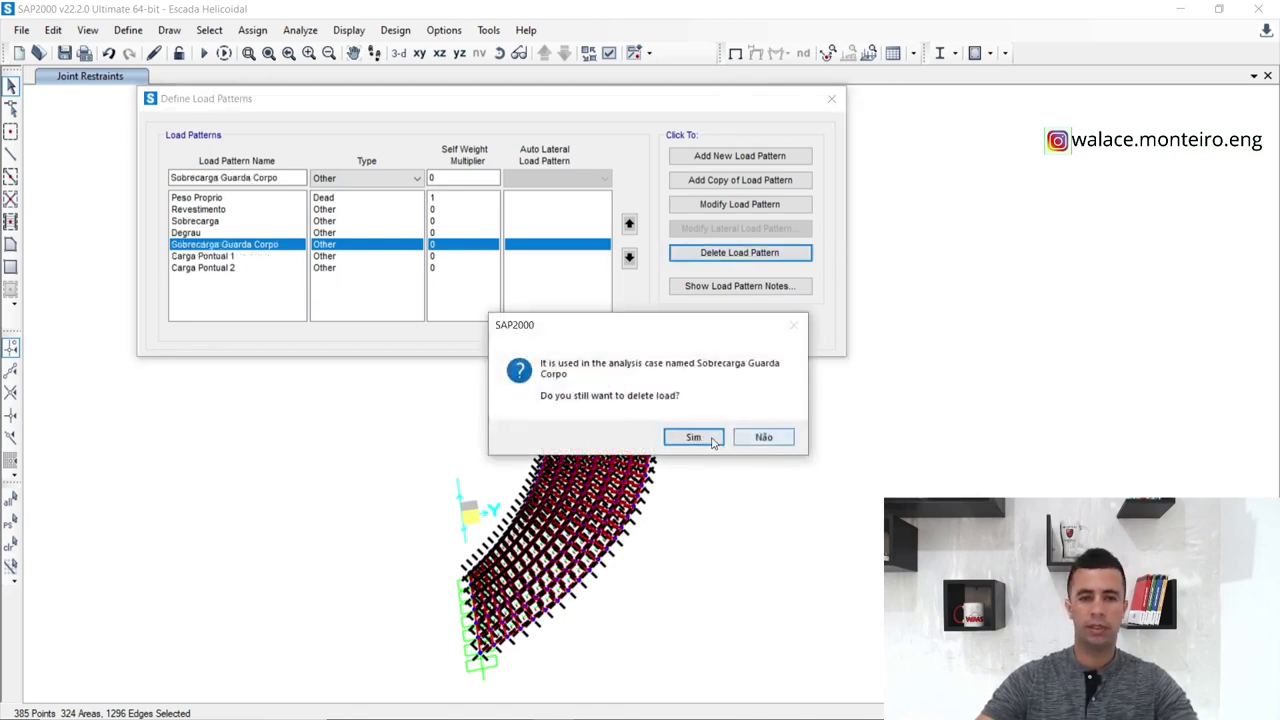
{"action": "left_click", "coordinate": [694, 436]}
Delete the load patterns Carga Pontual 1 and Carga Pontual 2 and accept the load pattern definitions.
{"action": "left_click", "coordinate": [730, 256]}
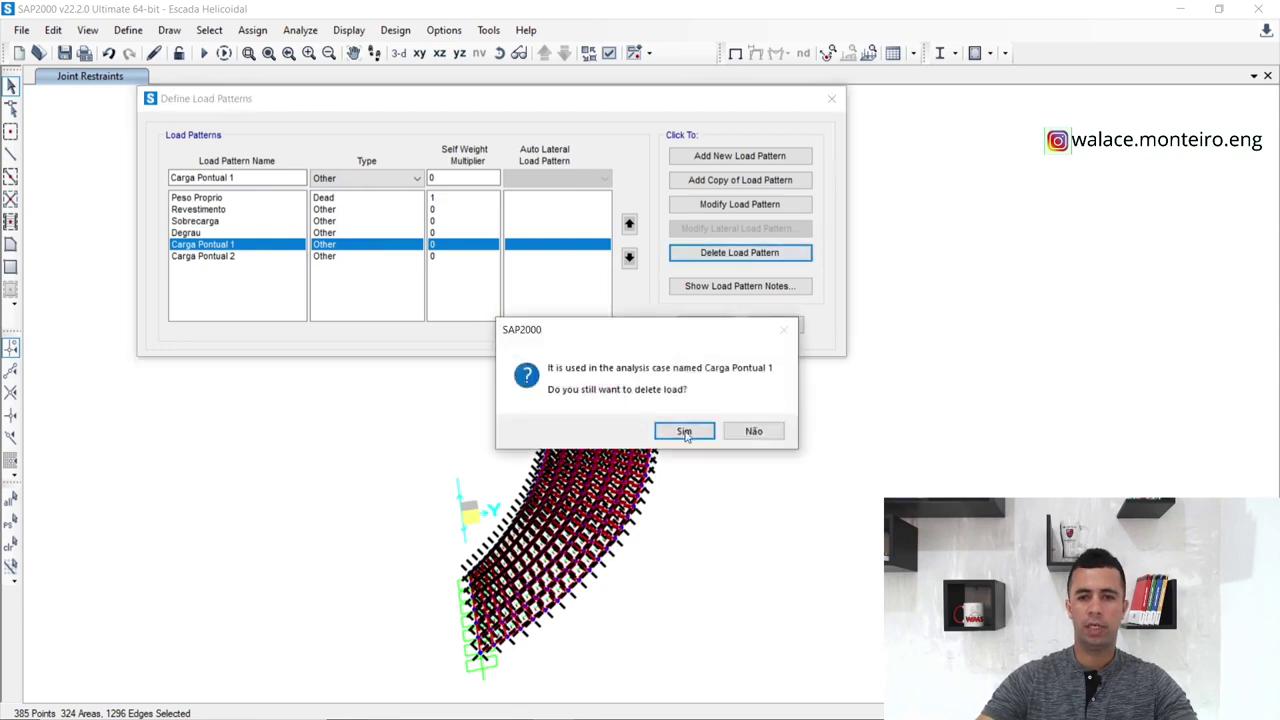
{"action": "left_click", "coordinate": [686, 434]}
{"action": "left_click", "coordinate": [750, 256]}
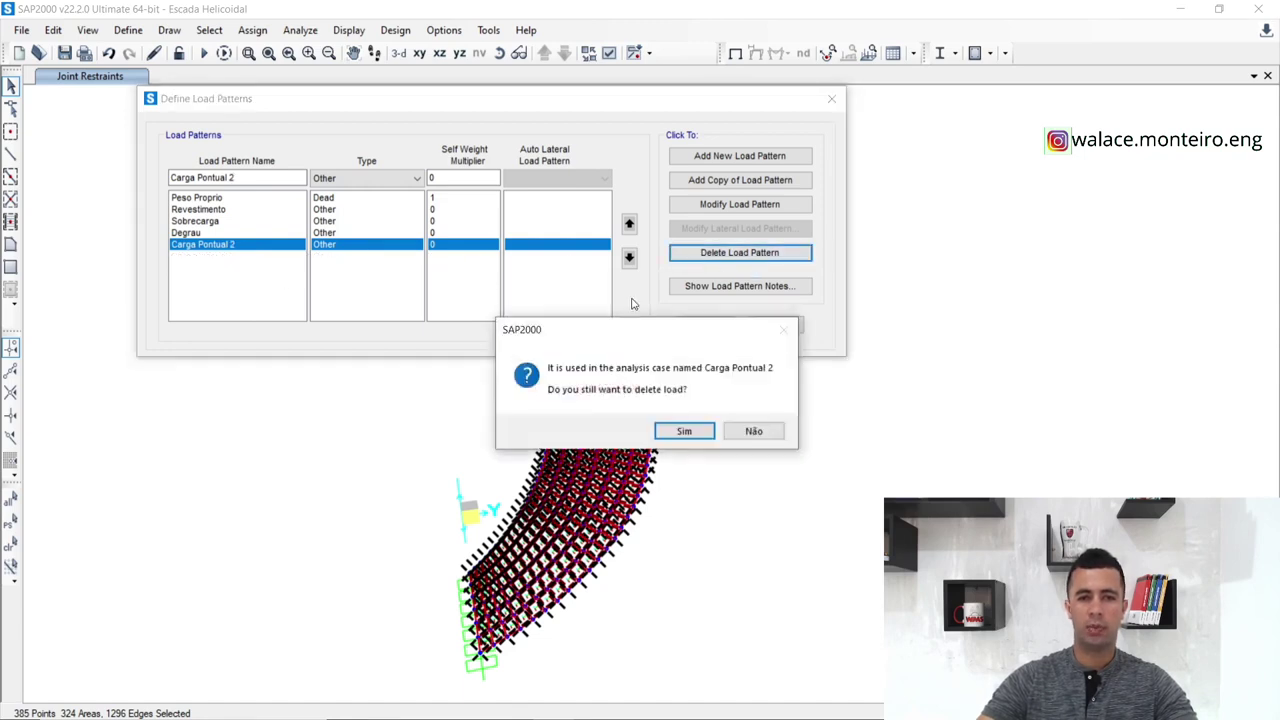
{"action": "left_click", "coordinate": [684, 431]}
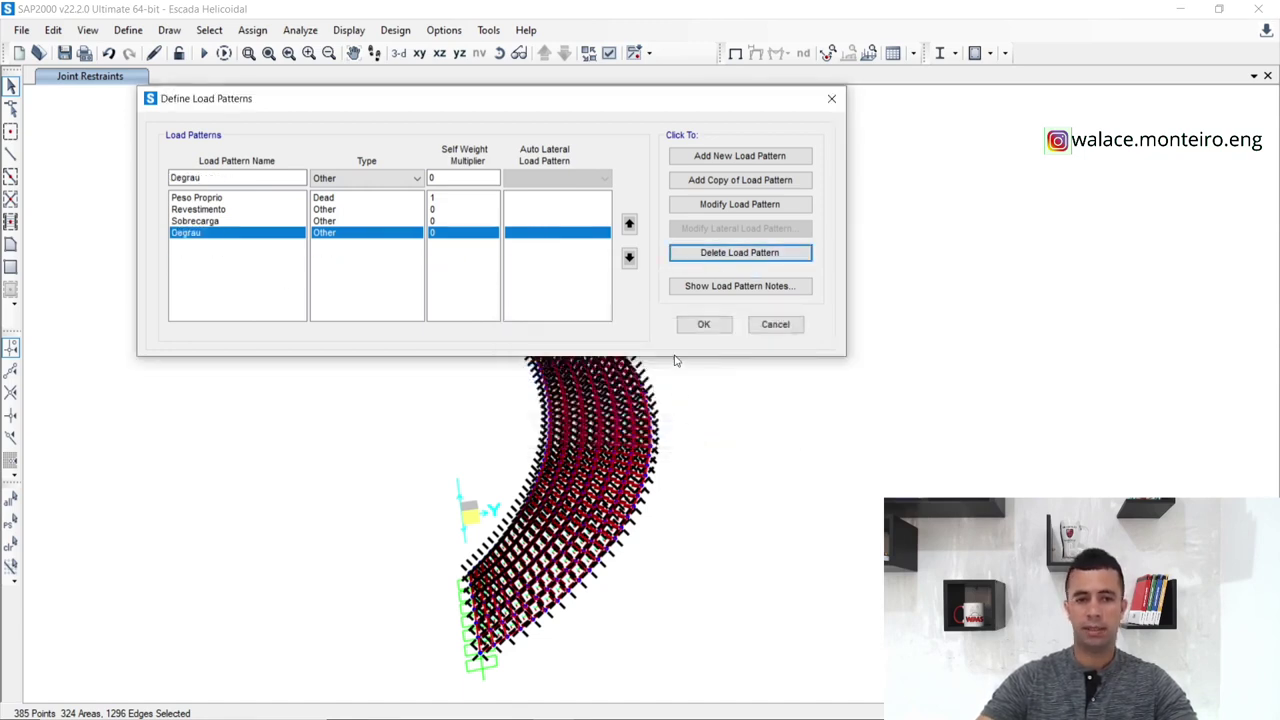
{"action": "left_click", "coordinate": [705, 326]}
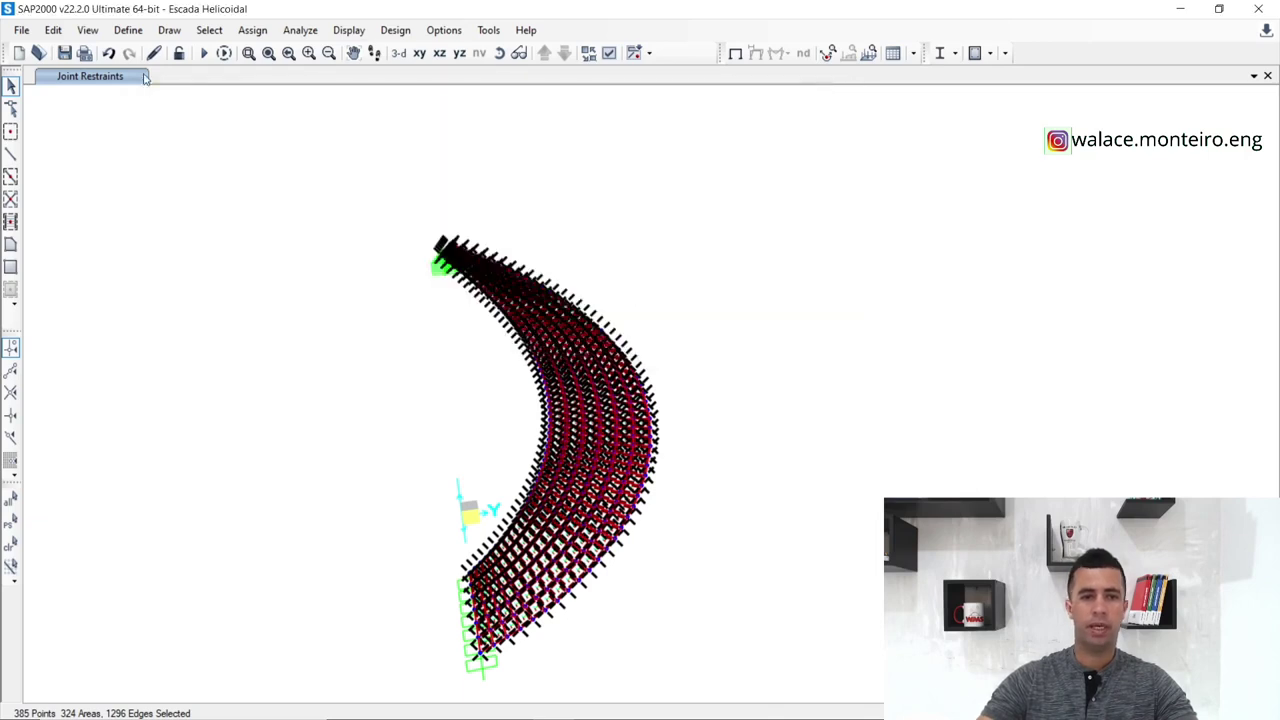
Delete the load cases Carga Pontual 2 and Carga Pontual 1.
{"action": "left_click", "coordinate": [128, 30]}
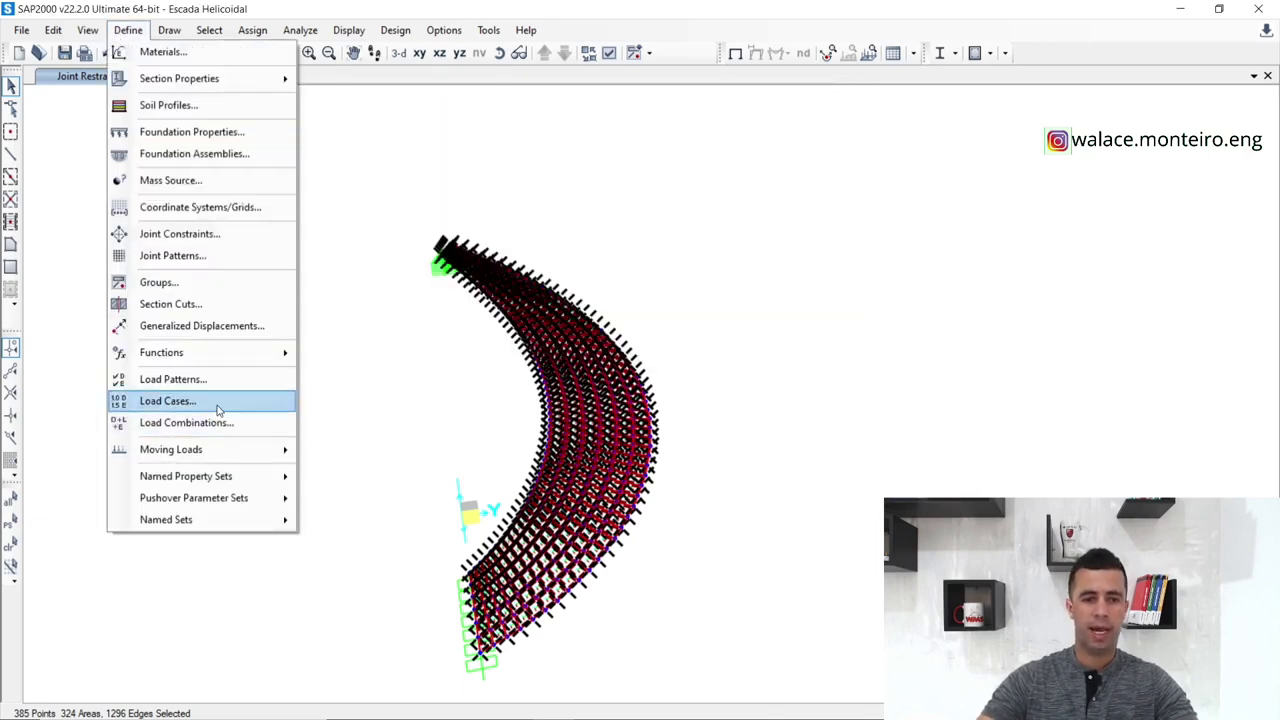
{"action": "left_click", "coordinate": [214, 401]}
{"action": "left_click", "coordinate": [430, 386]}
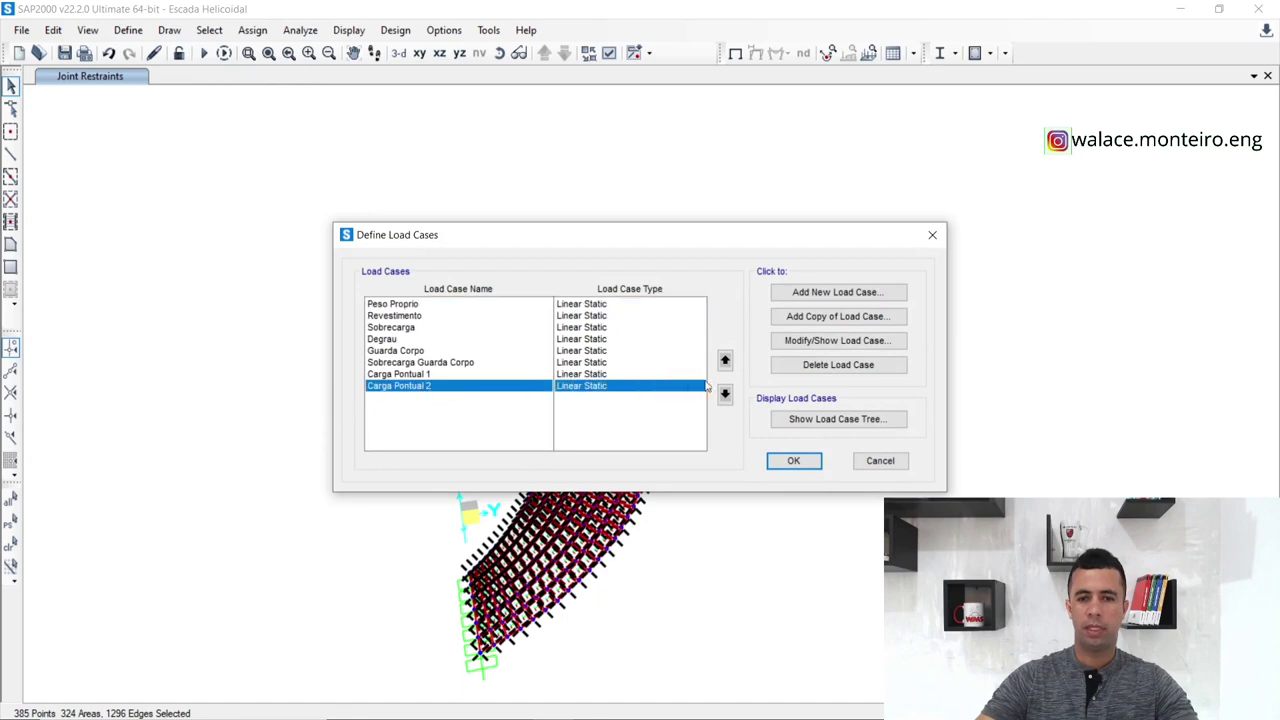
{"action": "left_click", "coordinate": [778, 366]}
{"action": "left_click", "coordinate": [677, 430]}
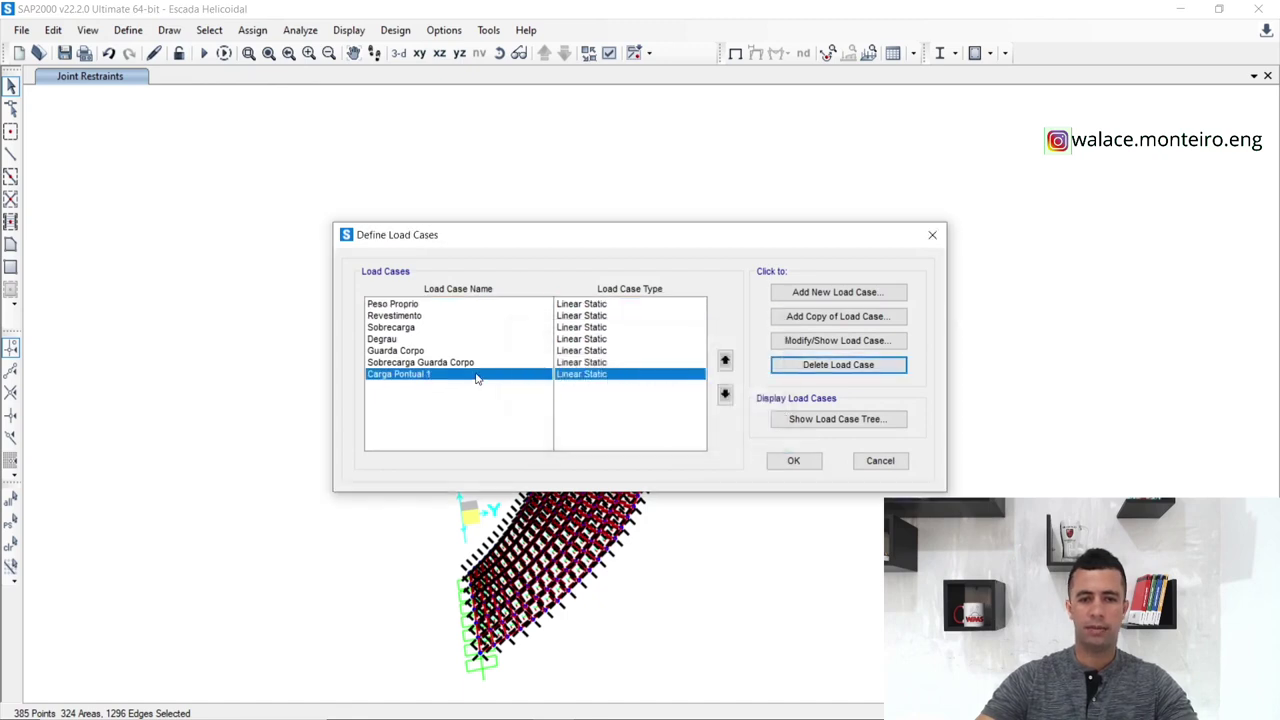
{"action": "left_click", "coordinate": [815, 367]}
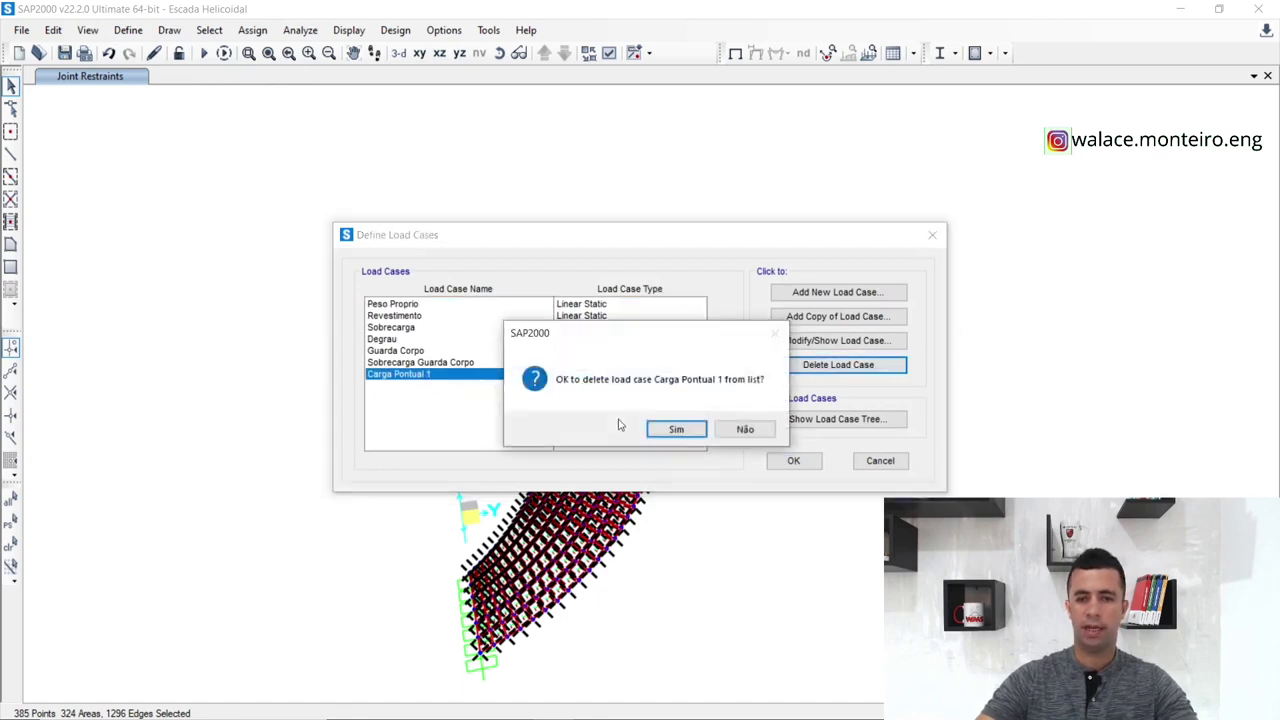
{"action": "left_click", "coordinate": [675, 428]}
Delete the load cases Sobrecarga Guarda Corpo and Guarda Corpo and accept the load case definitions.
{"action": "left_click", "coordinate": [776, 370]}
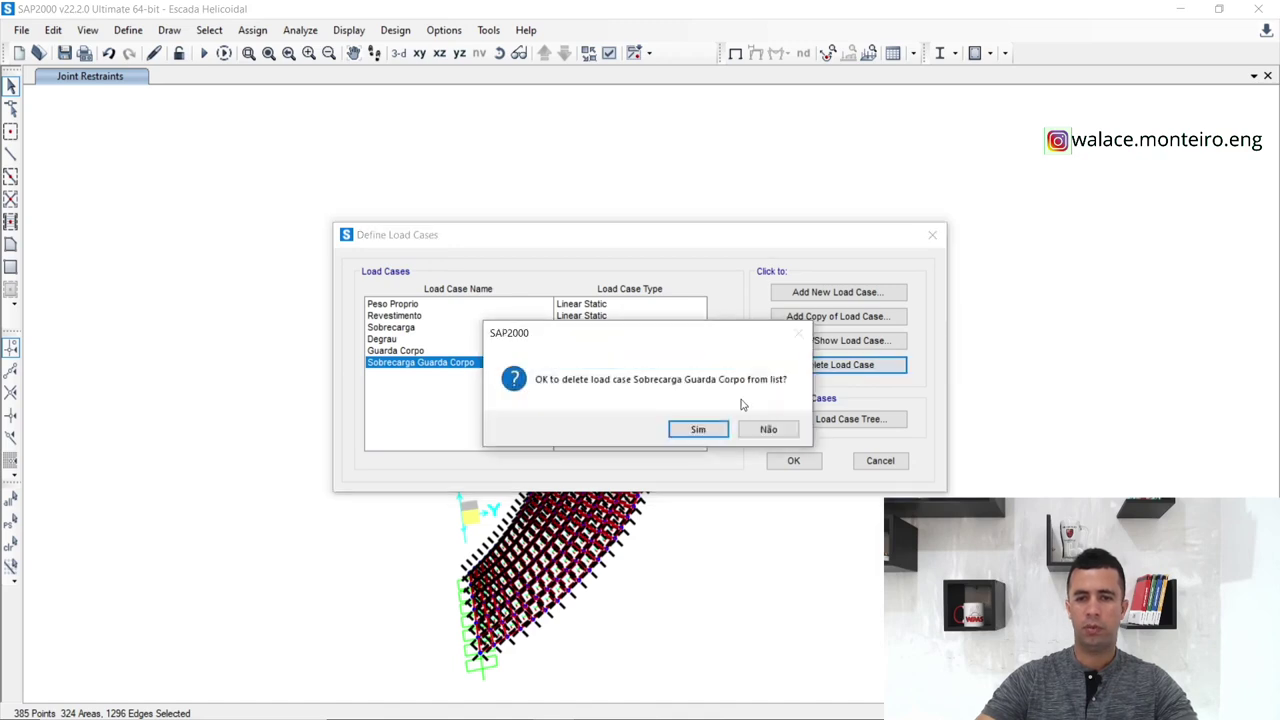
{"action": "left_click", "coordinate": [692, 429]}
{"action": "left_click", "coordinate": [813, 364]}
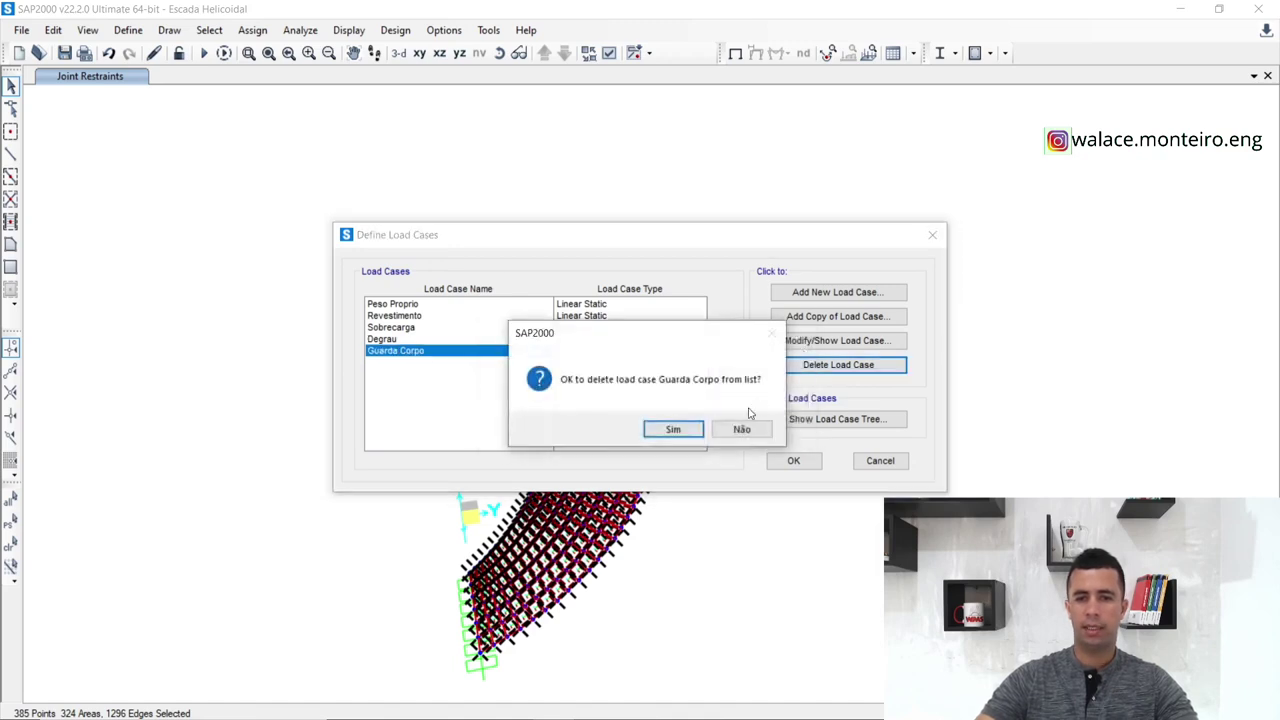
{"action": "left_click", "coordinate": [675, 429]}
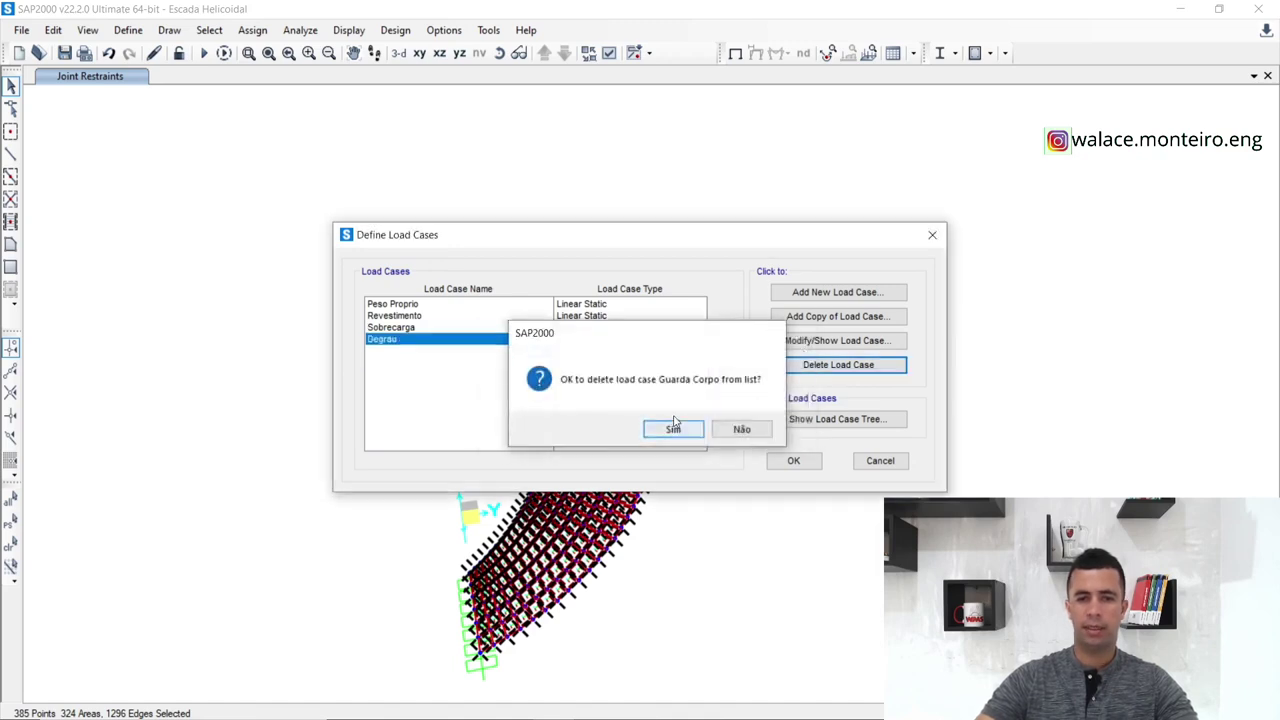
{"action": "left_click", "coordinate": [403, 327]}
{"action": "left_click", "coordinate": [410, 316]}
{"action": "left_click", "coordinate": [416, 305]}
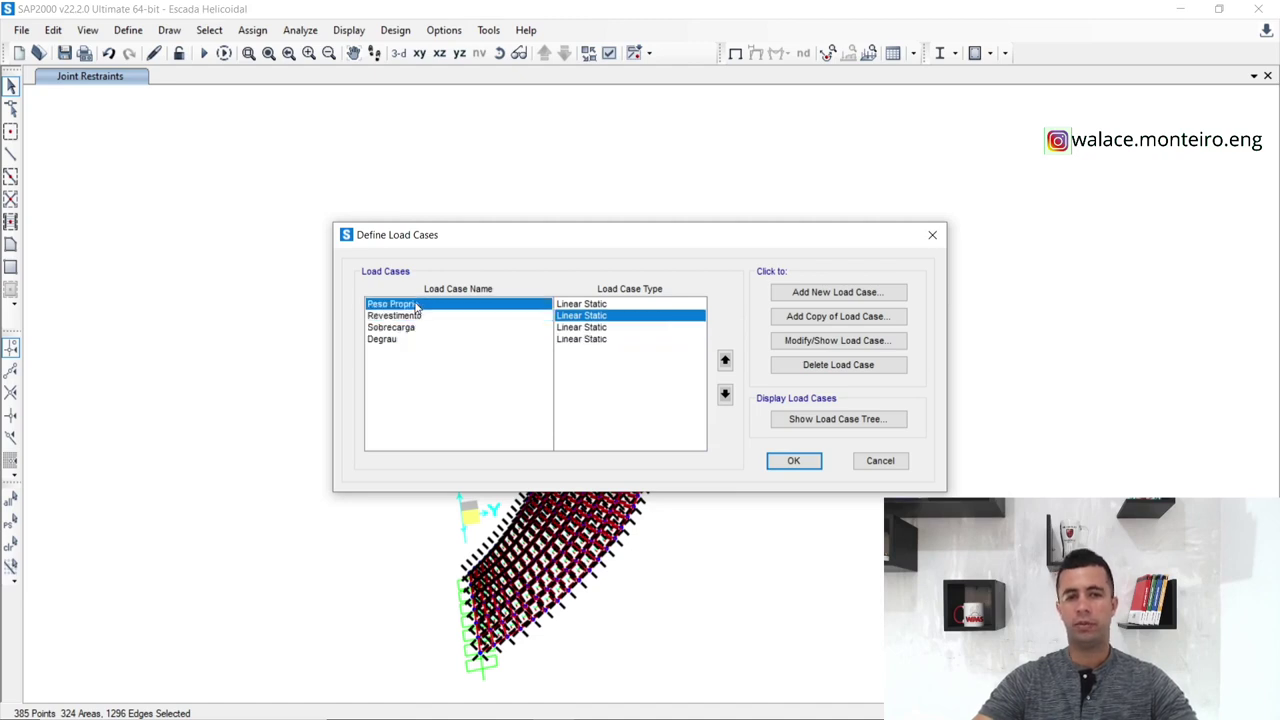
{"action": "left_click", "coordinate": [793, 461]}
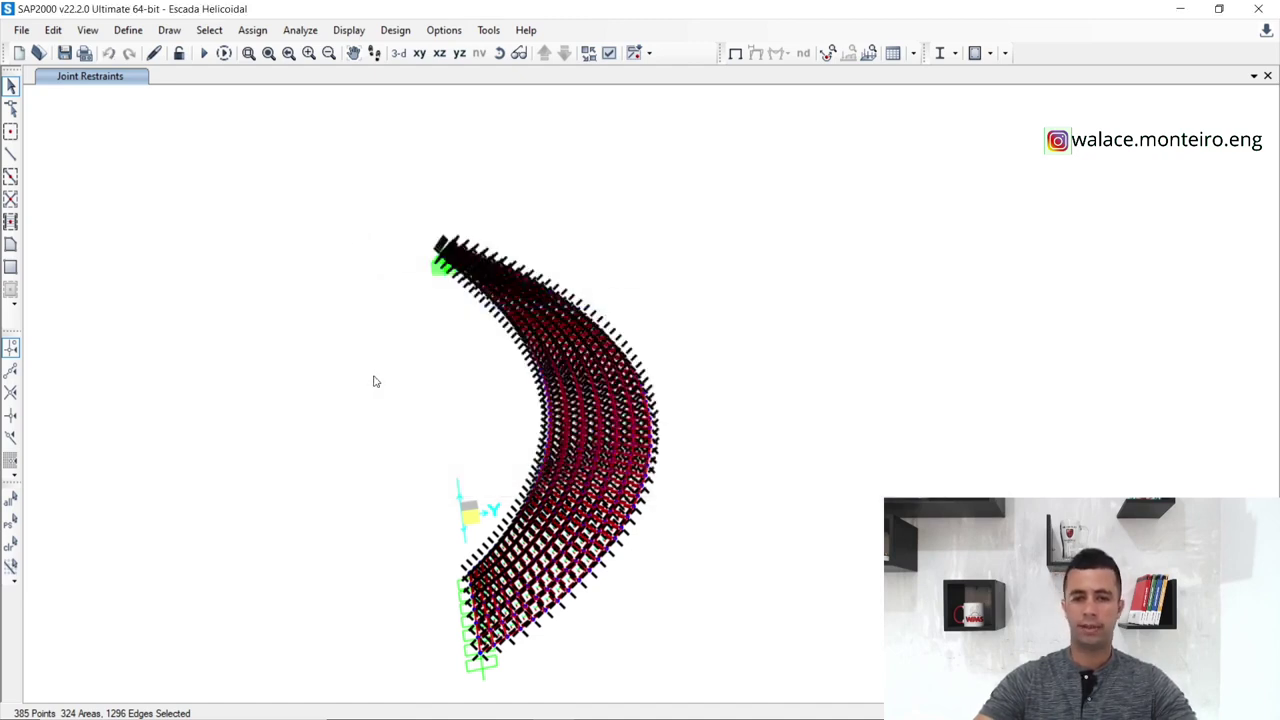
Check the list of defined load cases and close it without changes.
{"action": "left_click", "coordinate": [128, 30]}
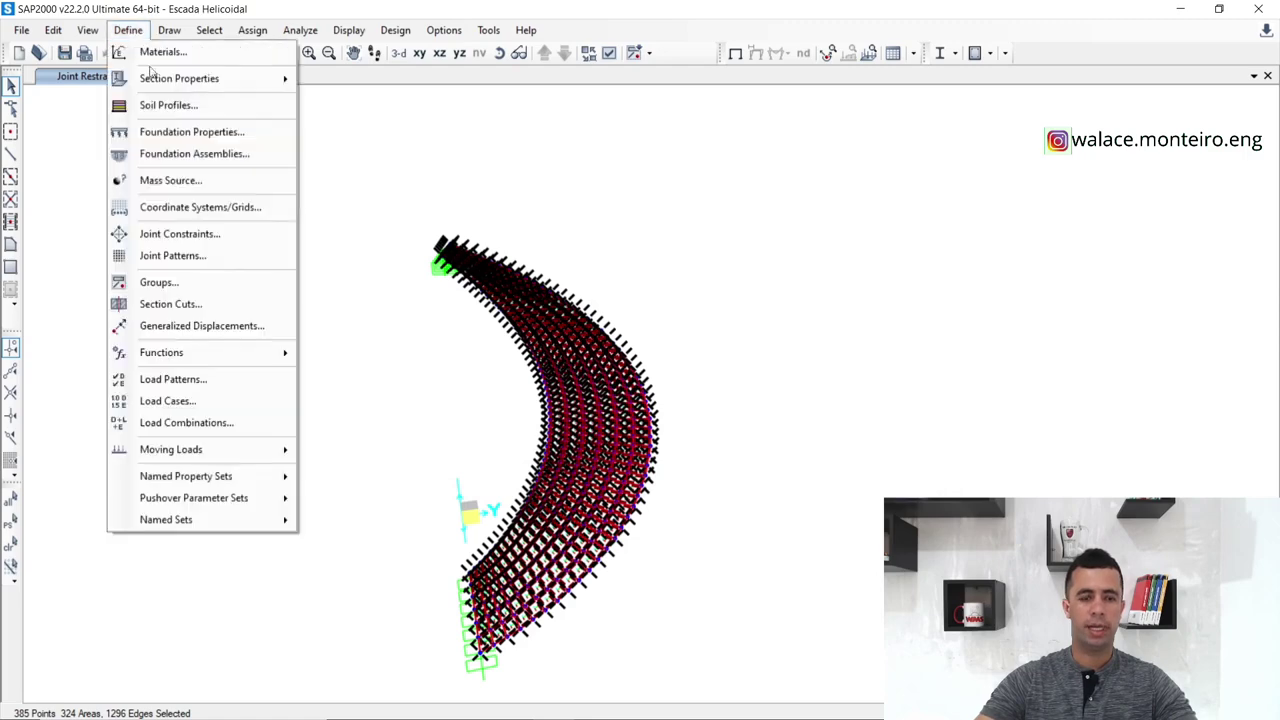
{"action": "left_click", "coordinate": [235, 405]}
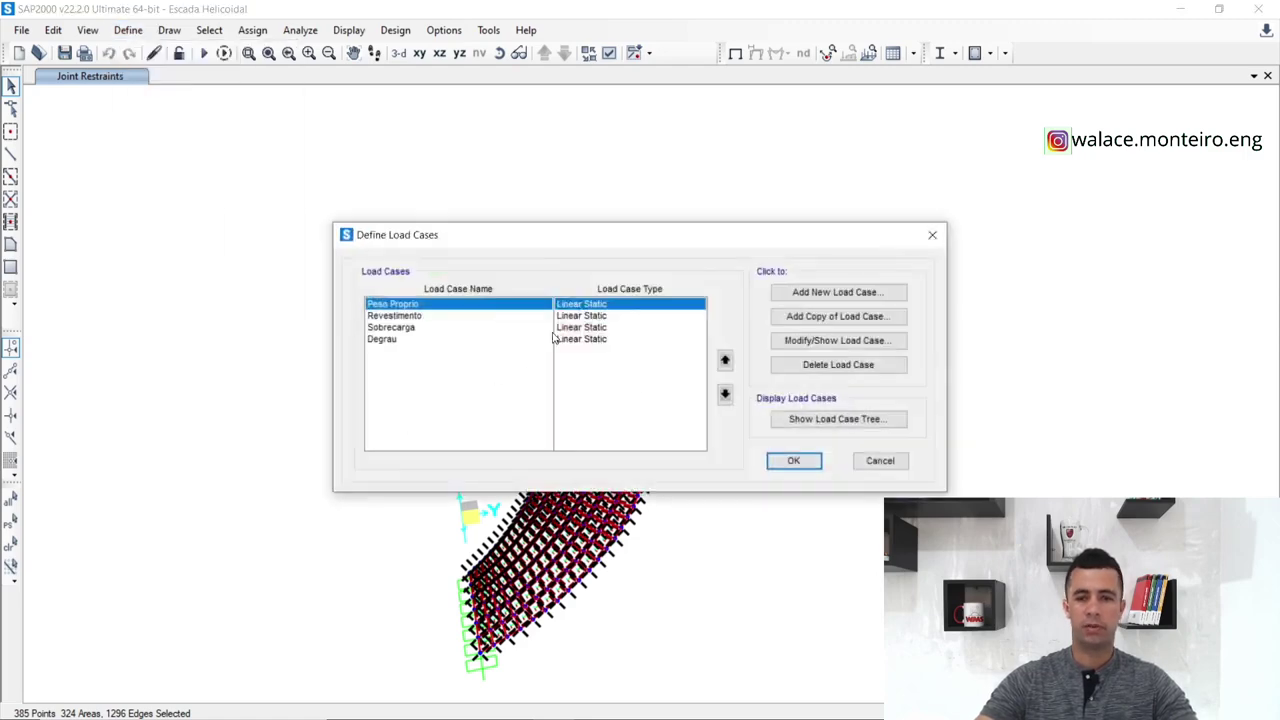
{"action": "left_click", "coordinate": [932, 234]}
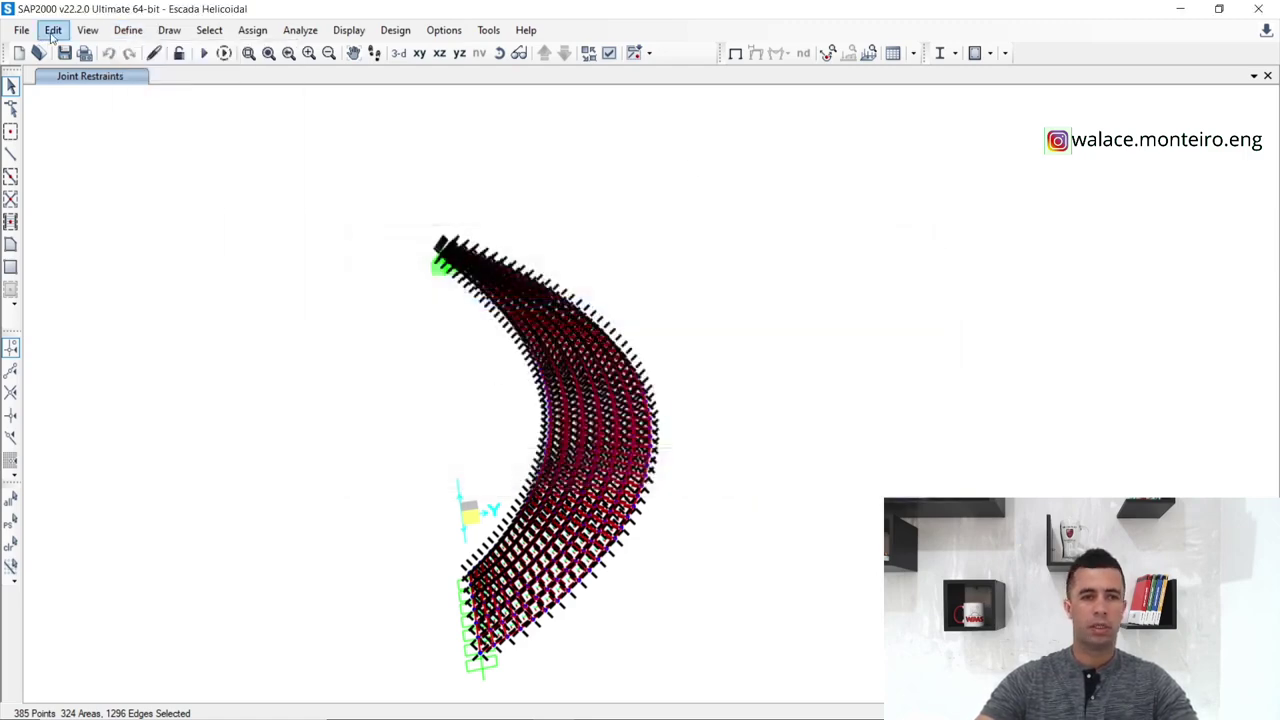
Review the load cases and scale factors in the ELU load combination.
{"action": "left_click", "coordinate": [128, 30]}
{"action": "left_click", "coordinate": [252, 422]}
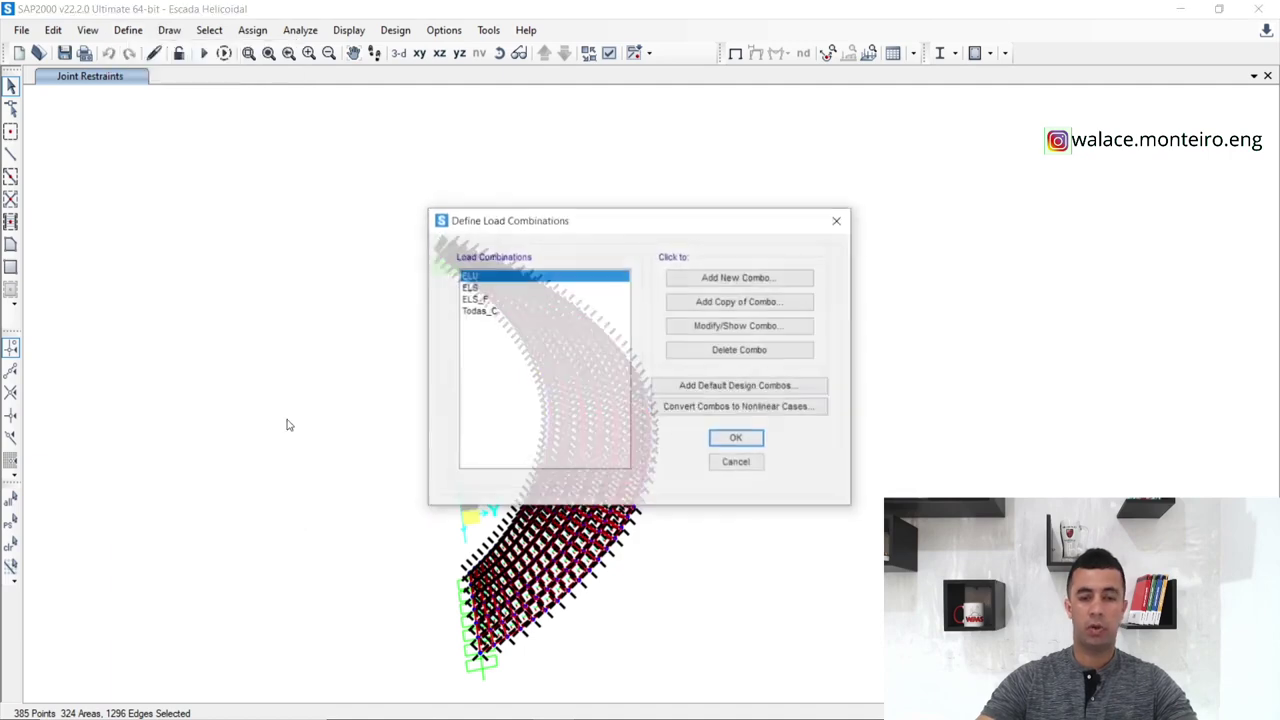
{"action": "left_click_drag", "start_coordinate": [723, 229], "coordinate": [613, 124]}
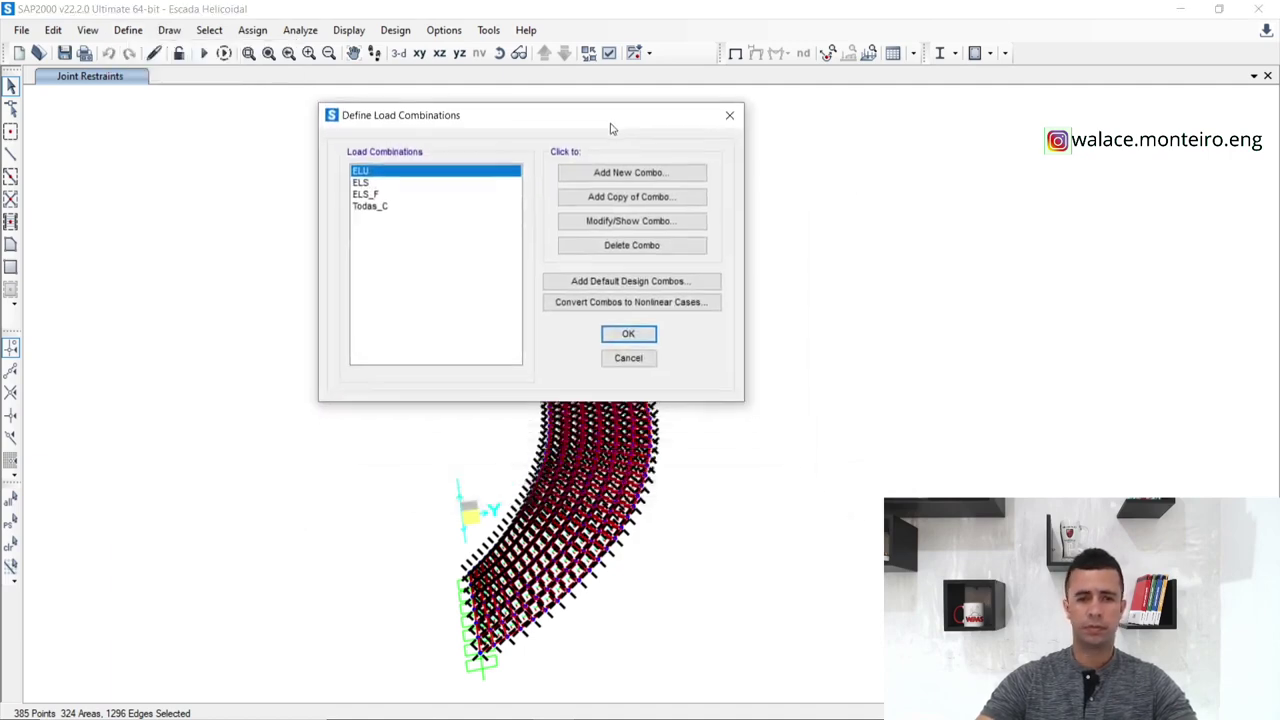
{"action": "left_click", "coordinate": [659, 221]}
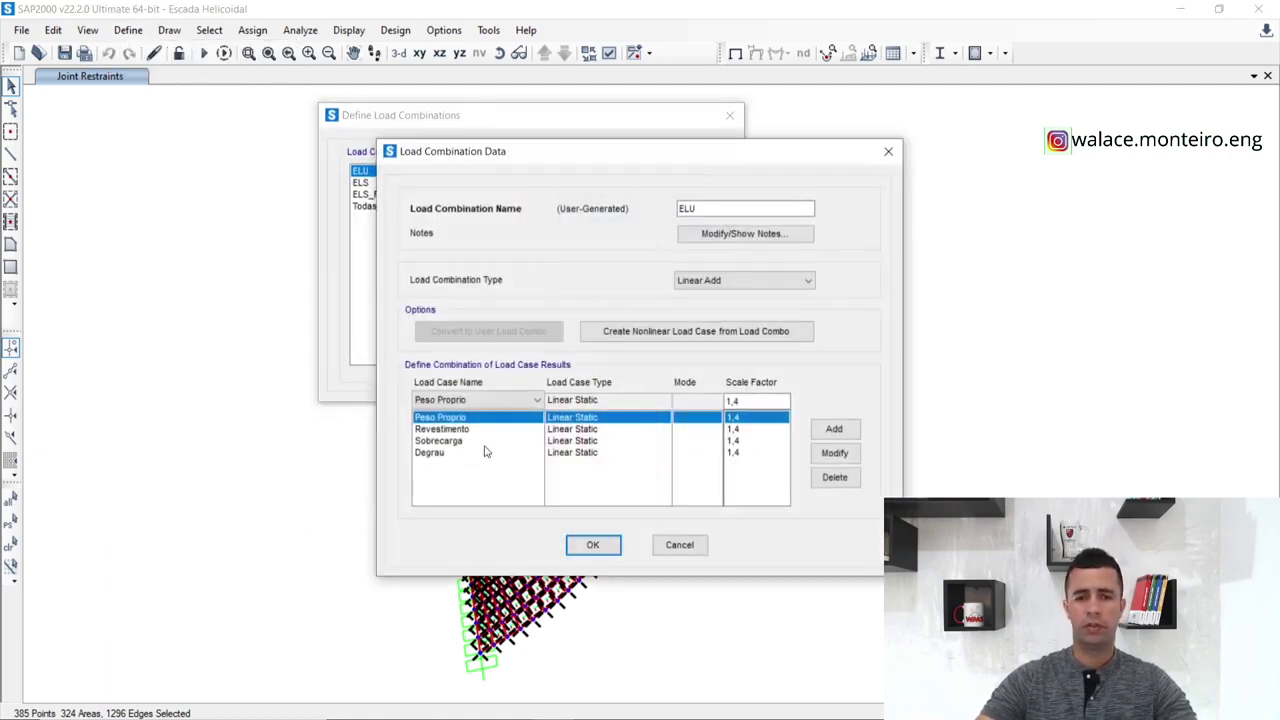
{"action": "left_click", "coordinate": [435, 454]}
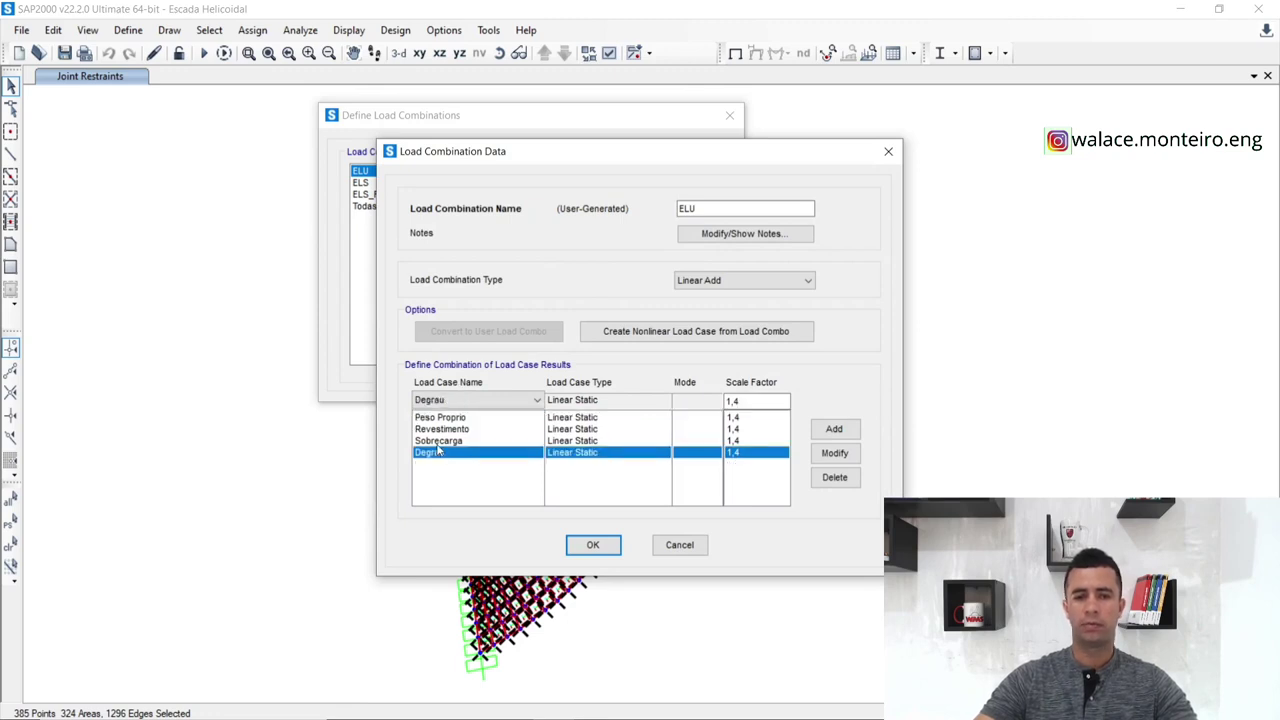
{"action": "left_click", "coordinate": [438, 442]}
{"action": "left_click", "coordinate": [448, 432]}
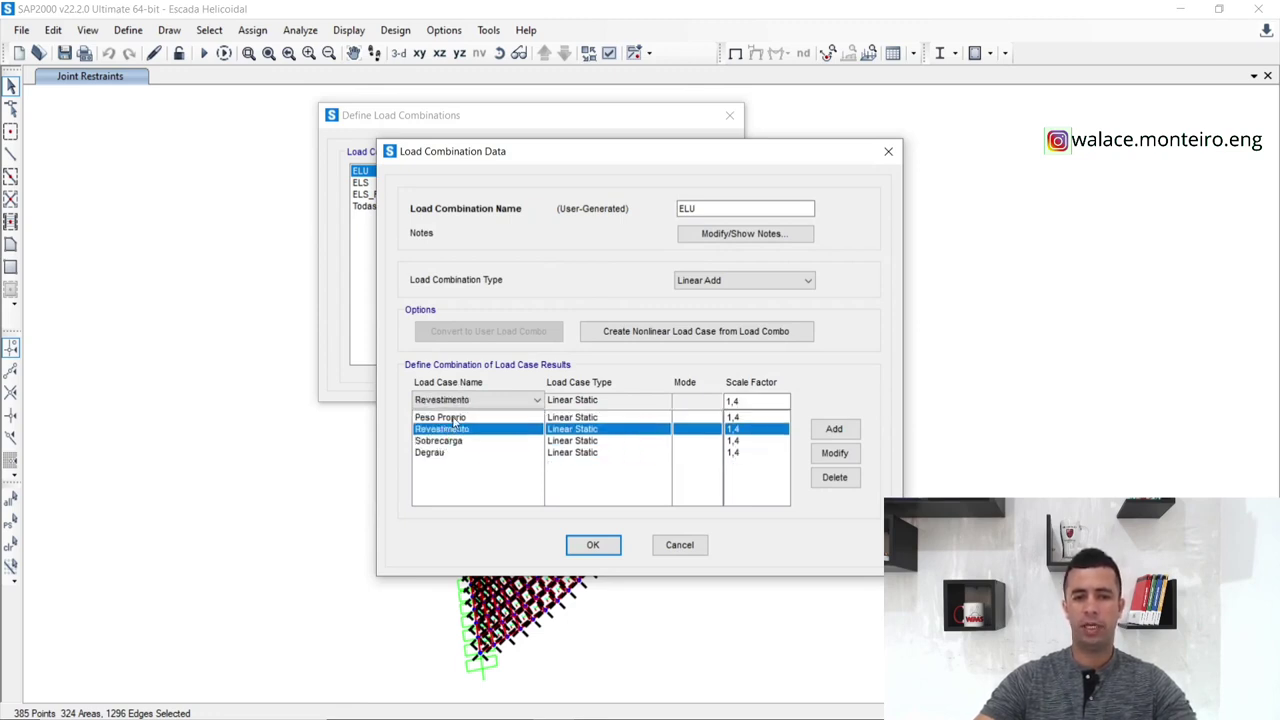
{"action": "left_click", "coordinate": [452, 418]}
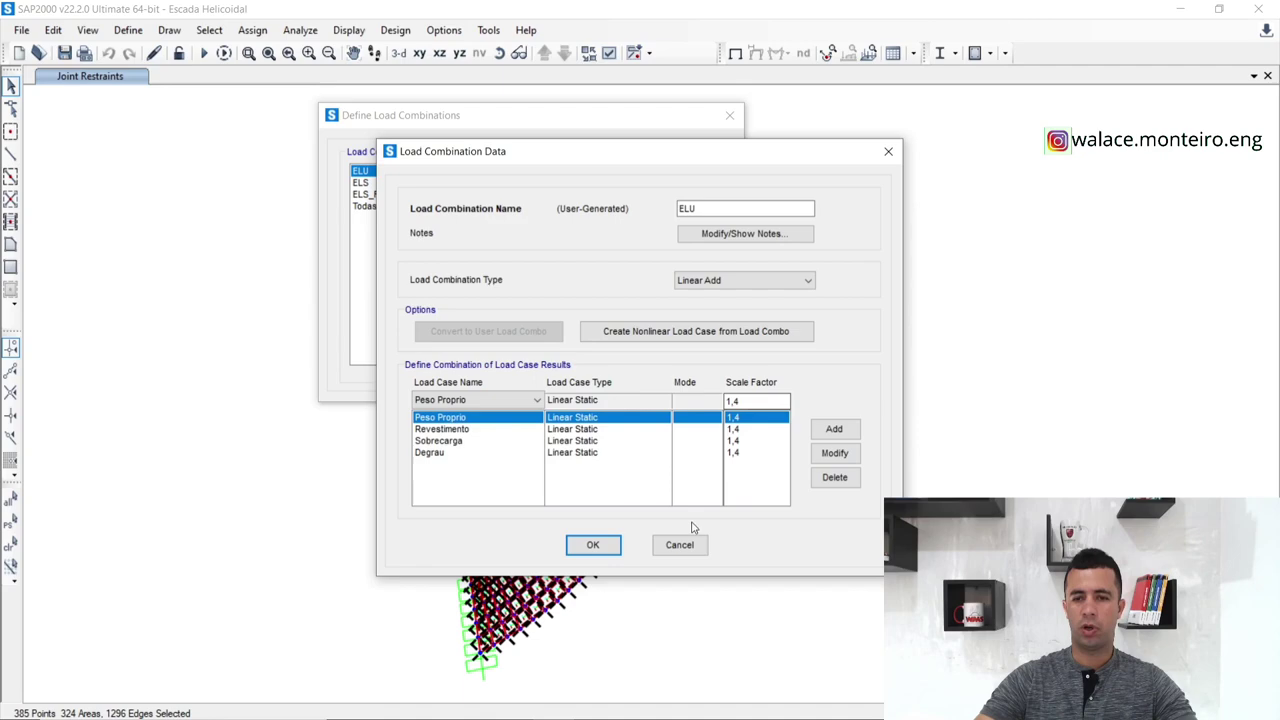
{"action": "left_click", "coordinate": [593, 544]}
Review the load cases and scale factors in the ELS load combination.
{"action": "left_click", "coordinate": [392, 183]}
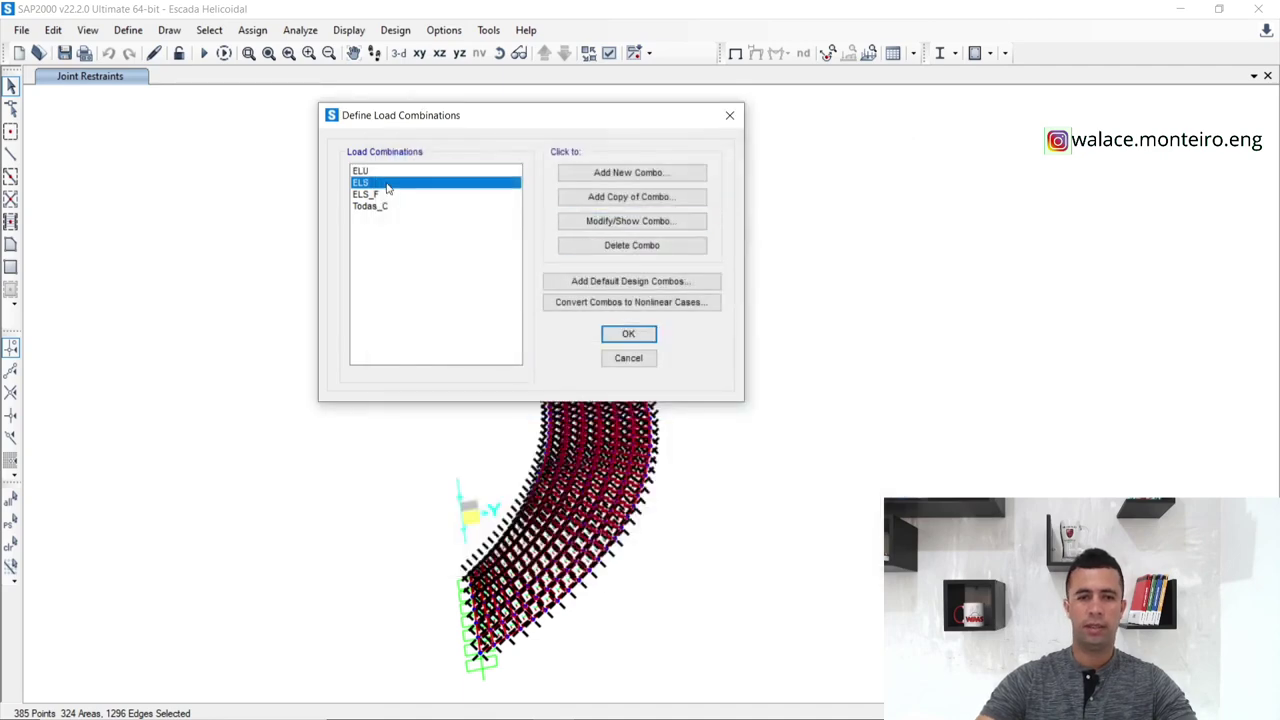
{"action": "left_click", "coordinate": [628, 221]}
{"action": "left_click", "coordinate": [455, 459]}
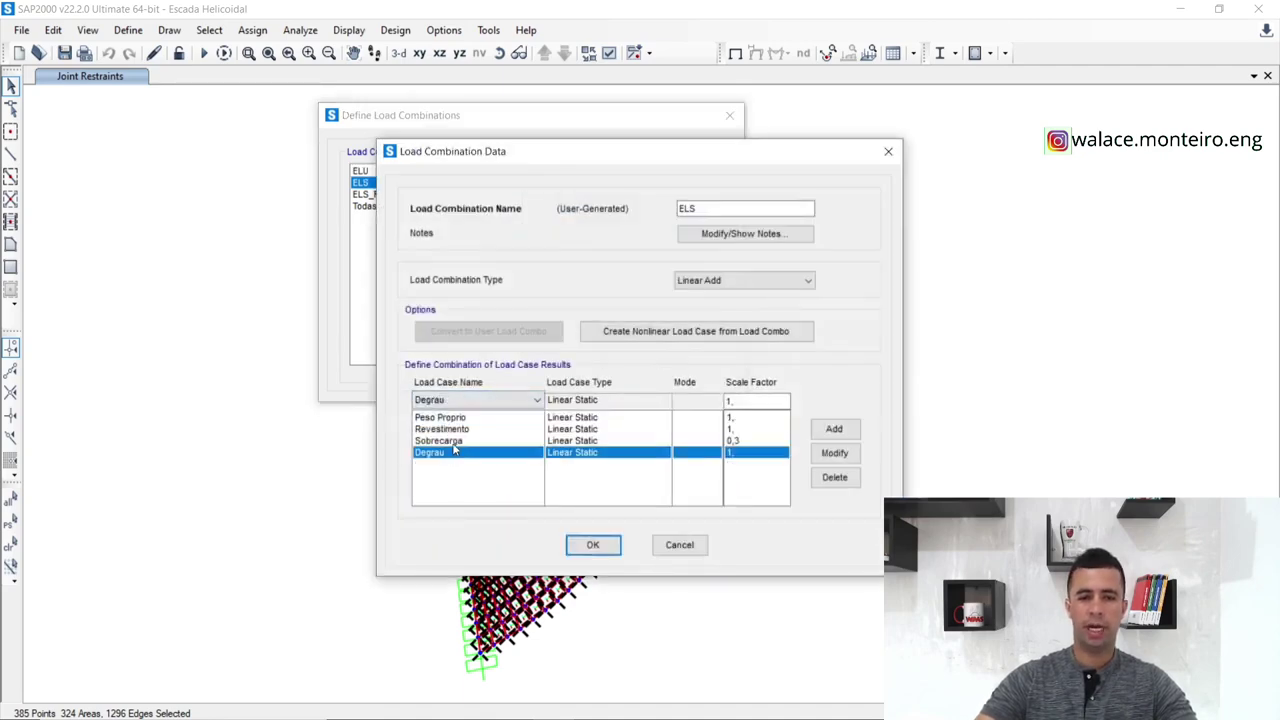
{"action": "left_click", "coordinate": [454, 446]}
{"action": "left_click", "coordinate": [459, 429]}
{"action": "left_click", "coordinate": [462, 418]}
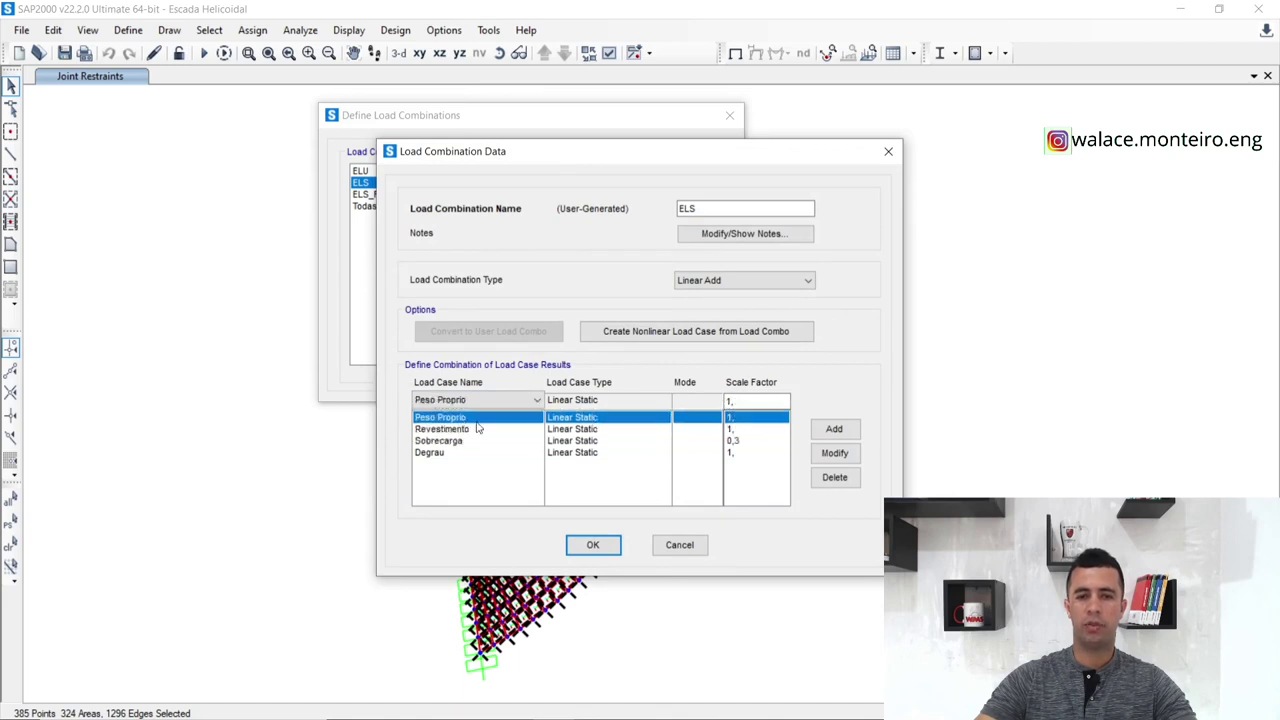
{"action": "left_click", "coordinate": [576, 546]}
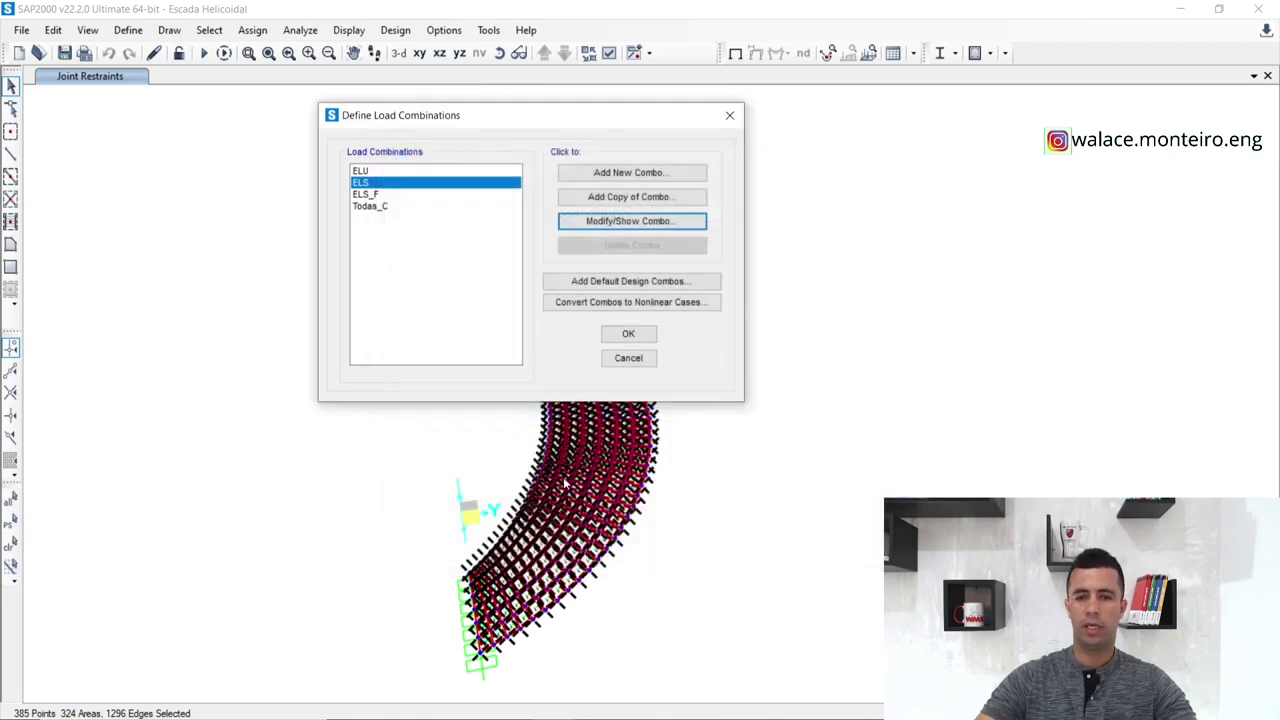
Review the contents and scale factor of the ELS_F load combination.
{"action": "left_click", "coordinate": [393, 198]}
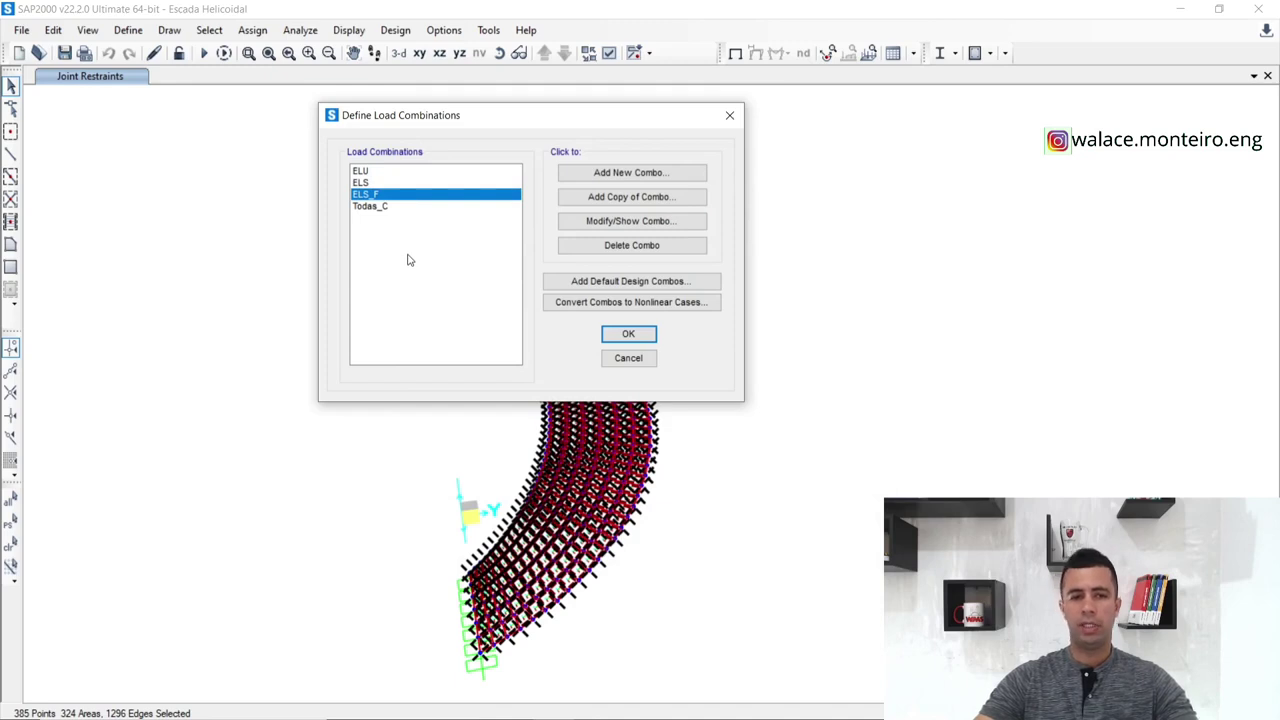
{"action": "left_click", "coordinate": [598, 222]}
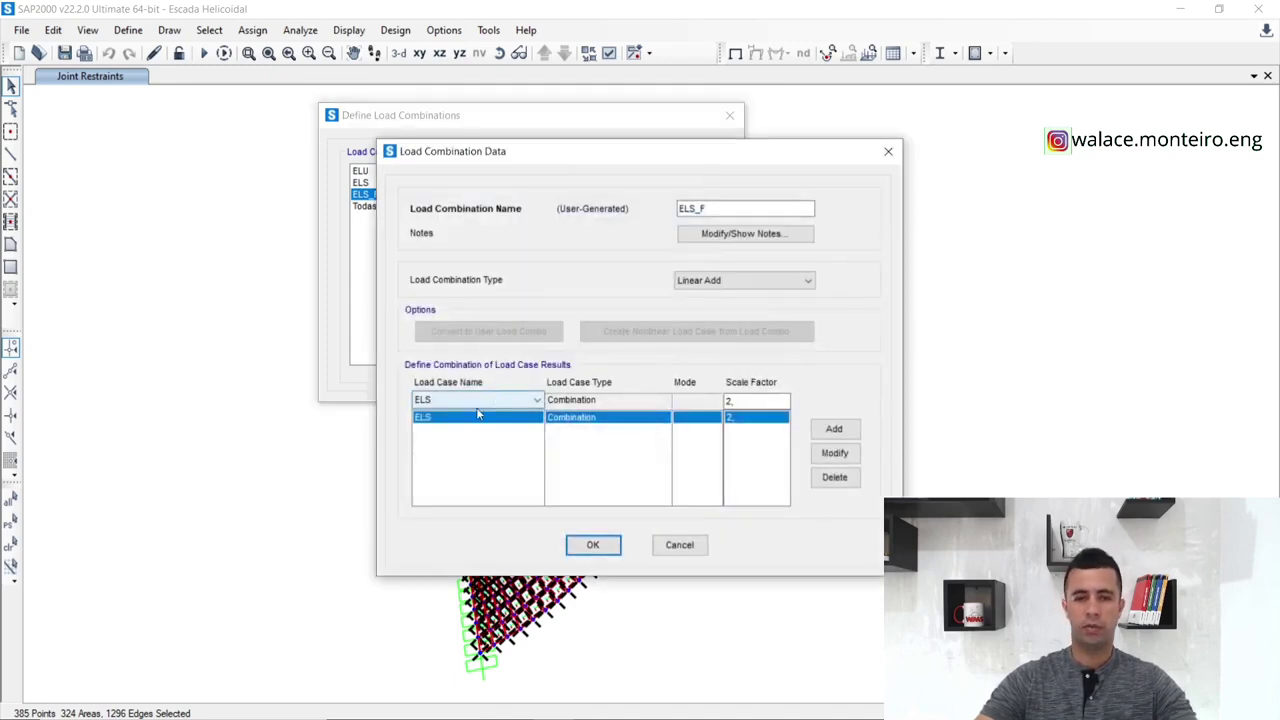
{"action": "left_click", "coordinate": [445, 430]}
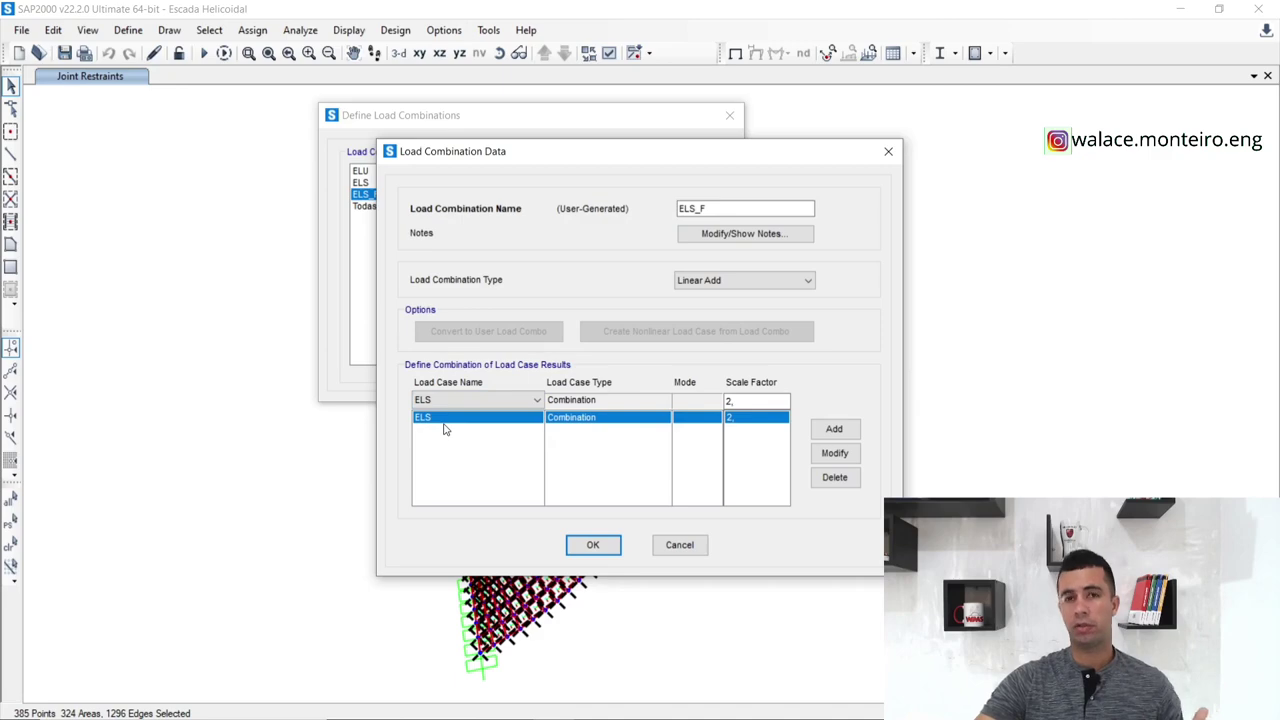
{"action": "left_click", "coordinate": [588, 546]}
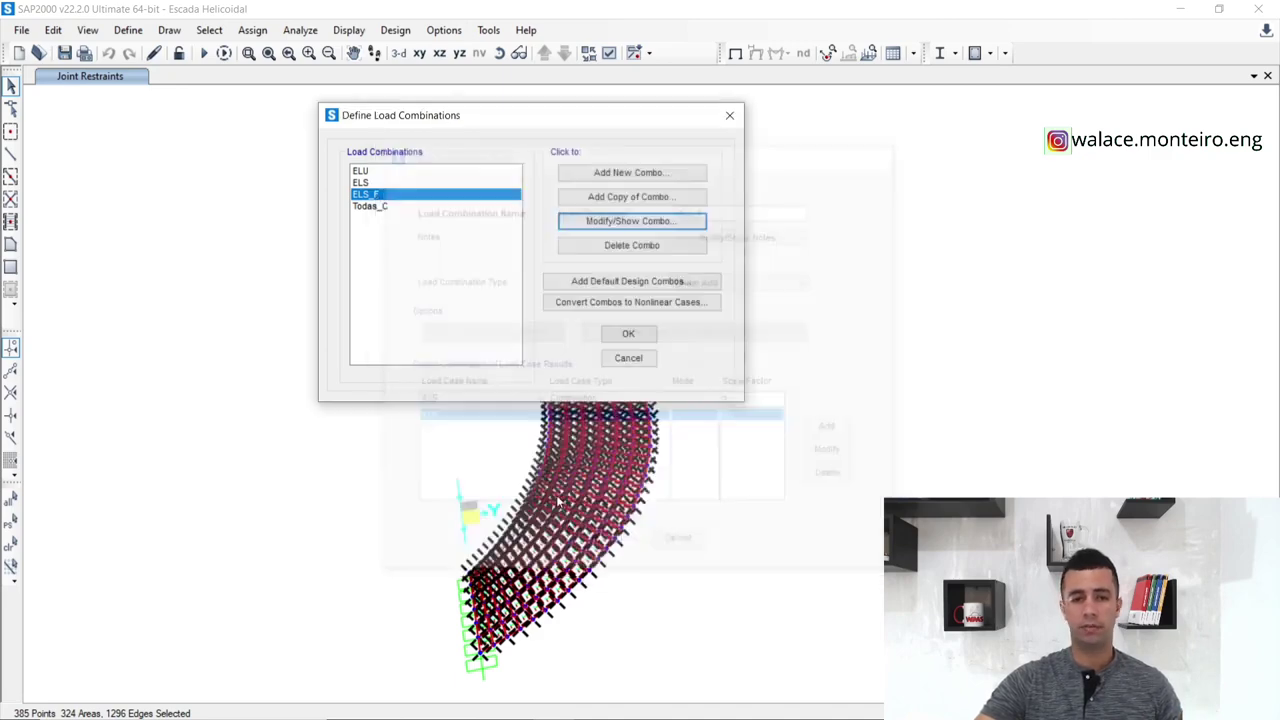
Review the load cases and scale factors in the Todas_C load combination and close the combination definitions.
{"action": "left_click", "coordinate": [396, 206]}
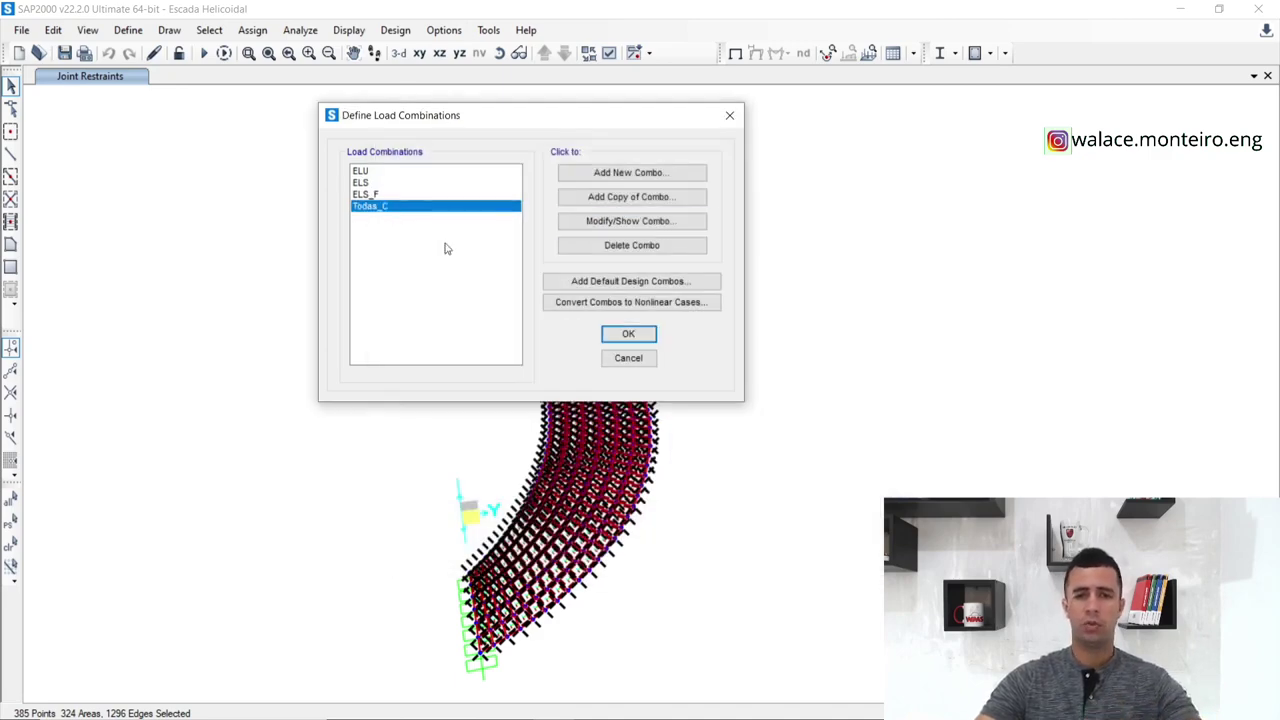
{"action": "left_click", "coordinate": [611, 220]}
{"action": "left_click", "coordinate": [443, 452]}
{"action": "left_click", "coordinate": [446, 441]}
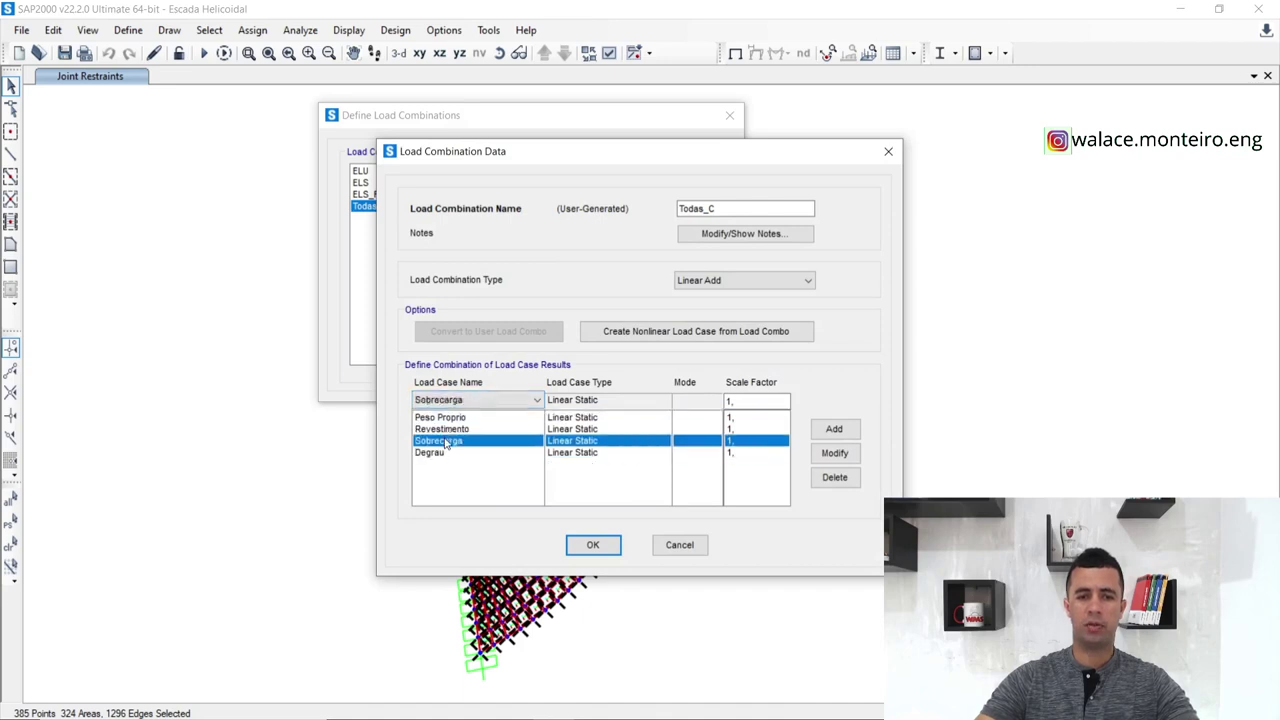
{"action": "left_click", "coordinate": [446, 430]}
{"action": "left_click", "coordinate": [446, 417]}
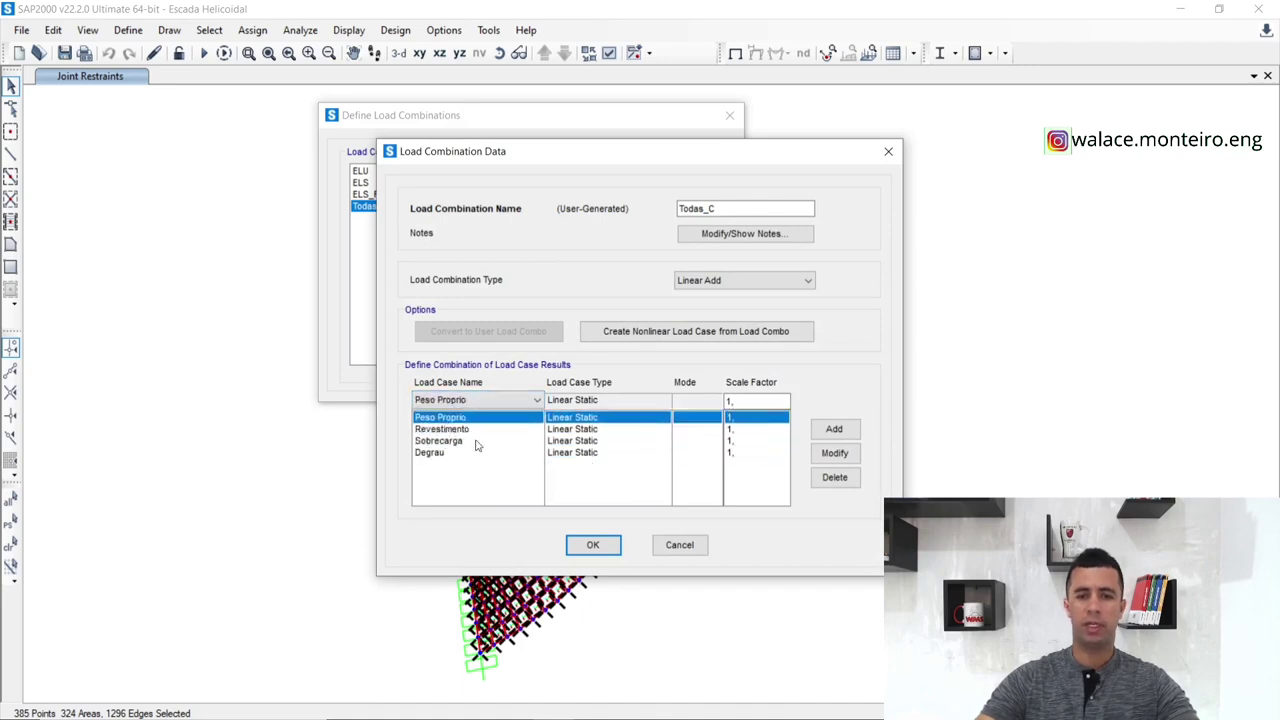
{"action": "left_click", "coordinate": [590, 545]}
{"action": "left_click", "coordinate": [628, 335]}
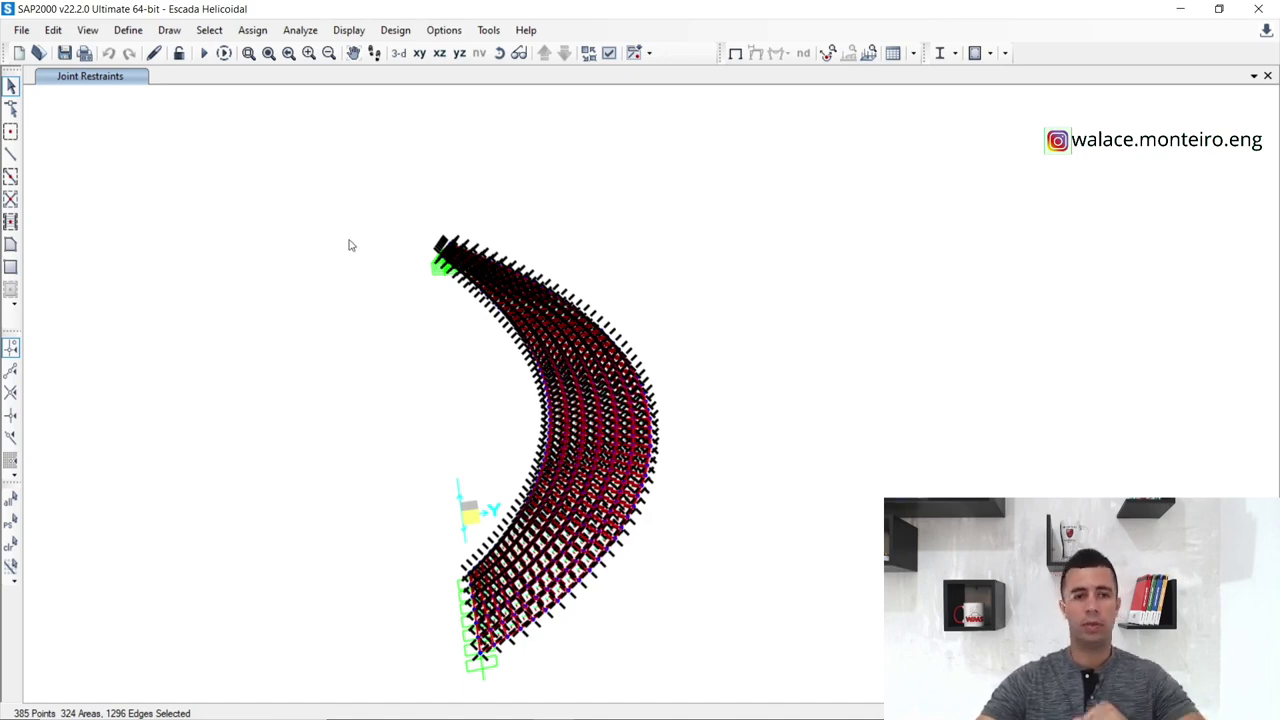
Assign a uniform gravity load of 1 kN/m² to the selected slab areas under the Revestimento pattern, adding to existing loads.
{"action": "left_click", "coordinate": [257, 33]}
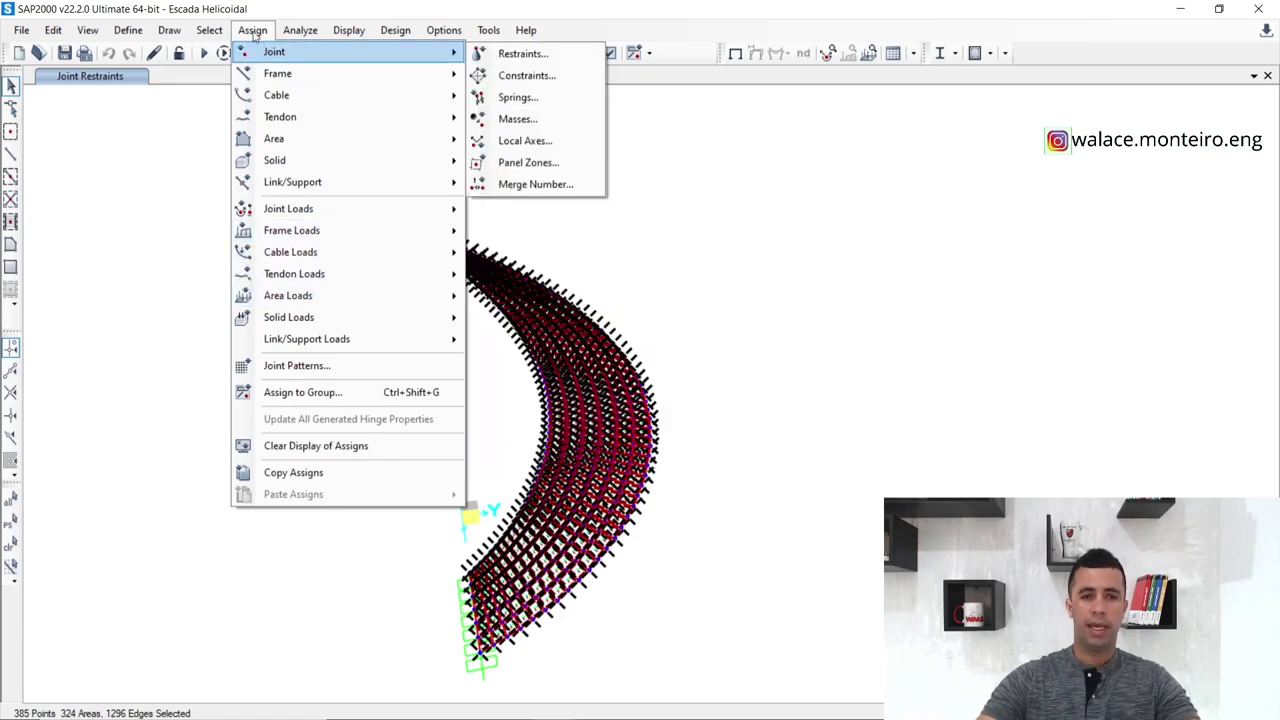
{"action": "mouse_move", "coordinate": [358, 297]}
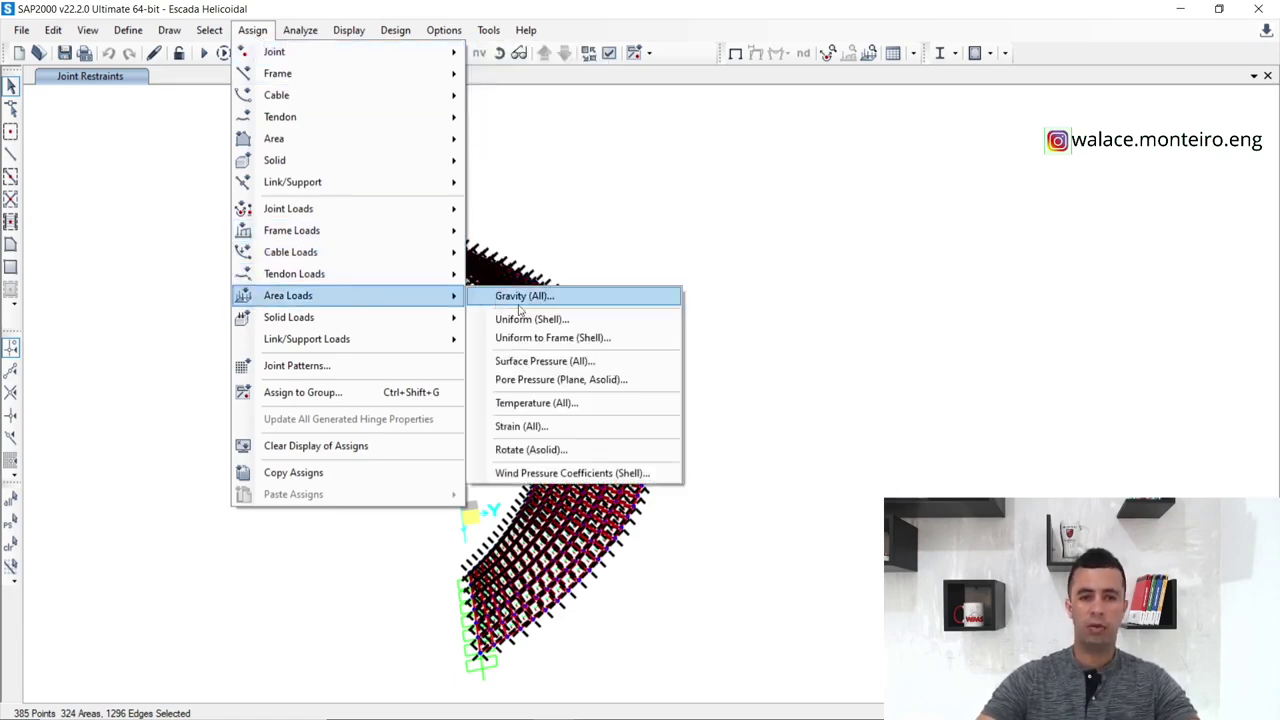
{"action": "left_click", "coordinate": [548, 317]}
{"action": "left_click", "coordinate": [660, 240]}
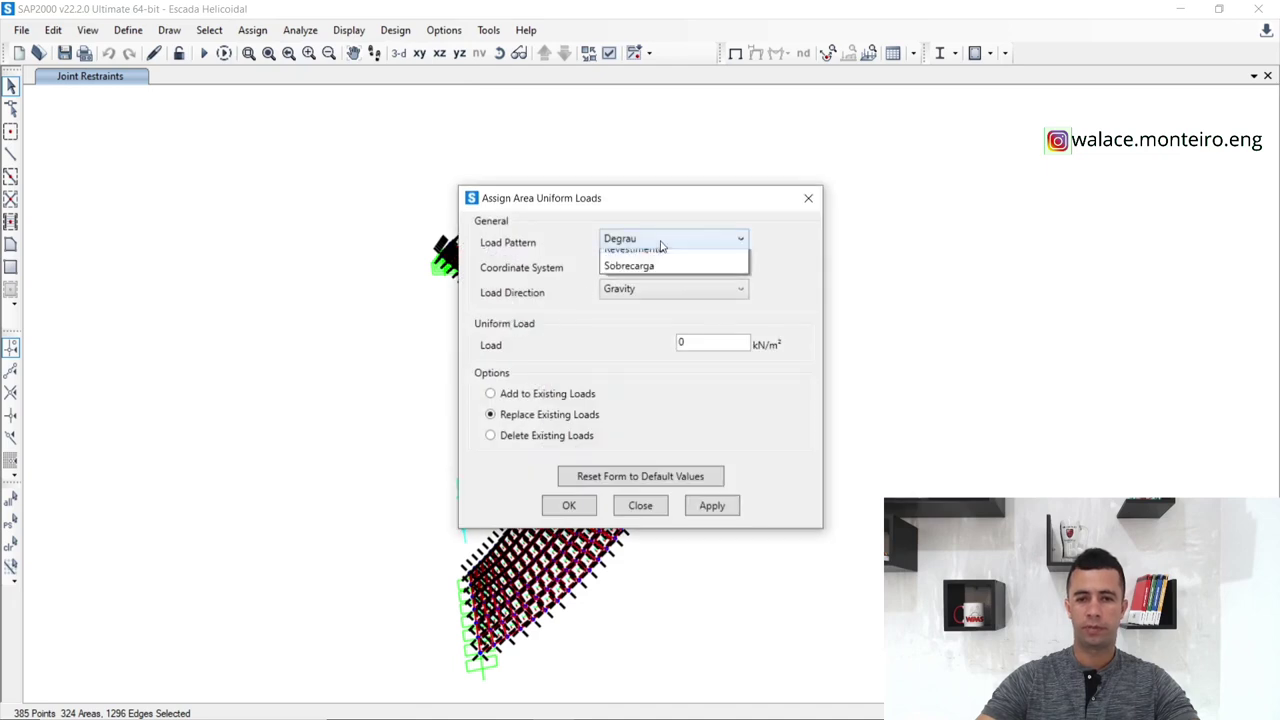
{"action": "left_click", "coordinate": [660, 240]}
{"action": "left_click", "coordinate": [660, 240]}
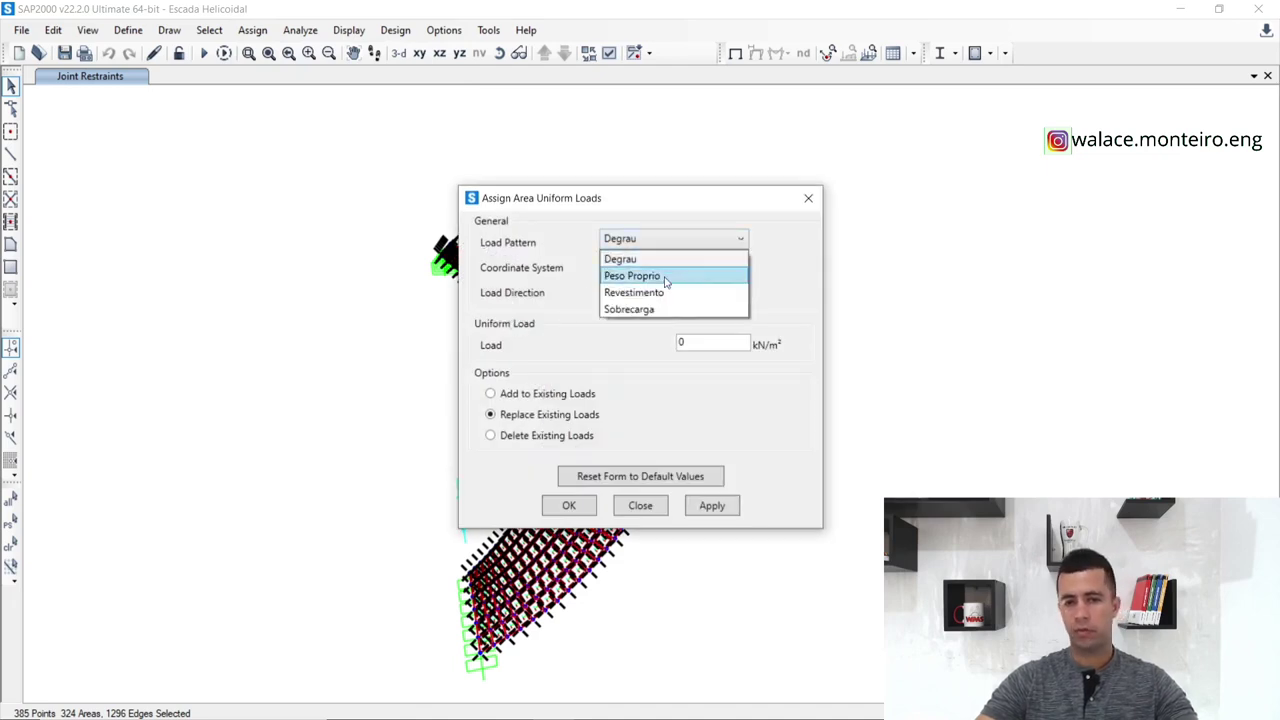
{"action": "left_click", "coordinate": [666, 293]}
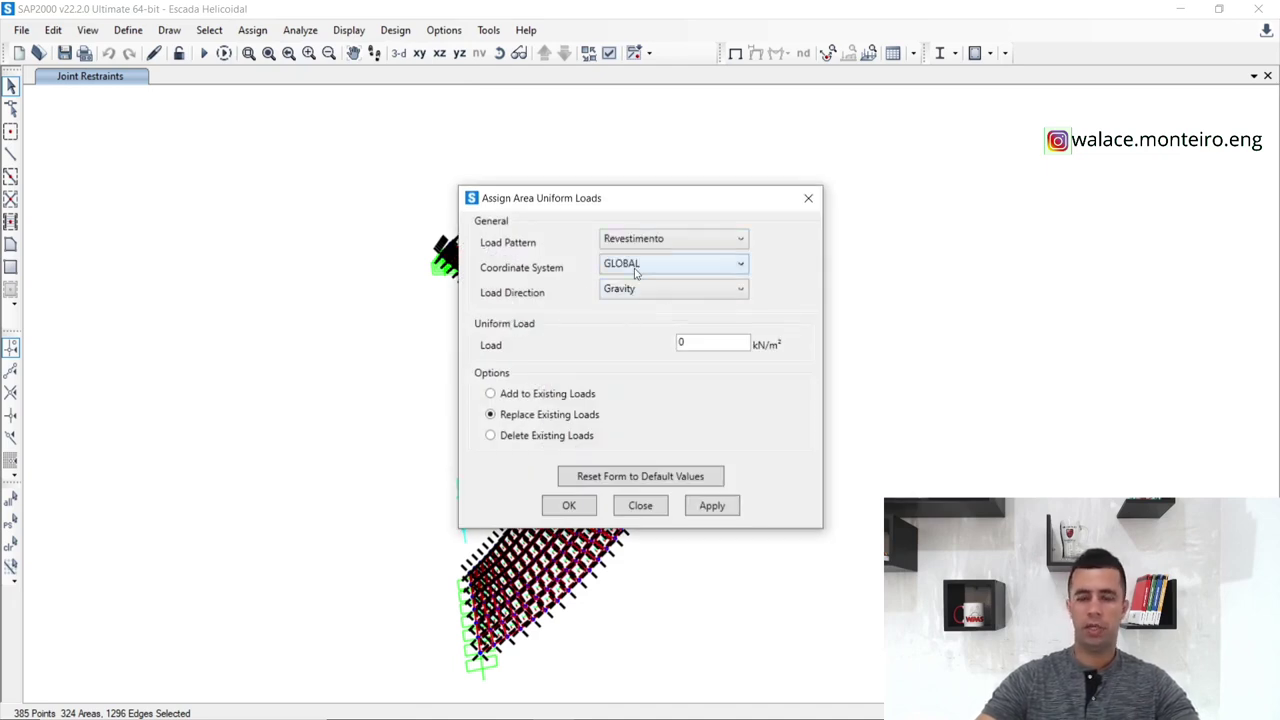
{"action": "double_click", "coordinate": [681, 342]}
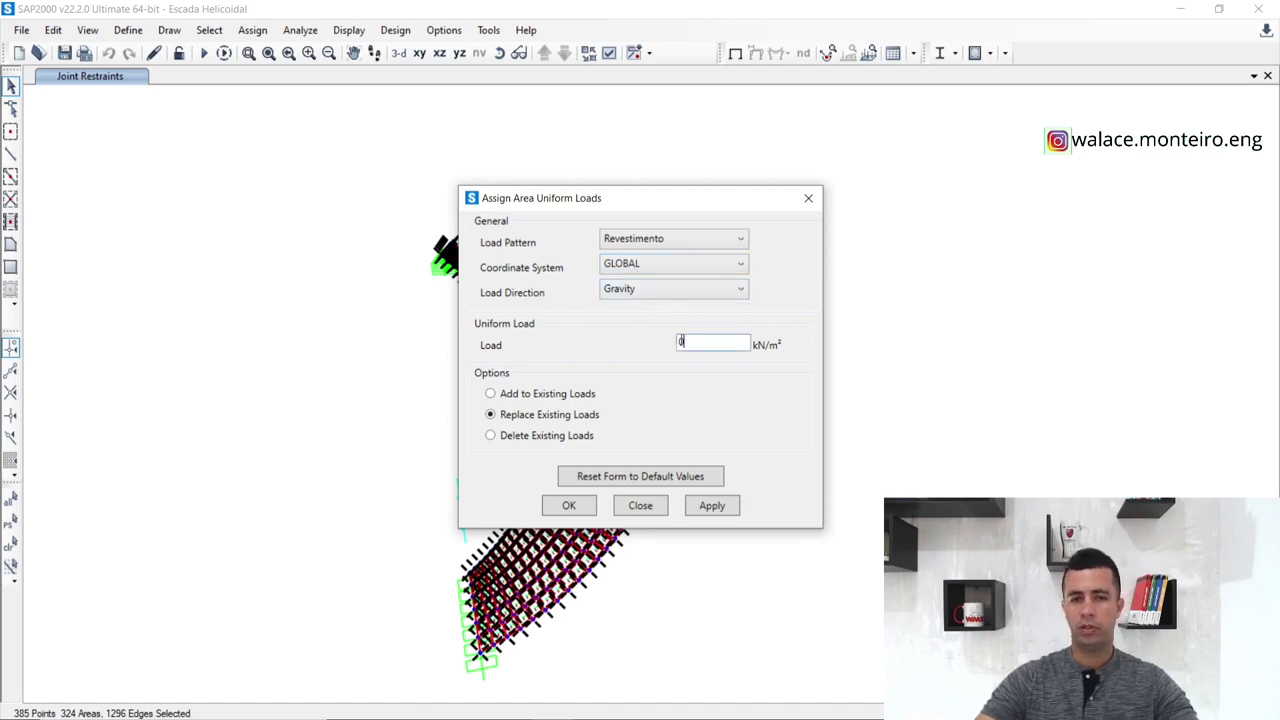
{"action": "type", "text": "1"}
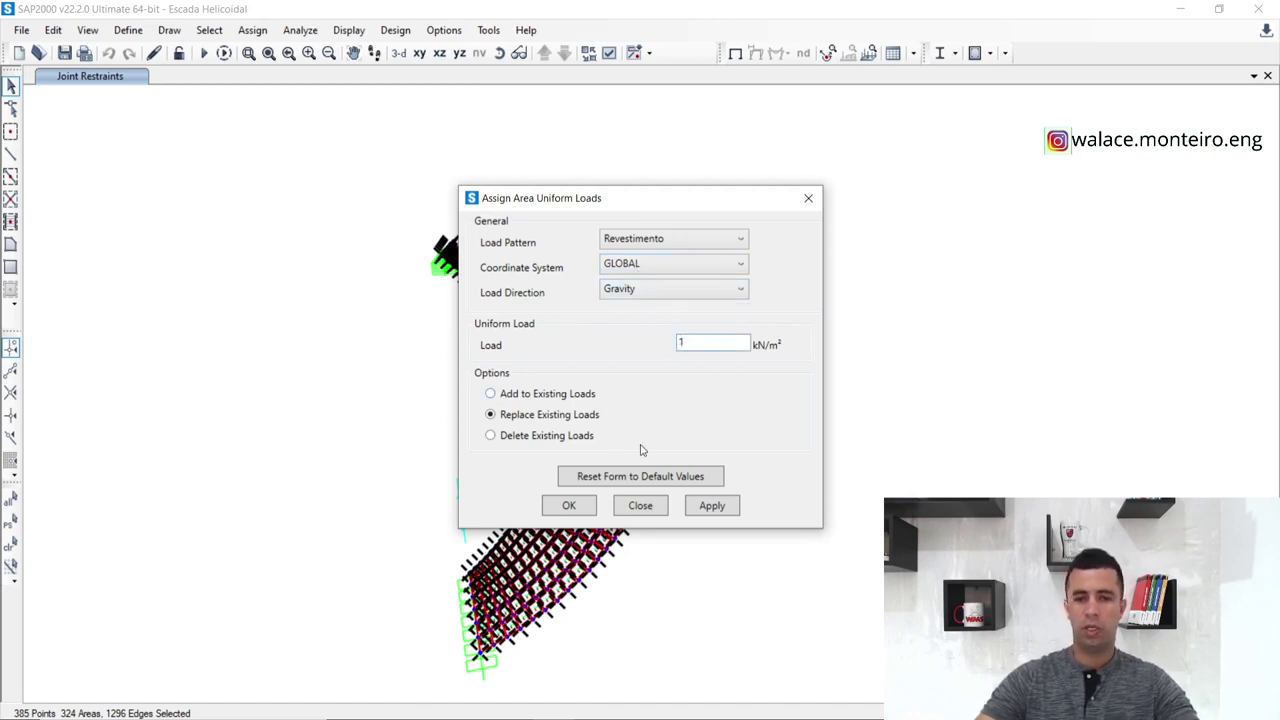
{"action": "left_click", "coordinate": [491, 395]}
{"action": "left_click", "coordinate": [719, 507]}
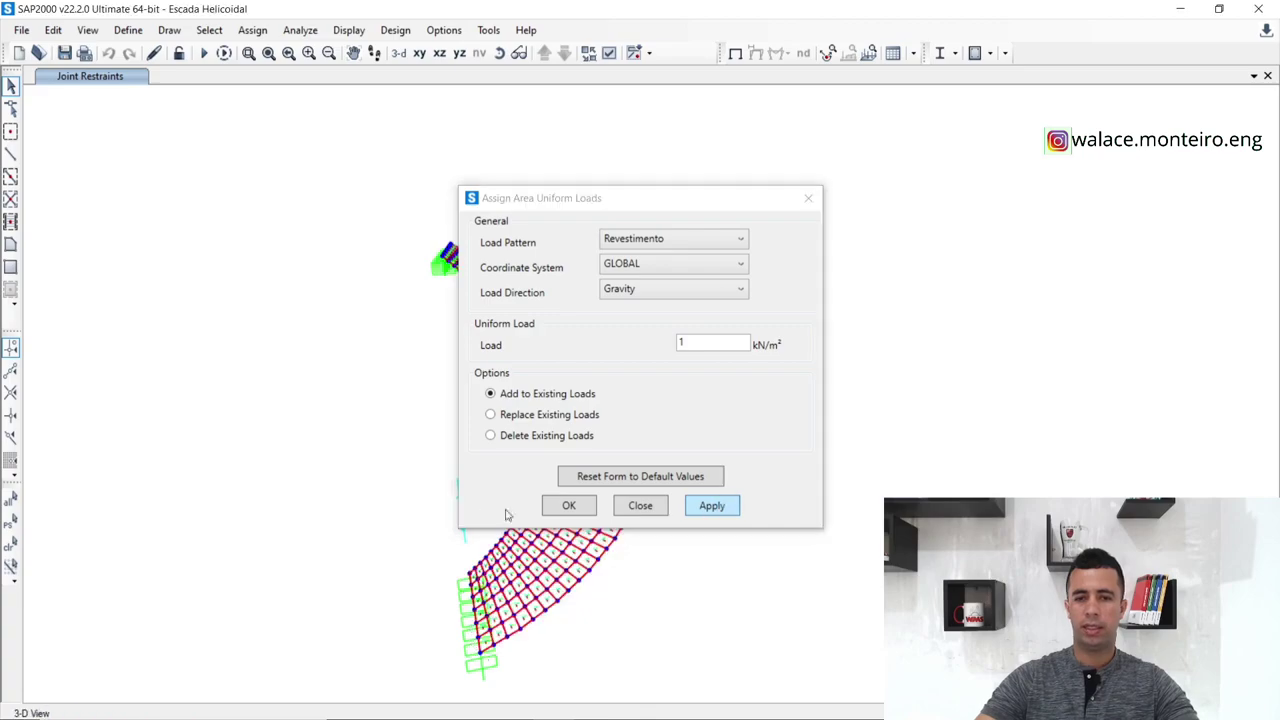
{"action": "left_click", "coordinate": [570, 506]}
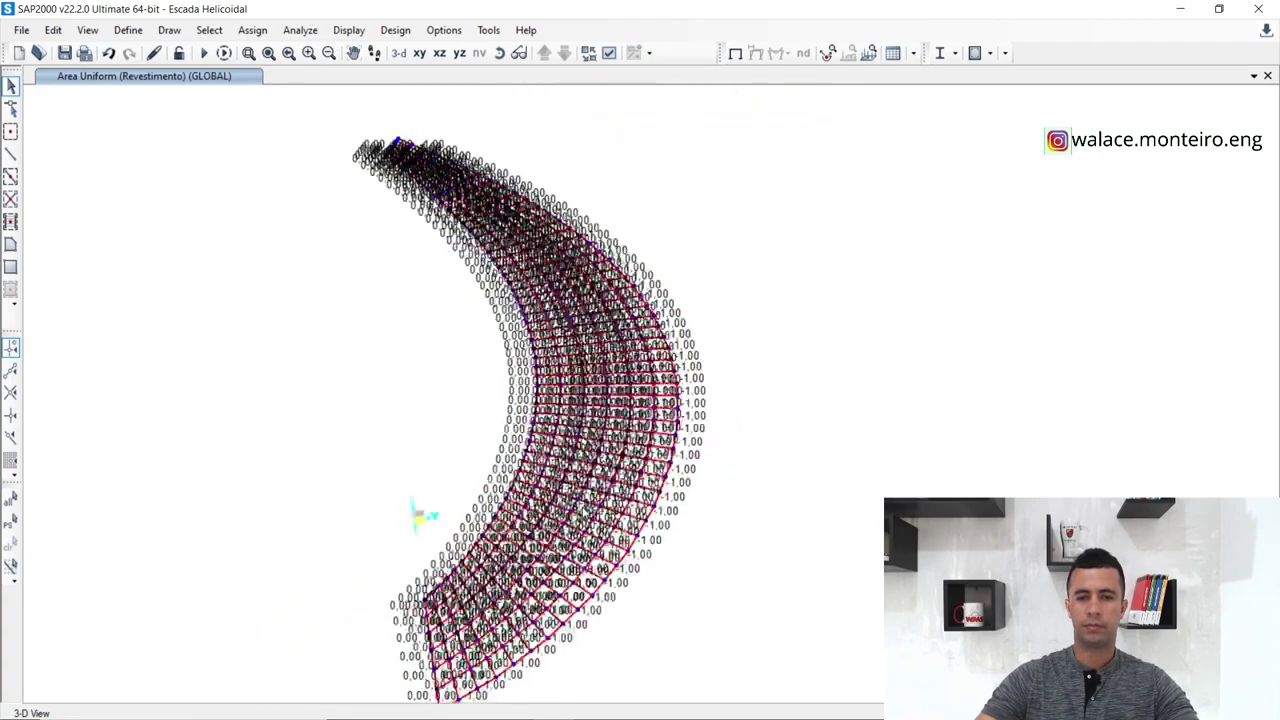
Select the whole stair slab and add a uniform gravity load of 2,5 kN/m² under the Sobrecarga pattern.
{"action": "scroll", "coordinate": [422, 515], "scroll_direction": "down", "scroll_amount": 3}
{"action": "left_click_drag", "start_coordinate": [320, 272], "coordinate": [781, 679]}
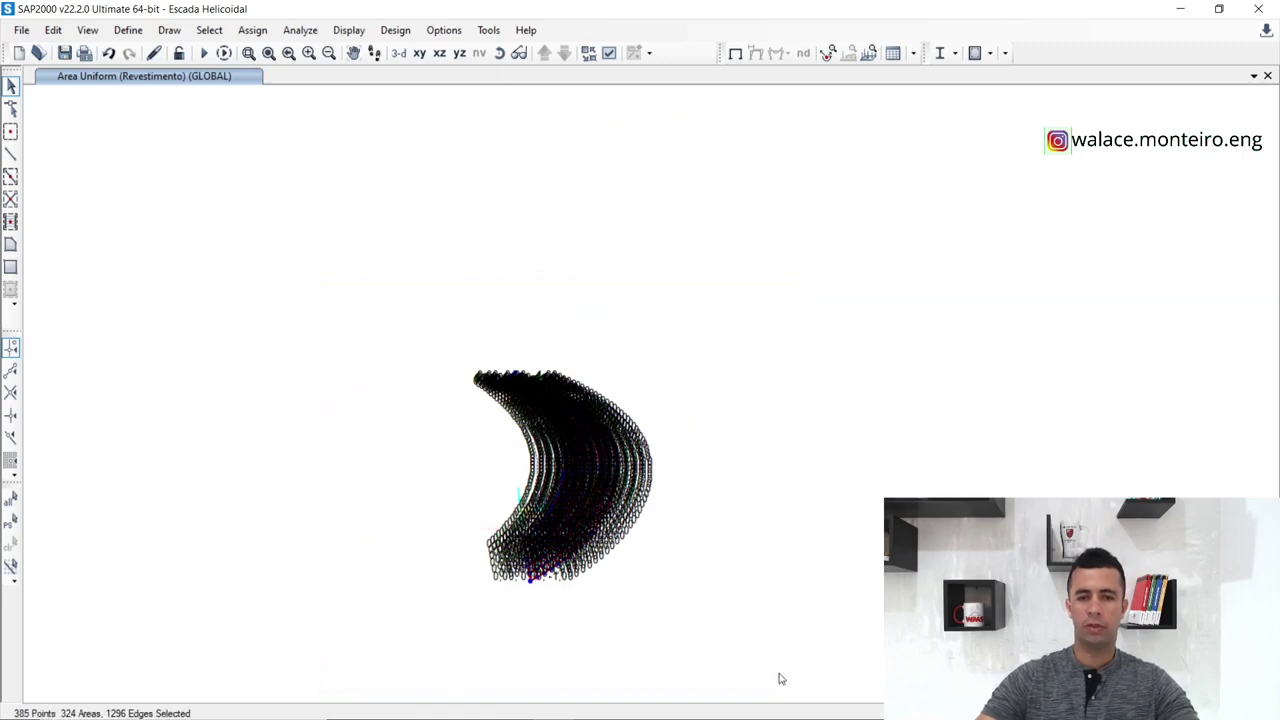
{"action": "scroll", "coordinate": [723, 594], "scroll_direction": "up", "scroll_amount": 5}
{"action": "scroll", "coordinate": [766, 597], "scroll_direction": "down", "scroll_amount": 3}
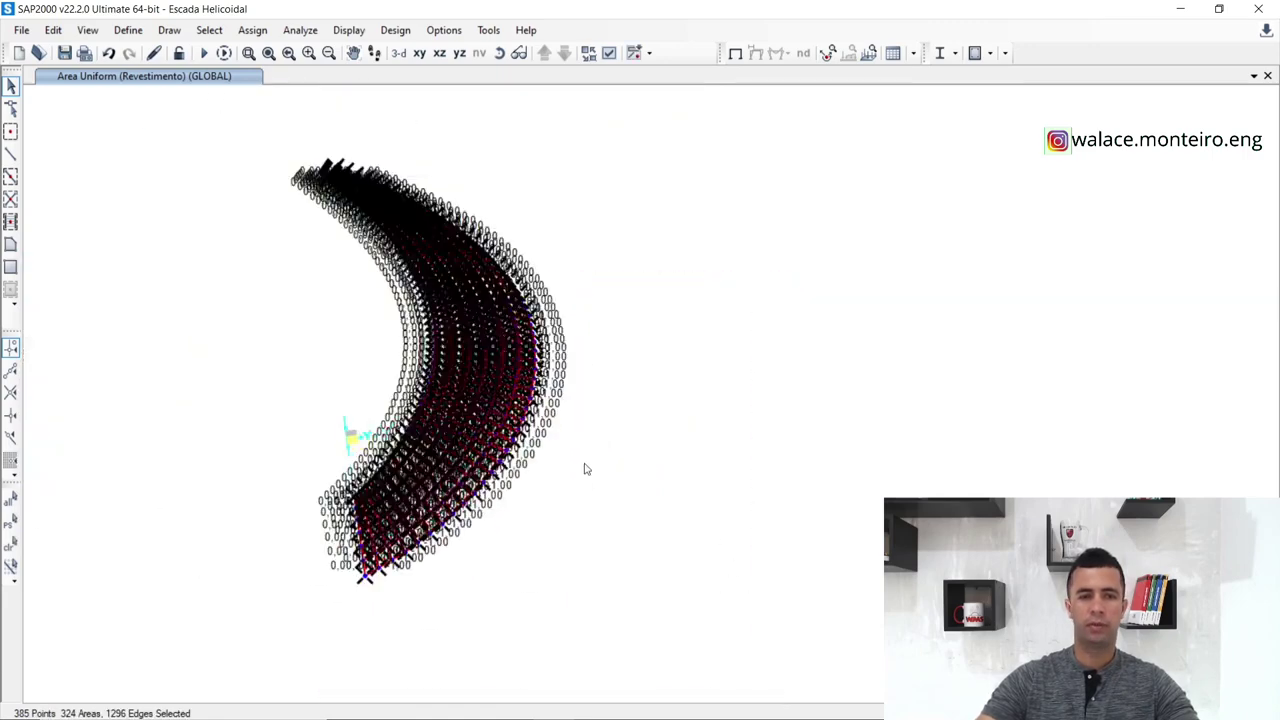
{"action": "left_click", "coordinate": [252, 30]}
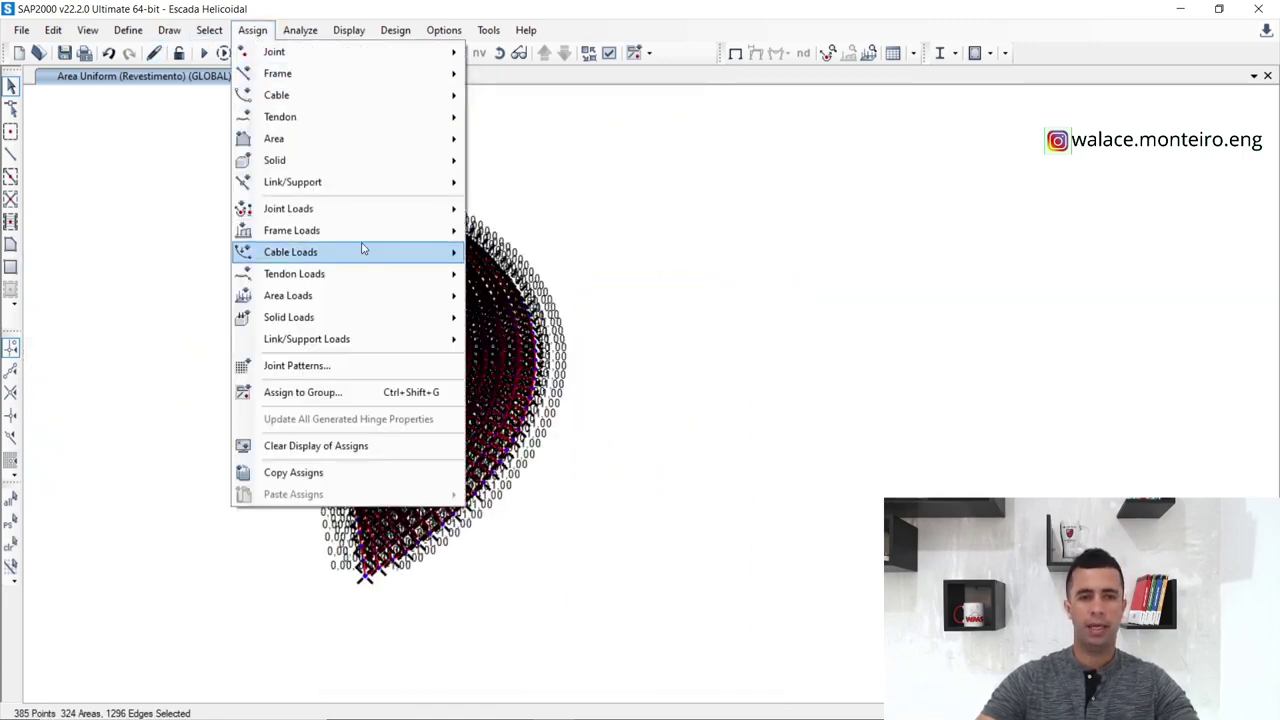
{"action": "mouse_move", "coordinate": [416, 296]}
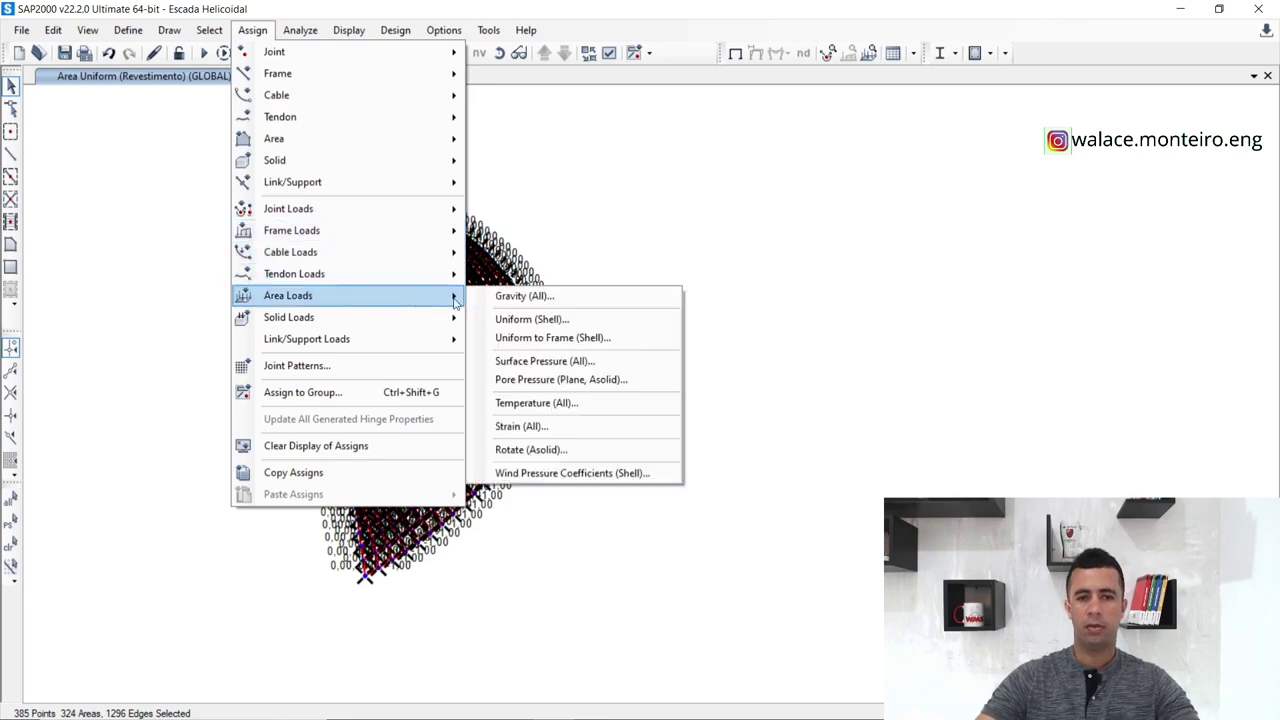
{"action": "left_click", "coordinate": [527, 320]}
{"action": "left_click_drag", "start_coordinate": [664, 206], "coordinate": [697, 99]}
{"action": "left_click", "coordinate": [705, 131]}
{"action": "left_click", "coordinate": [662, 199]}
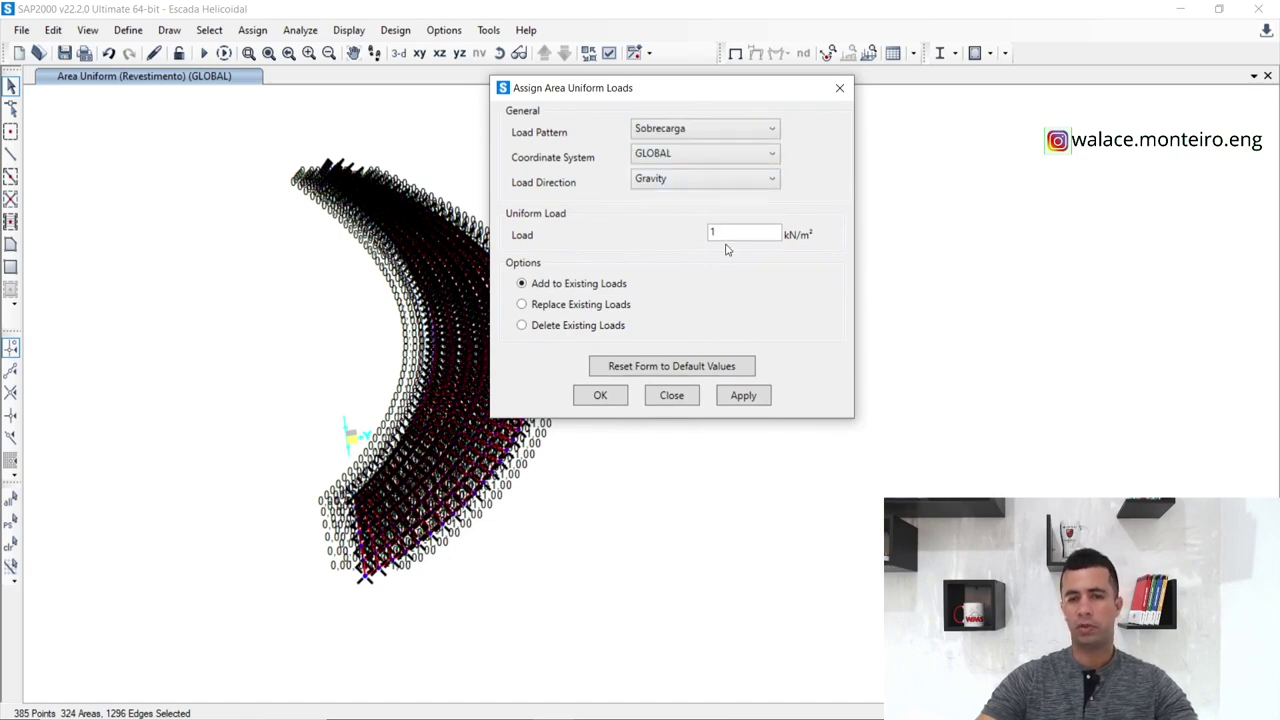
{"action": "double_click", "coordinate": [711, 233]}
{"action": "type", "text": "2,5"}
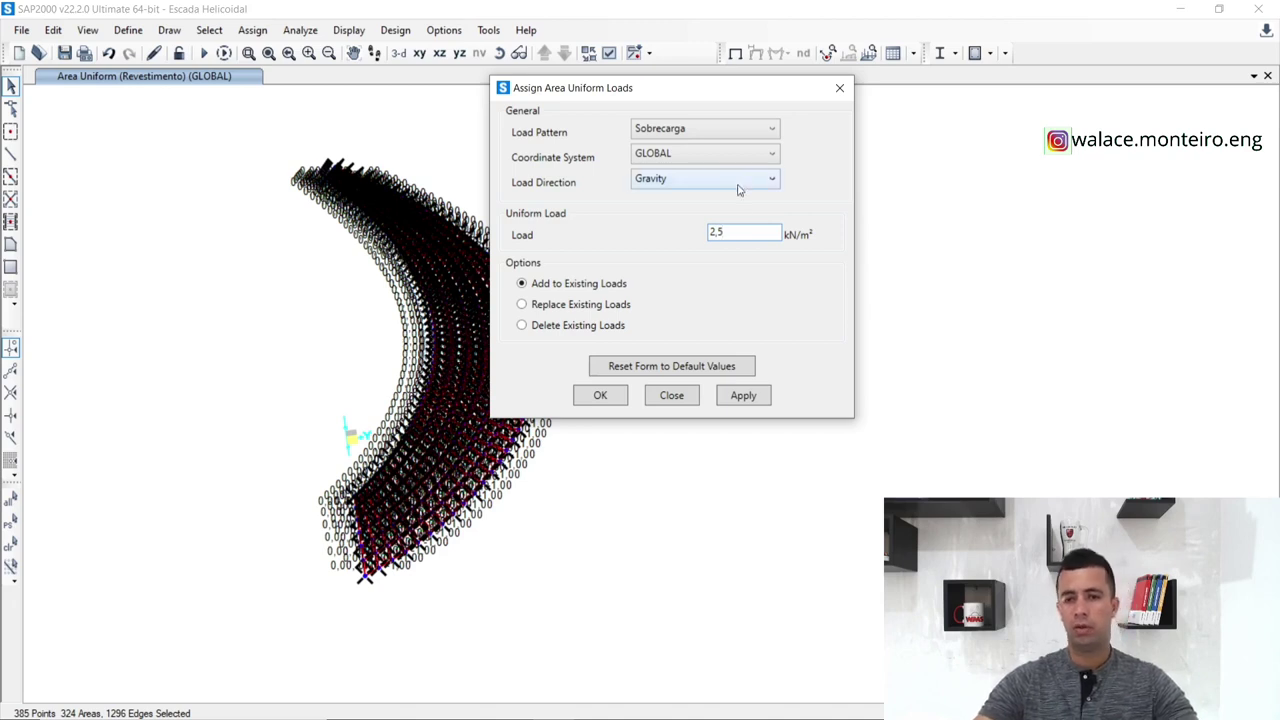
{"action": "left_click", "coordinate": [737, 135]}
{"action": "left_click", "coordinate": [739, 136]}
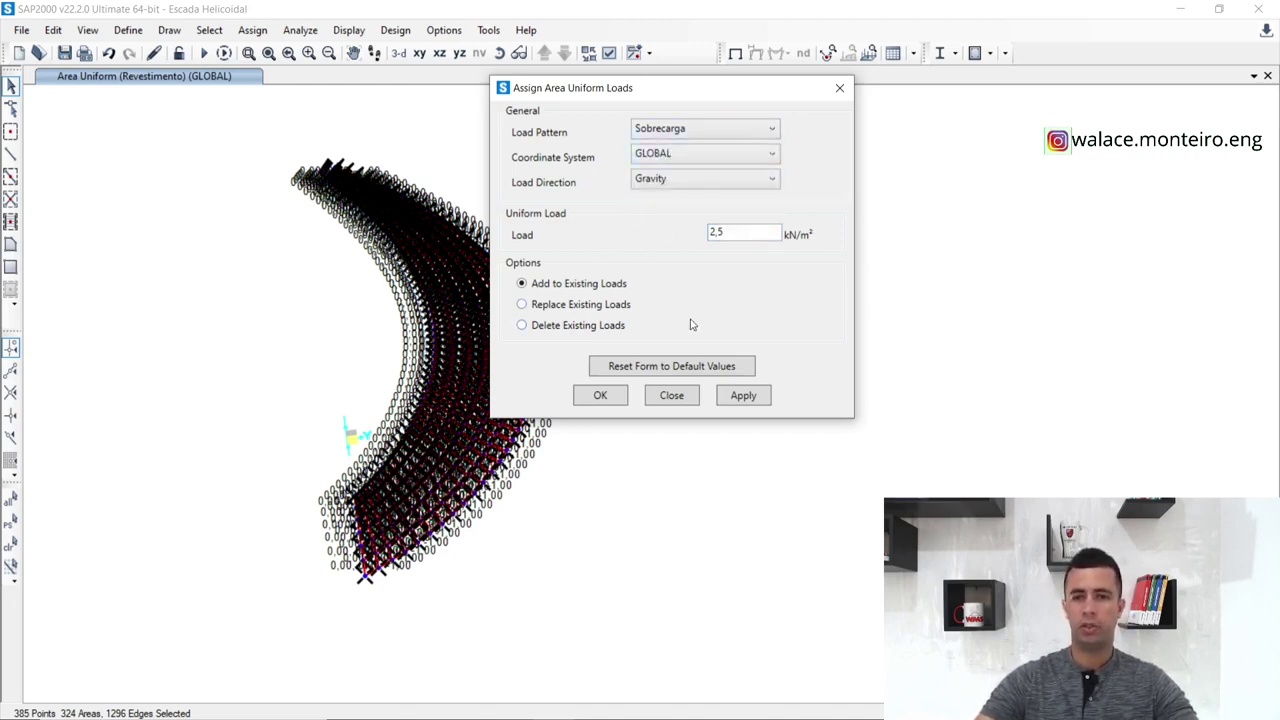
{"action": "left_click", "coordinate": [742, 398]}
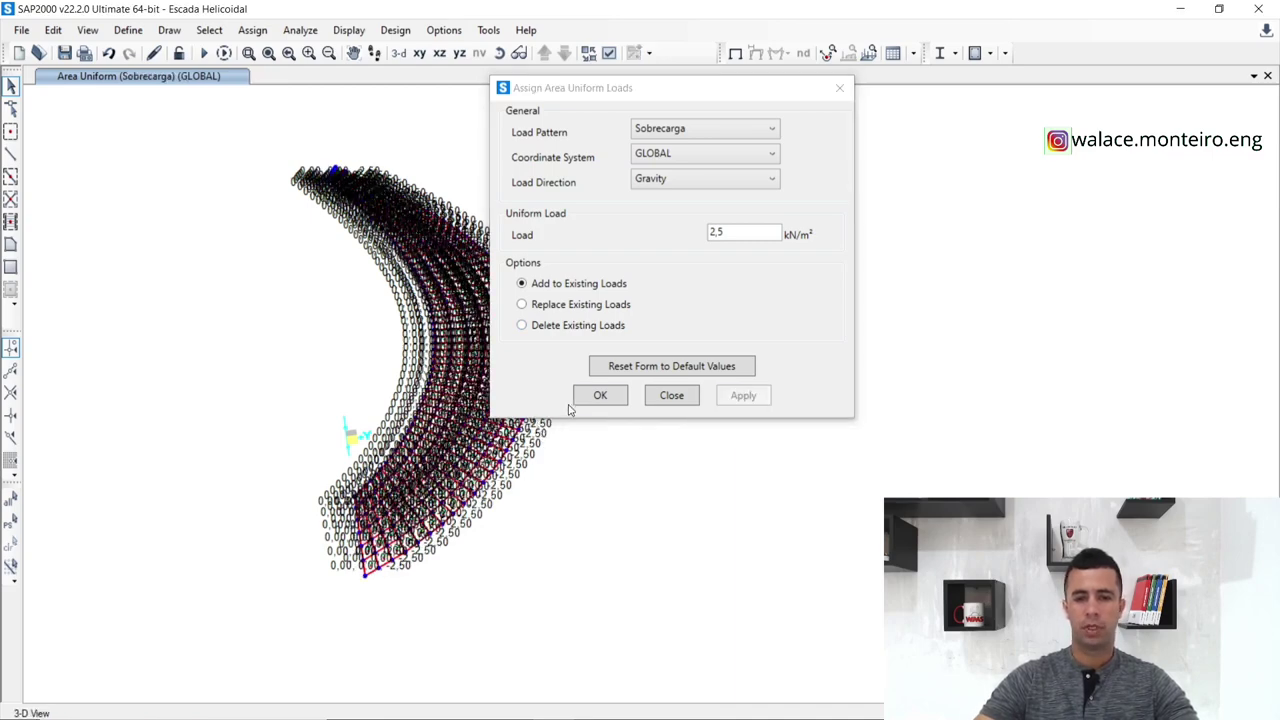
{"action": "left_click", "coordinate": [600, 395]}
Check the Sobrecarga load values on the slab areas and restore the undeformed shape display.
{"action": "scroll", "coordinate": [515, 415], "scroll_direction": "up", "scroll_amount": 5}
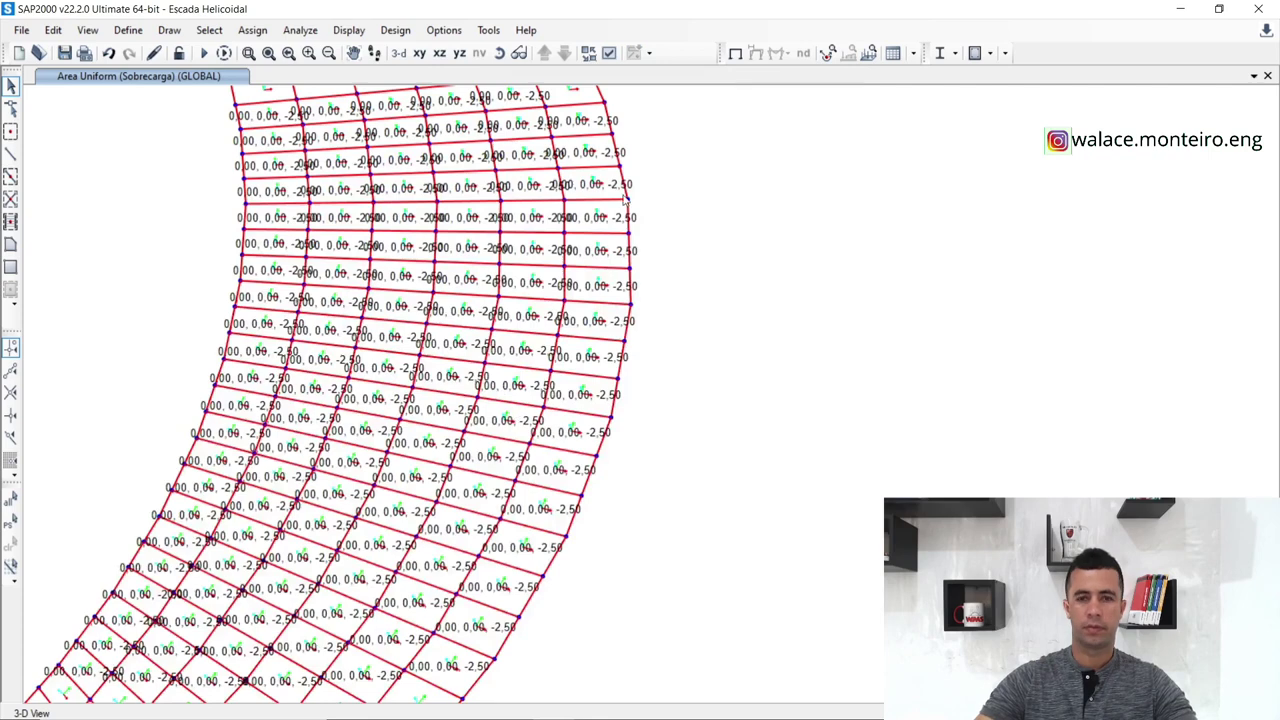
{"action": "left_click", "coordinate": [735, 53]}
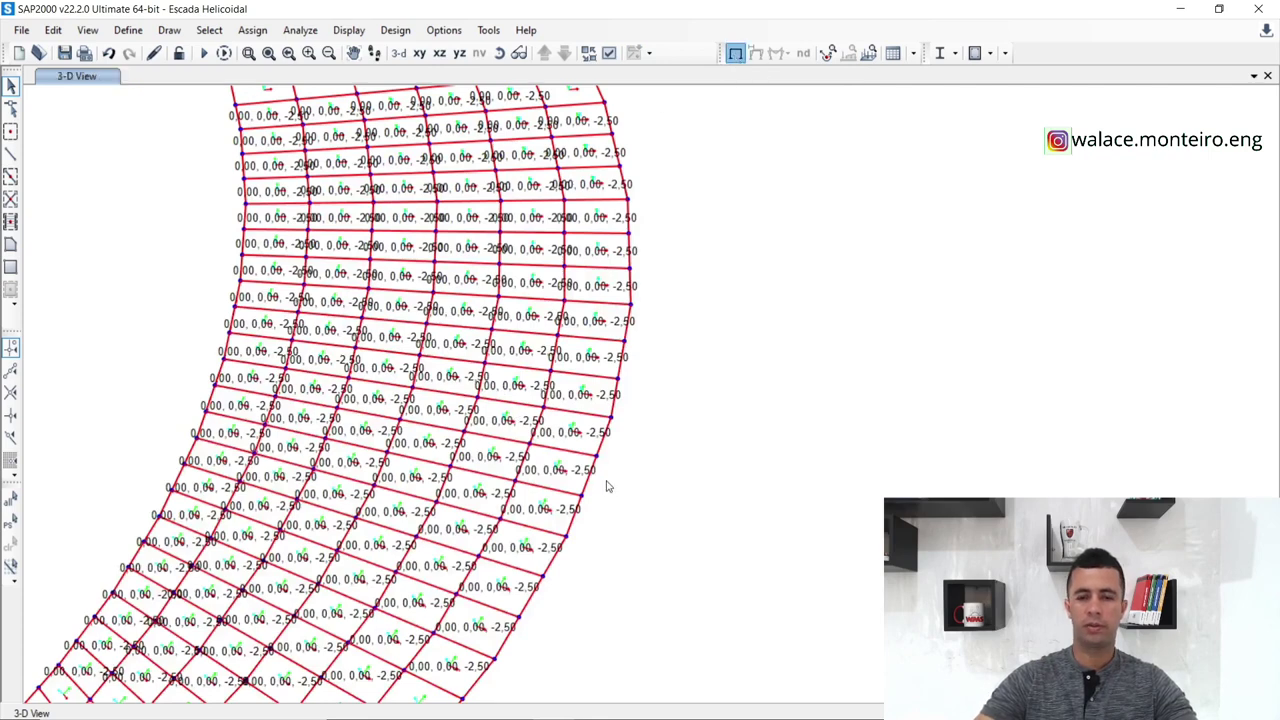
{"action": "scroll", "coordinate": [560, 460], "scroll_direction": "down", "scroll_amount": 5}
Inspect the loads assigned to one area element in the middle of the slab and close its information.
{"action": "scroll", "coordinate": [670, 458], "scroll_direction": "up", "scroll_amount": 6}
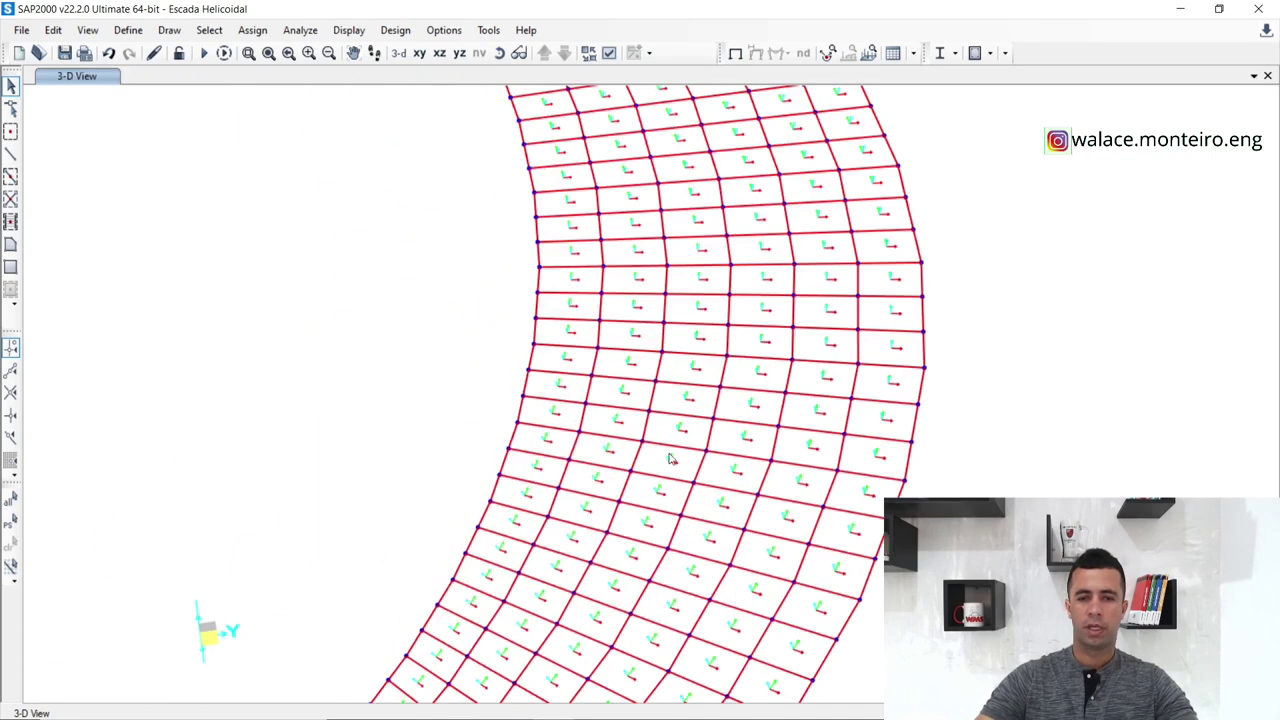
{"action": "left_click", "coordinate": [686, 436]}
{"action": "right_click", "coordinate": [686, 436]}
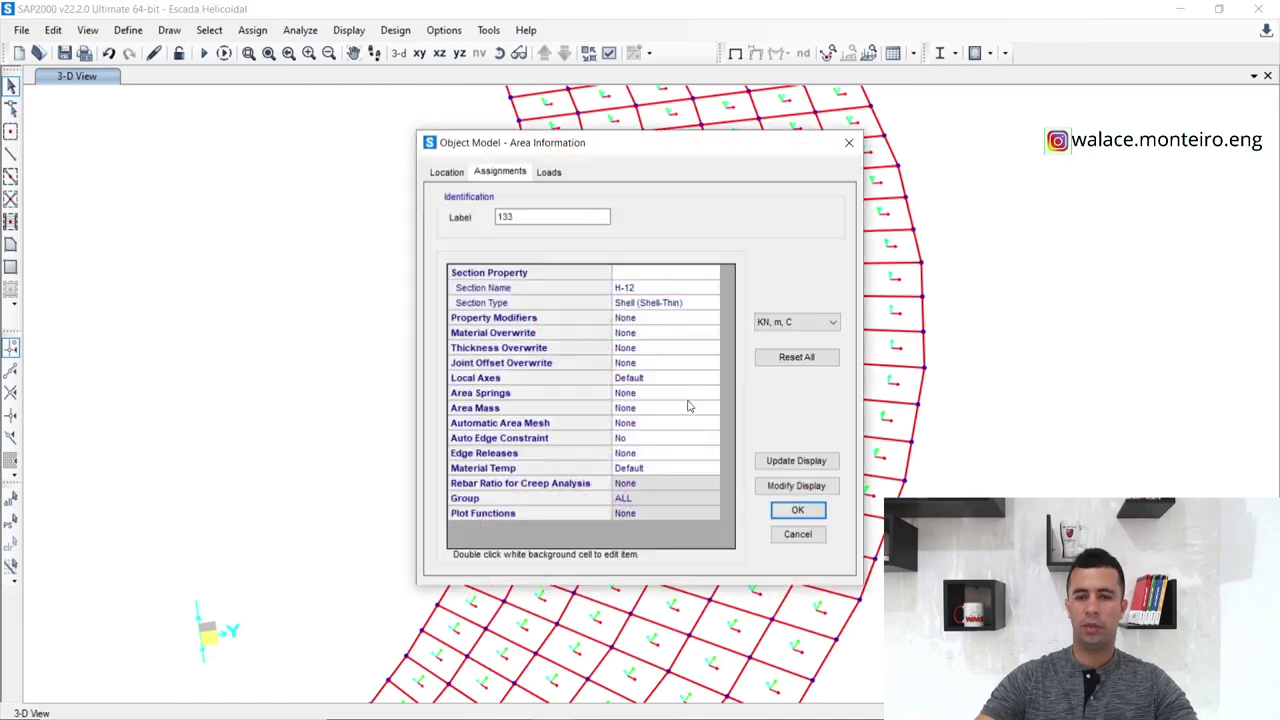
{"action": "left_click", "coordinate": [548, 172]}
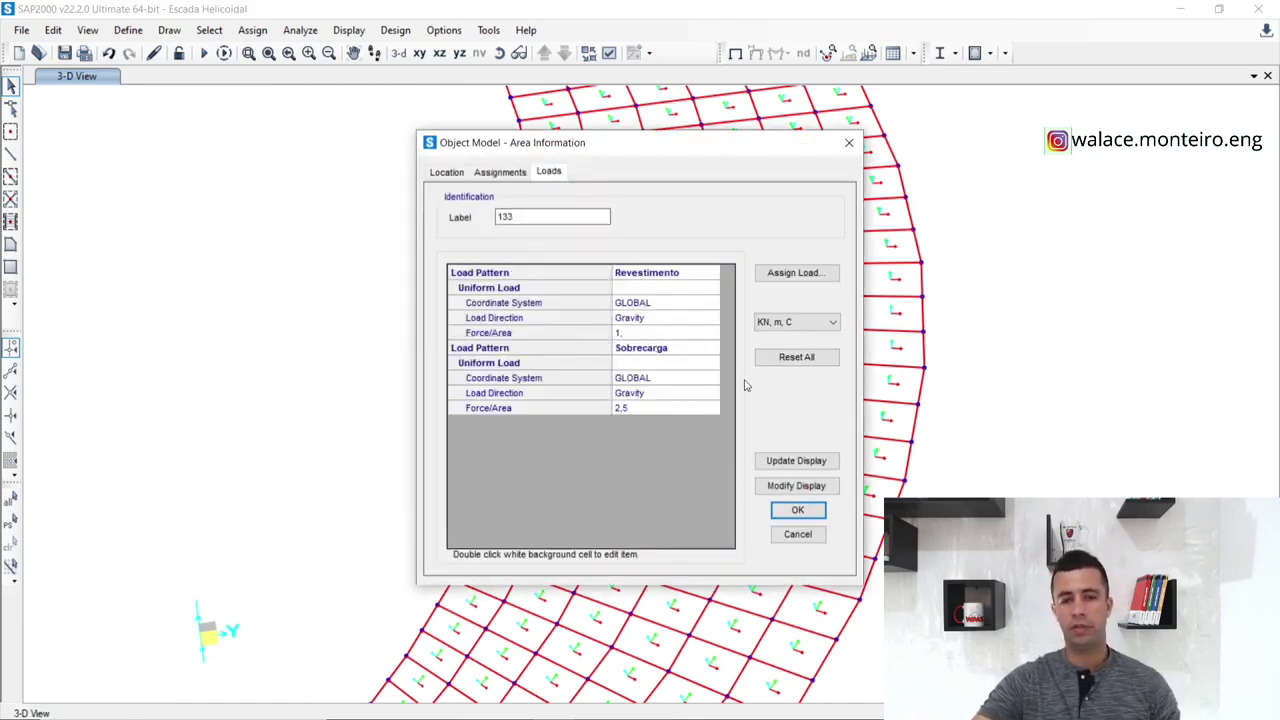
{"action": "left_click", "coordinate": [804, 511]}
Set the display view type to Extrude and examine the solid stair slab in 3D.
{"action": "scroll", "coordinate": [528, 366], "scroll_direction": "down", "scroll_amount": 4}
{"action": "scroll", "coordinate": [503, 402], "scroll_direction": "up", "scroll_amount": 2}
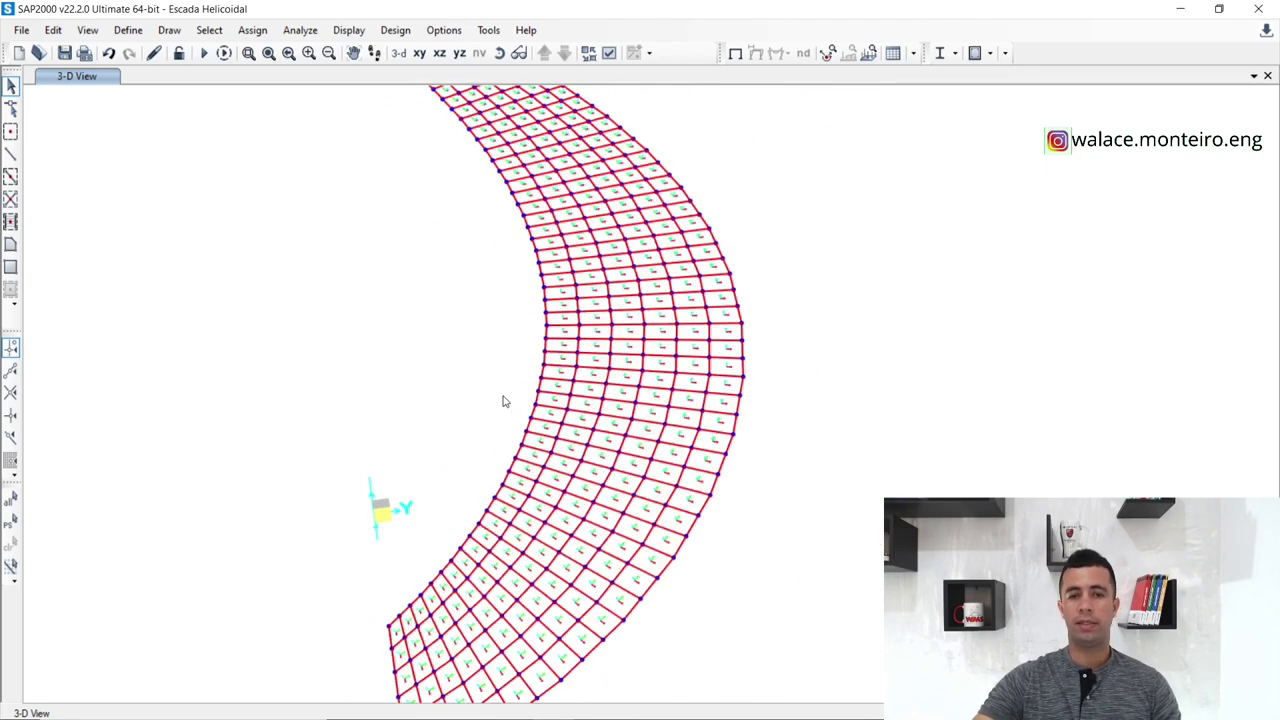
{"action": "scroll", "coordinate": [491, 414], "scroll_direction": "down", "scroll_amount": 2}
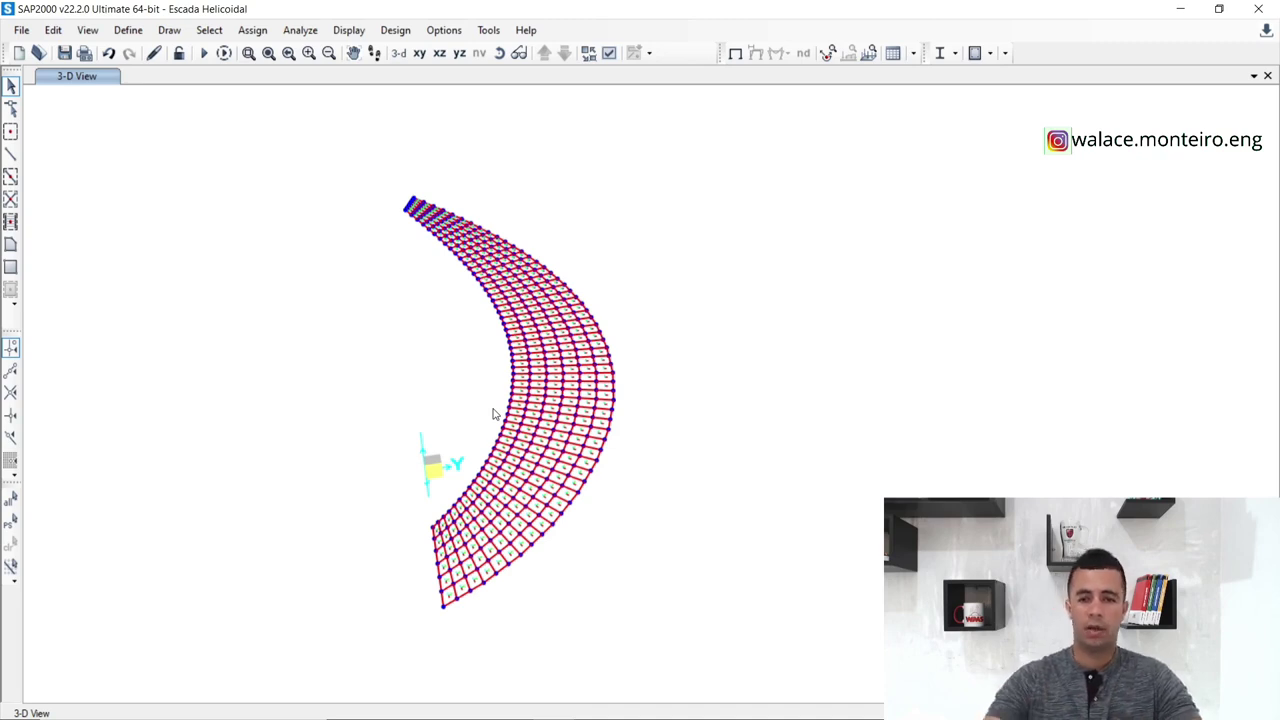
{"action": "left_click", "coordinate": [609, 53]}
{"action": "left_click", "coordinate": [557, 149]}
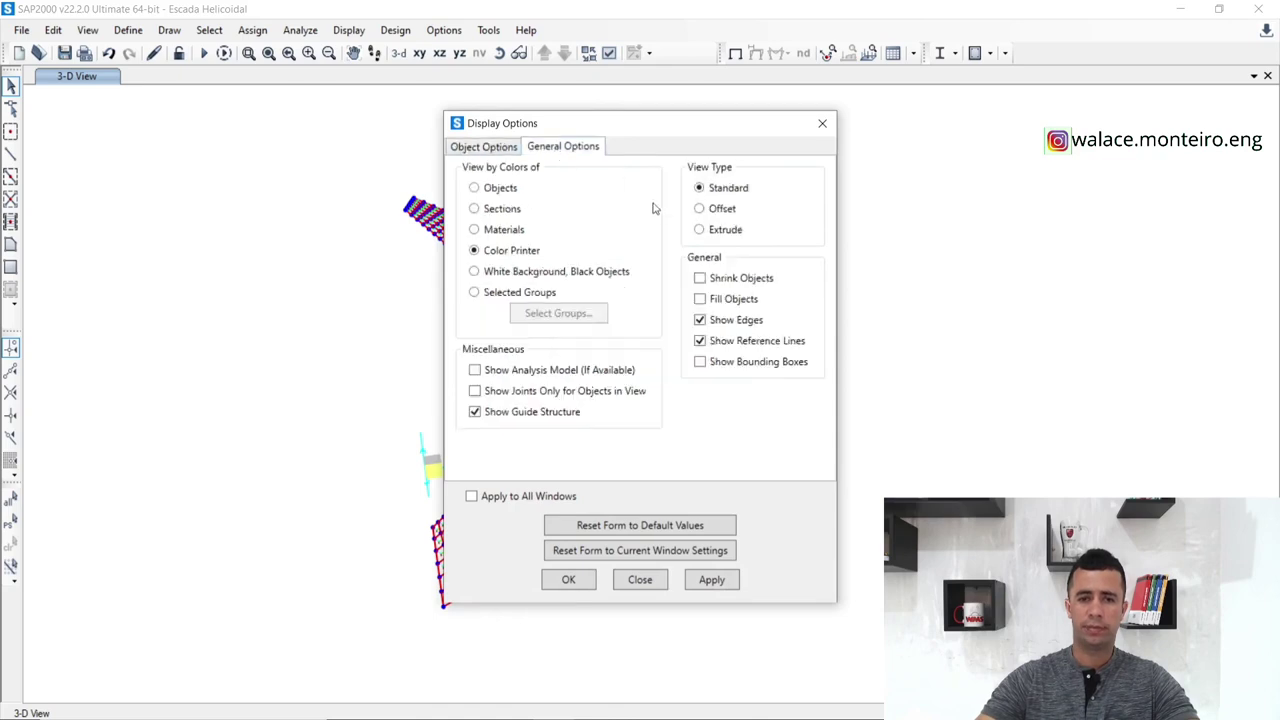
{"action": "left_click", "coordinate": [700, 230]}
{"action": "left_click", "coordinate": [710, 582]}
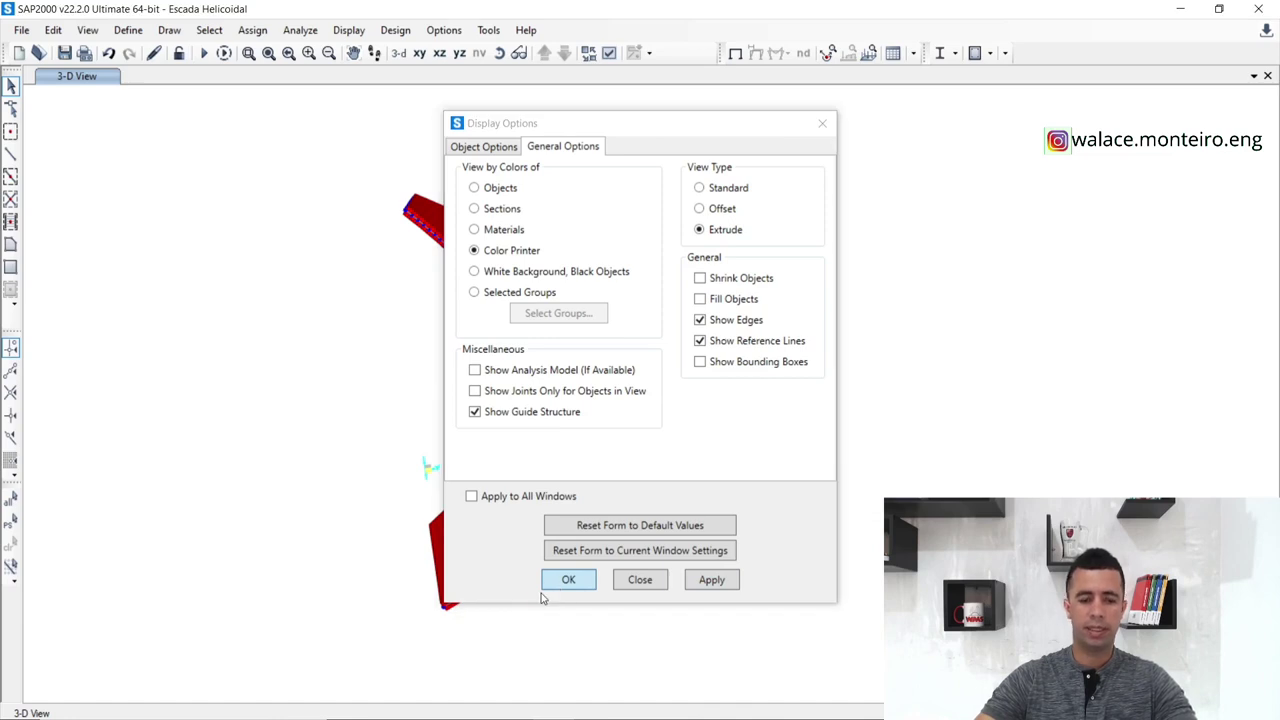
{"action": "left_click", "coordinate": [562, 586]}
{"action": "middle_click_drag", "start_coordinate": [561, 602], "coordinate": [580, 504], "text": "shift"}
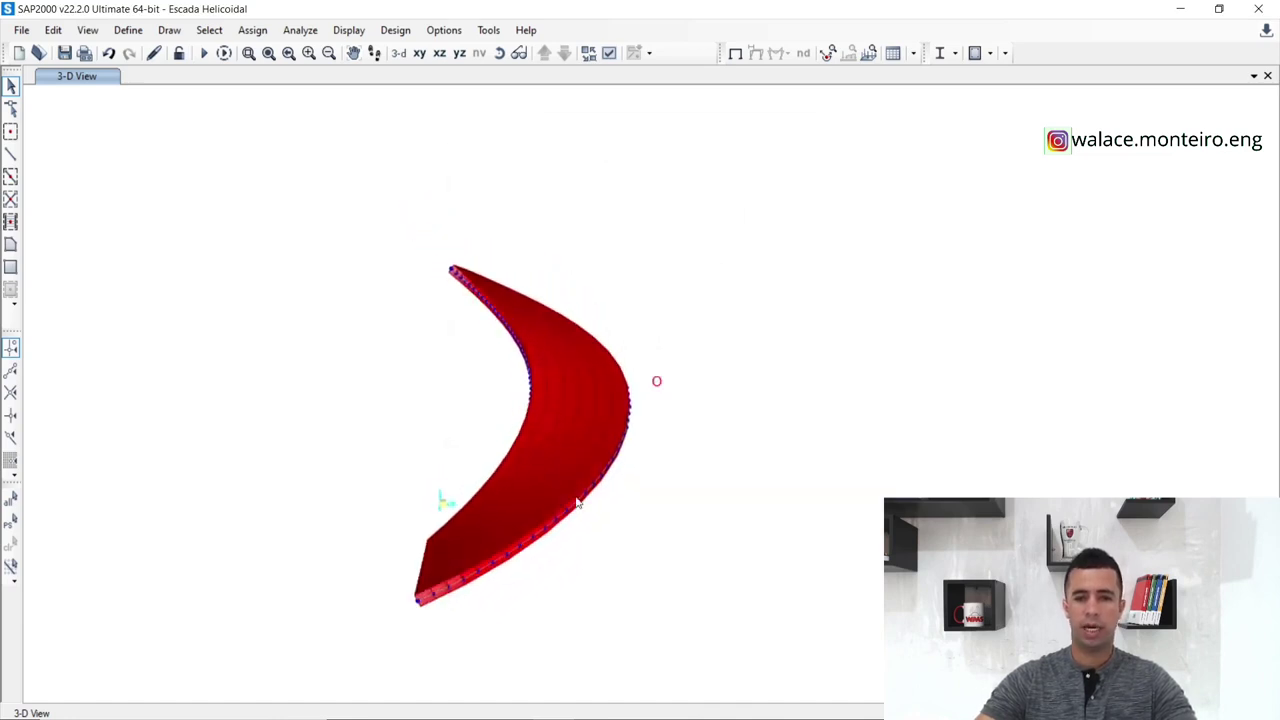
{"action": "scroll", "coordinate": [600, 480], "scroll_direction": "up", "scroll_amount": 3}
{"action": "scroll", "coordinate": [512, 604], "scroll_direction": "down", "scroll_amount": 1}
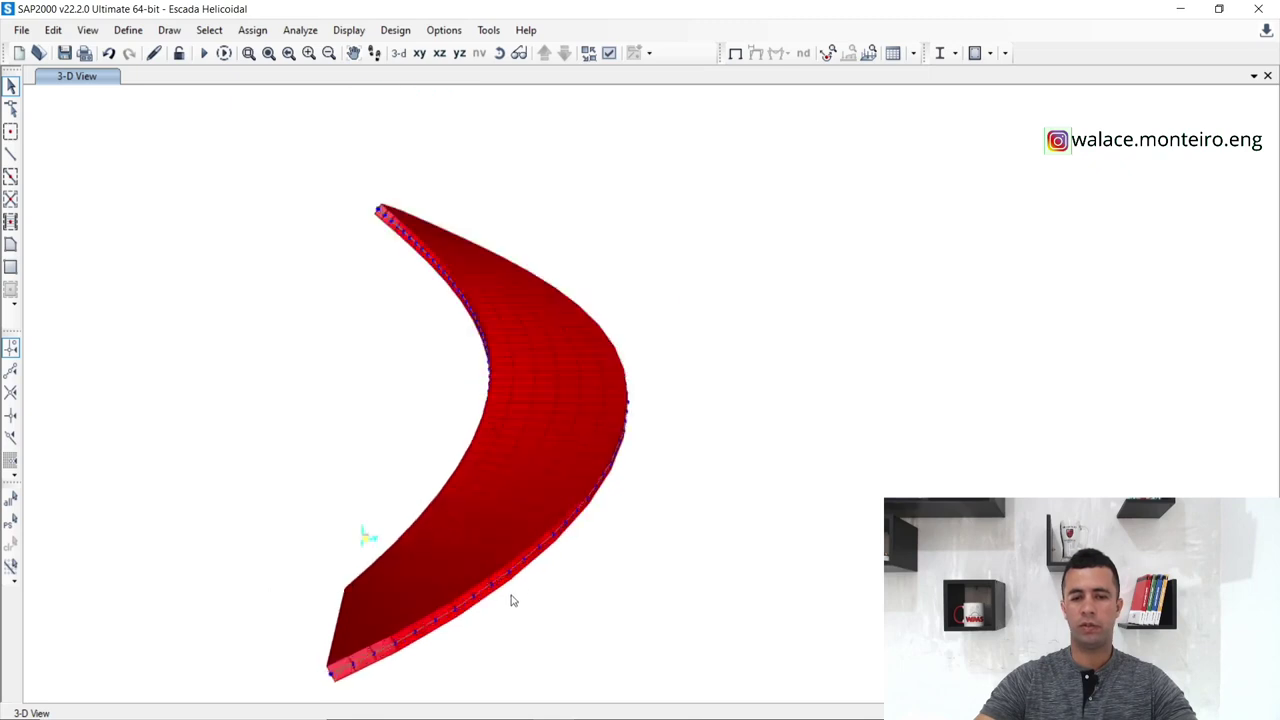
{"action": "scroll", "coordinate": [509, 598], "scroll_direction": "up", "scroll_amount": 1}
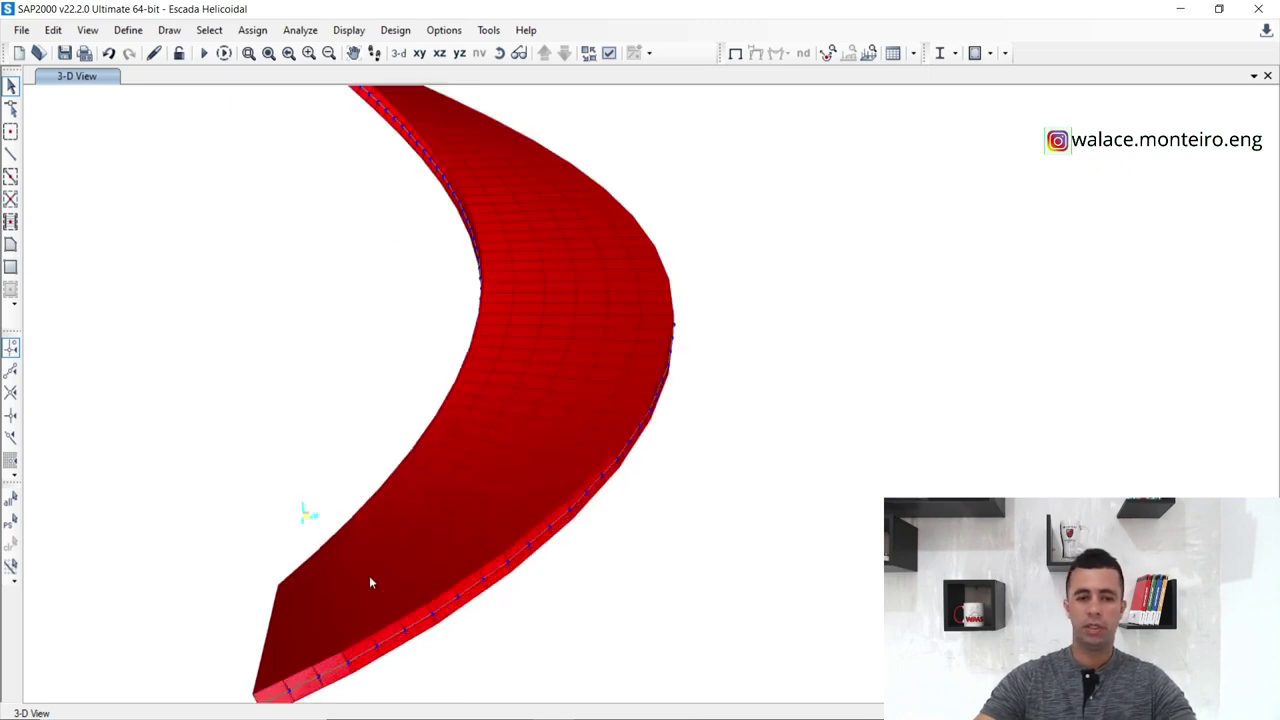
{"action": "scroll", "coordinate": [415, 580], "scroll_direction": "down", "scroll_amount": 2}
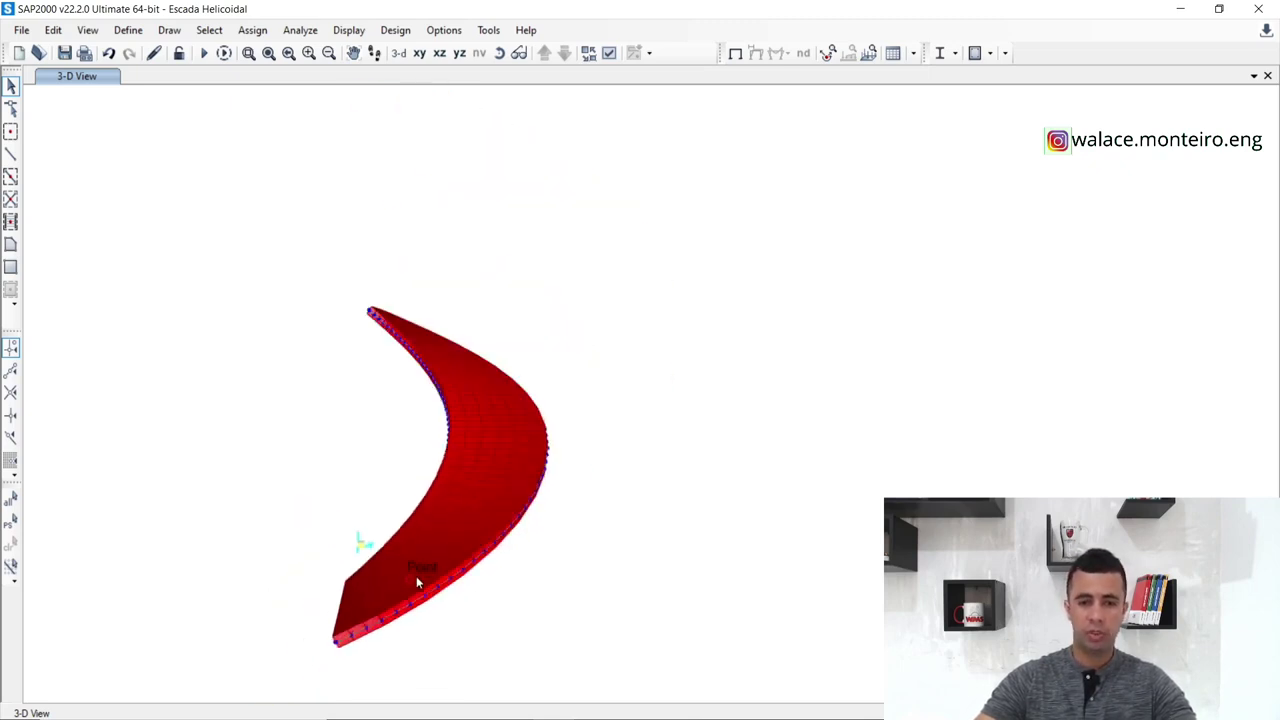
{"action": "middle_click_drag", "start_coordinate": [622, 478], "coordinate": [620, 420]}
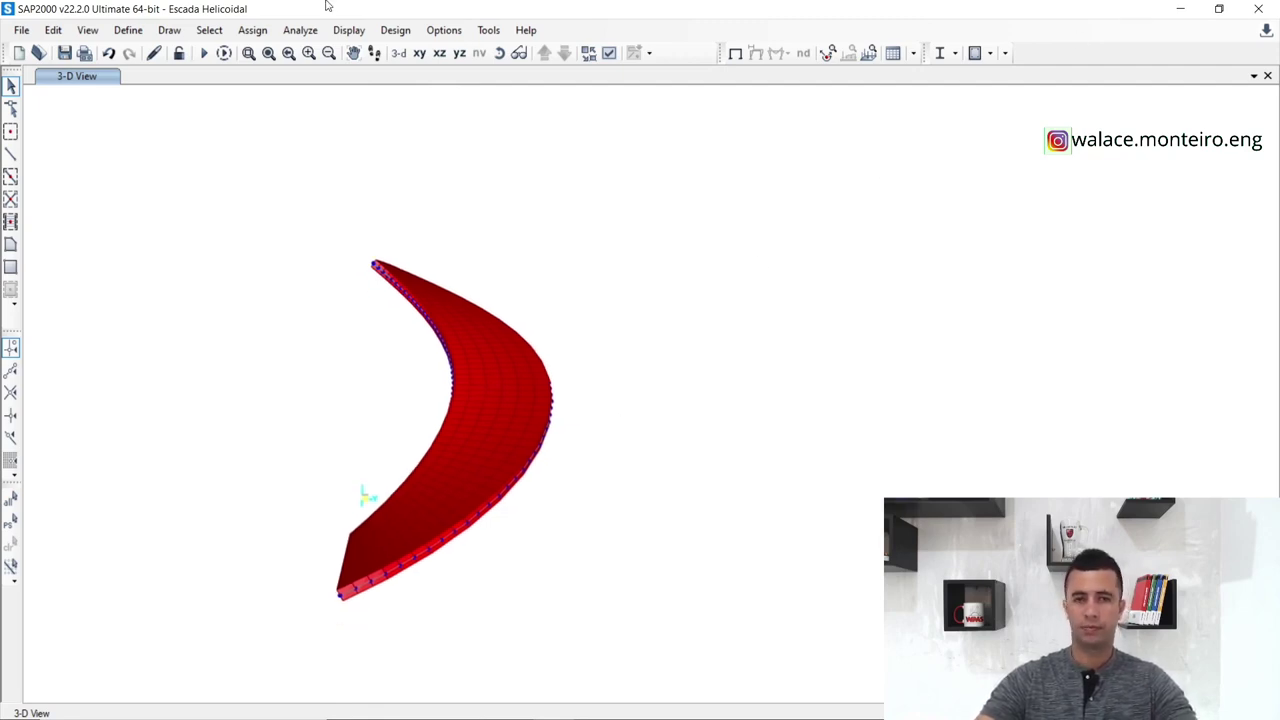
Save the stair model and switch to the Cálculo das Cargas worksheet in Mathcad to review its Dados values.
{"action": "left_click", "coordinate": [64, 53]}
{"action": "mouse_move", "coordinate": [600, 717]}
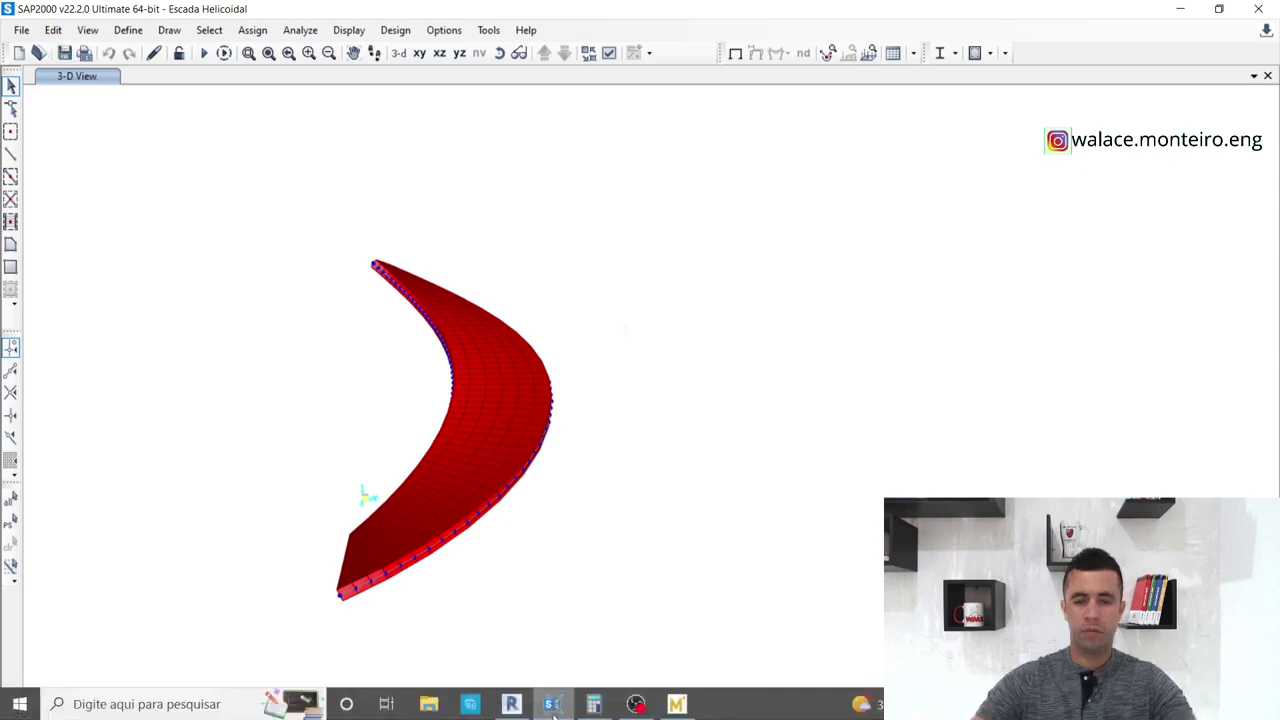
{"action": "left_click", "coordinate": [671, 706]}
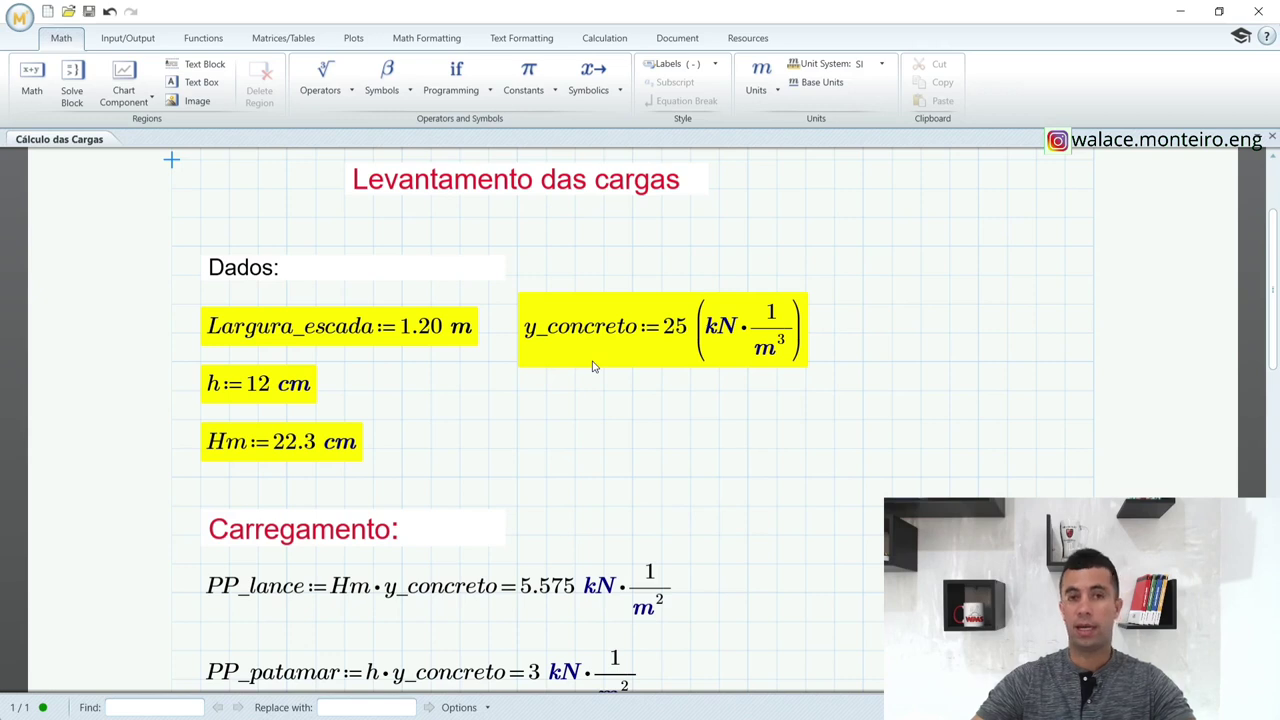
{"action": "scroll", "coordinate": [592, 367], "scroll_direction": "down", "scroll_amount": 1}
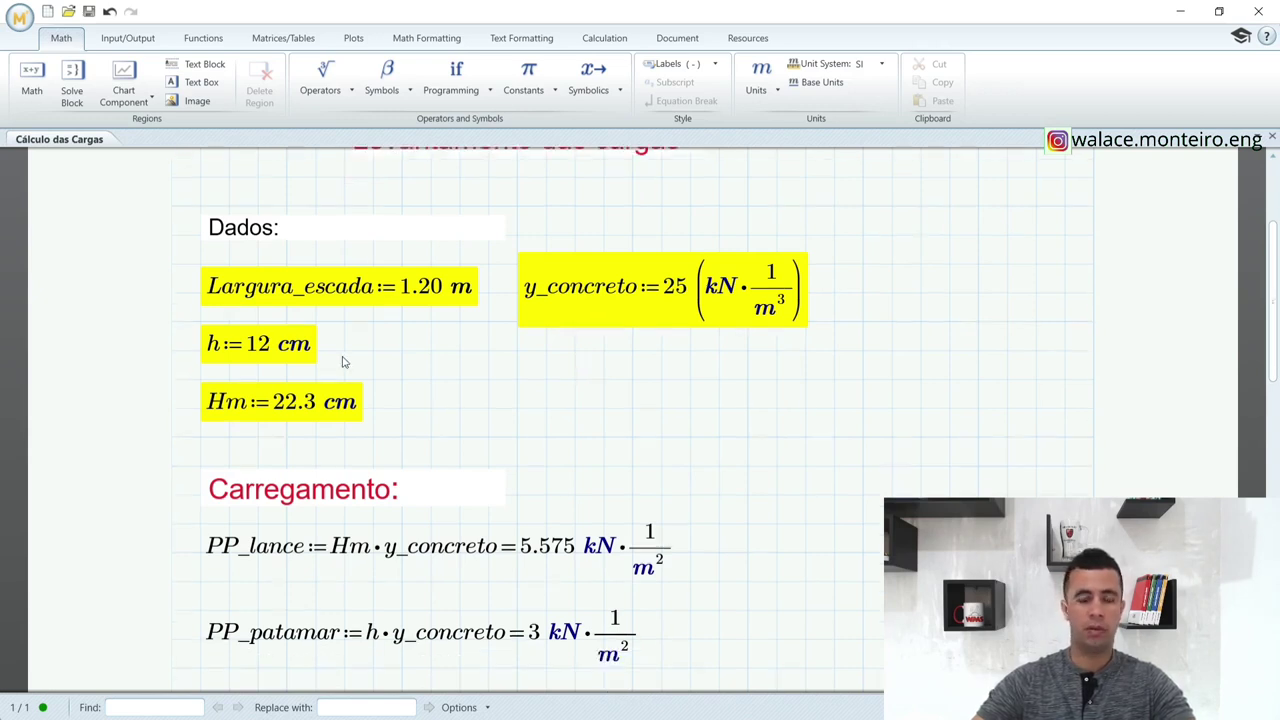
{"action": "scroll", "coordinate": [357, 354], "scroll_direction": "up", "scroll_amount": 2}
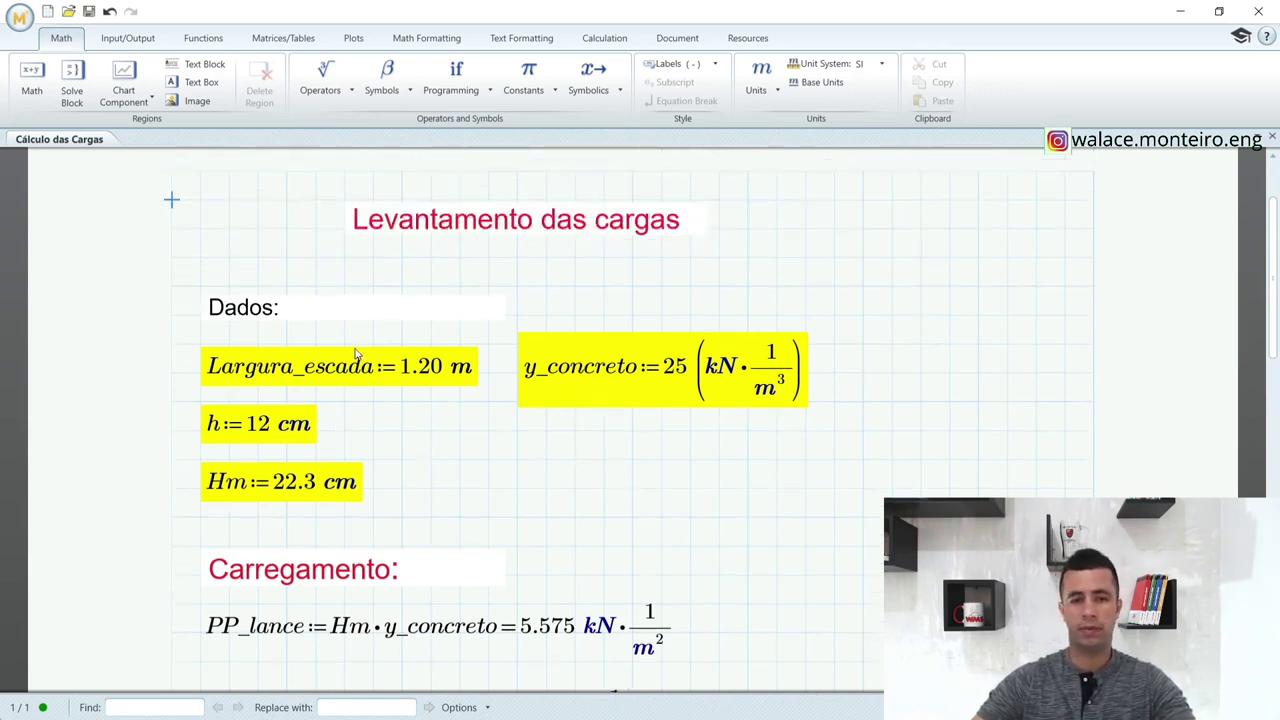
{"action": "scroll", "coordinate": [357, 354], "scroll_direction": "down", "scroll_amount": 1}
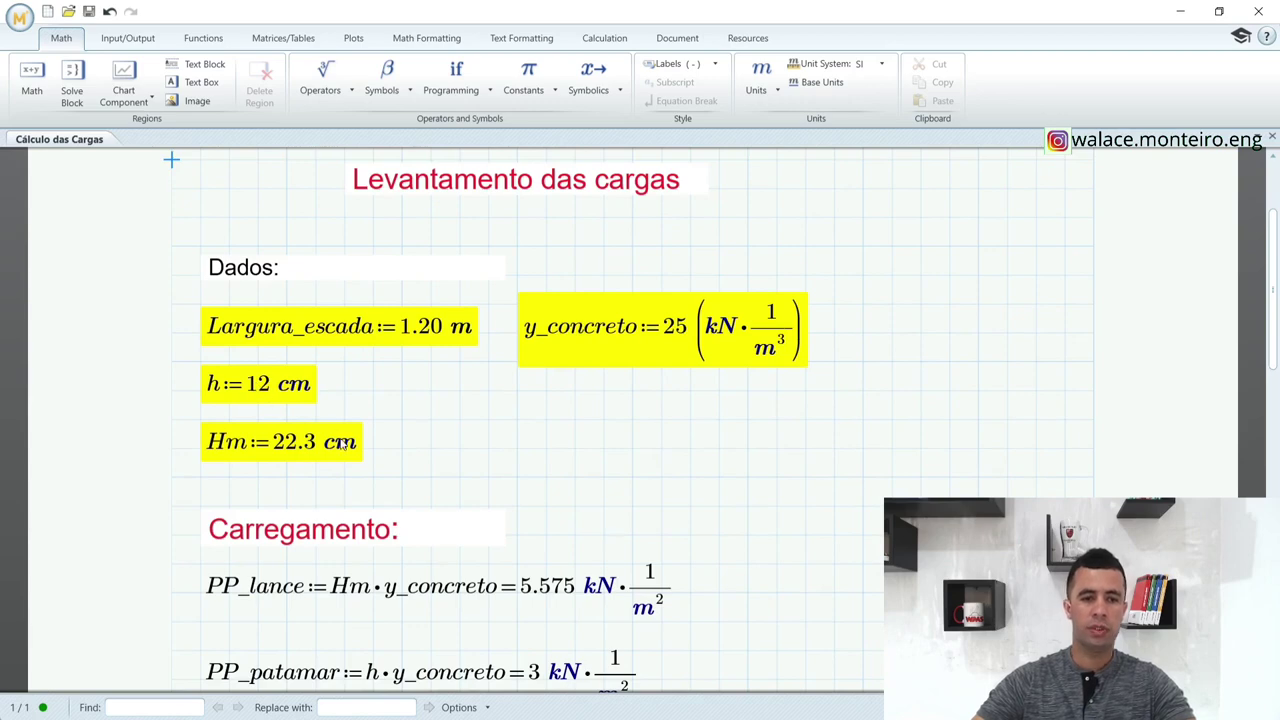
{"action": "scroll", "coordinate": [343, 444], "scroll_direction": "down", "scroll_amount": 1}
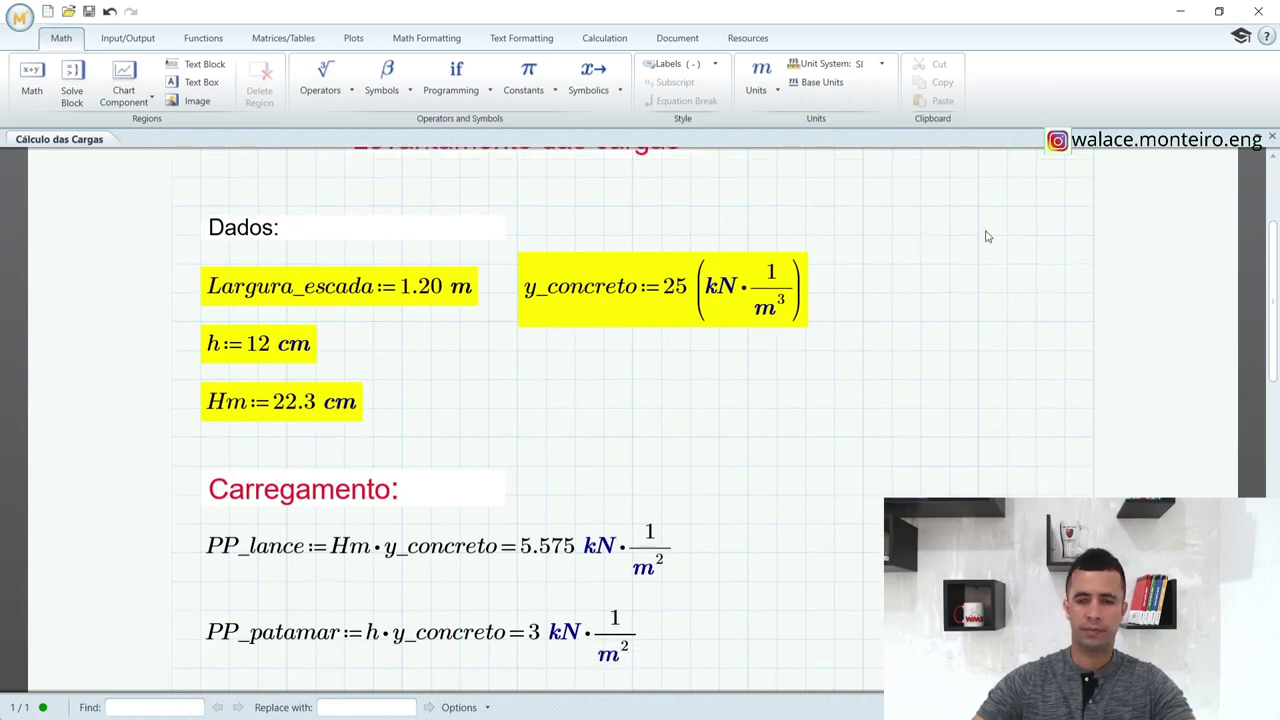
Switch to the Corte 2 section in Revit and check the vertical slab-and-step height dimension beside step 4.
{"action": "left_click", "coordinate": [1173, 13]}
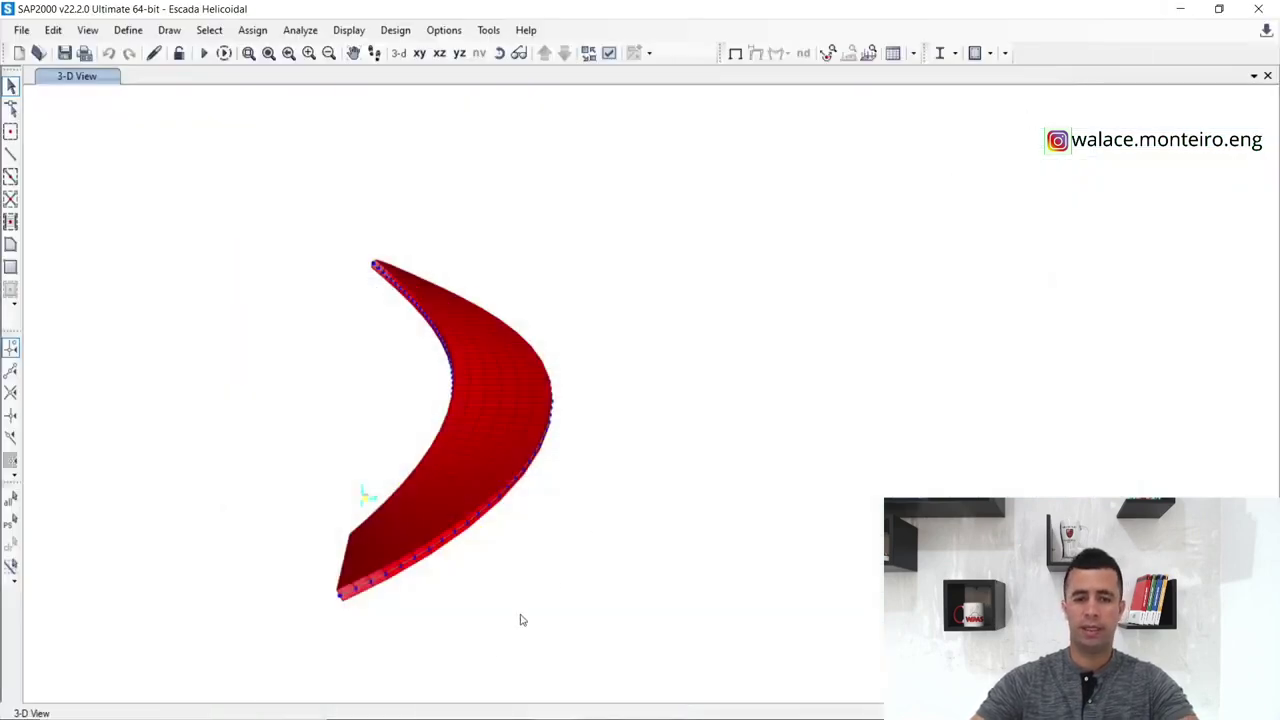
{"action": "left_click", "coordinate": [512, 704]}
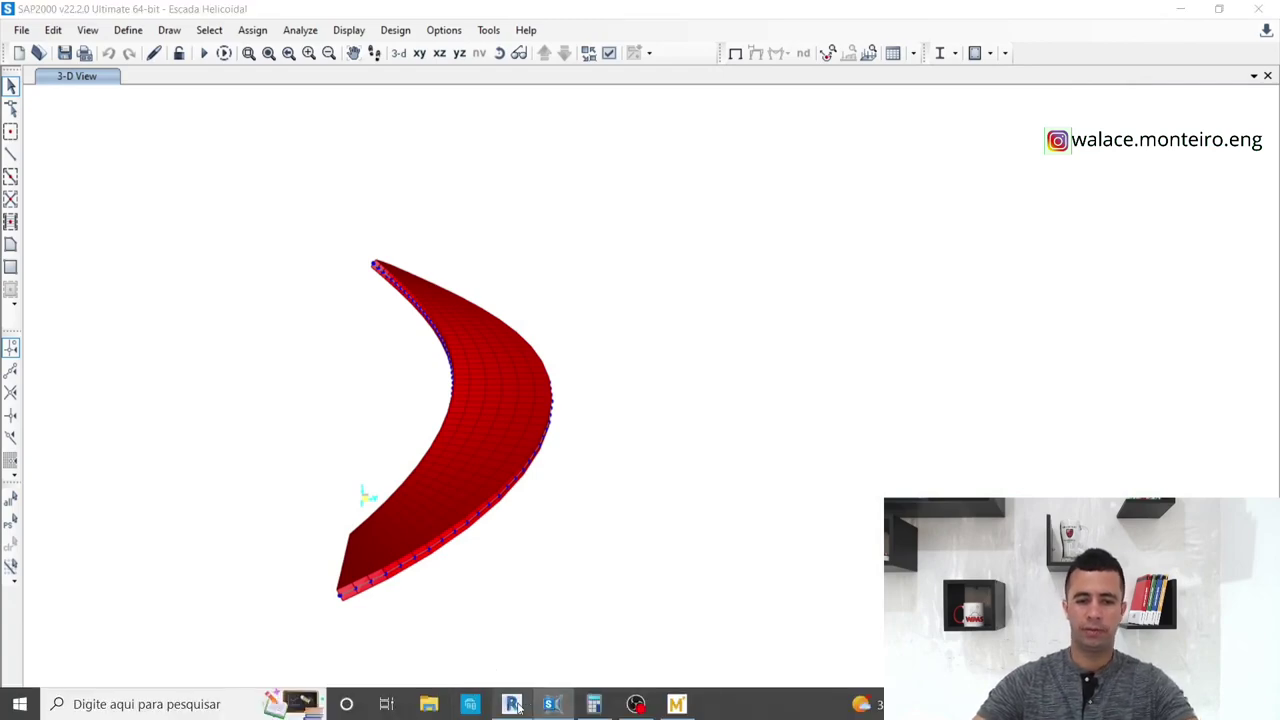
{"action": "scroll", "coordinate": [720, 520], "scroll_direction": "up", "scroll_amount": 4}
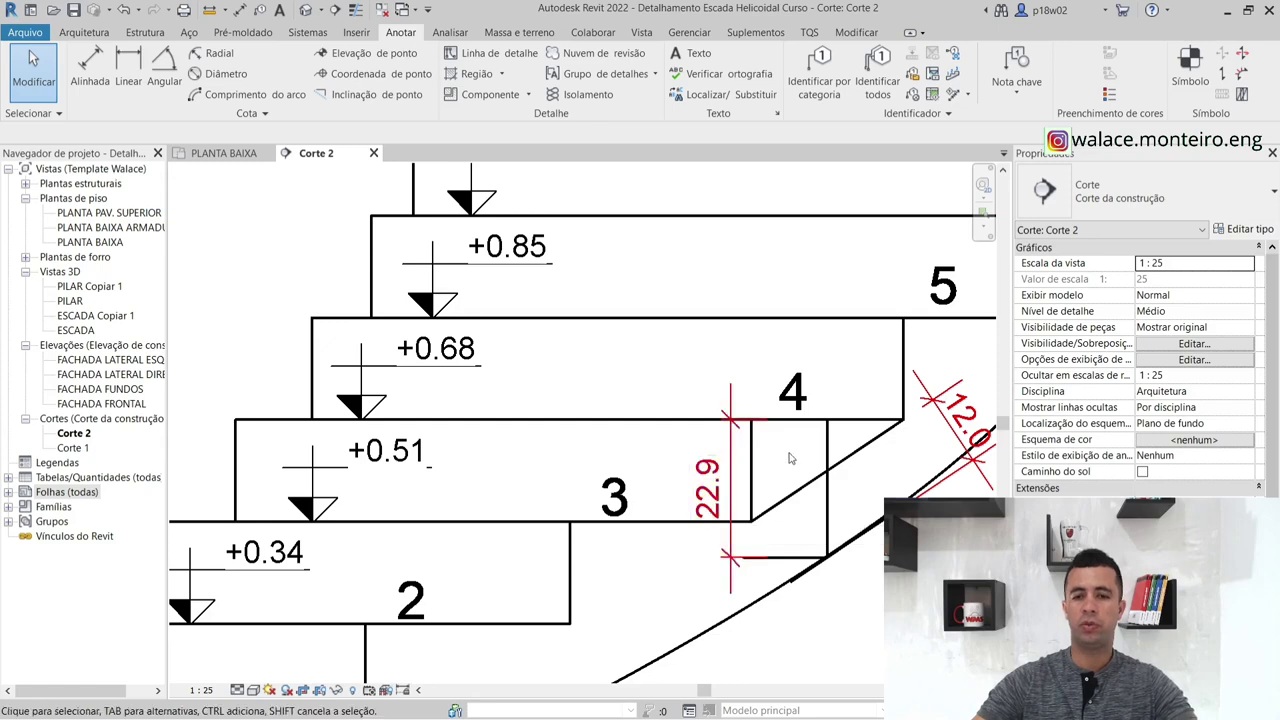
{"action": "left_click", "coordinate": [1224, 10]}
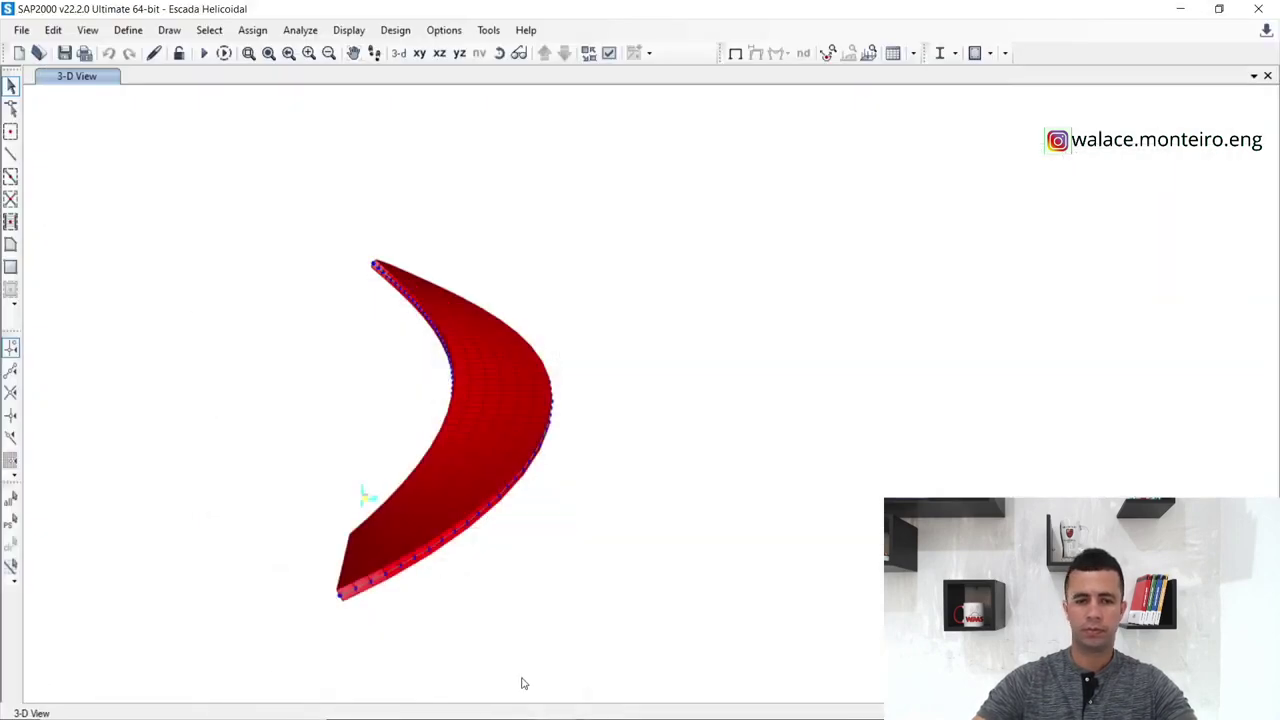
Return to the Mathcad worksheet and set the mean height Hm to 22.9 cm.
{"action": "left_click", "coordinate": [662, 710]}
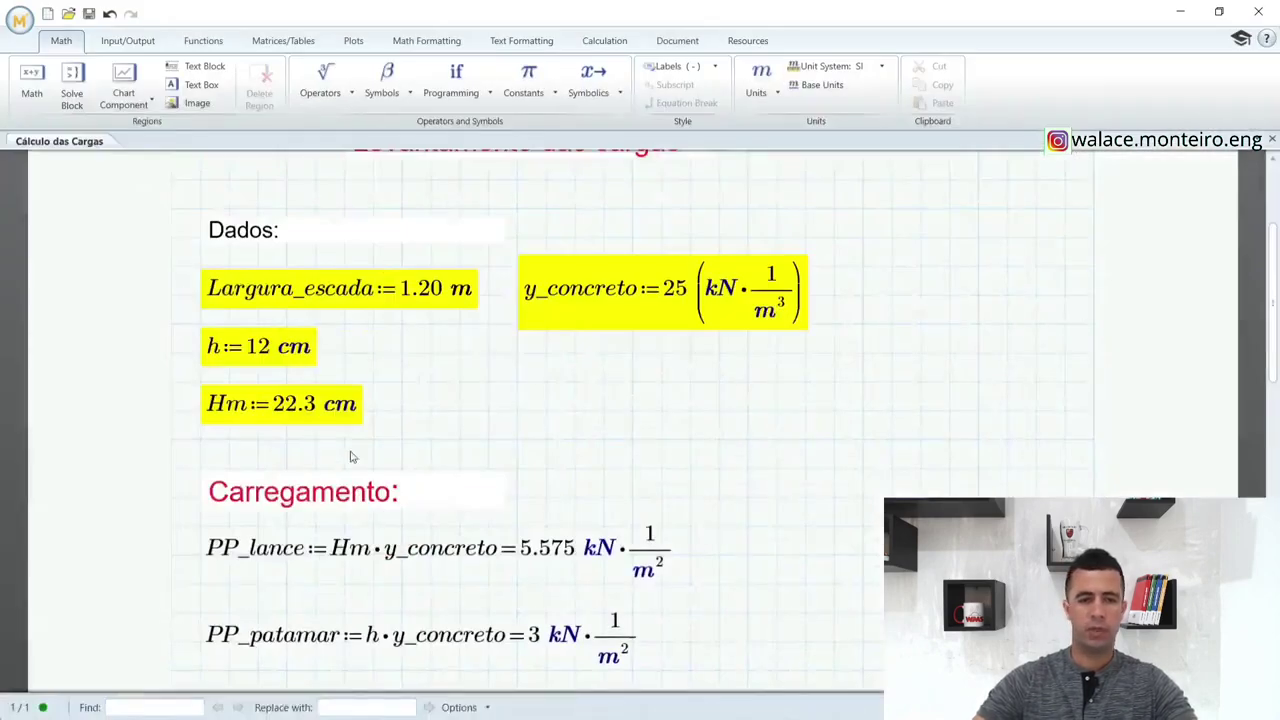
{"action": "left_click", "coordinate": [298, 405]}
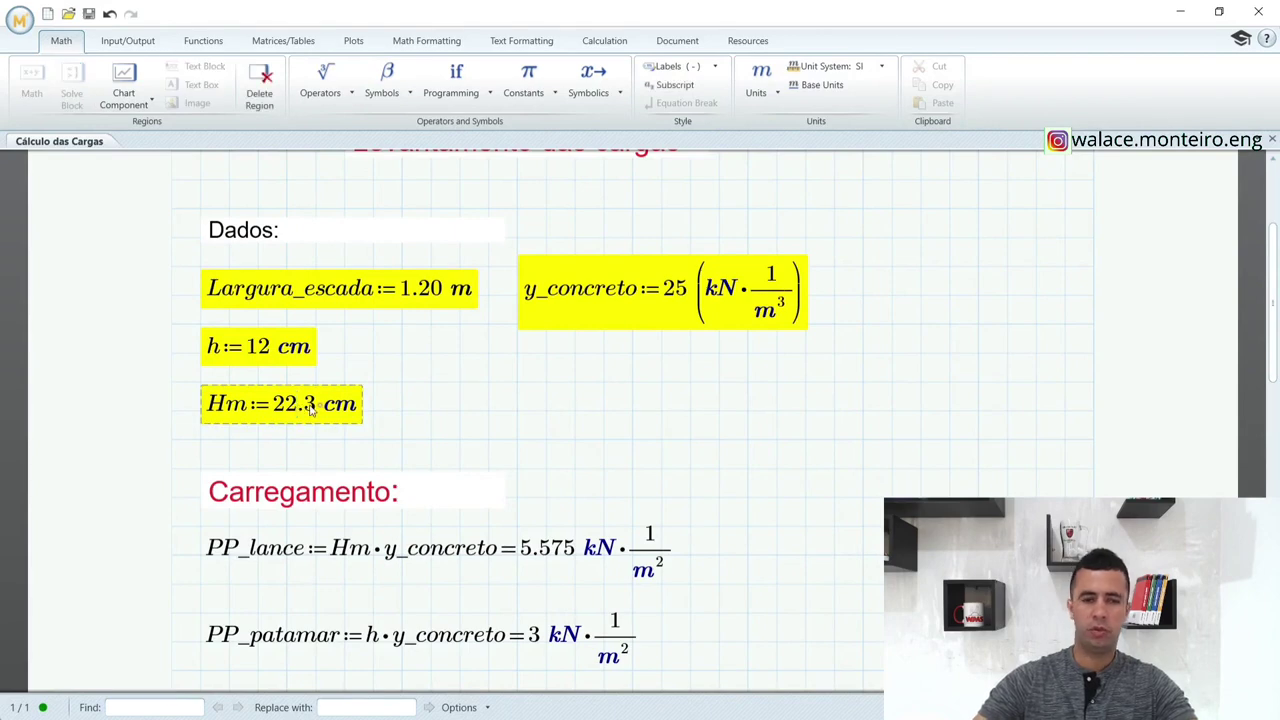
{"action": "key", "text": "BackSpace"}
{"action": "type", "text": "9"}
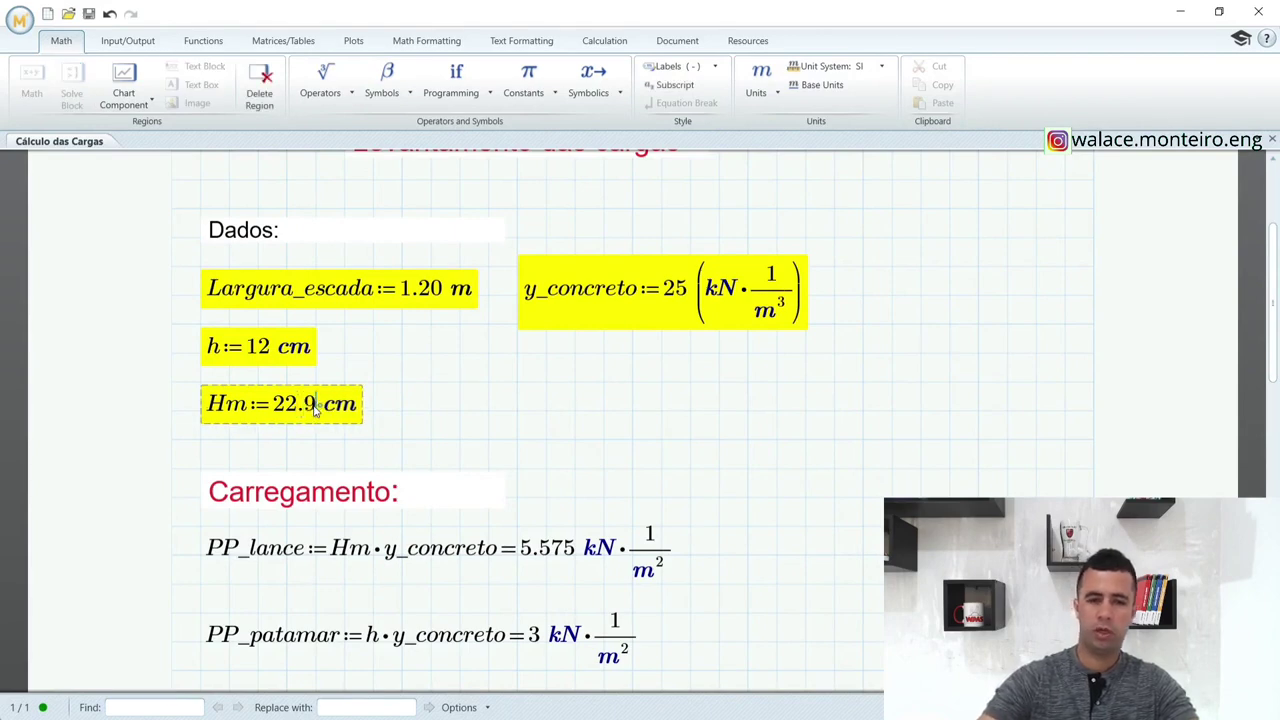
{"action": "left_click", "coordinate": [488, 394]}
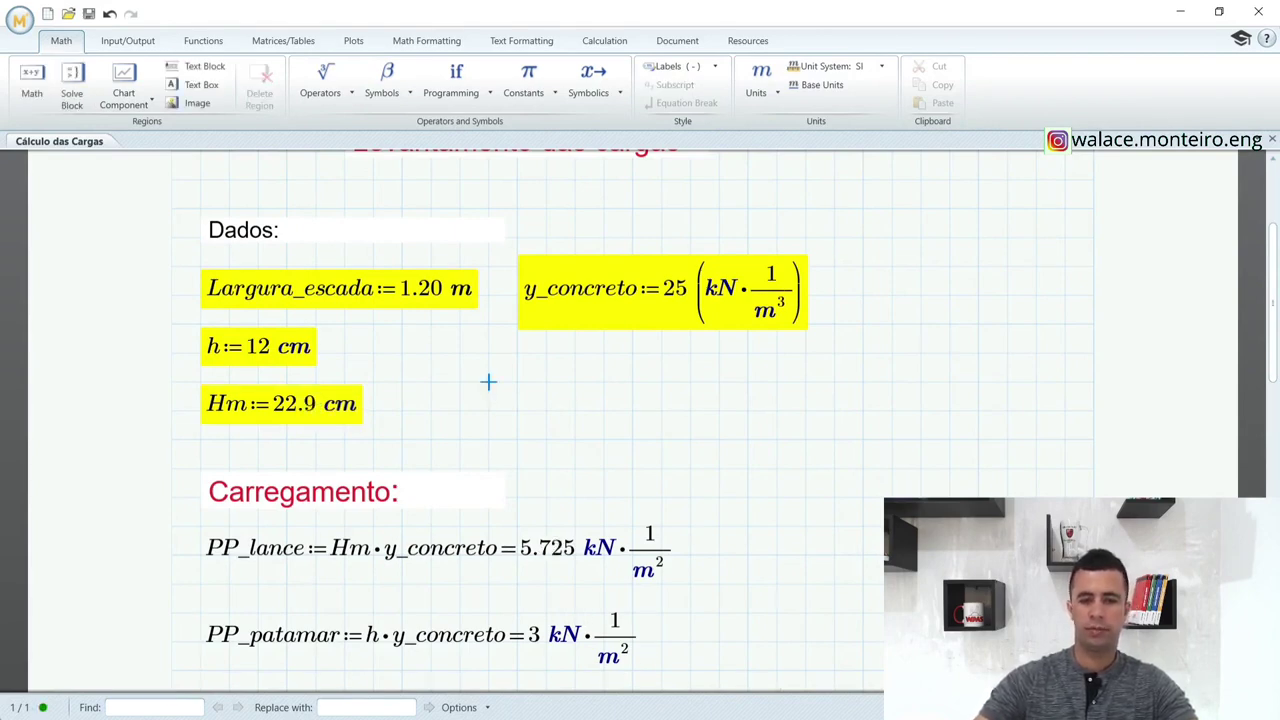
Switch back to the Revit section and compare the height and slab thickness dimensions with the worksheet data.
{"action": "left_click", "coordinate": [1184, 13]}
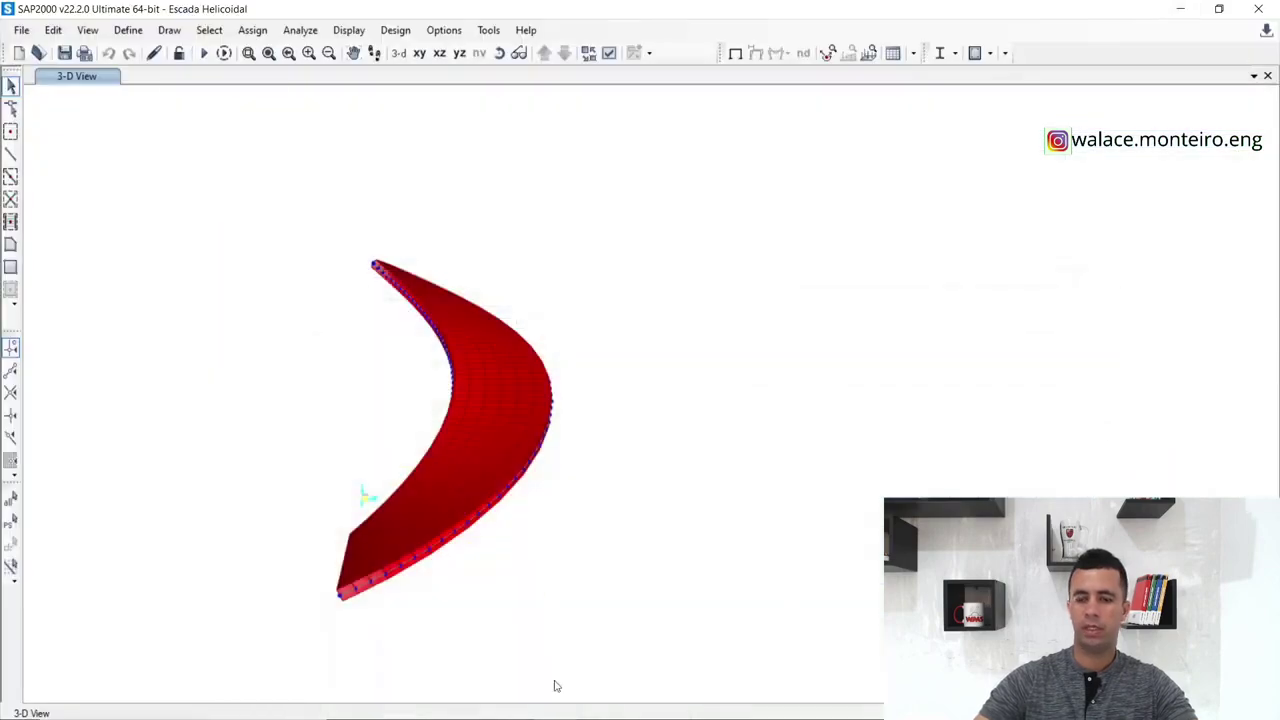
{"action": "left_click", "coordinate": [511, 704]}
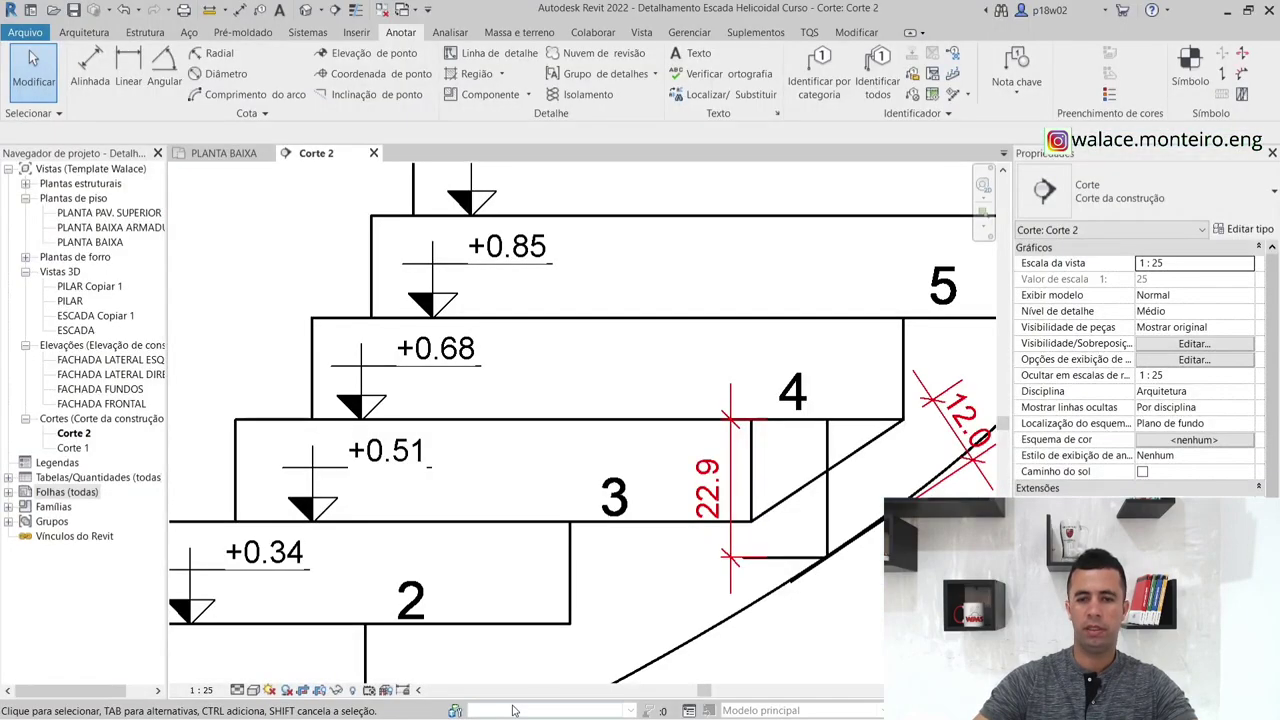
{"action": "left_click", "coordinate": [1227, 11]}
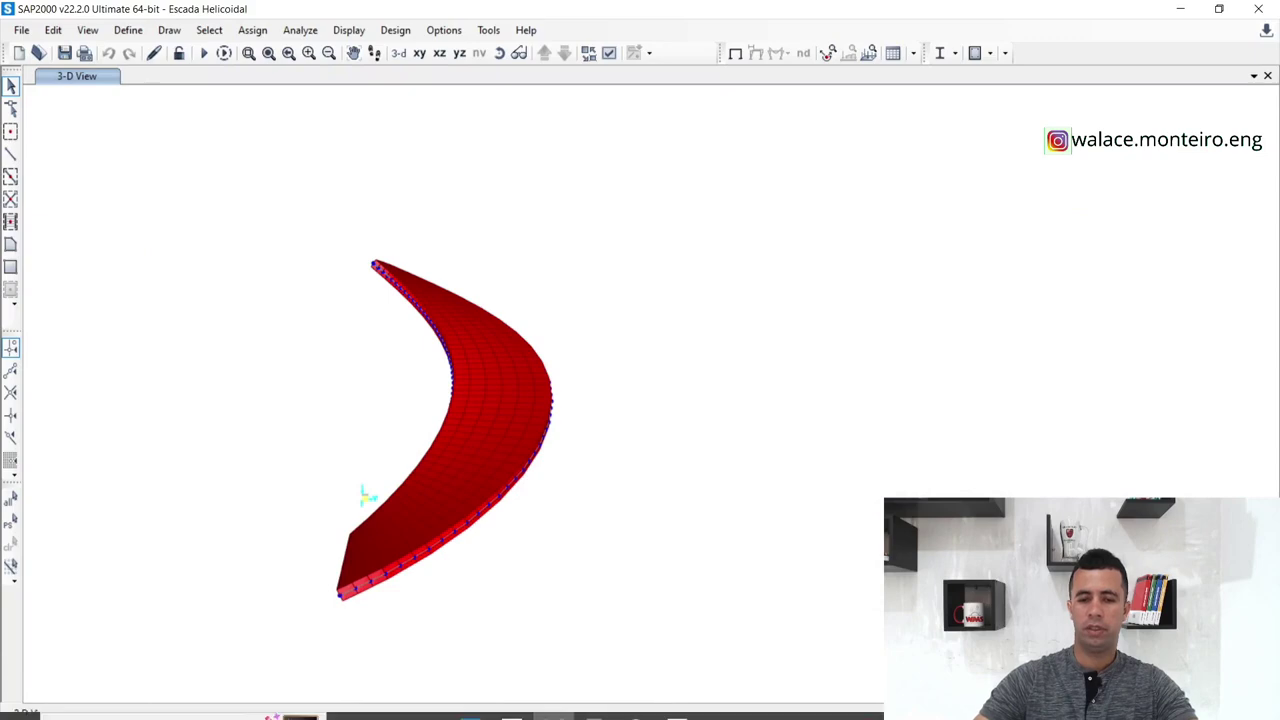
Switch to the Mathcad worksheet and review h, Hm and the self-weight expressions PP_lance, PP_patamar and PP_degrau.
{"action": "left_click", "coordinate": [668, 706]}
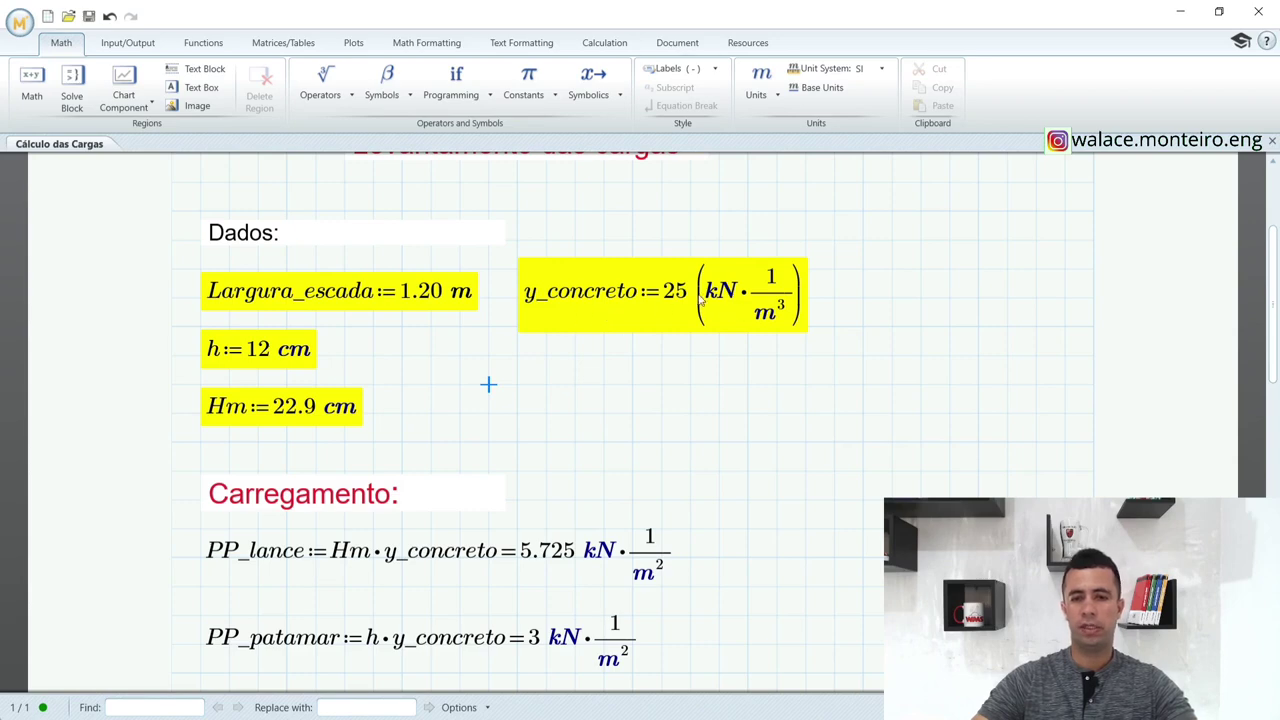
{"action": "scroll", "coordinate": [476, 328], "scroll_direction": "down", "scroll_amount": 1}
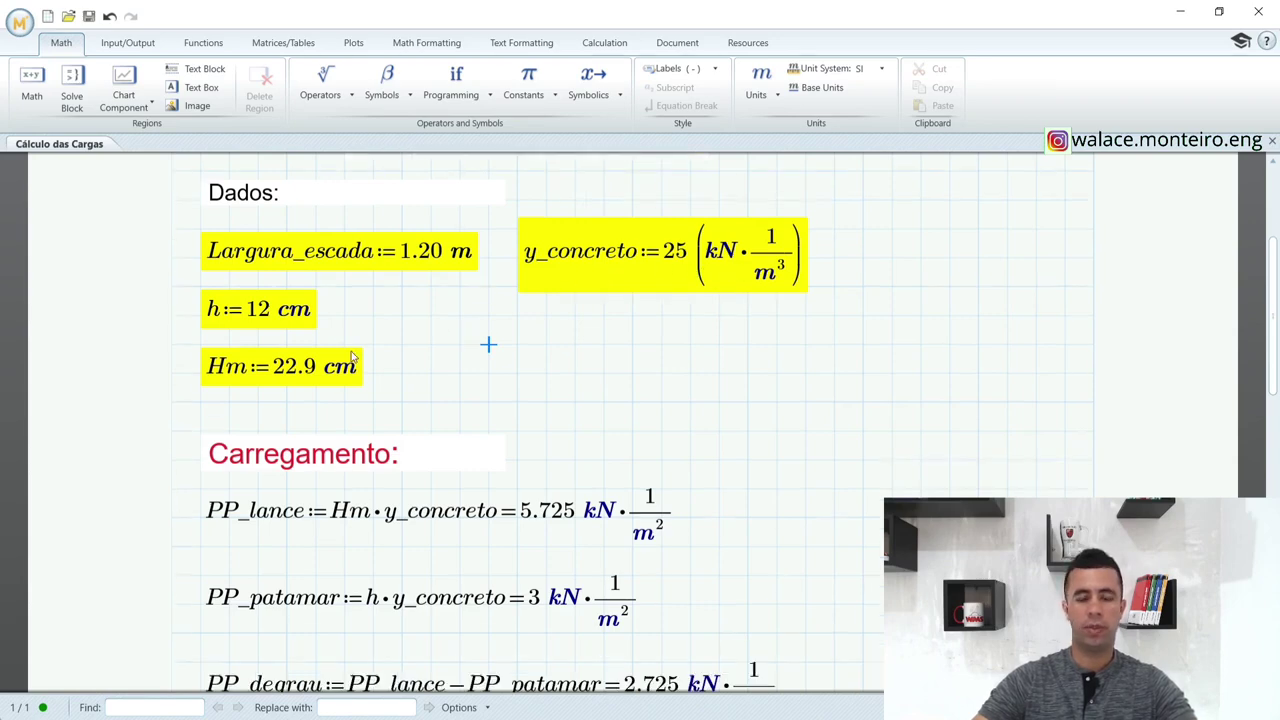
{"action": "left_click", "coordinate": [271, 327]}
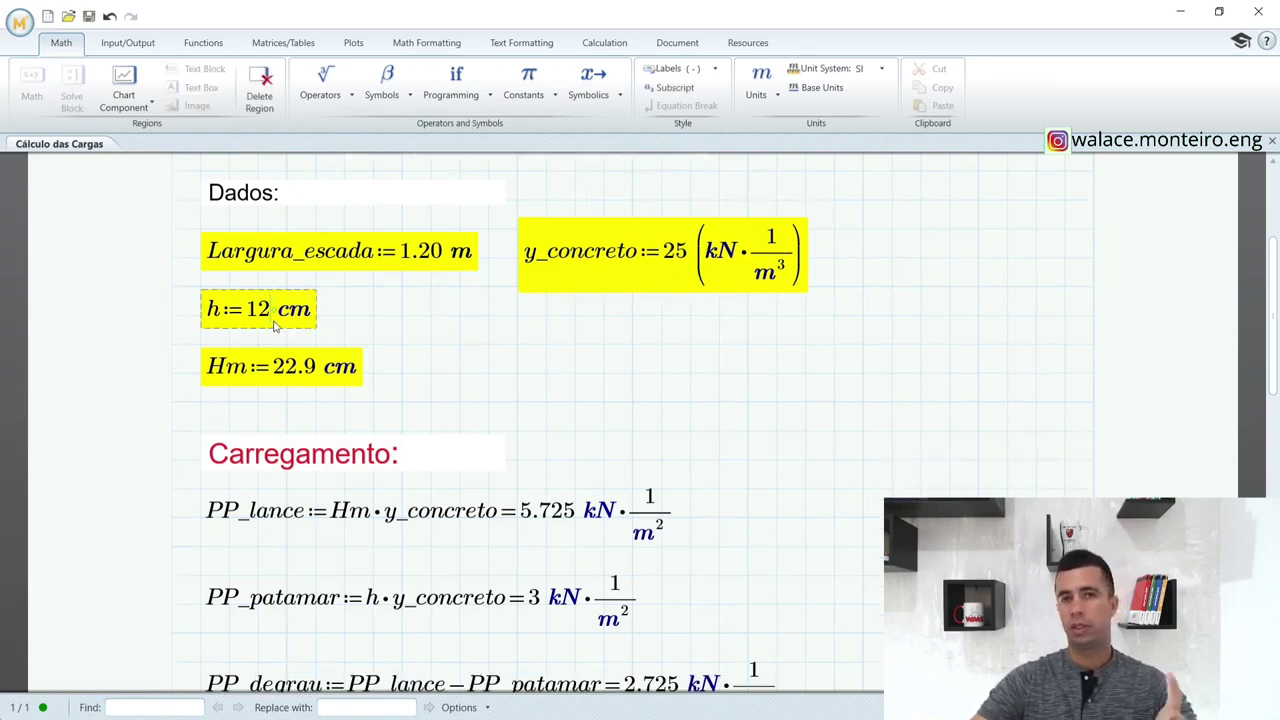
{"action": "left_click", "coordinate": [309, 390]}
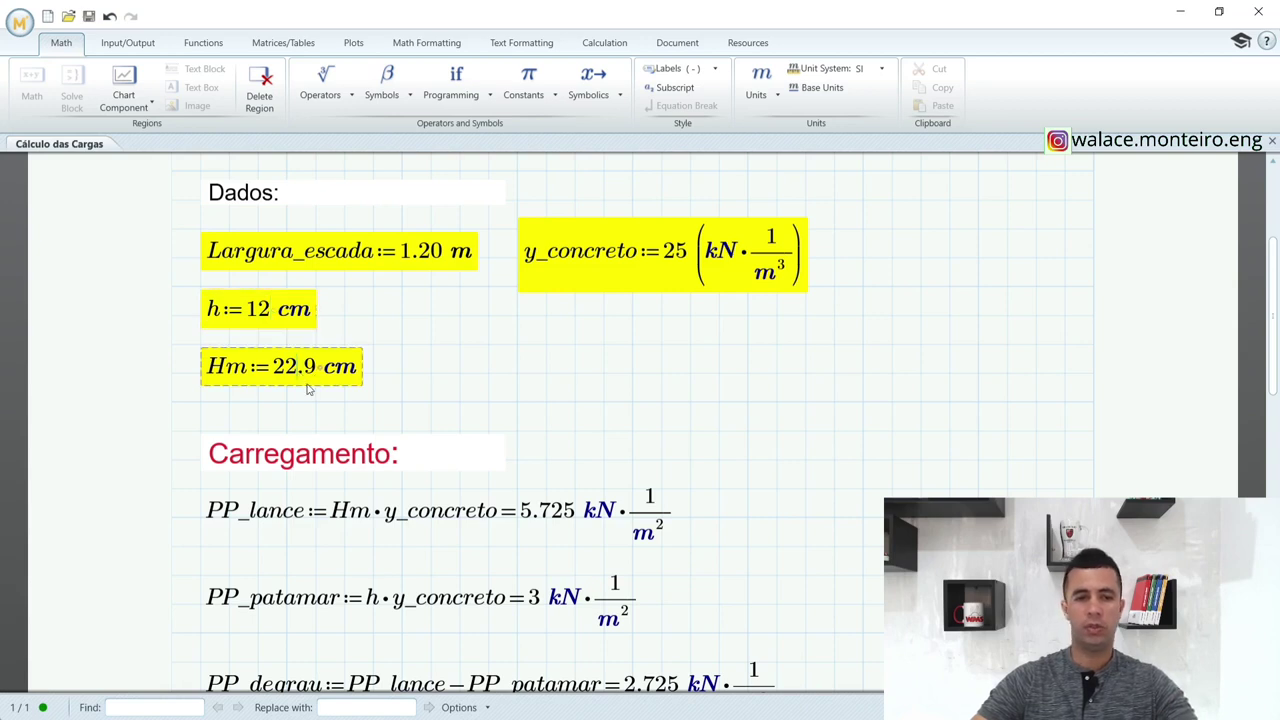
{"action": "left_click", "coordinate": [410, 389]}
{"action": "scroll", "coordinate": [413, 389], "scroll_direction": "down", "scroll_amount": 3}
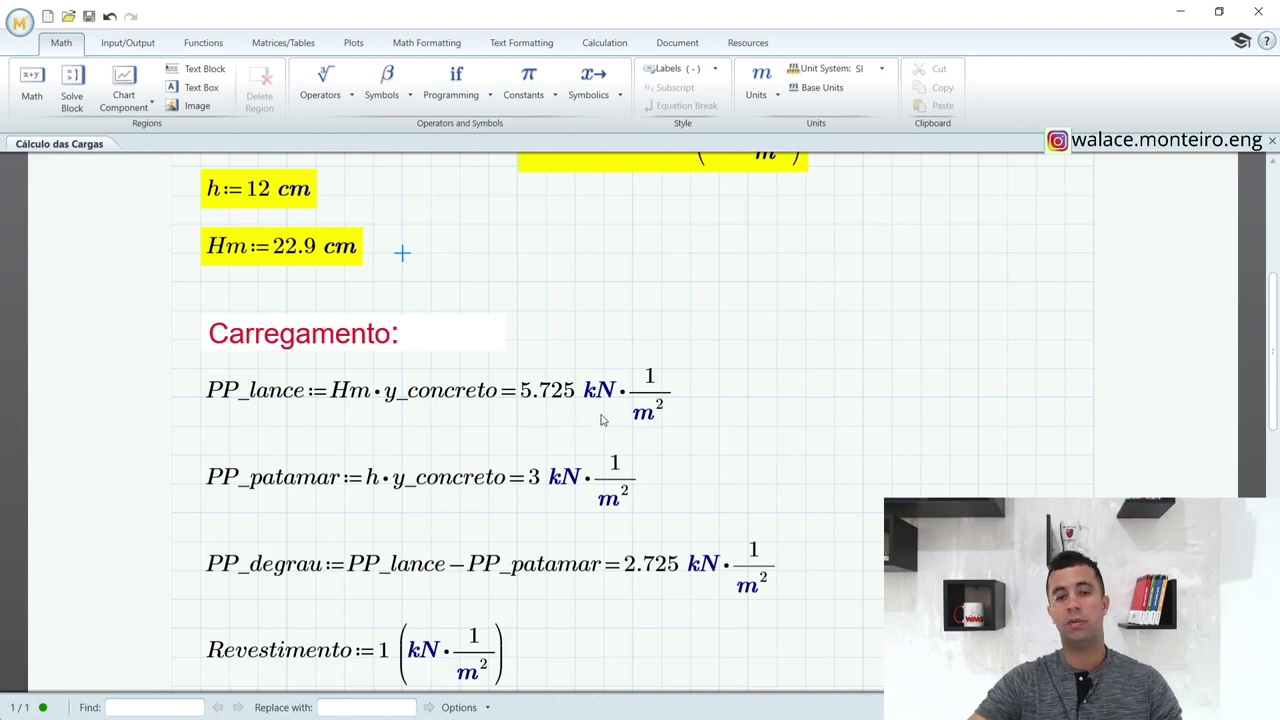
{"action": "scroll", "coordinate": [271, 483], "scroll_direction": "down", "scroll_amount": 1}
{"action": "left_click", "coordinate": [262, 522]}
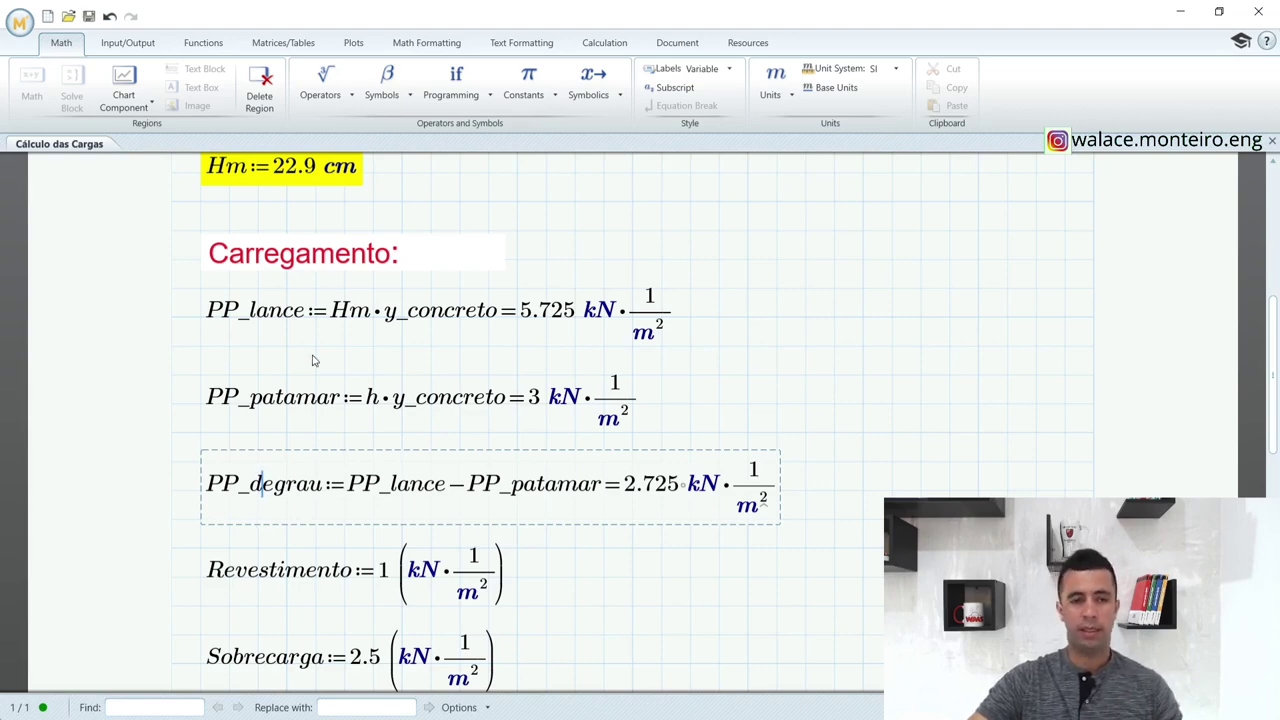
{"action": "left_click", "coordinate": [291, 318]}
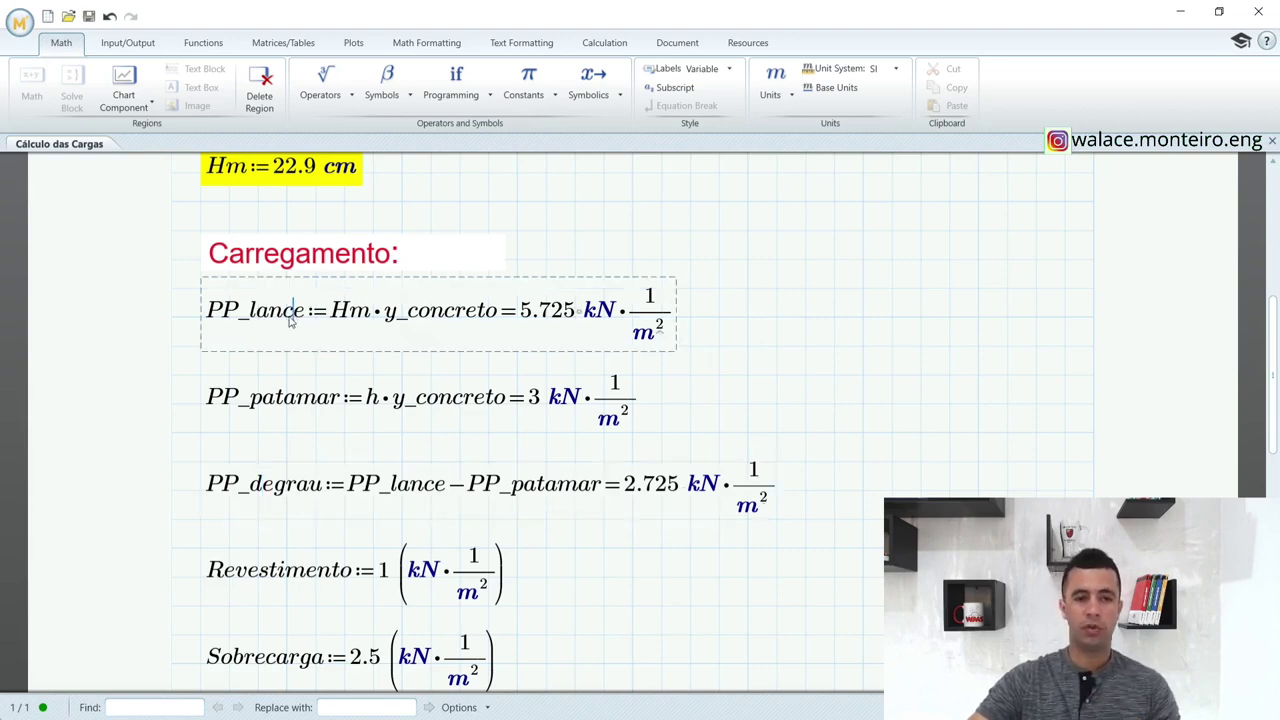
Rename the variable PP_patamar as PP_laje in its definition.
{"action": "left_click", "coordinate": [264, 405]}
{"action": "key", "text": "BackSpace"}
{"action": "key", "text": "Delete"}
{"action": "key", "text": "Delete"}
{"action": "key", "text": "Delete"}
{"action": "key", "text": "Delete"}
{"action": "key", "text": "Delete"}
{"action": "key", "text": "Delete"}
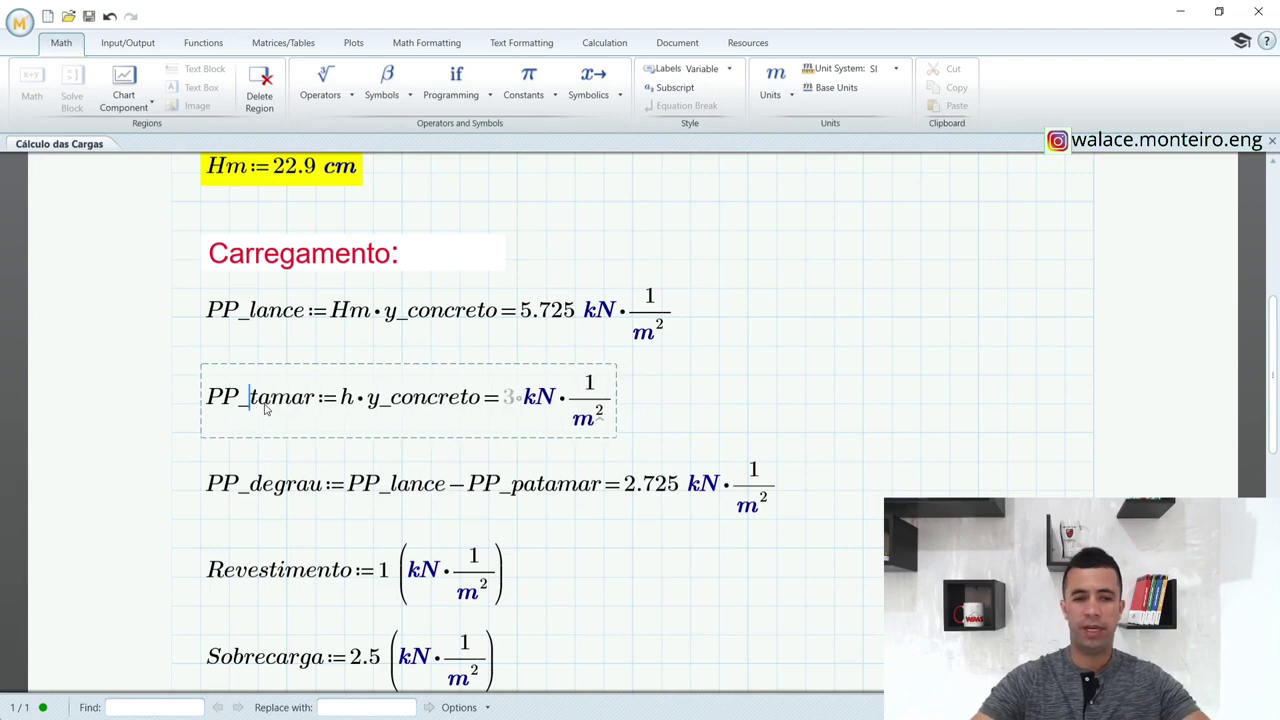
{"action": "type", "text": "laje"}
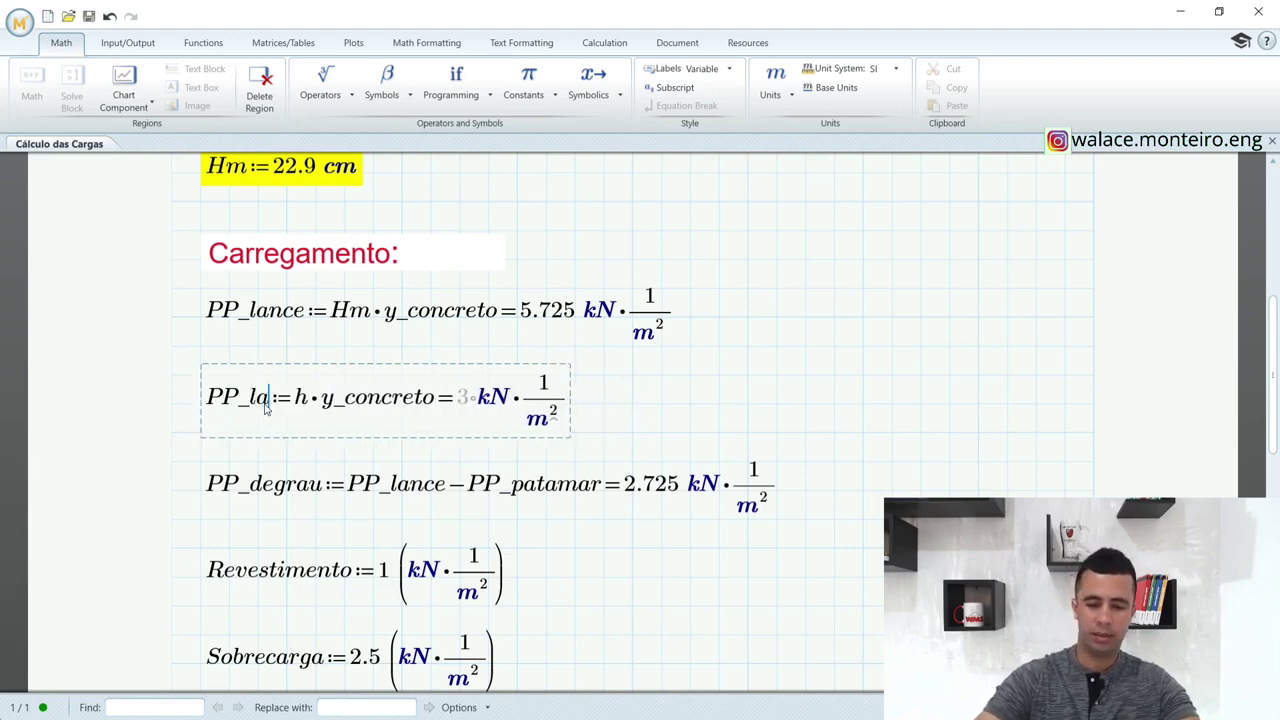
{"action": "left_click", "coordinate": [773, 350]}
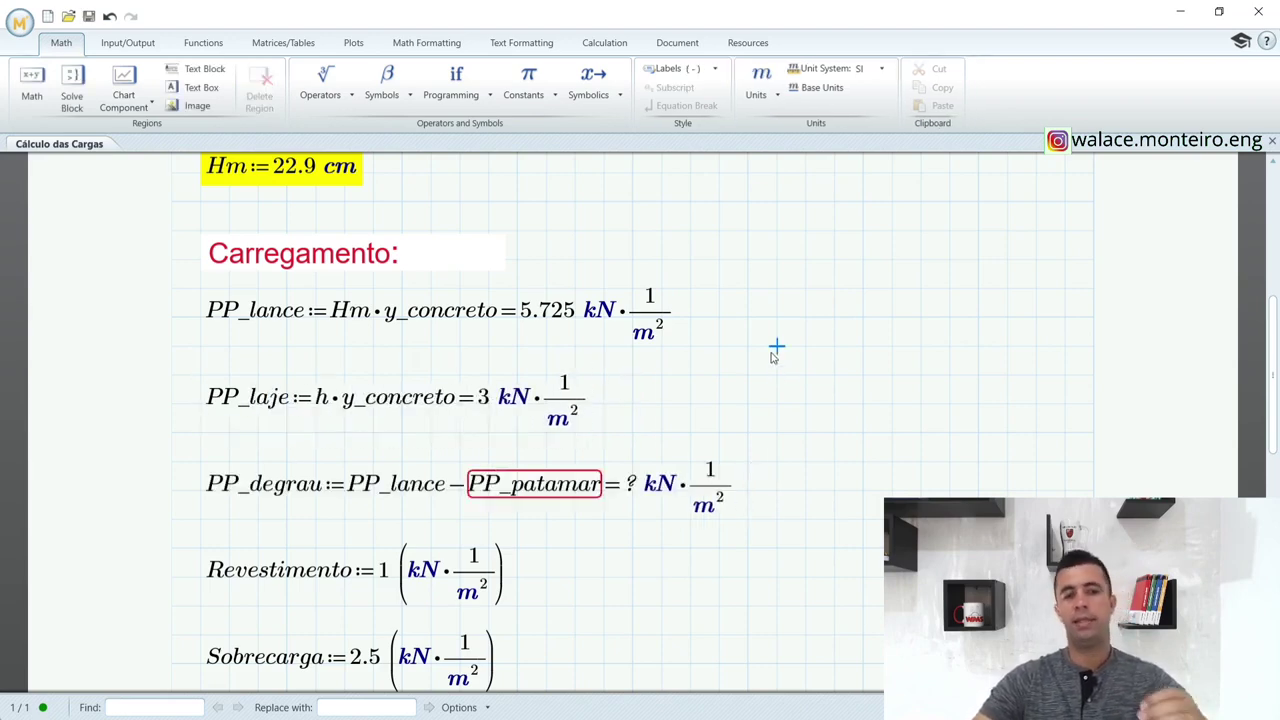
Replace PP_patamar with PP_laje in the PP_degrau expression and review the calculated step self-weight.
{"action": "left_click", "coordinate": [513, 495]}
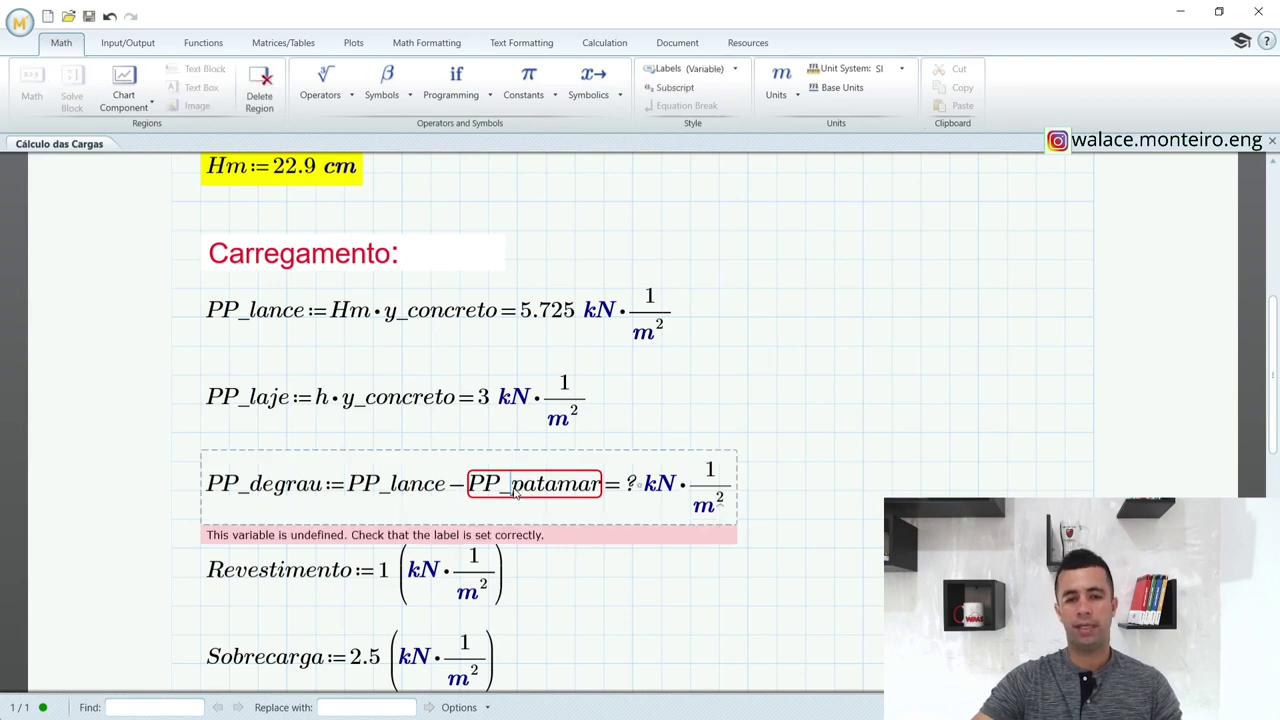
{"action": "key", "text": "Delete"}
{"action": "key", "text": "Delete"}
{"action": "key", "text": "Delete"}
{"action": "key", "text": "Delete"}
{"action": "key", "text": "Delete"}
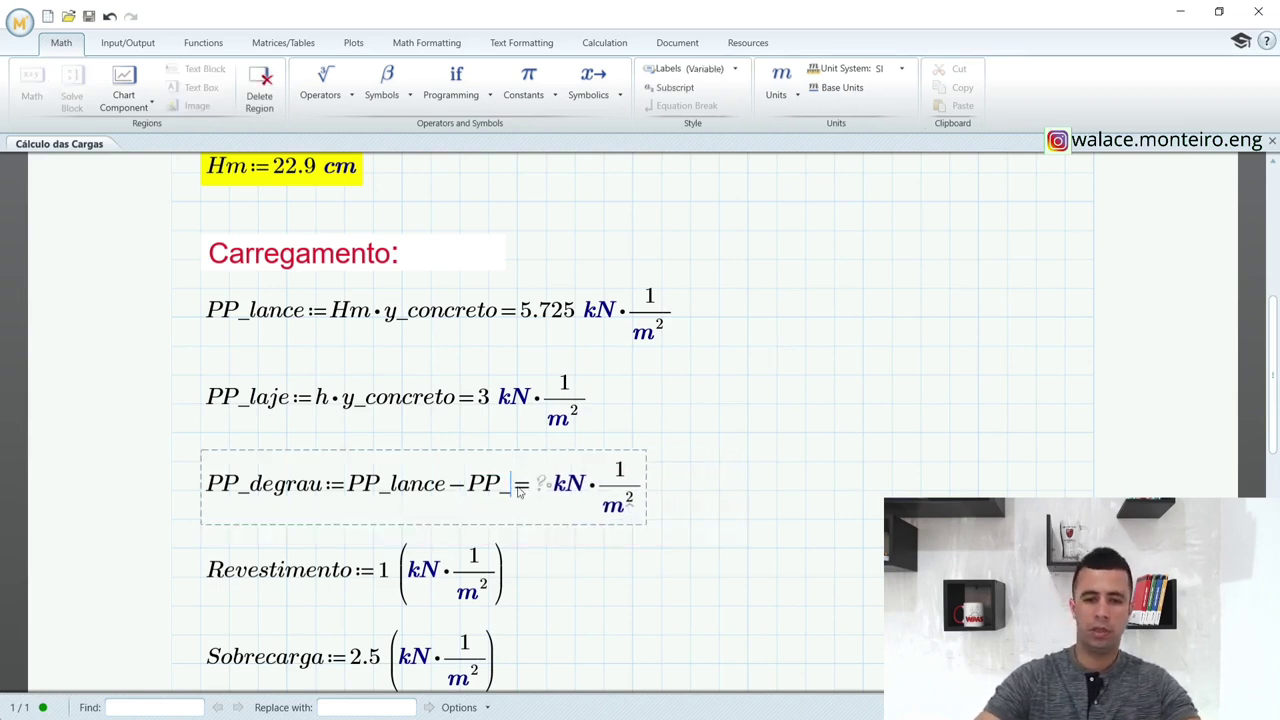
{"action": "type", "text": "laje"}
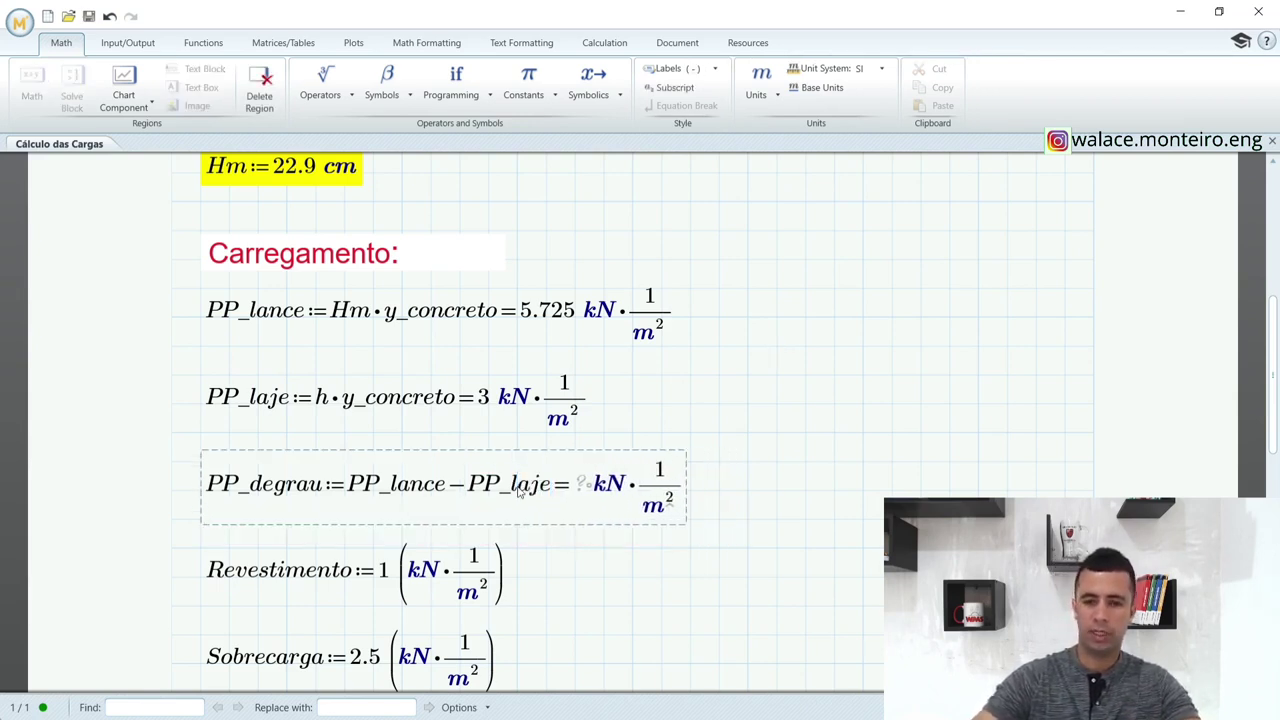
{"action": "key", "text": "Return"}
{"action": "scroll", "coordinate": [766, 271], "scroll_direction": "down", "scroll_amount": 2}
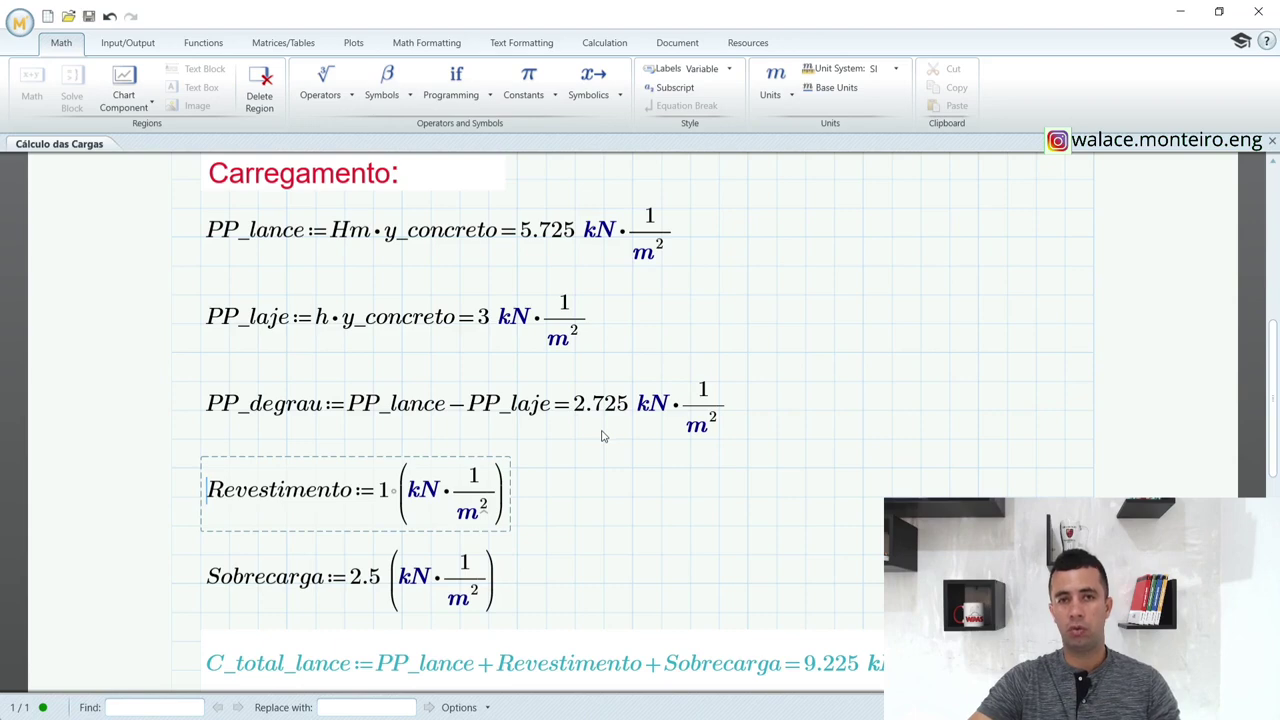
{"action": "left_click", "coordinate": [262, 404]}
{"action": "scroll", "coordinate": [755, 445], "scroll_direction": "up", "scroll_amount": 3}
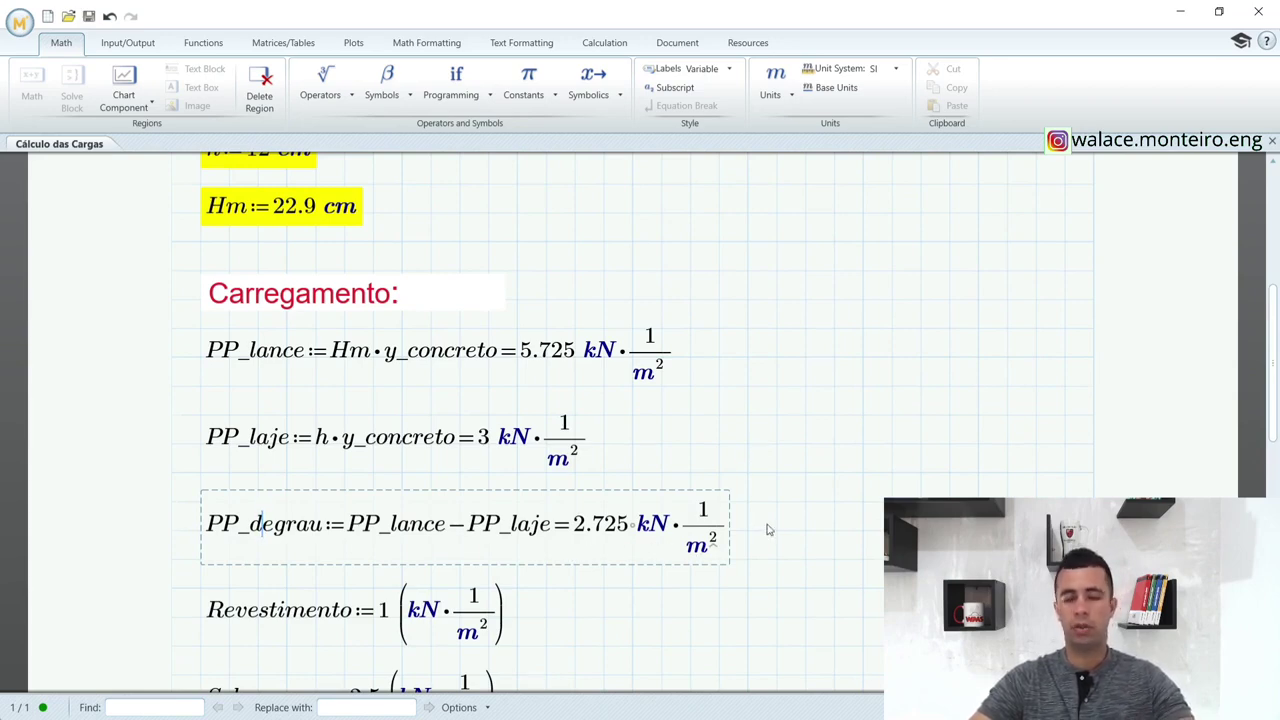
Switch back to SAP2000 and assign a 2,725 kN/m² uniform gravity load in the Degrau pattern to the whole stair slab.
{"action": "left_click", "coordinate": [1183, 14]}
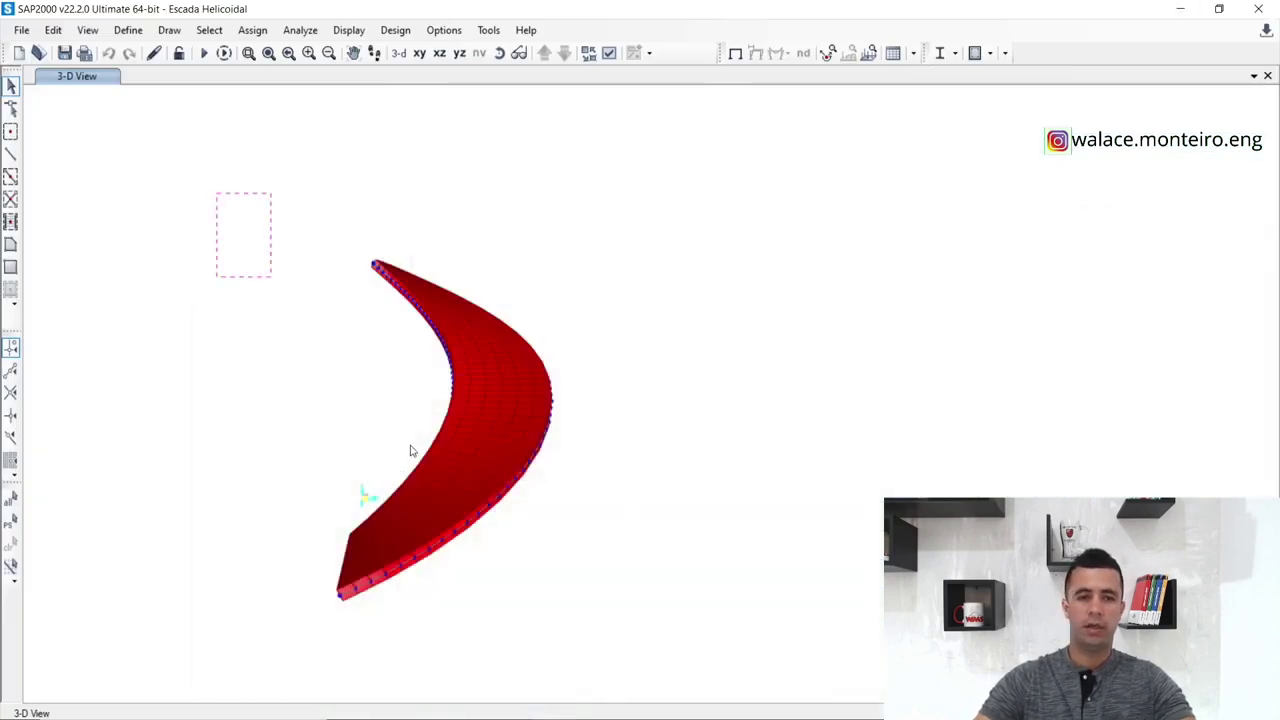
{"action": "left_click_drag", "start_coordinate": [410, 450], "coordinate": [757, 657]}
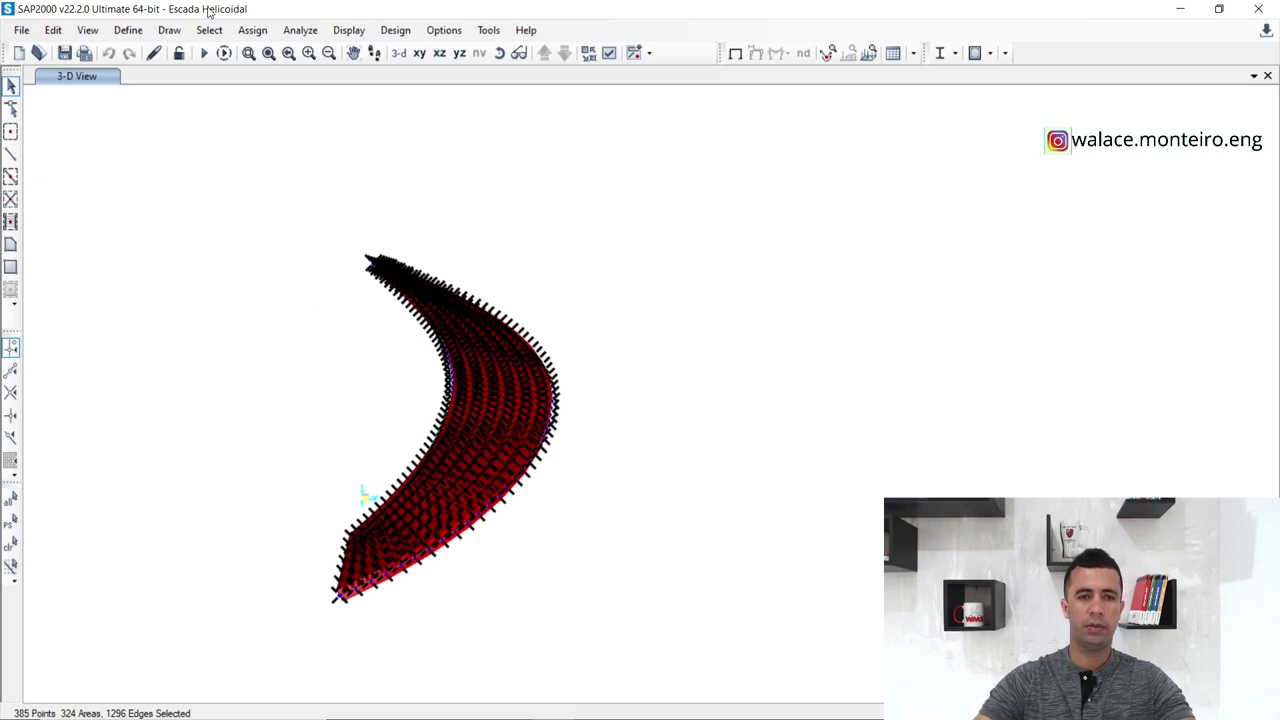
{"action": "left_click", "coordinate": [252, 30]}
{"action": "mouse_move", "coordinate": [335, 295]}
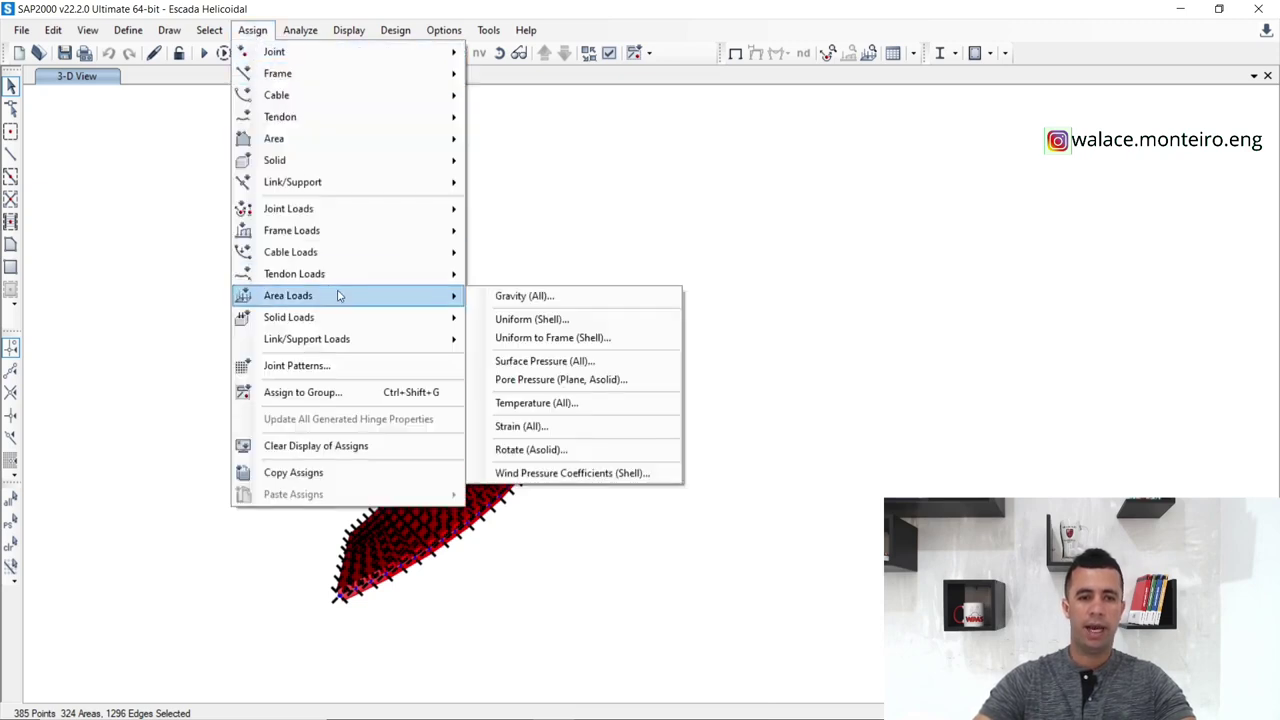
{"action": "left_click", "coordinate": [530, 318]}
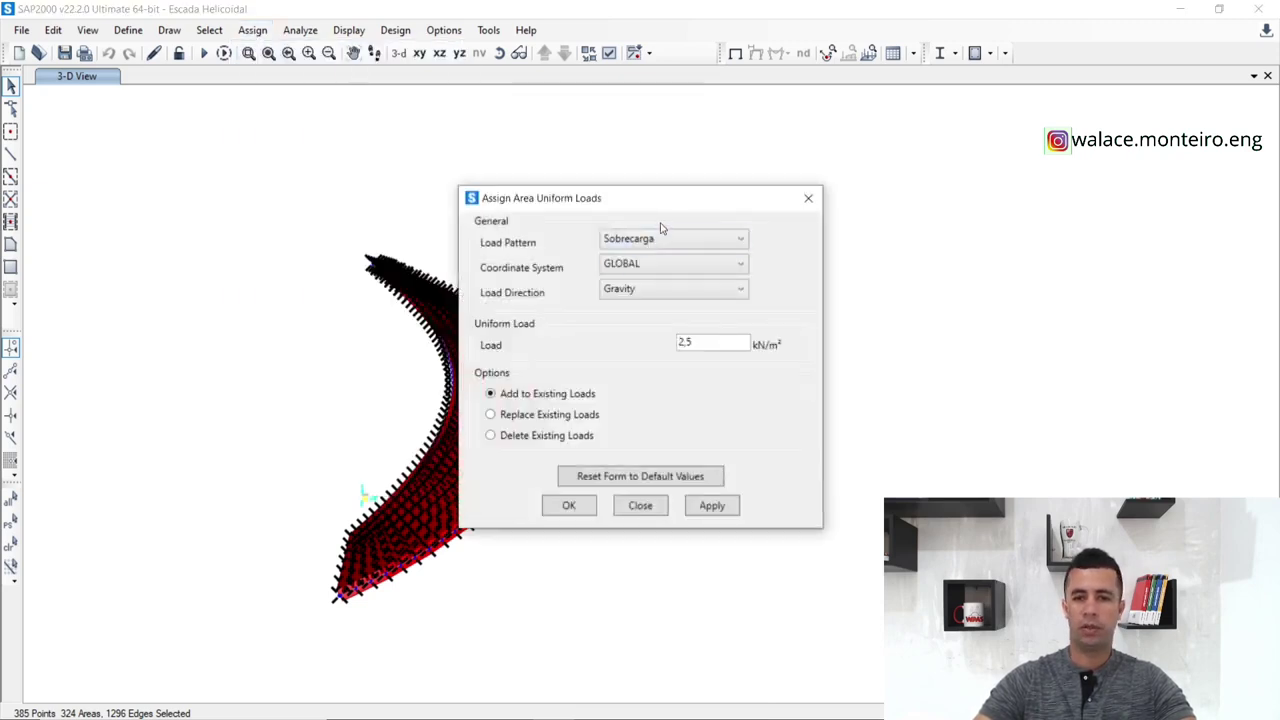
{"action": "left_click", "coordinate": [666, 238]}
{"action": "left_click", "coordinate": [671, 260]}
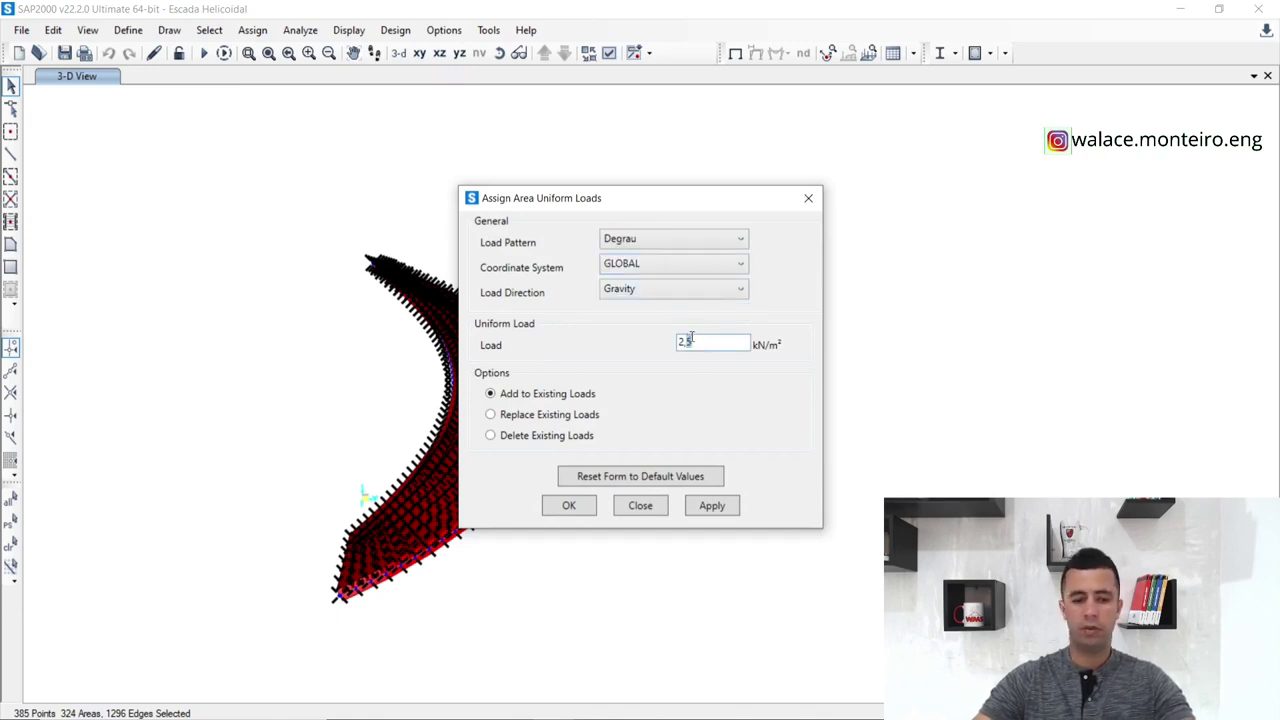
{"action": "type", "text": "72"}
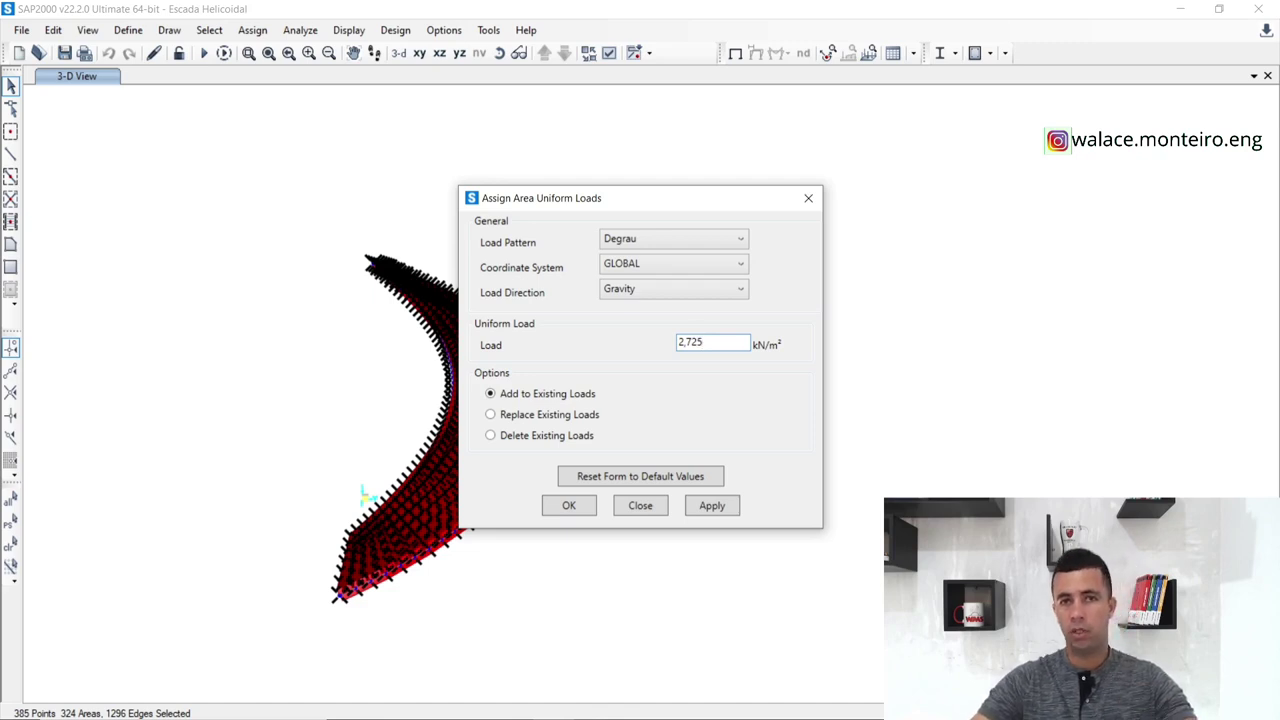
{"action": "left_click", "coordinate": [706, 507]}
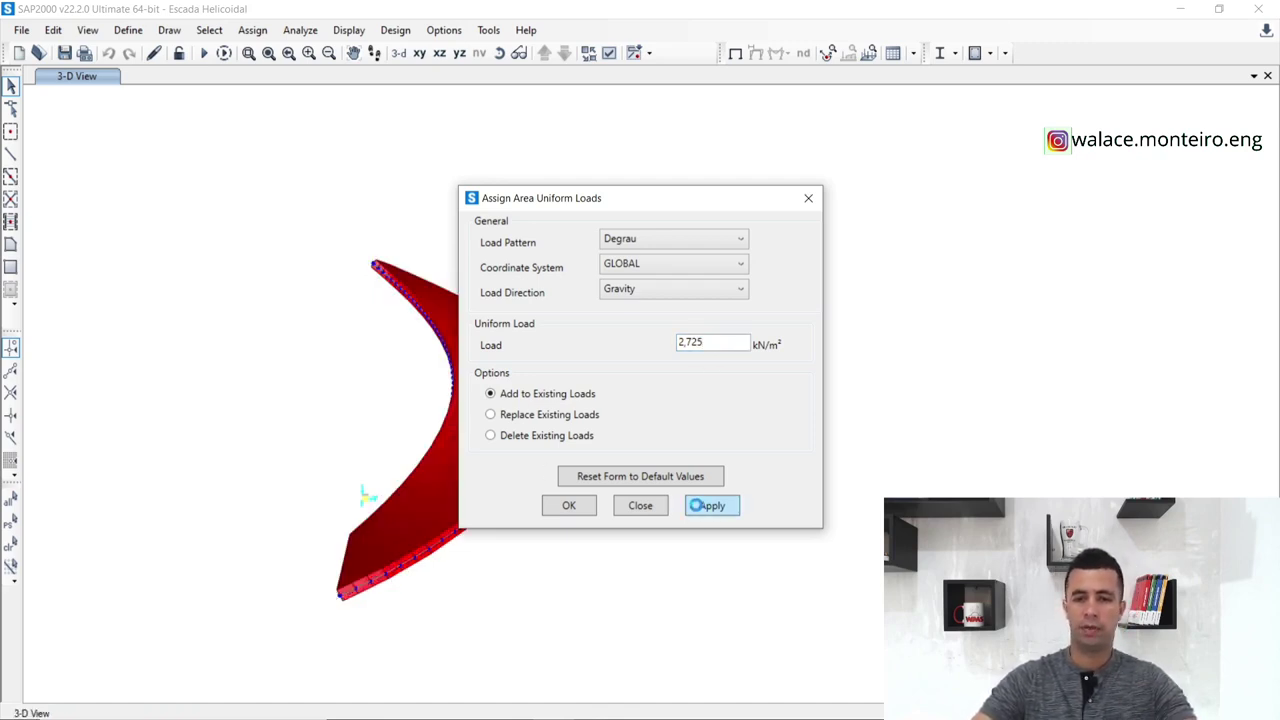
{"action": "left_click", "coordinate": [572, 507]}
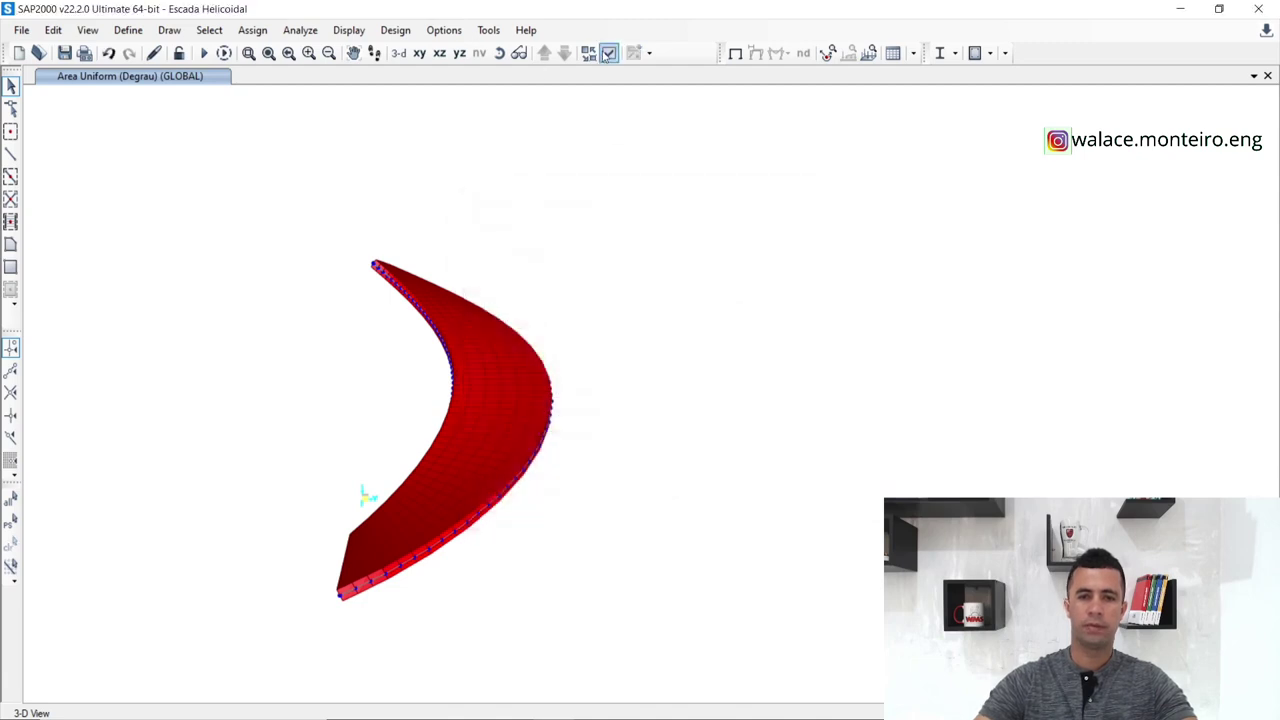
Change the model's view type from Extrude to Standard in the display options.
{"action": "left_click", "coordinate": [609, 53]}
{"action": "left_click", "coordinate": [553, 147]}
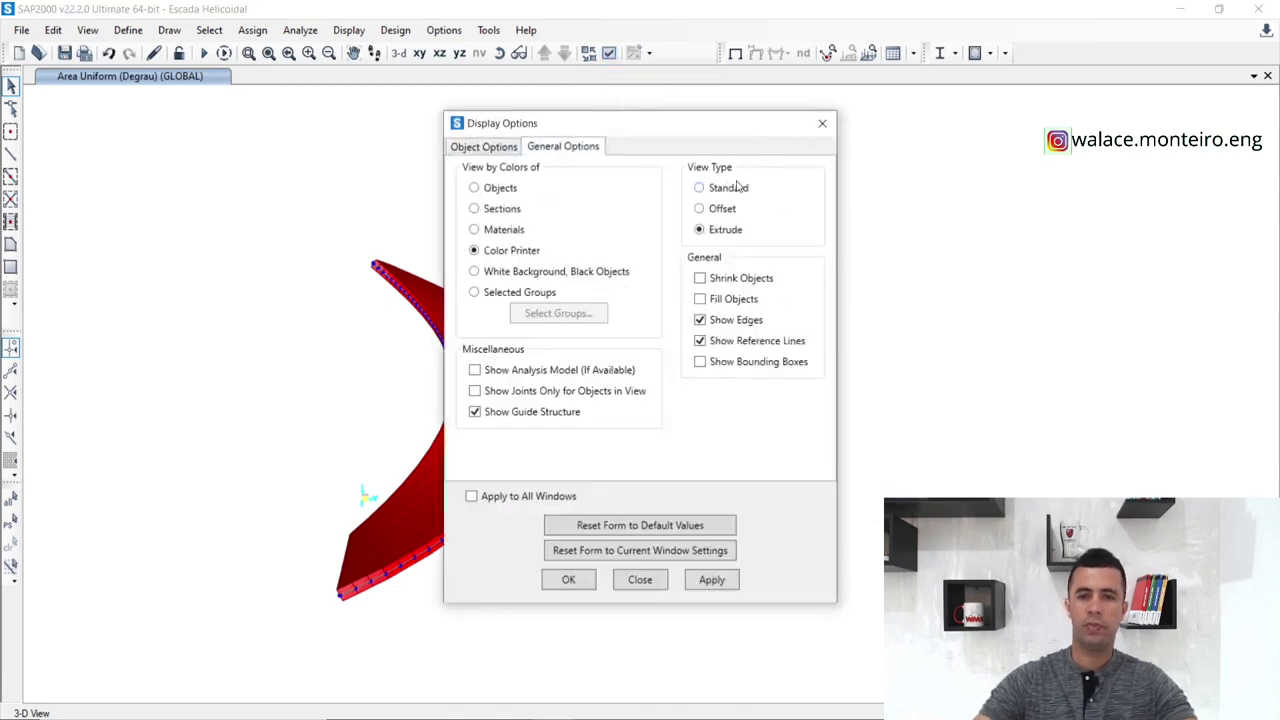
{"action": "left_click", "coordinate": [699, 188]}
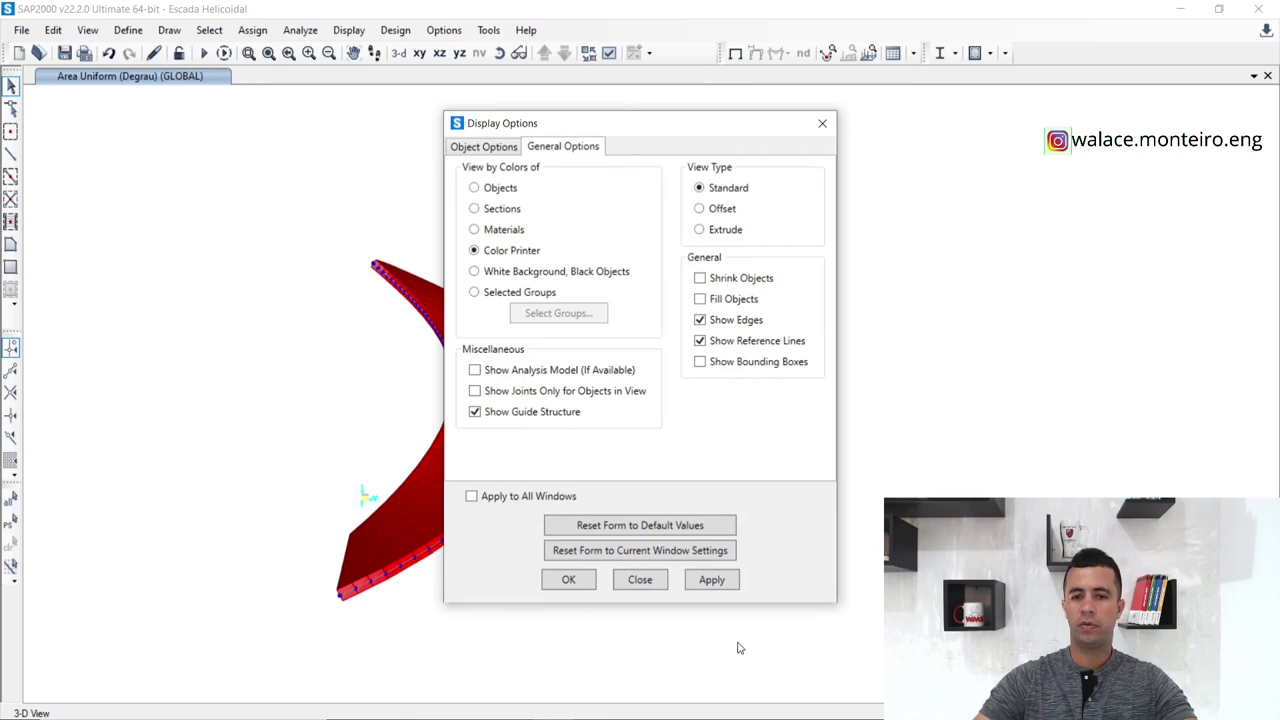
{"action": "left_click", "coordinate": [712, 580]}
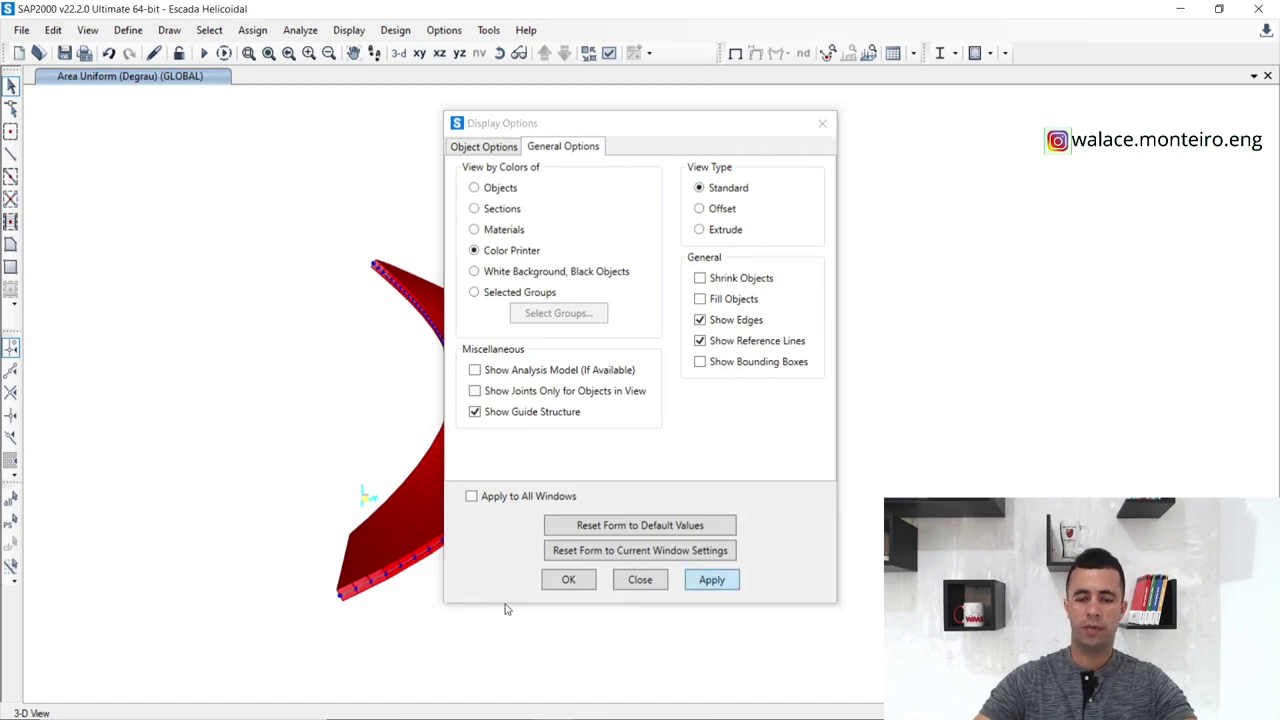
{"action": "left_click", "coordinate": [556, 580]}
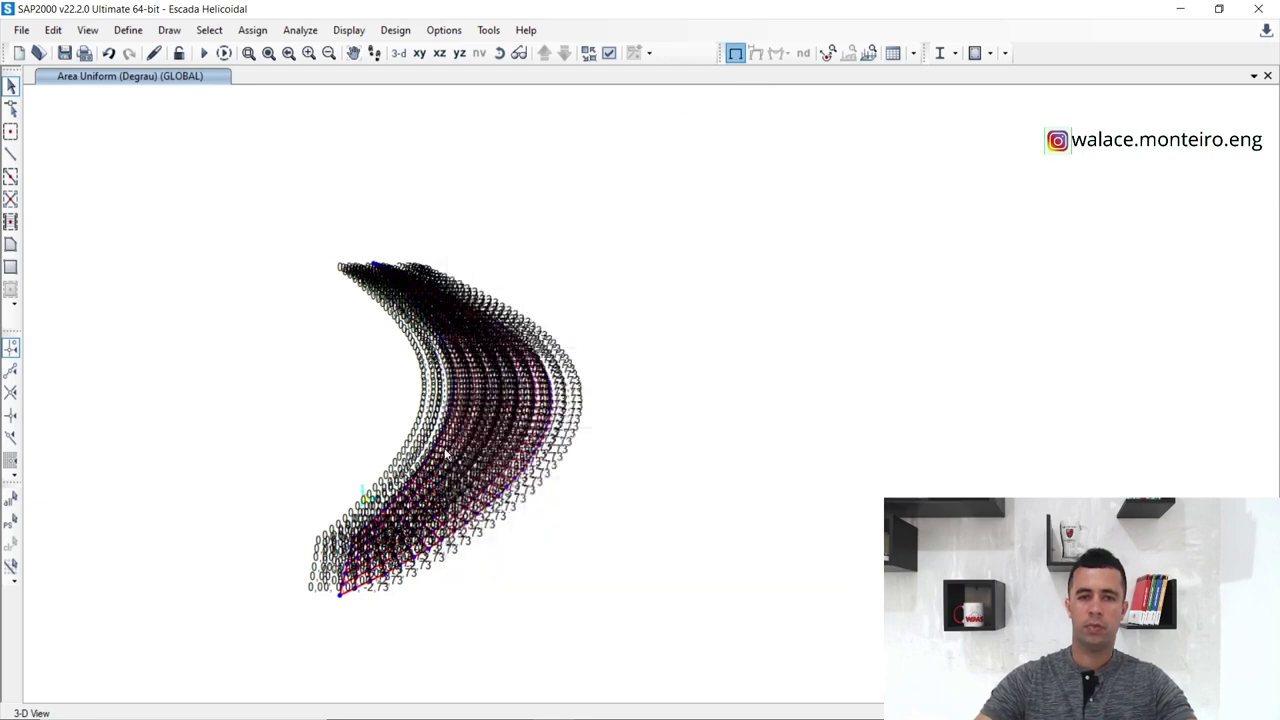
Inspect the loads assigned to one mid-slab area element and compare them with the Mathcad load calculation.
{"action": "scroll", "coordinate": [480, 425], "scroll_direction": "up", "scroll_amount": 6}
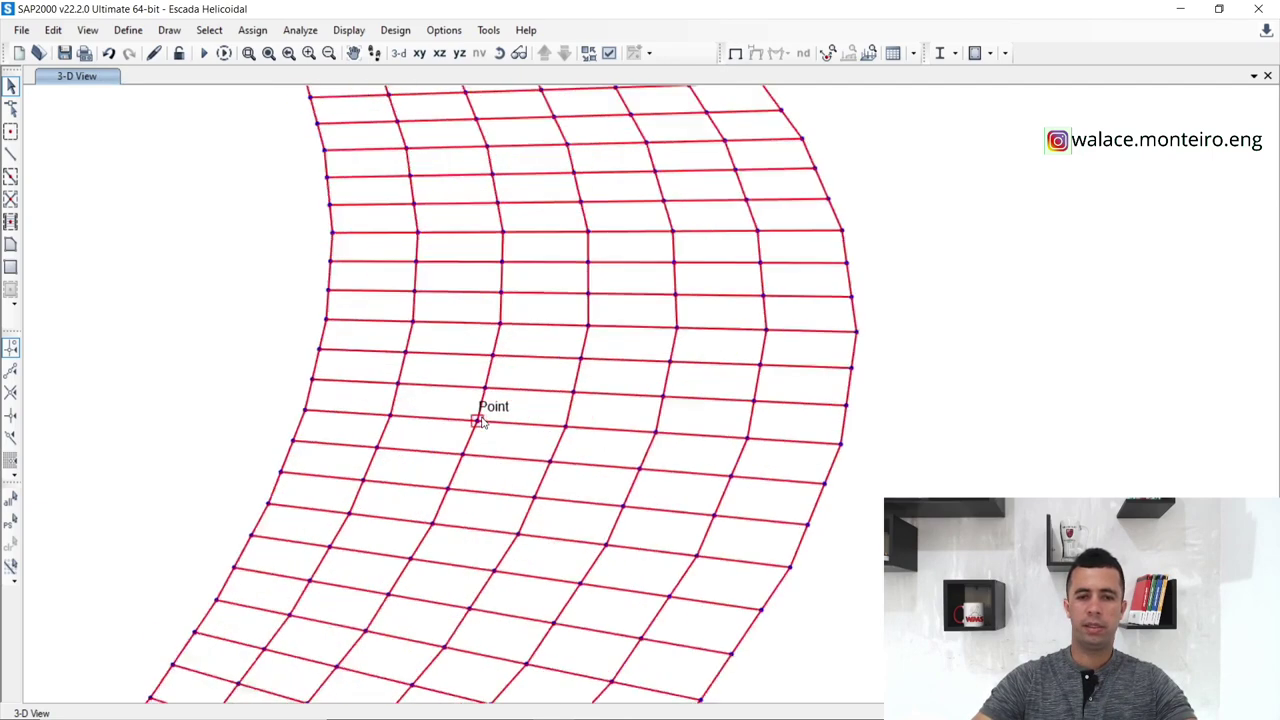
{"action": "left_click", "coordinate": [556, 321]}
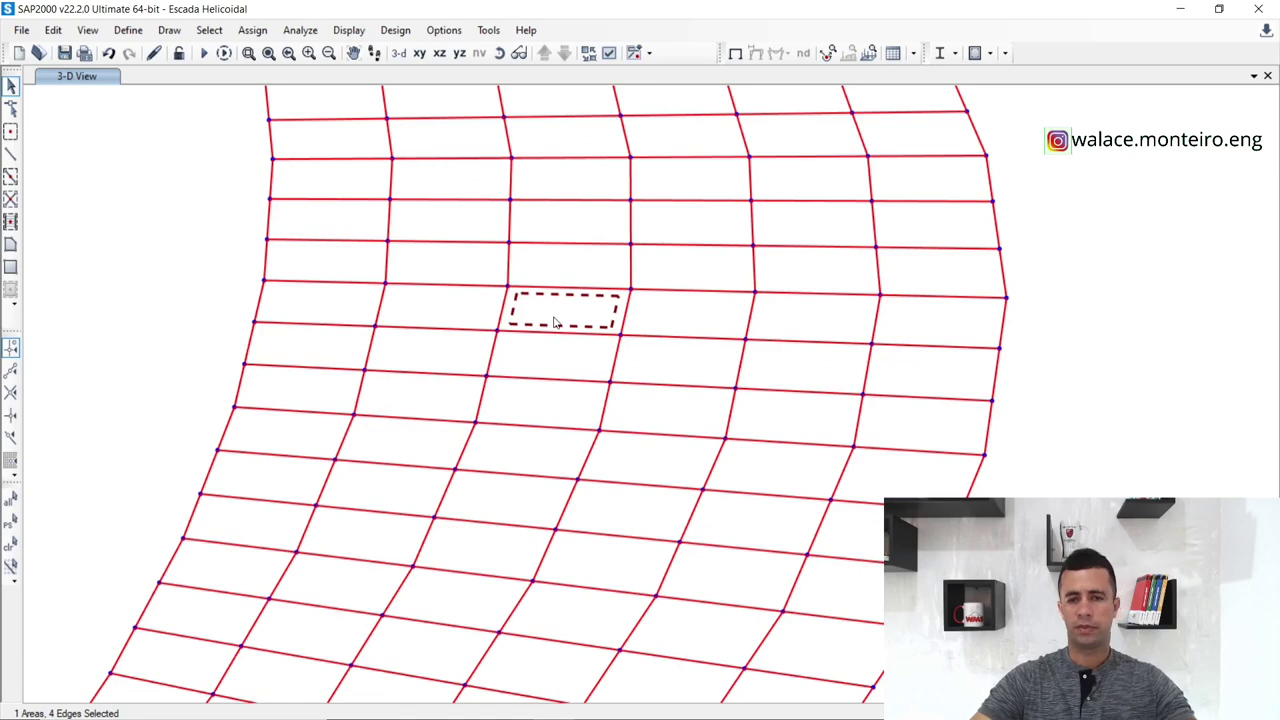
{"action": "right_click", "coordinate": [556, 321]}
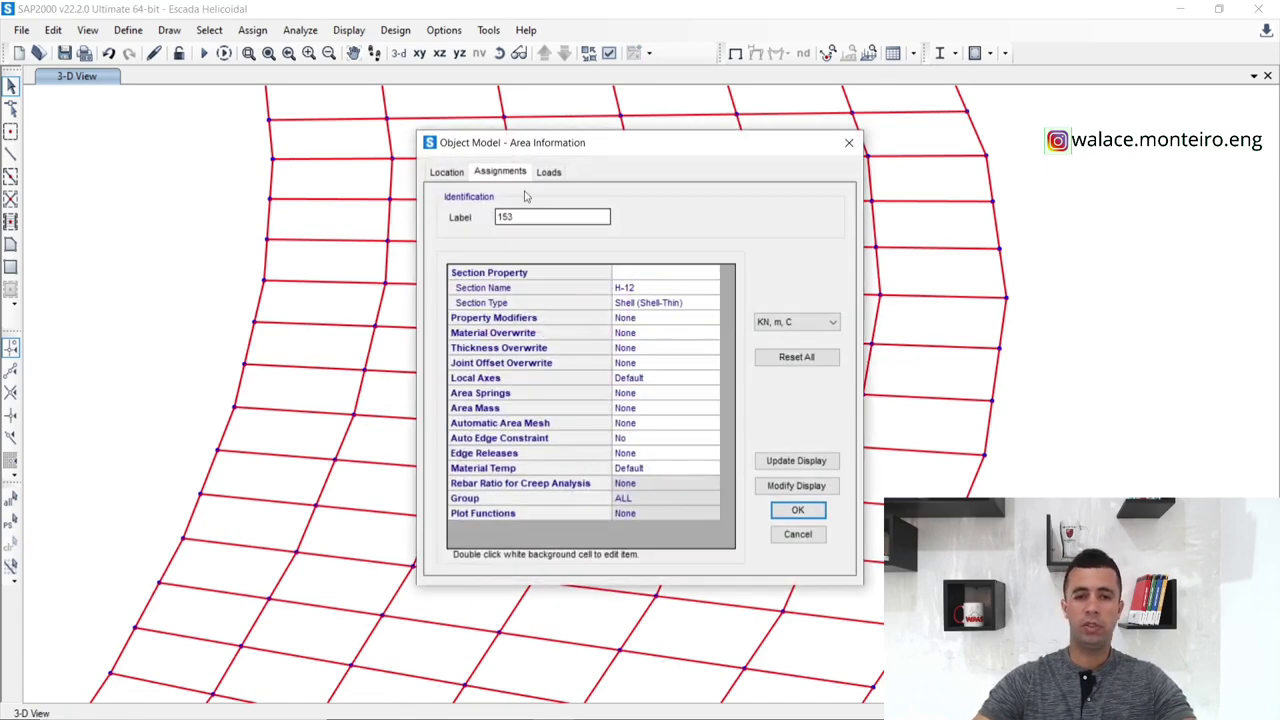
{"action": "left_click", "coordinate": [549, 172]}
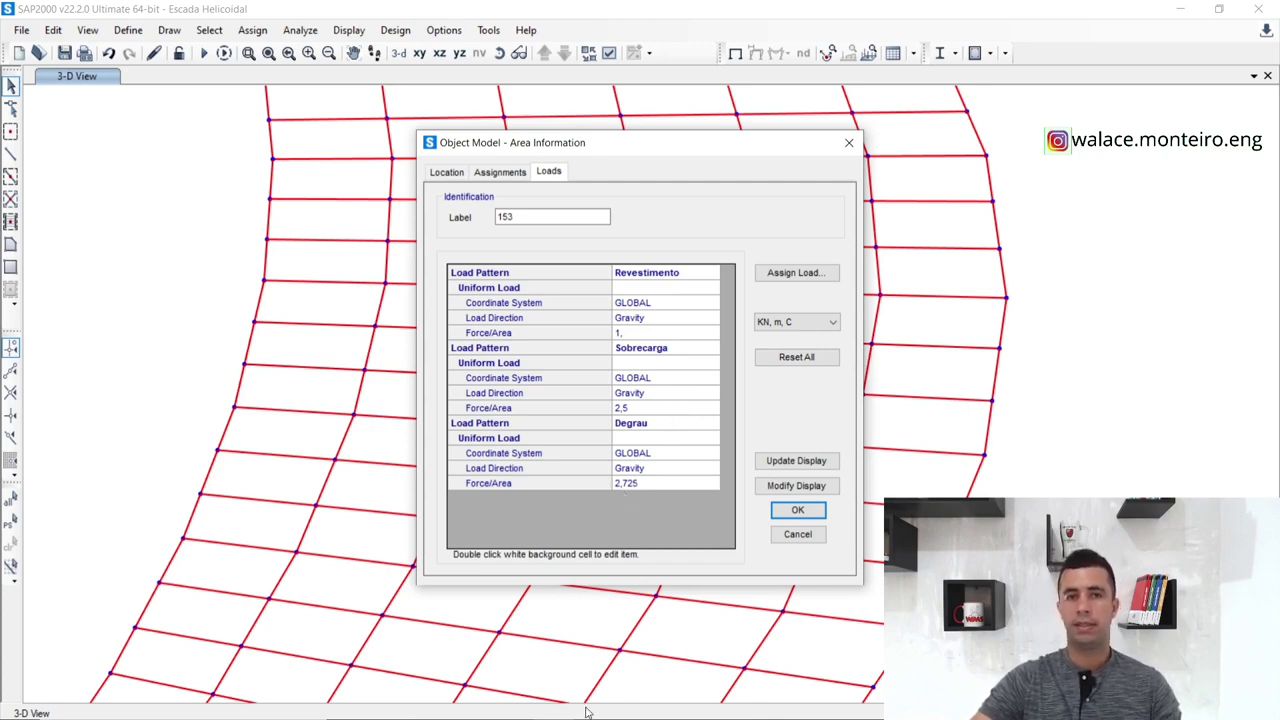
{"action": "mouse_move", "coordinate": [589, 716]}
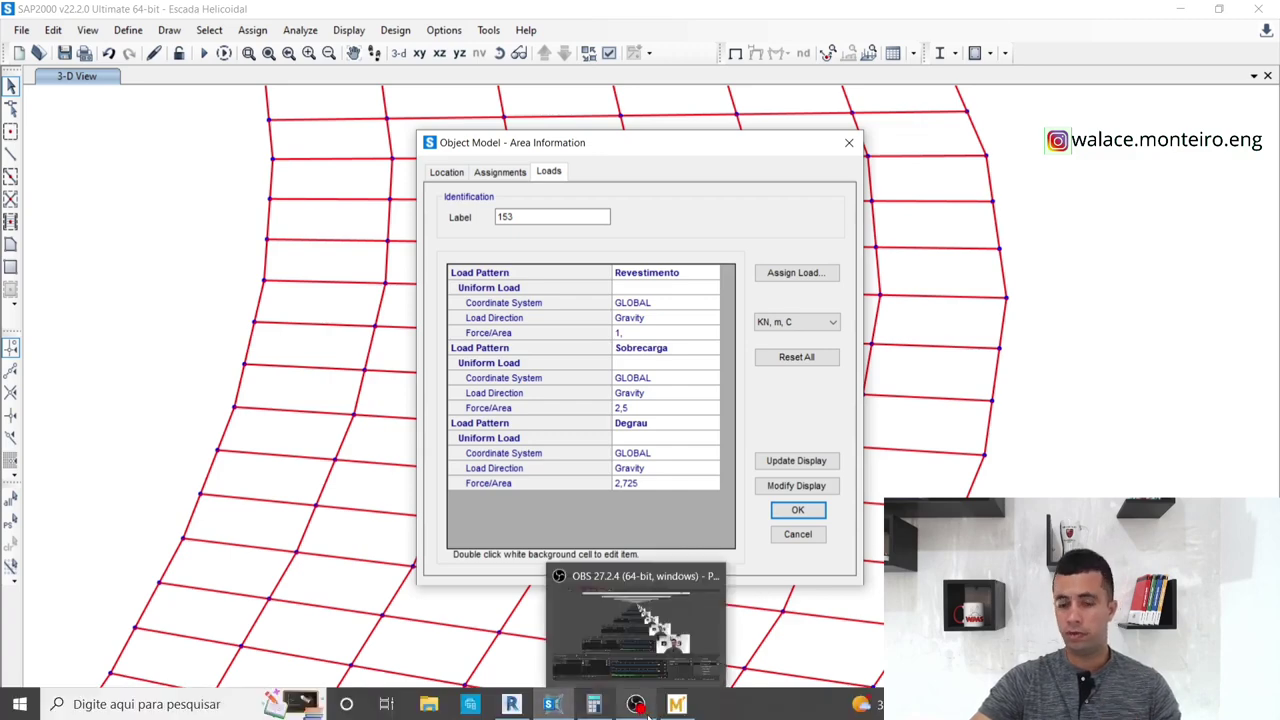
{"action": "left_click", "coordinate": [677, 706]}
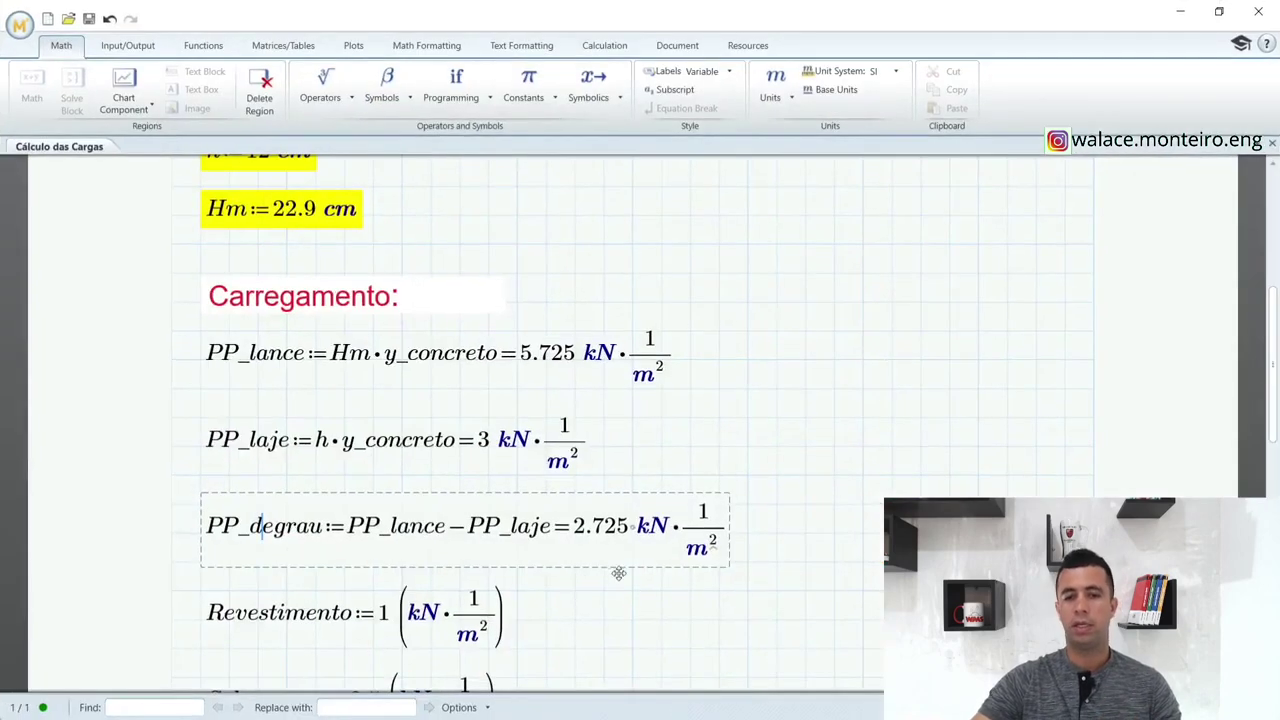
{"action": "left_click", "coordinate": [1180, 11]}
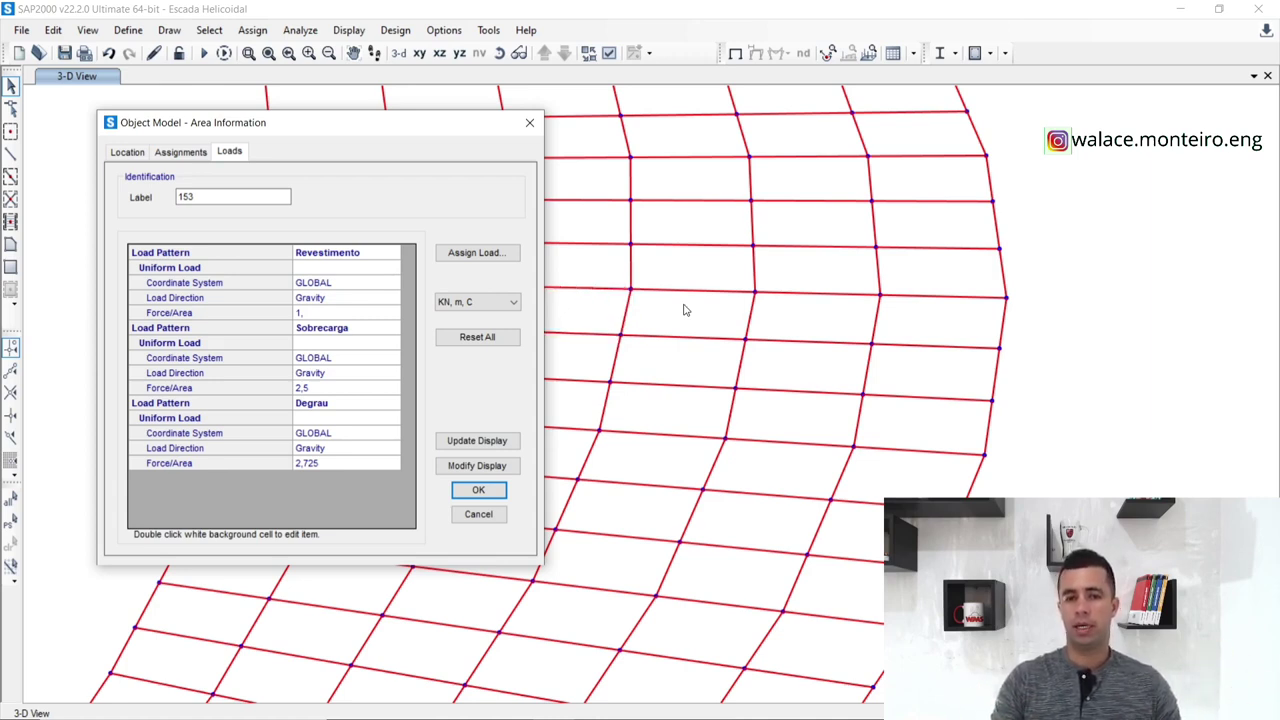
{"action": "left_click", "coordinate": [478, 514]}
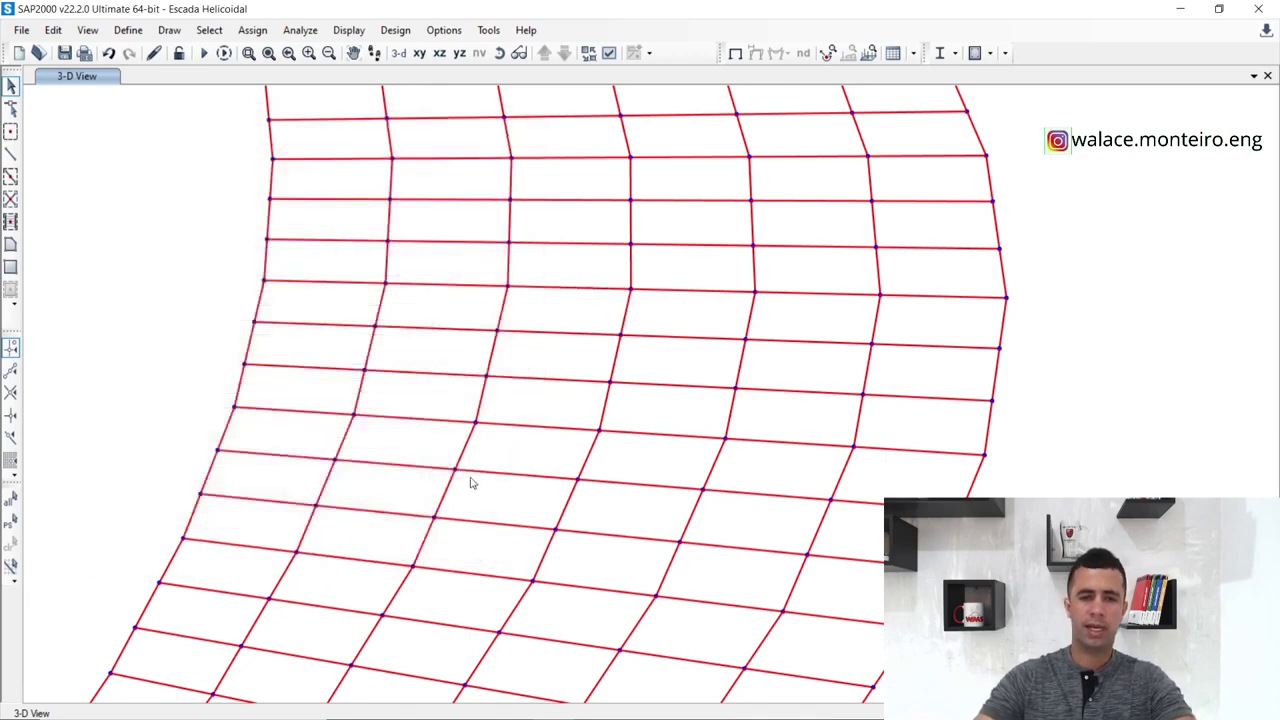
Select the first three joints along the outer edge at the slab's lower end, and clear the selection.
{"action": "scroll", "coordinate": [494, 400], "scroll_direction": "down", "scroll_amount": 5}
{"action": "middle_click_drag", "start_coordinate": [285, 559], "coordinate": [380, 547]}
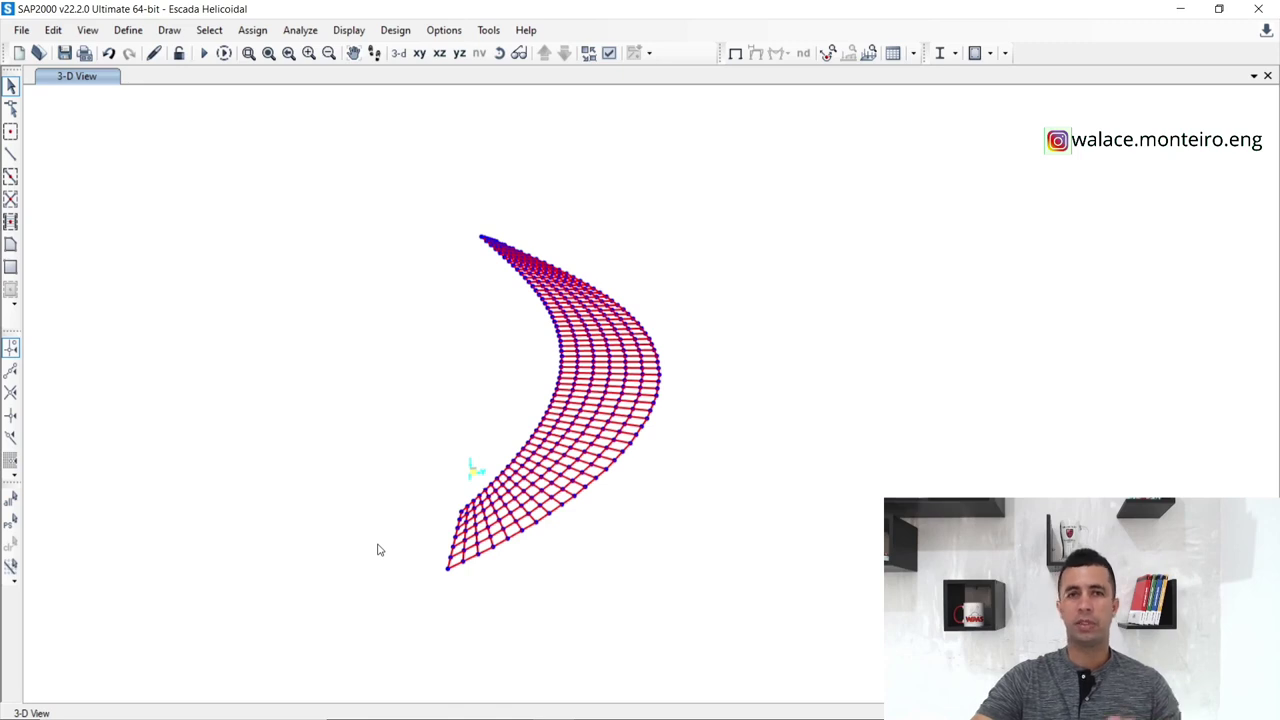
{"action": "scroll", "coordinate": [533, 558], "scroll_direction": "up", "scroll_amount": 2}
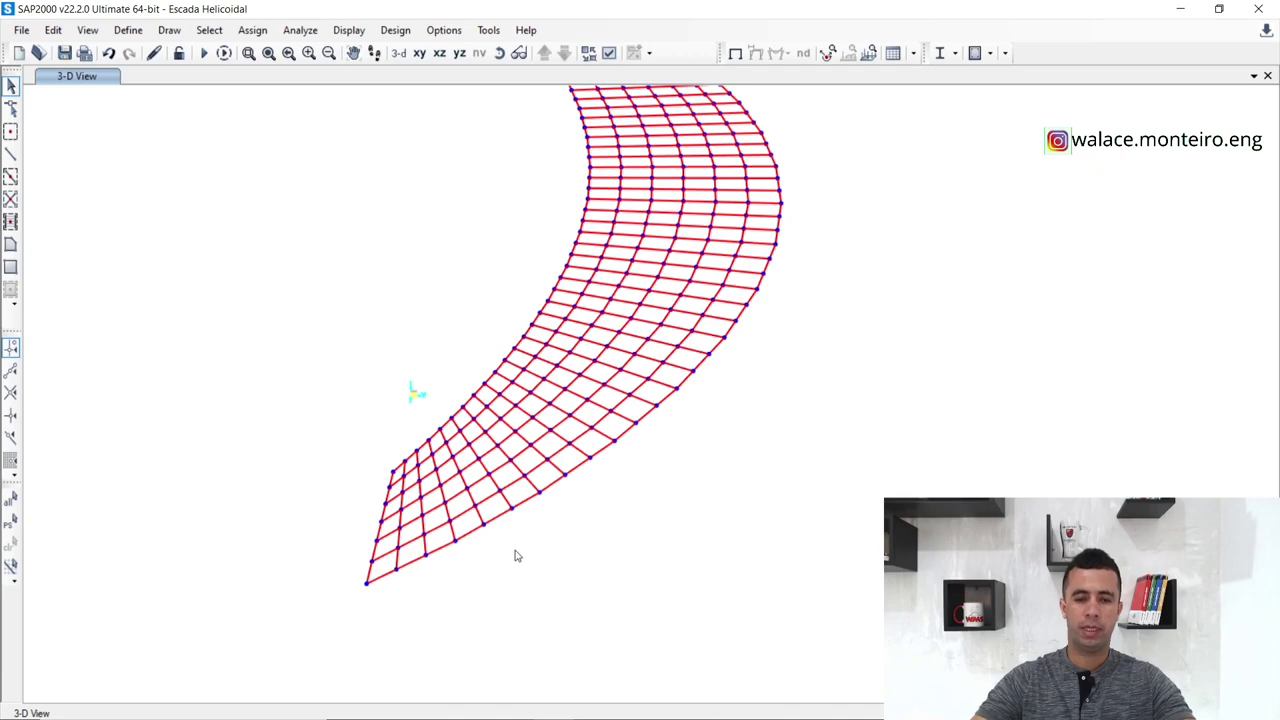
{"action": "scroll", "coordinate": [517, 555], "scroll_direction": "up", "scroll_amount": 2}
{"action": "scroll", "coordinate": [263, 606], "scroll_direction": "up", "scroll_amount": 2}
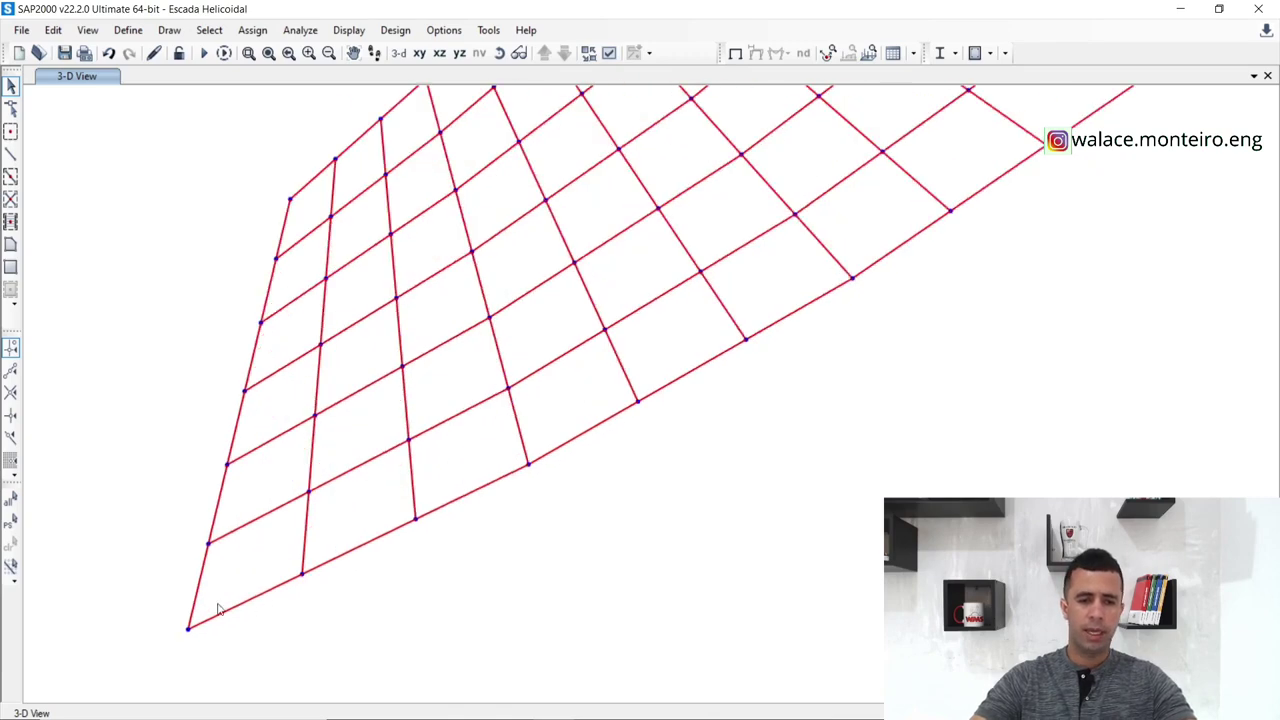
{"action": "scroll", "coordinate": [212, 608], "scroll_direction": "down", "scroll_amount": 2}
{"action": "scroll", "coordinate": [223, 600], "scroll_direction": "up", "scroll_amount": 2}
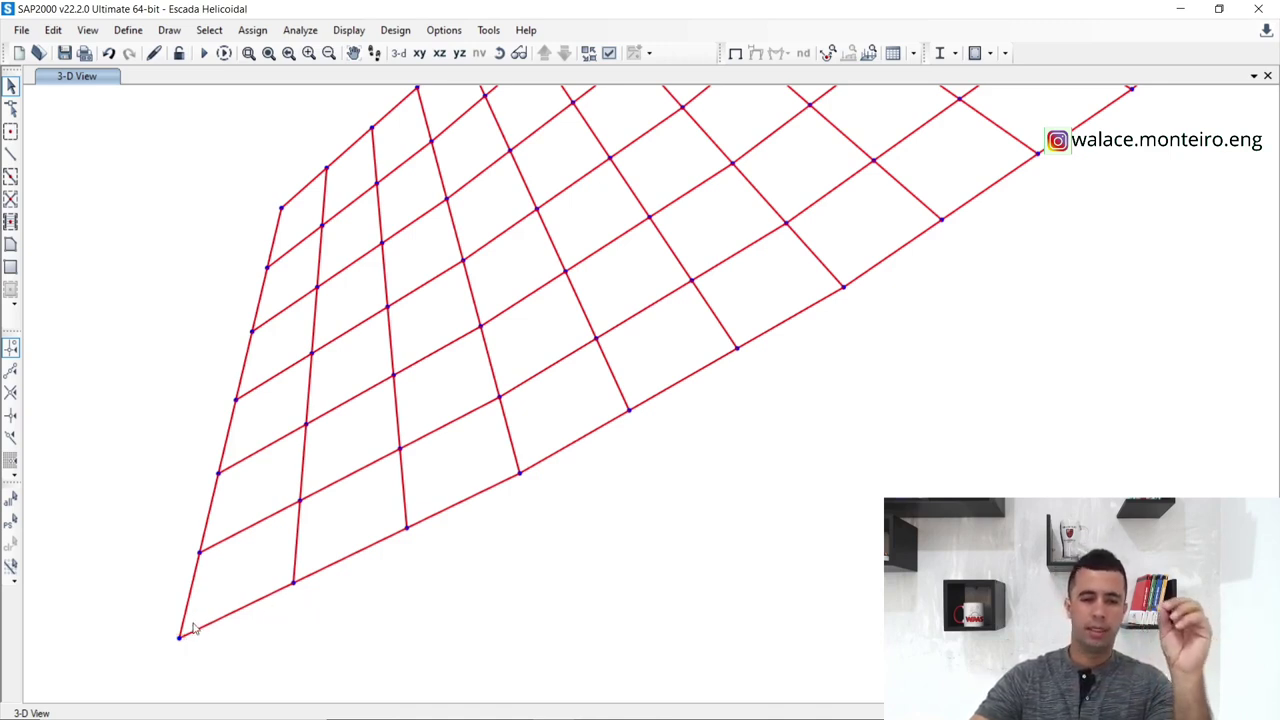
{"action": "left_click_drag", "start_coordinate": [158, 620], "coordinate": [207, 660]}
{"action": "left_click_drag", "start_coordinate": [250, 575], "coordinate": [366, 634]}
{"action": "left_click_drag", "start_coordinate": [368, 516], "coordinate": [474, 568]}
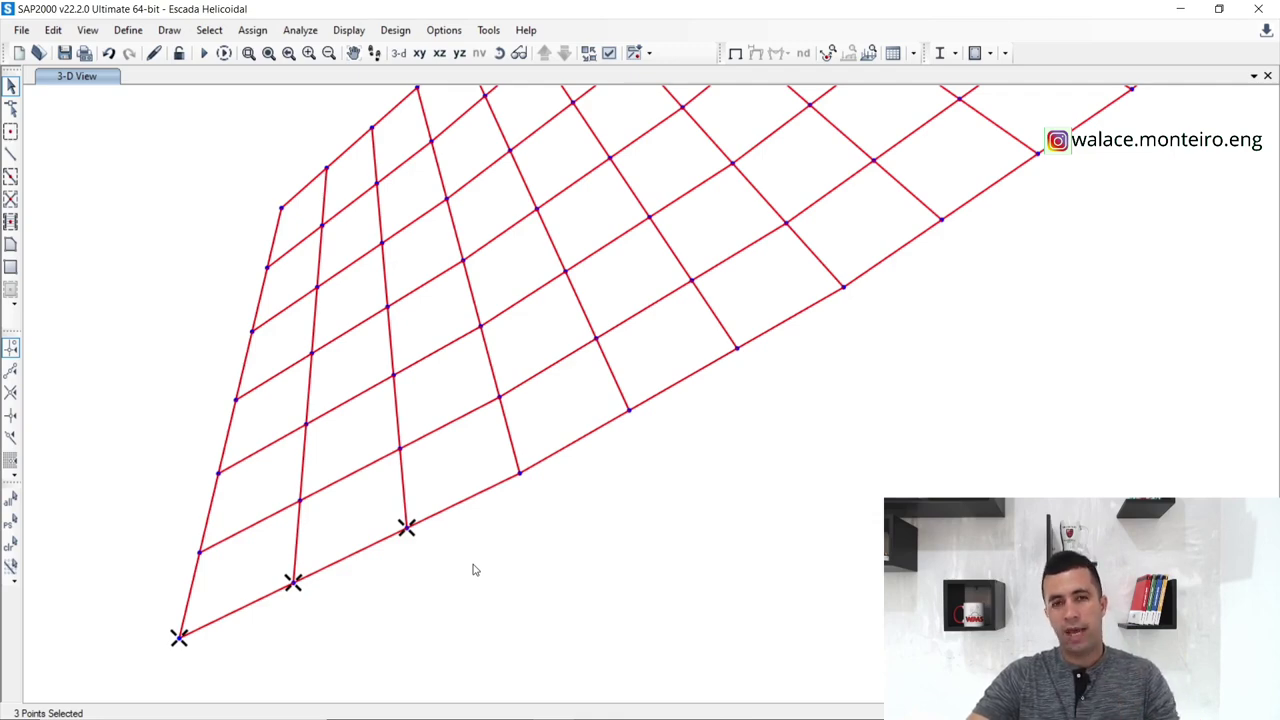
{"action": "scroll", "coordinate": [468, 564], "scroll_direction": "down", "scroll_amount": 6}
{"action": "middle_click_drag", "start_coordinate": [596, 563], "coordinate": [572, 563]}
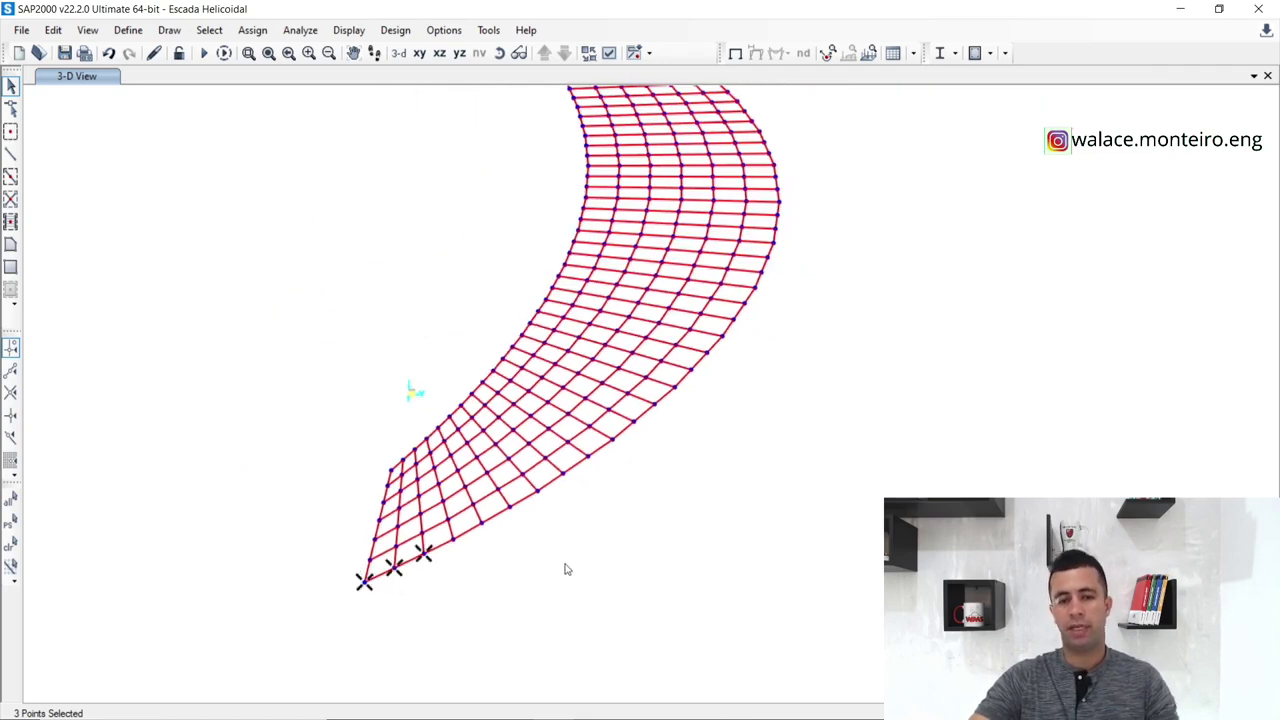
{"action": "key", "text": "ctrl+q"}
Launch Pointofix from the desktop, return to the lower end of the SAP2000 stair mesh and start screen annotation.
{"action": "scroll", "coordinate": [489, 585], "scroll_direction": "up", "scroll_amount": 3}
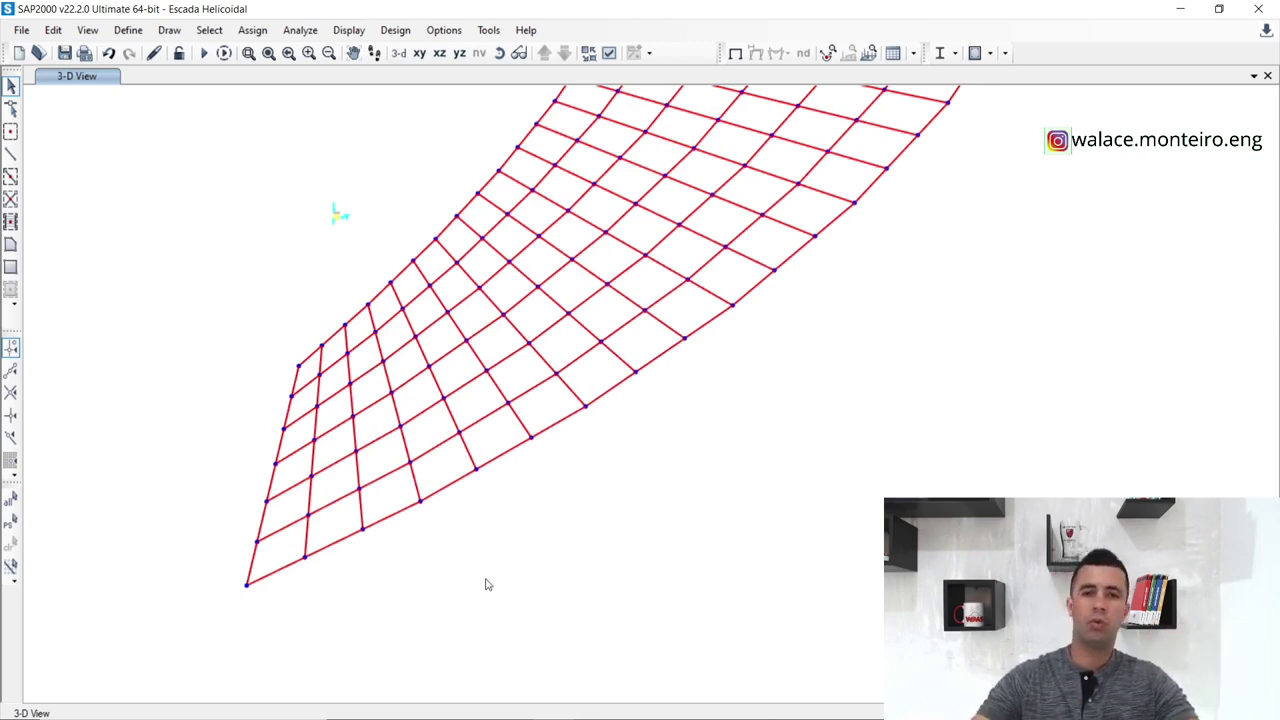
{"action": "left_click", "coordinate": [1180, 8]}
{"action": "double_click", "coordinate": [157, 288]}
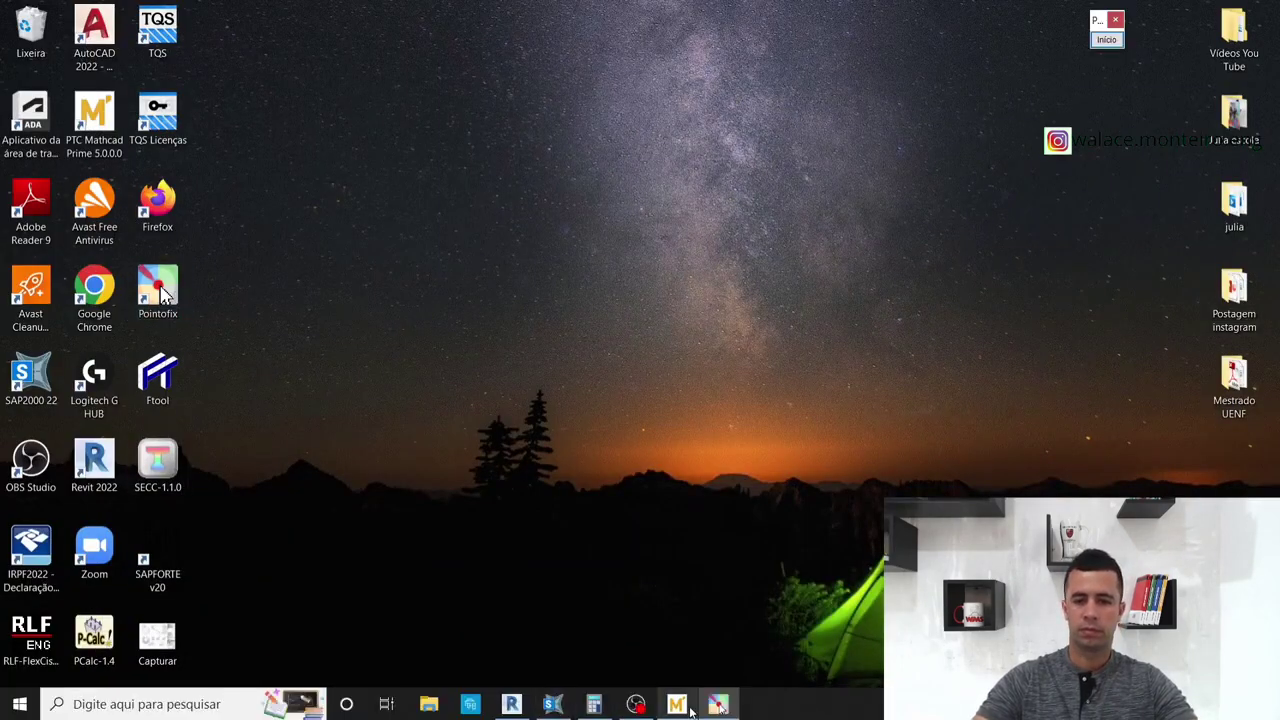
{"action": "left_click", "coordinate": [566, 706]}
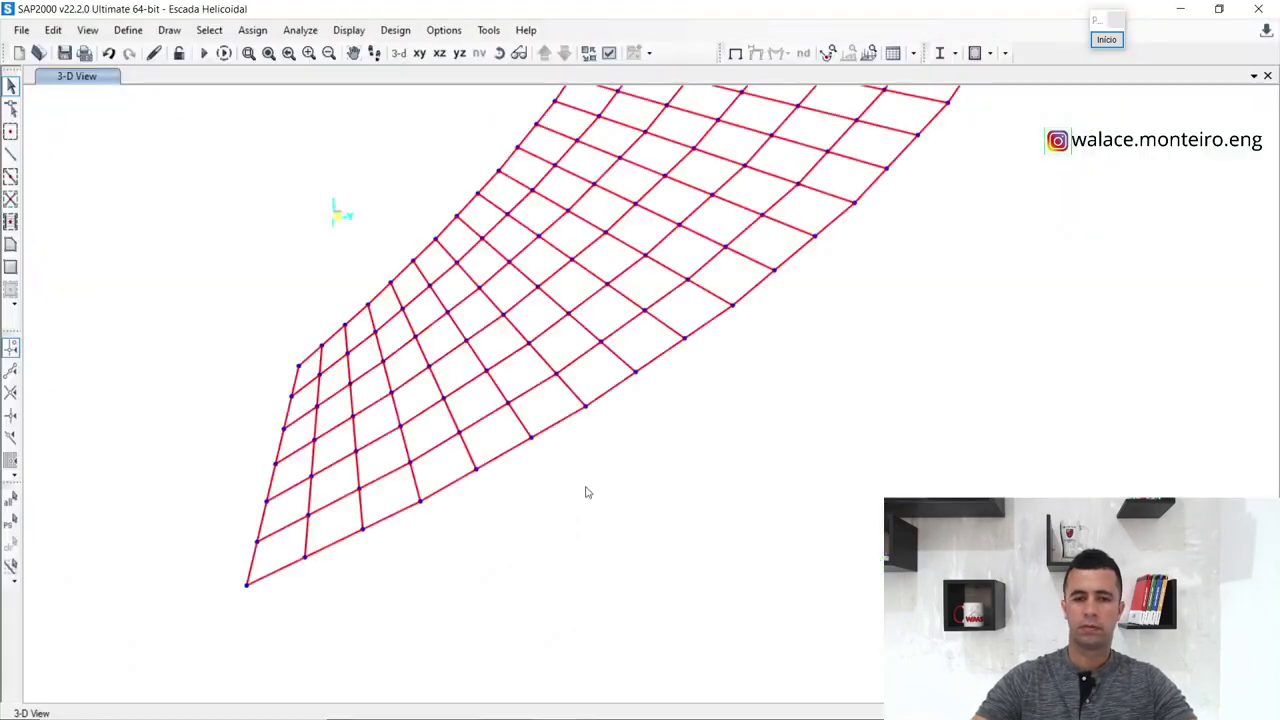
{"action": "left_click", "coordinate": [1104, 38]}
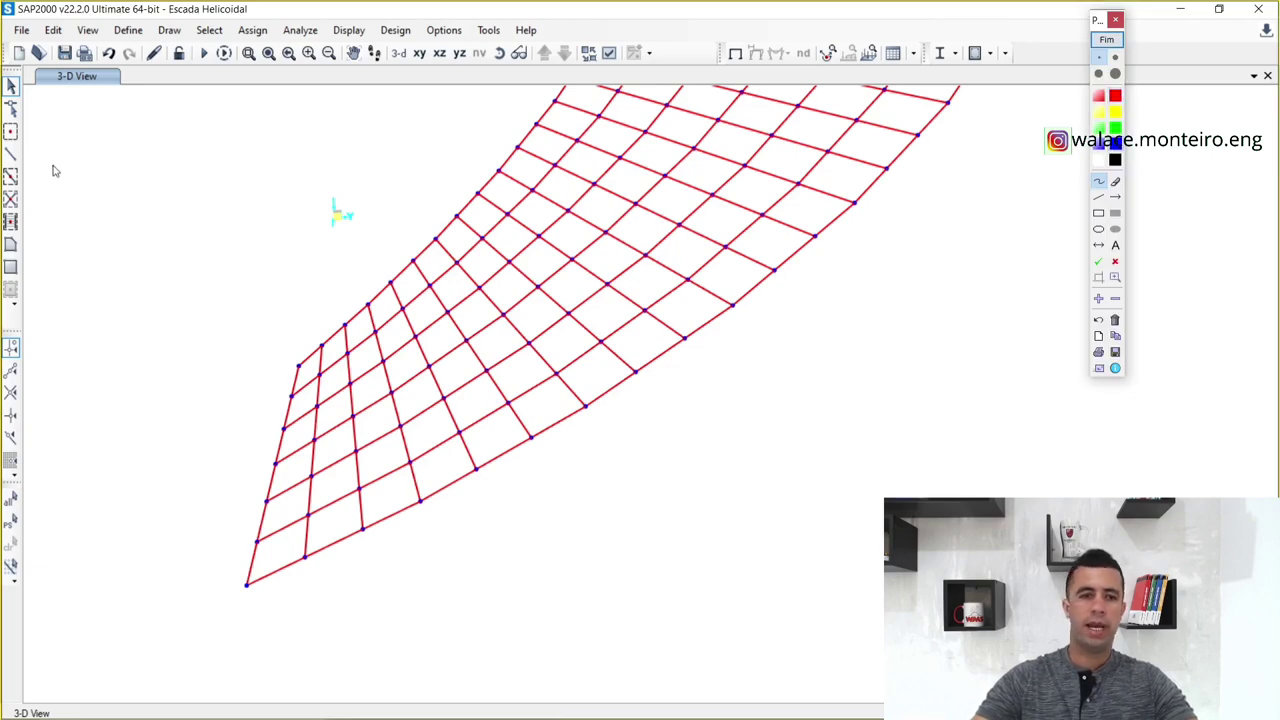
Handwrite the line load 2 K/M beside the mesh and draw a horizontal line above it.
{"action": "mouse_move", "coordinate": [74, 149]}
{"action": "left_mouse_down"}
{"action": "mouse_move", "coordinate": [44, 178]}
{"action": "mouse_move", "coordinate": [132, 148]}
{"action": "mouse_move", "coordinate": [98, 180]}
{"action": "left_mouse_up"}
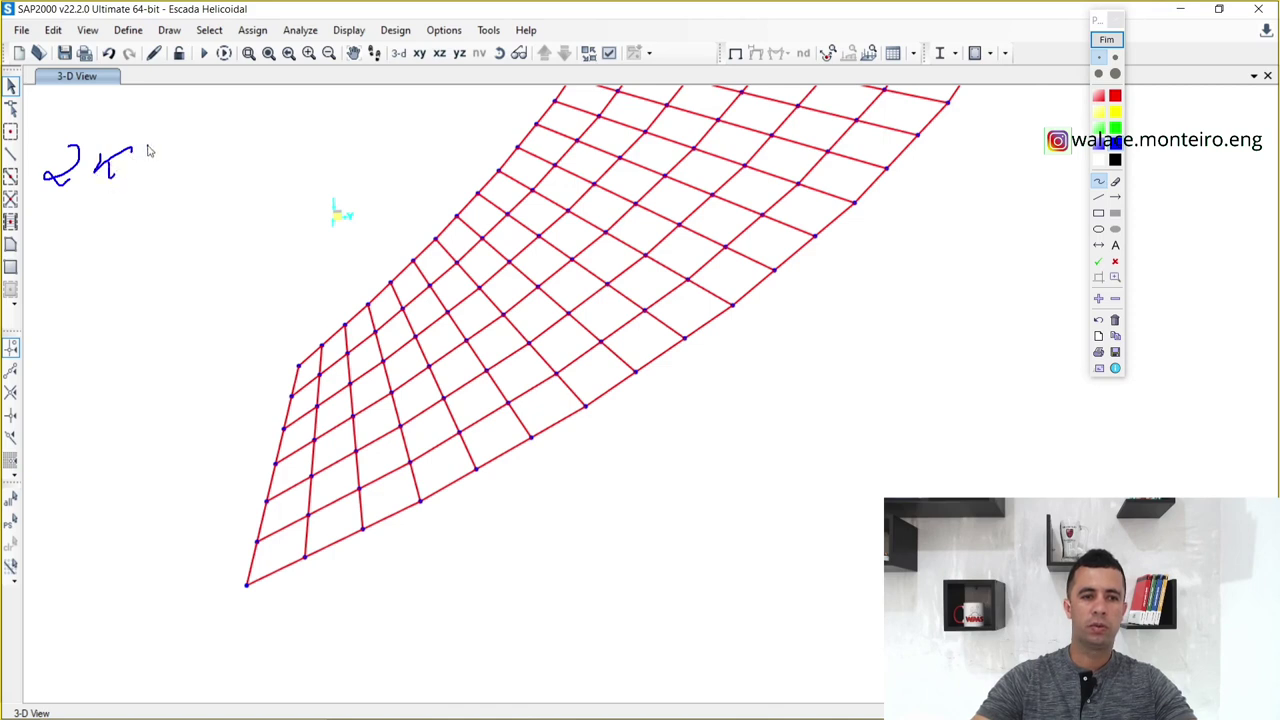
{"action": "mouse_move", "coordinate": [150, 146]}
{"action": "left_mouse_down"}
{"action": "mouse_move", "coordinate": [127, 190]}
{"action": "mouse_move", "coordinate": [188, 152]}
{"action": "mouse_move", "coordinate": [198, 180]}
{"action": "left_mouse_up"}
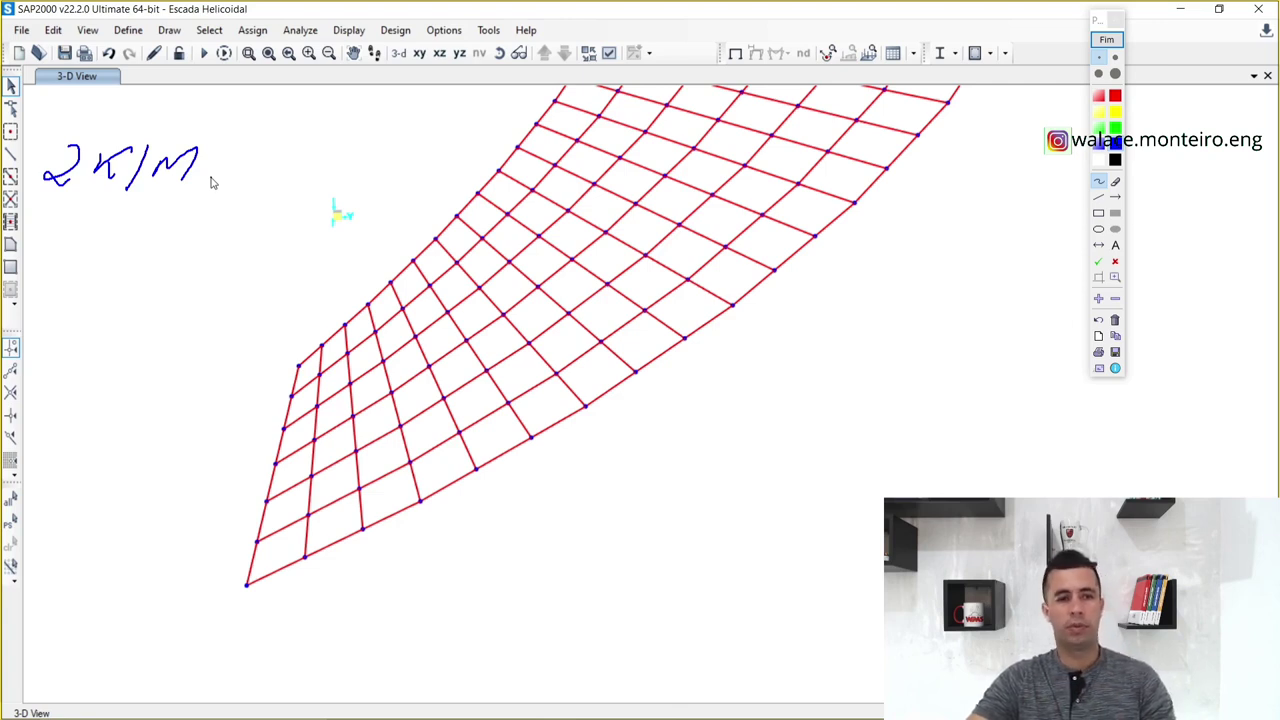
{"action": "left_click_drag", "start_coordinate": [54, 120], "coordinate": [217, 125]}
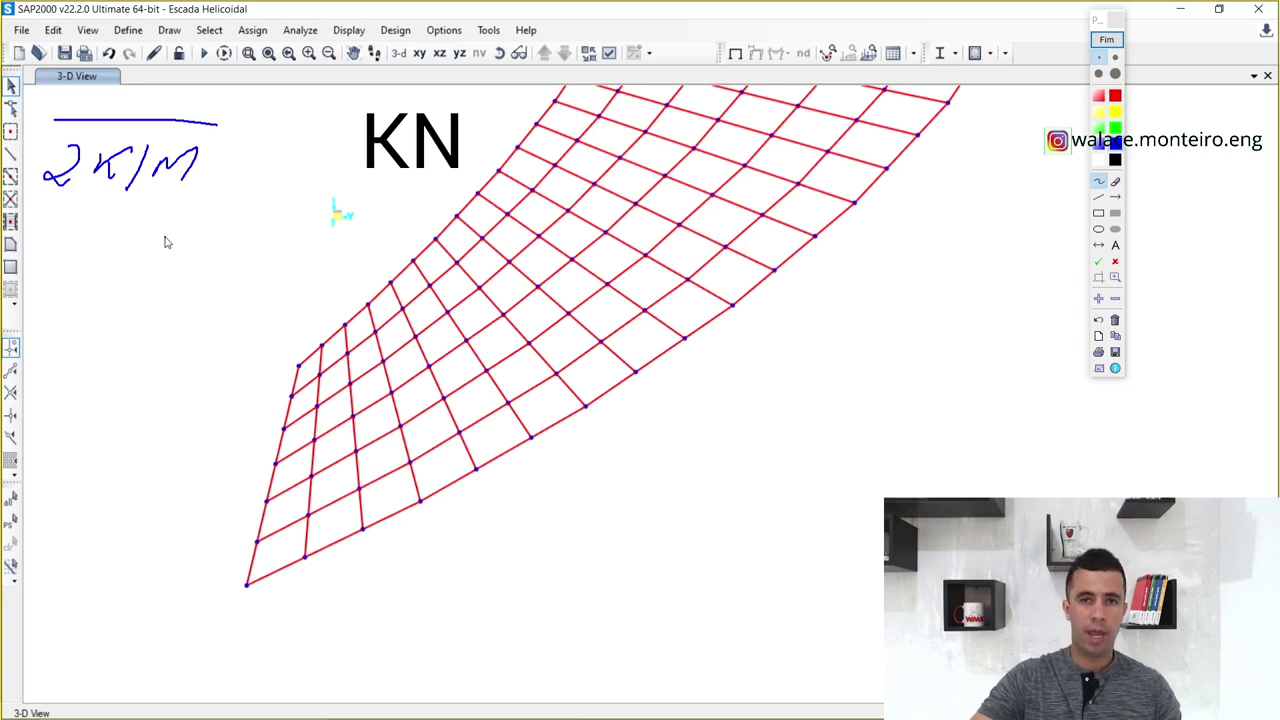
Handwrite the unit conversion K/M · 0,2 M with K as the result below the line load, and strike out both M units.
{"action": "mouse_move", "coordinate": [93, 256]}
{"action": "left_mouse_down"}
{"action": "mouse_move", "coordinate": [88, 282]}
{"action": "mouse_move", "coordinate": [155, 247]}
{"action": "mouse_move", "coordinate": [105, 290]}
{"action": "left_mouse_up"}
{"action": "mouse_move", "coordinate": [72, 331]}
{"action": "left_mouse_down"}
{"action": "mouse_move", "coordinate": [80, 310]}
{"action": "mouse_move", "coordinate": [107, 329]}
{"action": "mouse_move", "coordinate": [226, 276]}
{"action": "left_mouse_up"}
{"action": "mouse_move", "coordinate": [259, 253]}
{"action": "left_mouse_down"}
{"action": "mouse_move", "coordinate": [281, 262]}
{"action": "mouse_move", "coordinate": [270, 285]}
{"action": "mouse_move", "coordinate": [286, 280]}
{"action": "left_mouse_up"}
{"action": "mouse_move", "coordinate": [293, 276]}
{"action": "left_mouse_down"}
{"action": "mouse_move", "coordinate": [309, 256]}
{"action": "mouse_move", "coordinate": [340, 268]}
{"action": "left_mouse_up"}
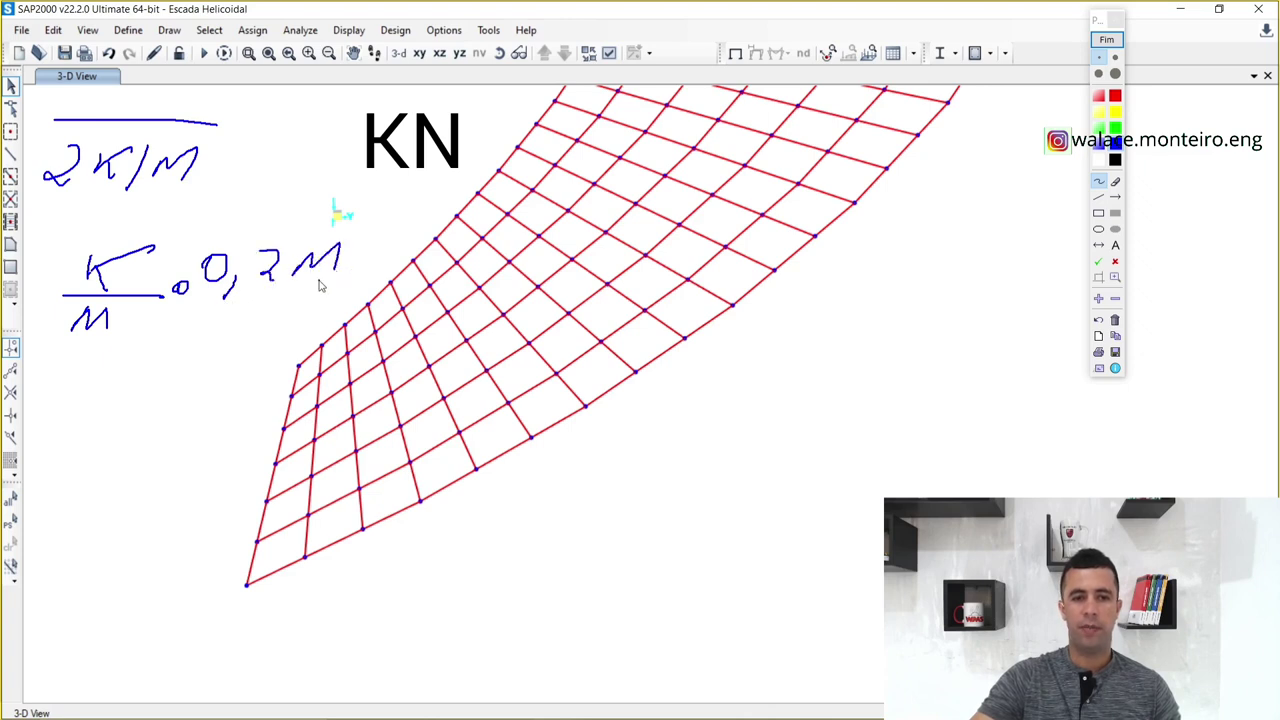
{"action": "mouse_move", "coordinate": [76, 392]}
{"action": "left_mouse_down"}
{"action": "mouse_move", "coordinate": [58, 425]}
{"action": "mouse_move", "coordinate": [123, 368]}
{"action": "mouse_move", "coordinate": [88, 425]}
{"action": "left_mouse_up"}
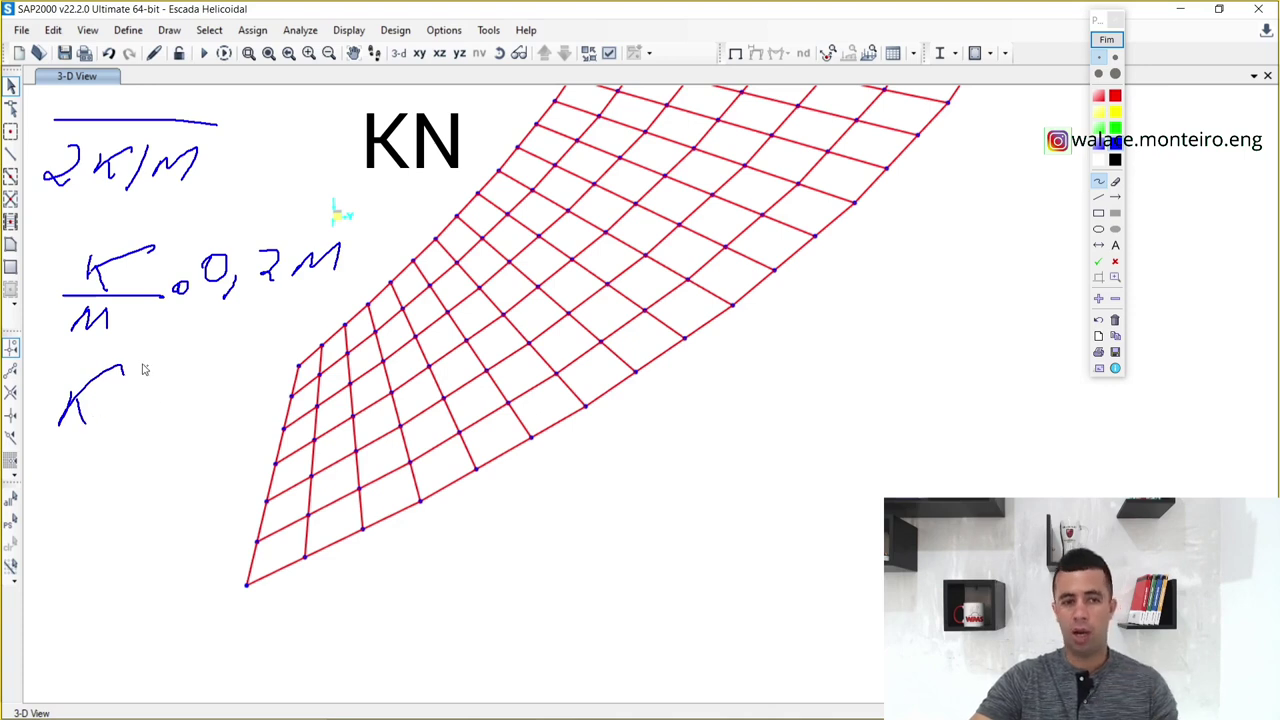
{"action": "left_click_drag", "start_coordinate": [63, 342], "coordinate": [107, 316]}
{"action": "left_click_drag", "start_coordinate": [288, 290], "coordinate": [410, 212]}
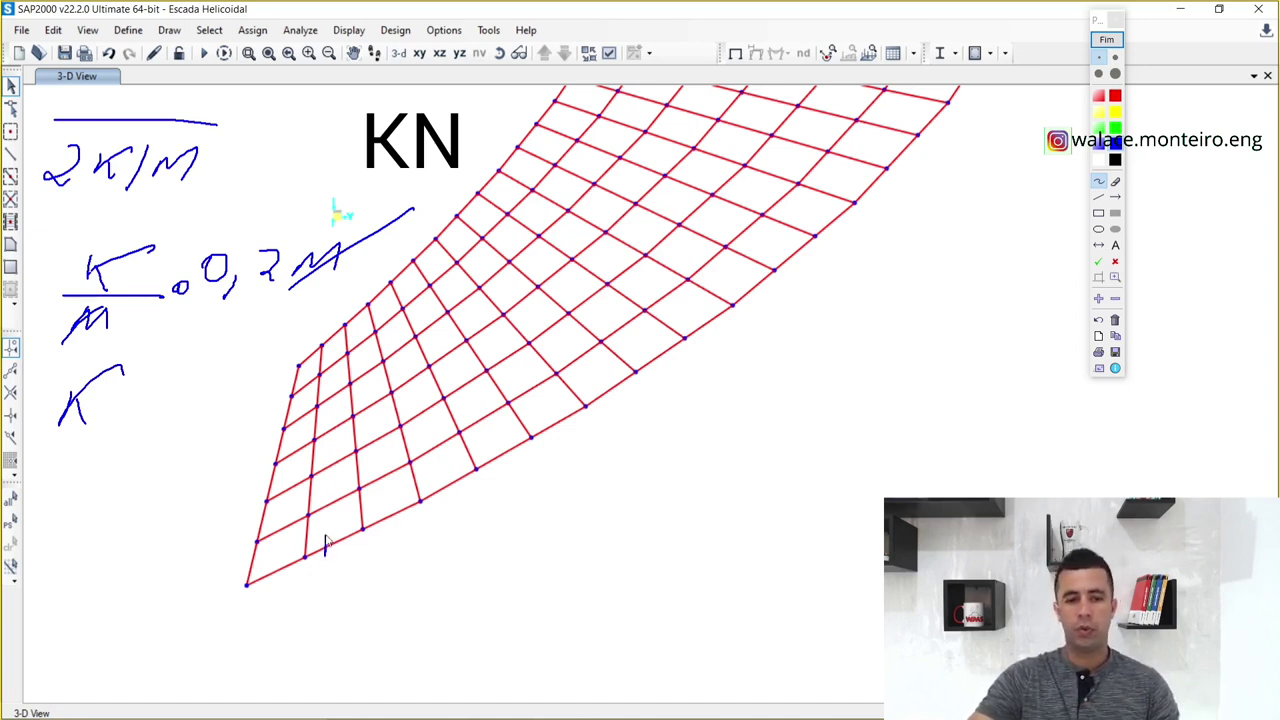
Mark edge segment midpoints along the slab's outer edge, box one joint's tributary length, and underline the 0,2 M factor.
{"action": "left_click_drag", "start_coordinate": [277, 556], "coordinate": [277, 576]}
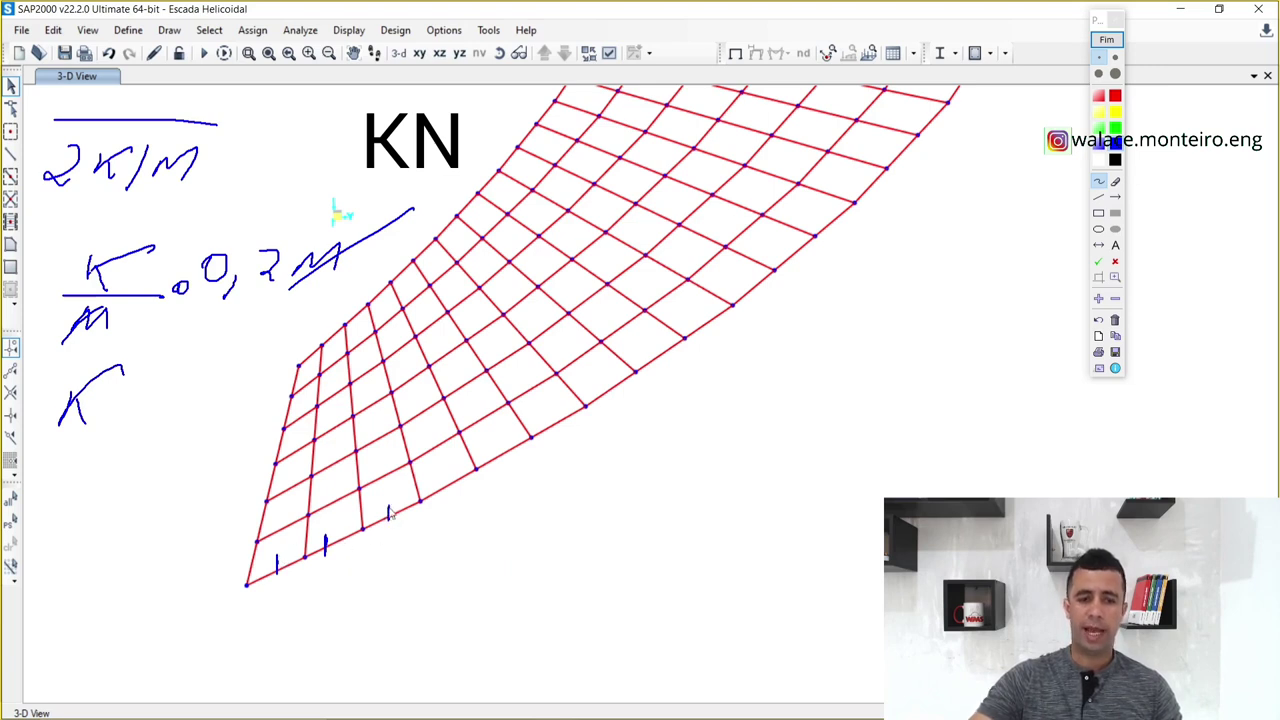
{"action": "left_click_drag", "start_coordinate": [389, 504], "coordinate": [389, 522]}
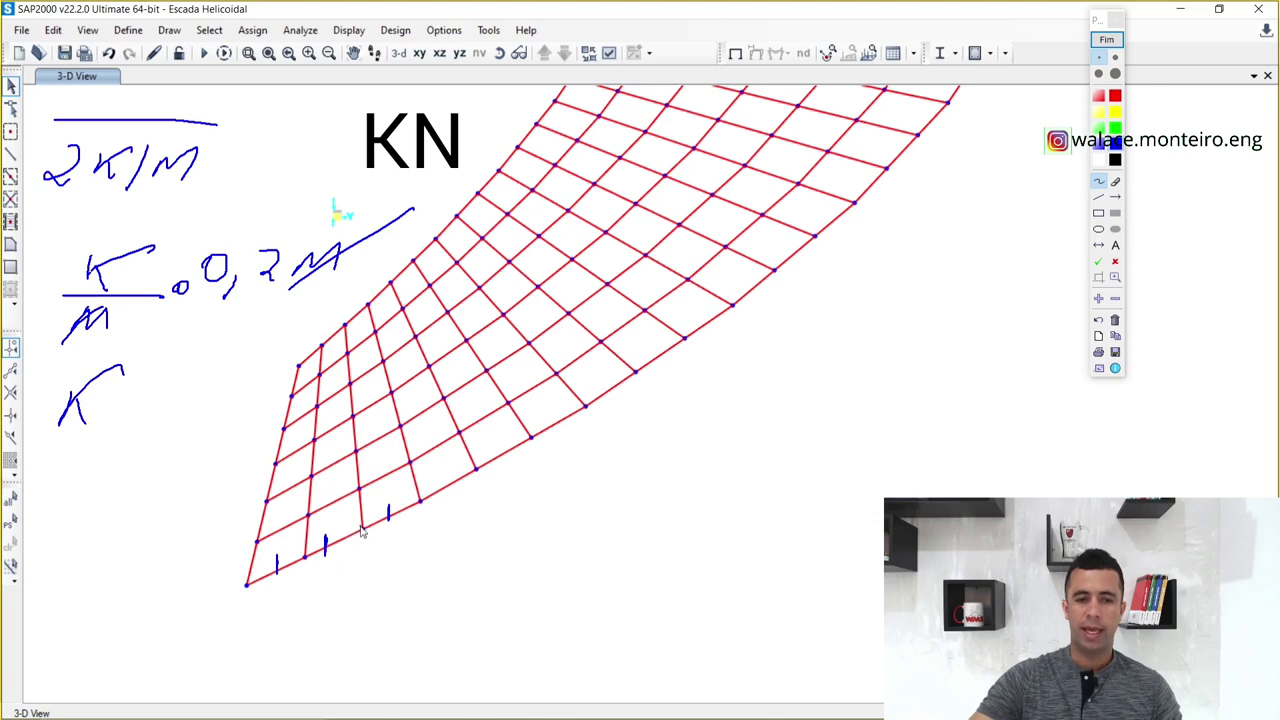
{"action": "mouse_move", "coordinate": [328, 543]}
{"action": "left_mouse_down"}
{"action": "mouse_move", "coordinate": [350, 560]}
{"action": "mouse_move", "coordinate": [396, 510]}
{"action": "mouse_move", "coordinate": [328, 533]}
{"action": "mouse_move", "coordinate": [361, 537]}
{"action": "left_mouse_up"}
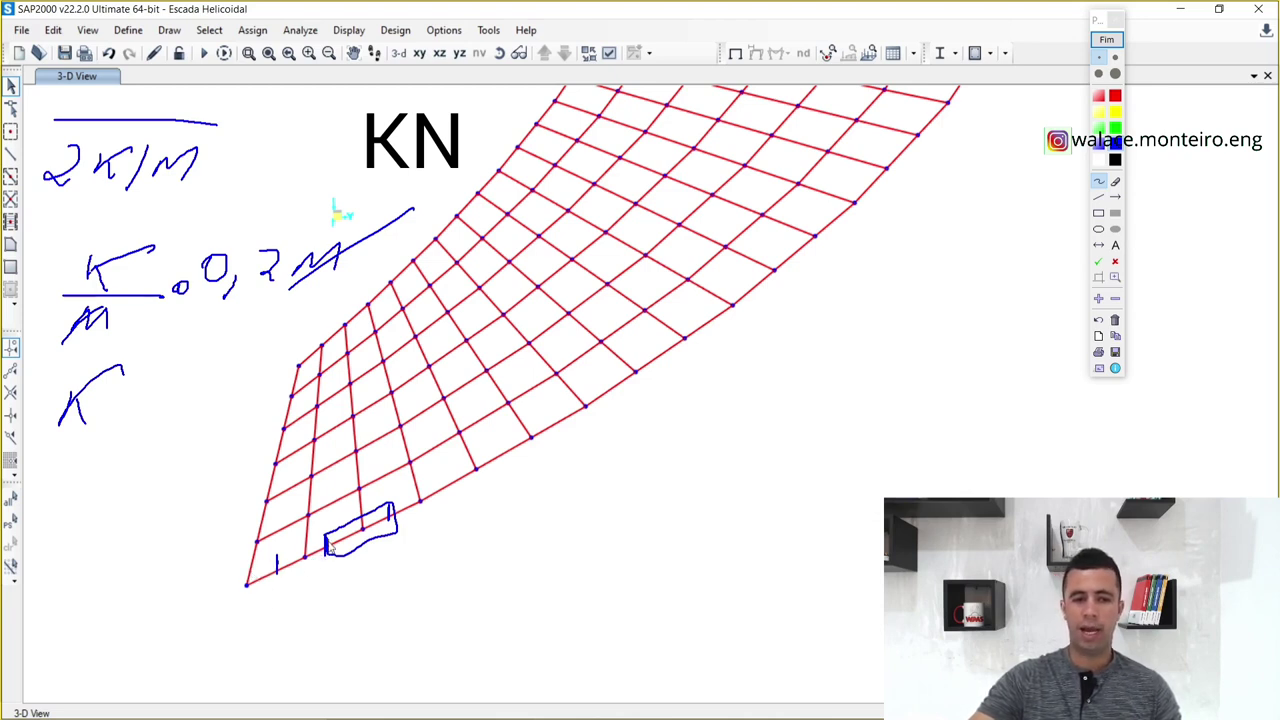
{"action": "left_click_drag", "start_coordinate": [332, 533], "coordinate": [333, 547]}
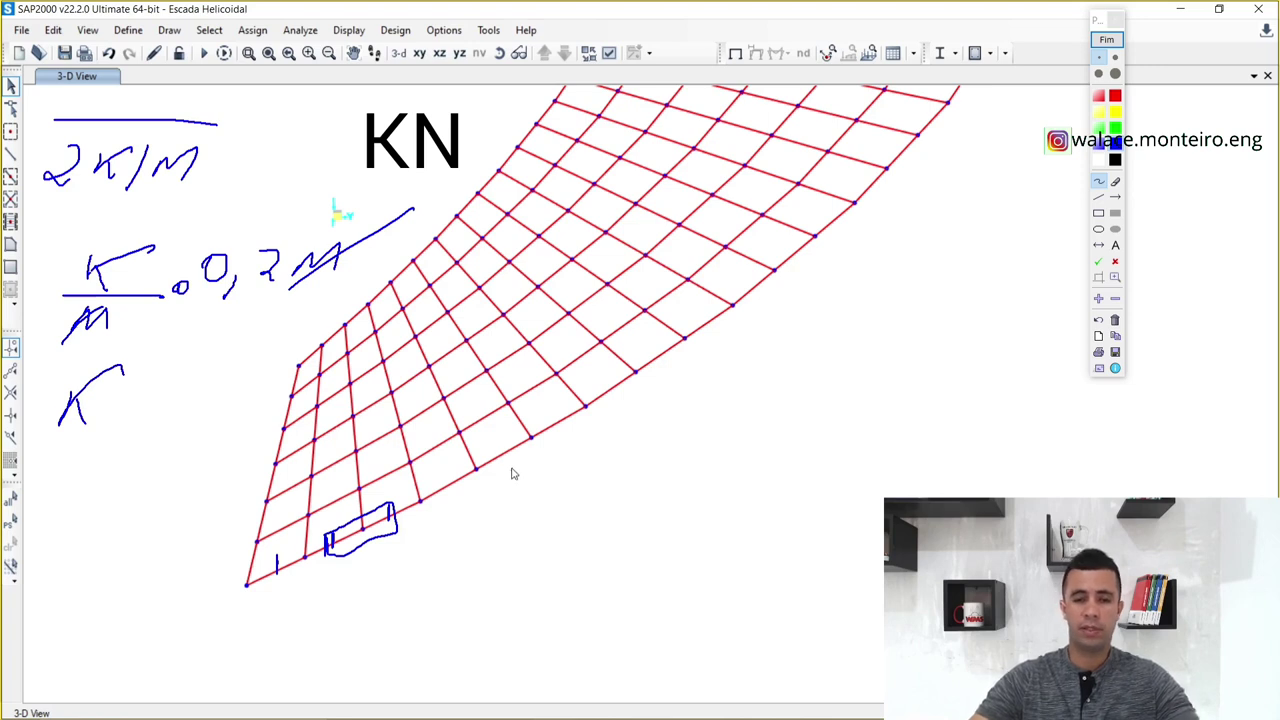
{"action": "left_click_drag", "start_coordinate": [499, 444], "coordinate": [503, 457]}
{"action": "left_click_drag", "start_coordinate": [549, 416], "coordinate": [553, 436]}
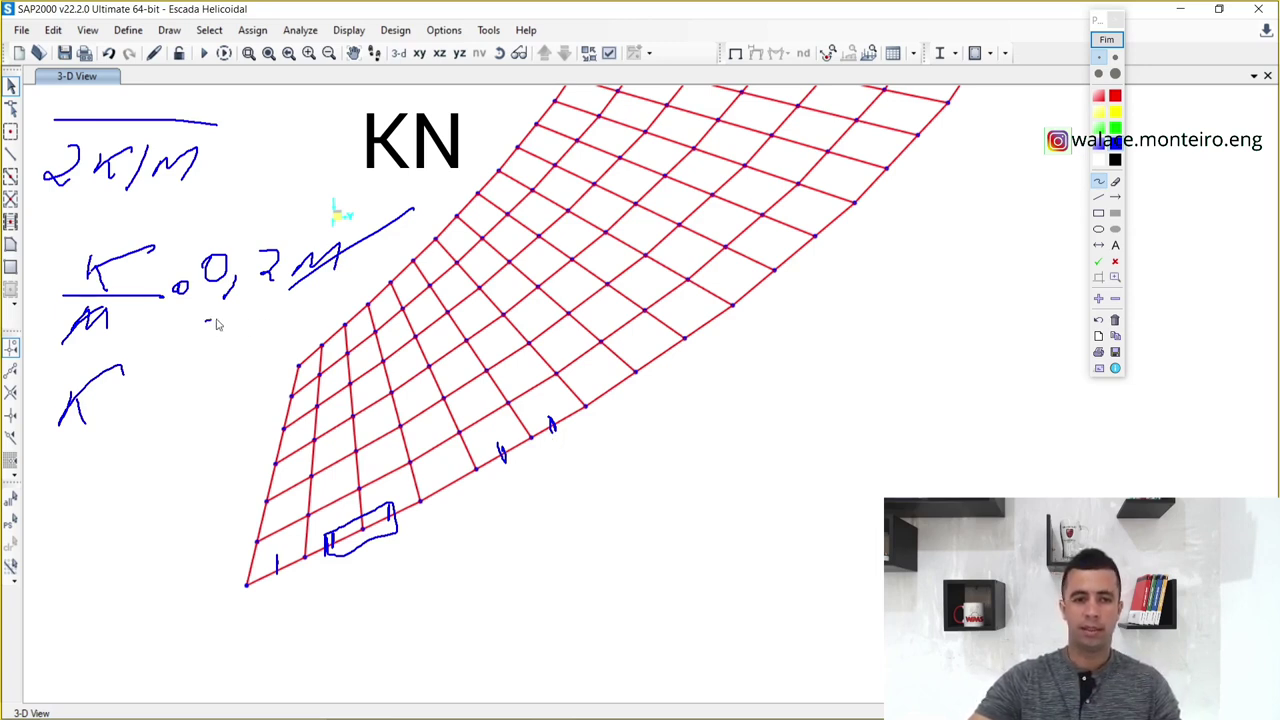
{"action": "left_click_drag", "start_coordinate": [205, 321], "coordinate": [300, 311]}
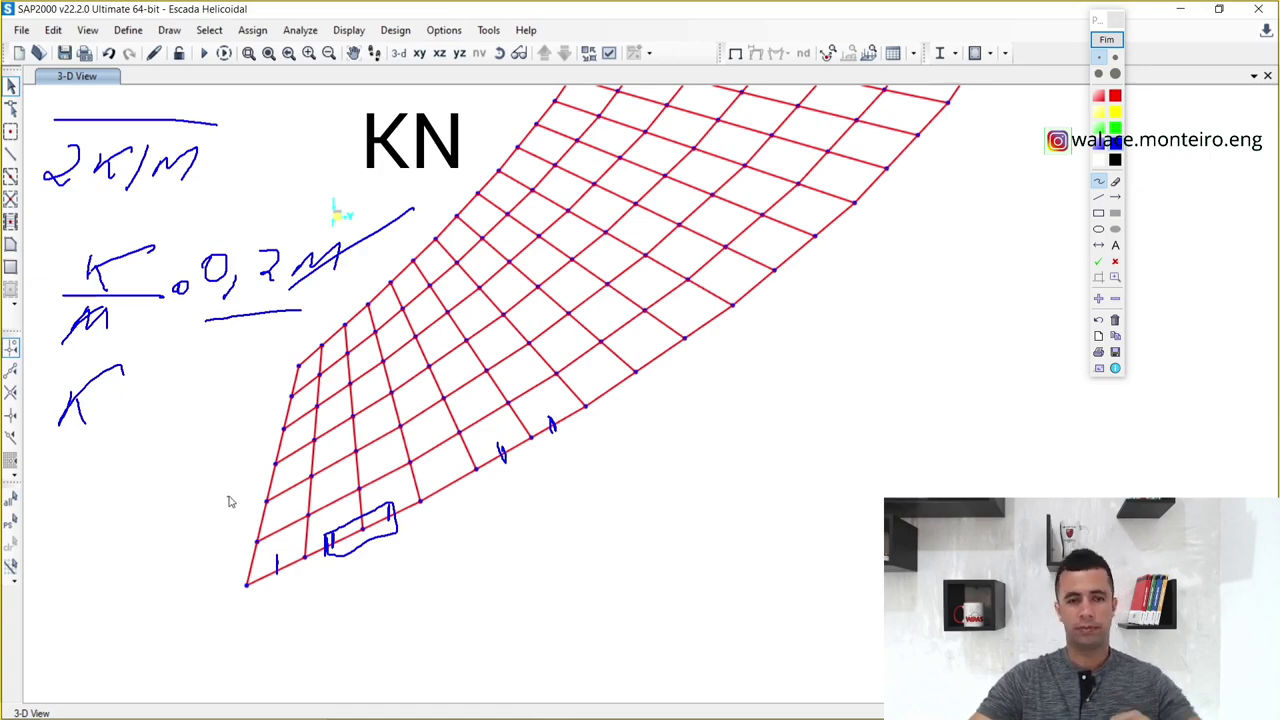
End the screen annotation and return to the whole stair mesh in SAP2000.
{"action": "left_click", "coordinate": [1104, 42]}
{"action": "scroll", "coordinate": [498, 522], "scroll_direction": "down", "scroll_amount": 5}
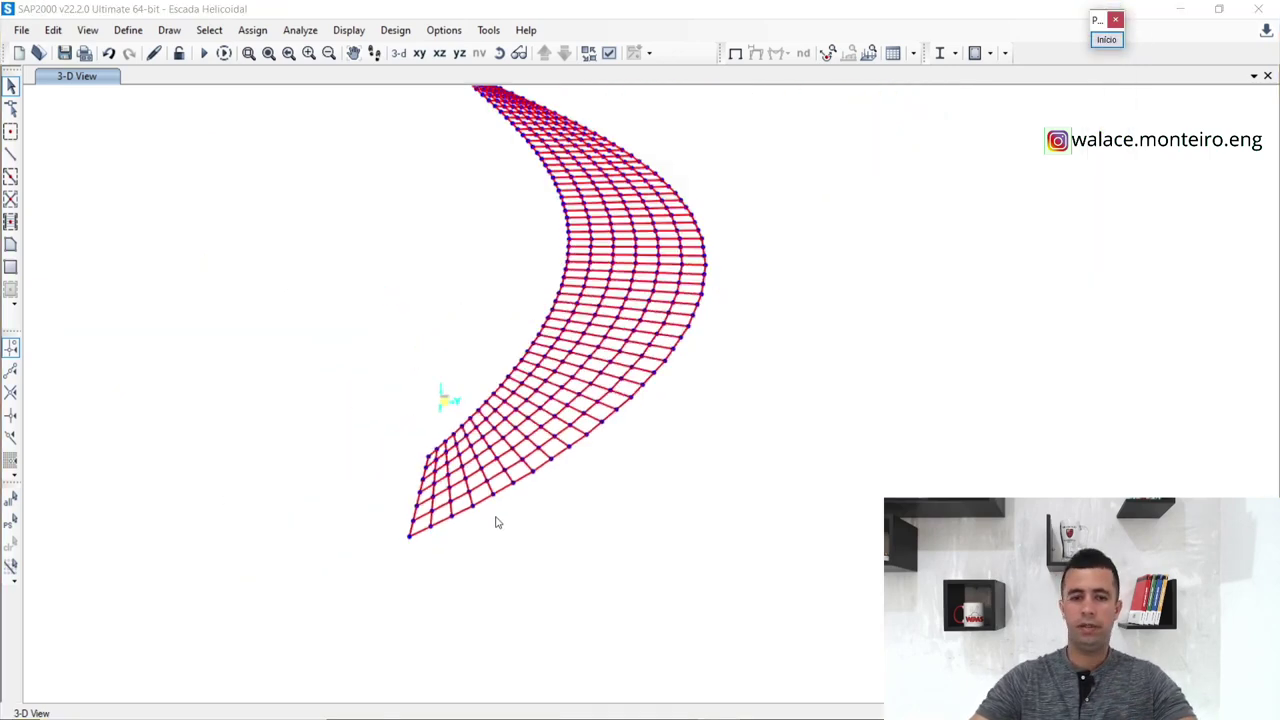
{"action": "scroll", "coordinate": [500, 480], "scroll_direction": "down", "scroll_amount": 2}
{"action": "scroll", "coordinate": [494, 429], "scroll_direction": "up", "scroll_amount": 5}
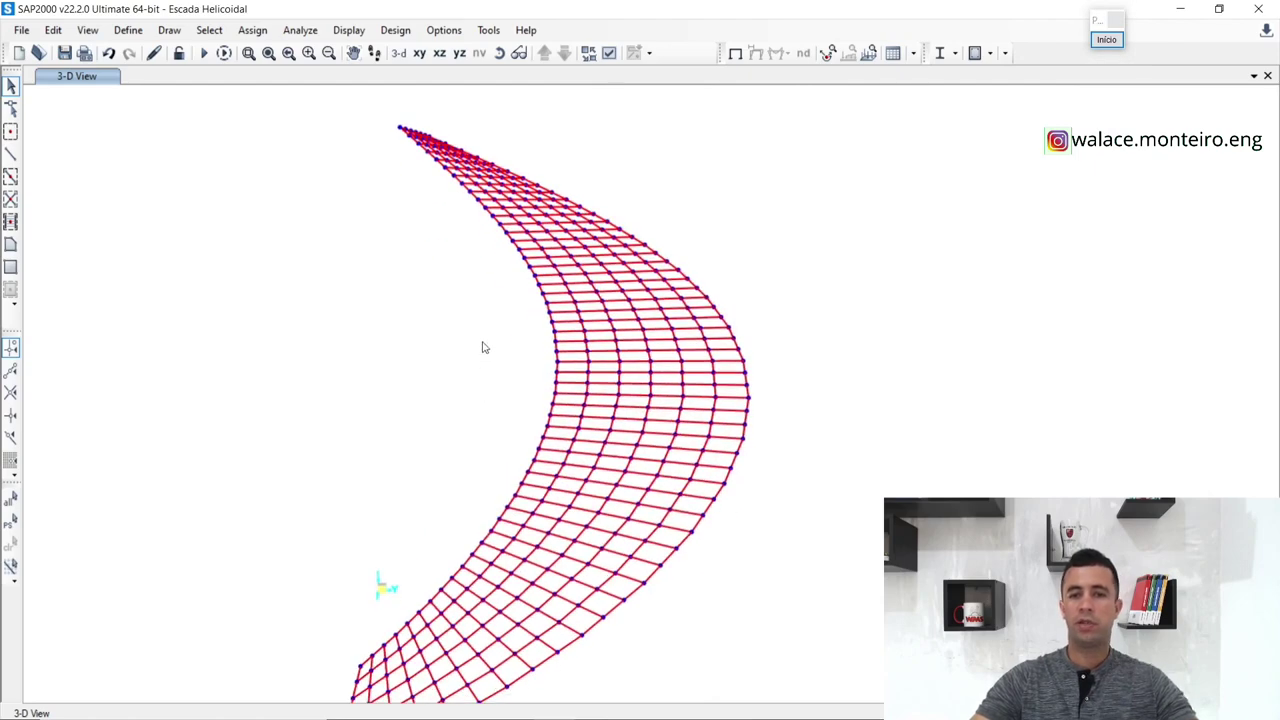
{"action": "scroll", "coordinate": [483, 350], "scroll_direction": "down", "scroll_amount": 2}
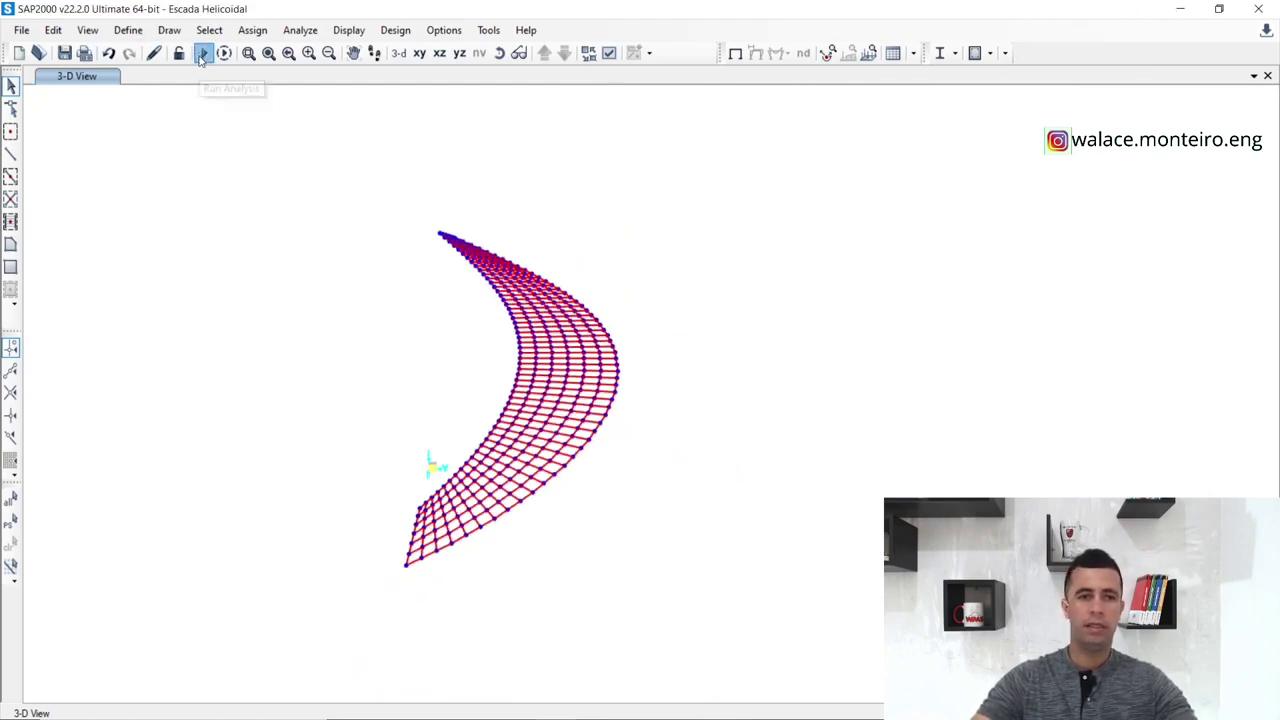
Review the Peso Proprio, Revestimento, Sobrecarga and Degrau load cases and run the analysis for all of them.
{"action": "left_click", "coordinate": [202, 54]}
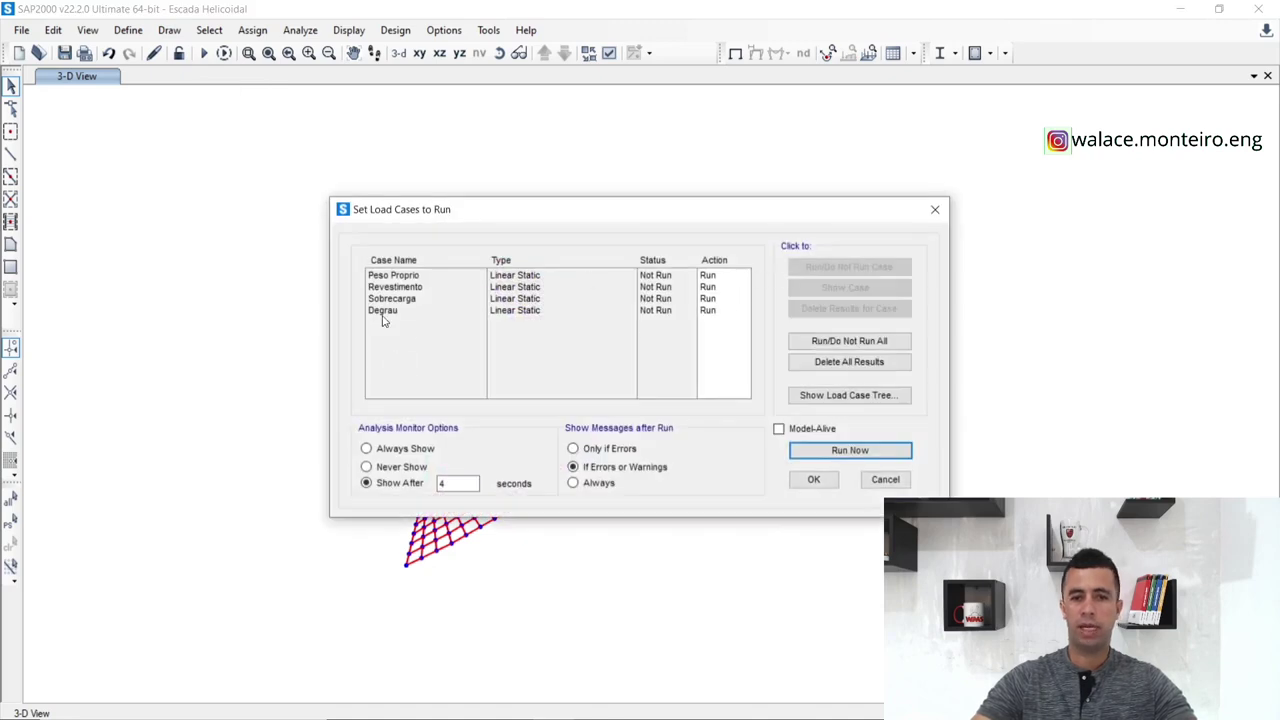
{"action": "left_click", "coordinate": [415, 276]}
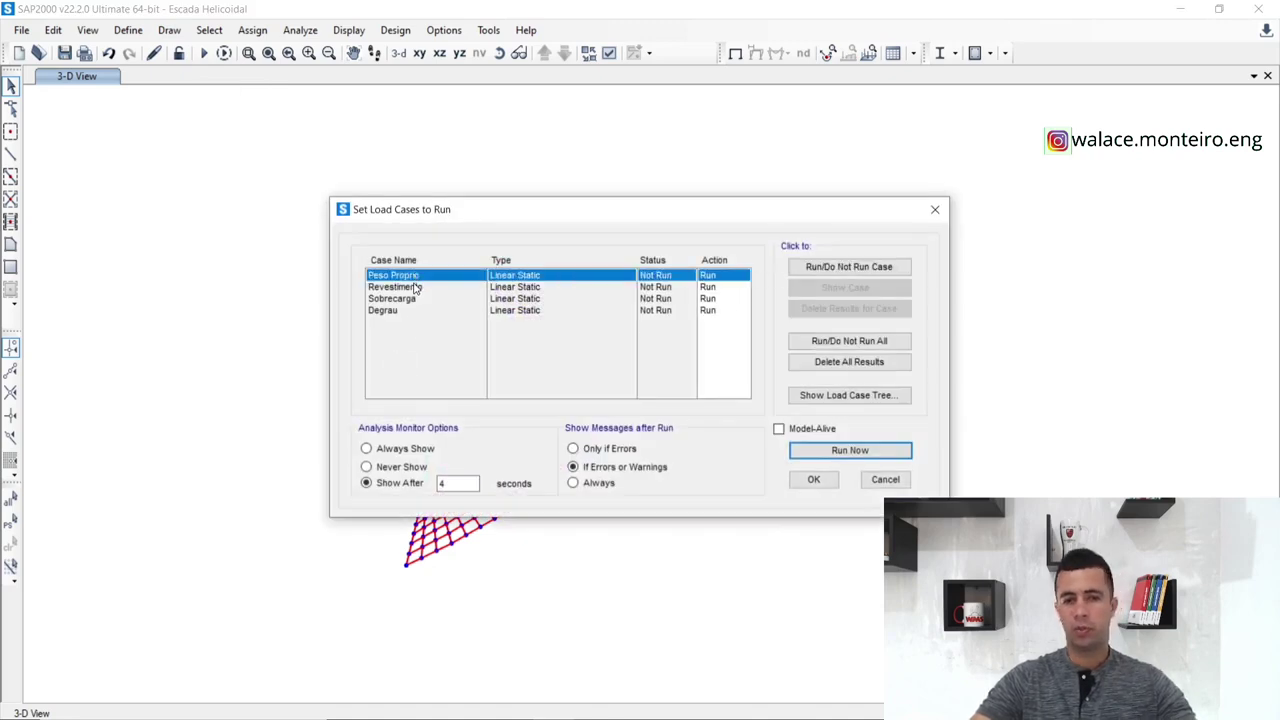
{"action": "left_click", "coordinate": [415, 287]}
{"action": "left_click", "coordinate": [408, 299]}
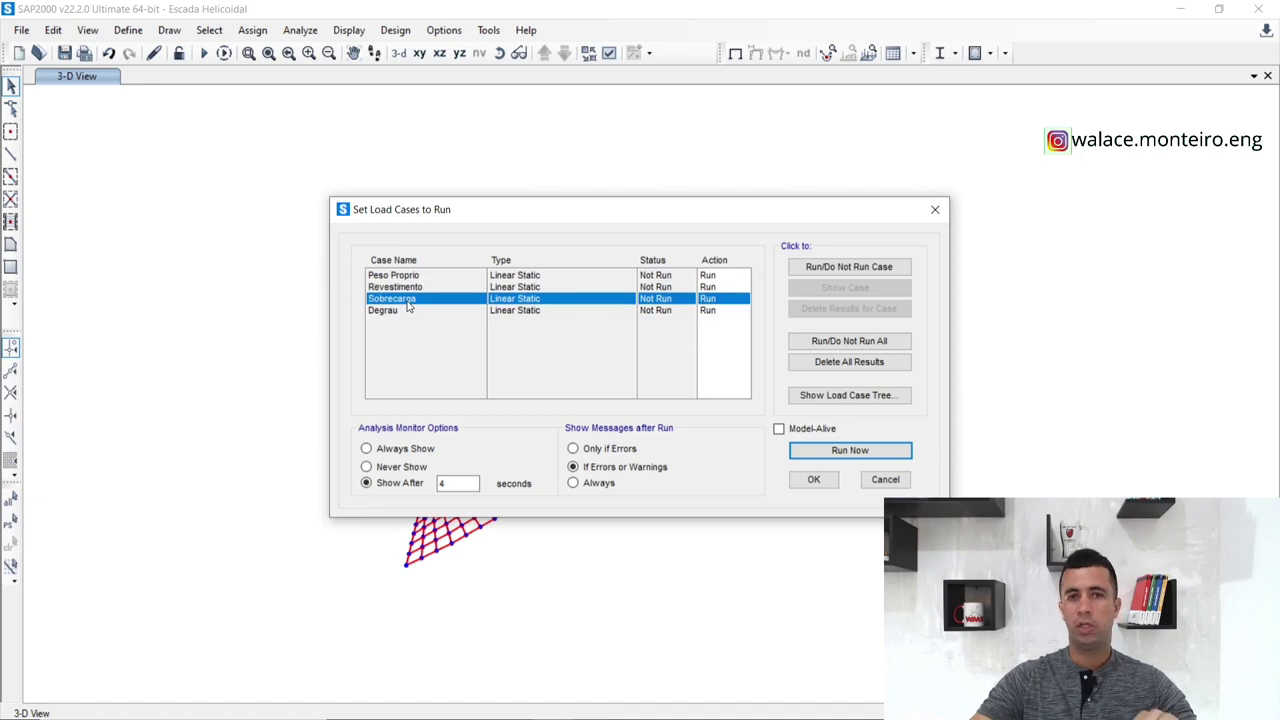
{"action": "left_click", "coordinate": [403, 311]}
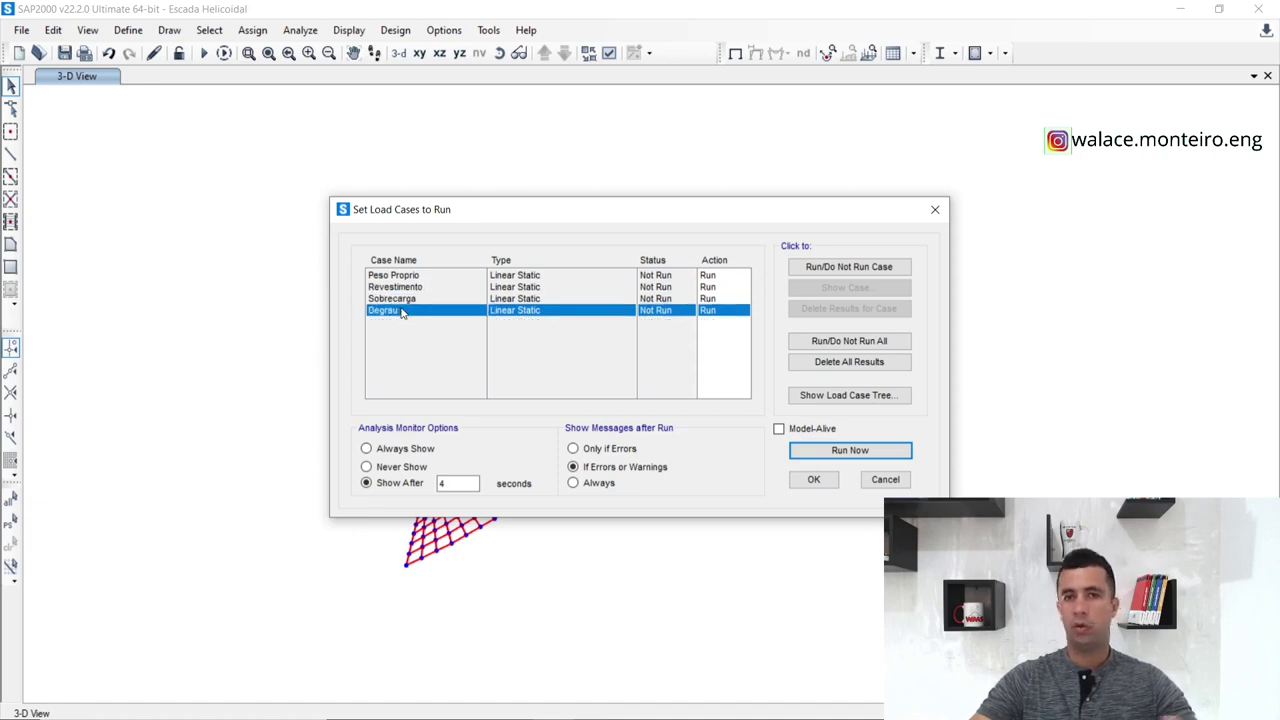
{"action": "left_click", "coordinate": [855, 458]}
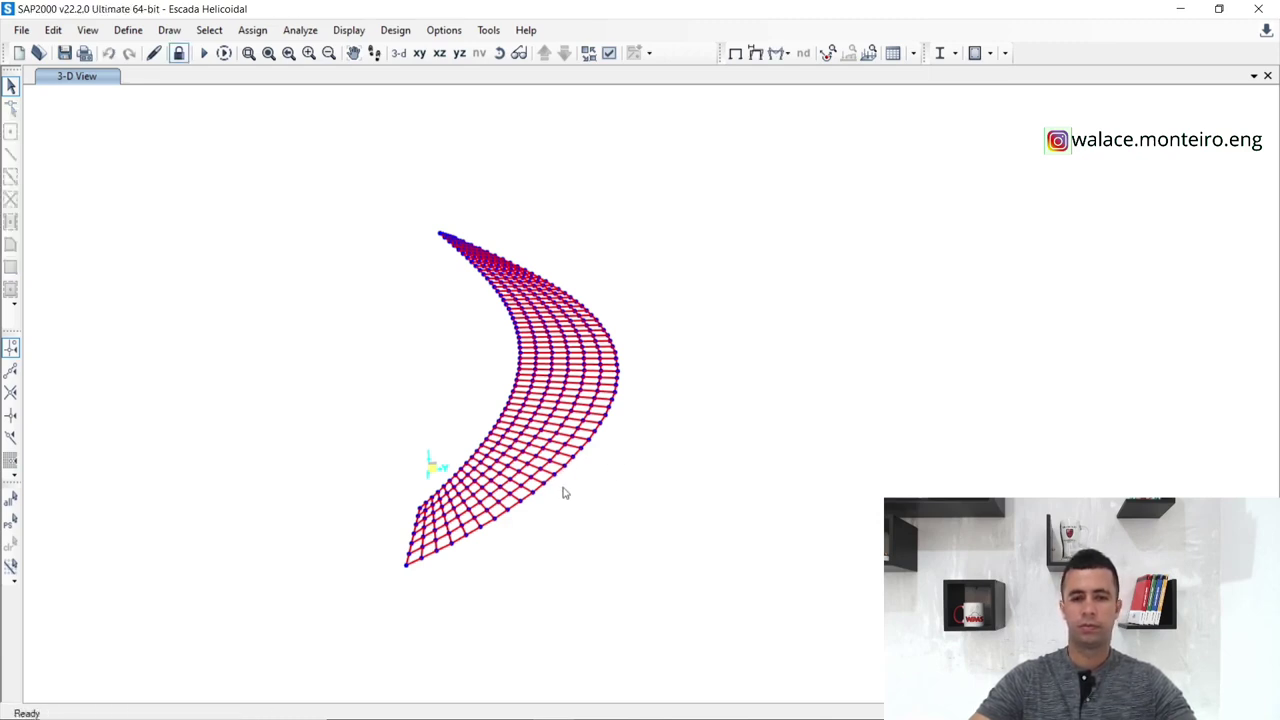
Display the joint reactions at the stair's supports and return the model to its undeformed shape.
{"action": "left_click", "coordinate": [736, 53]}
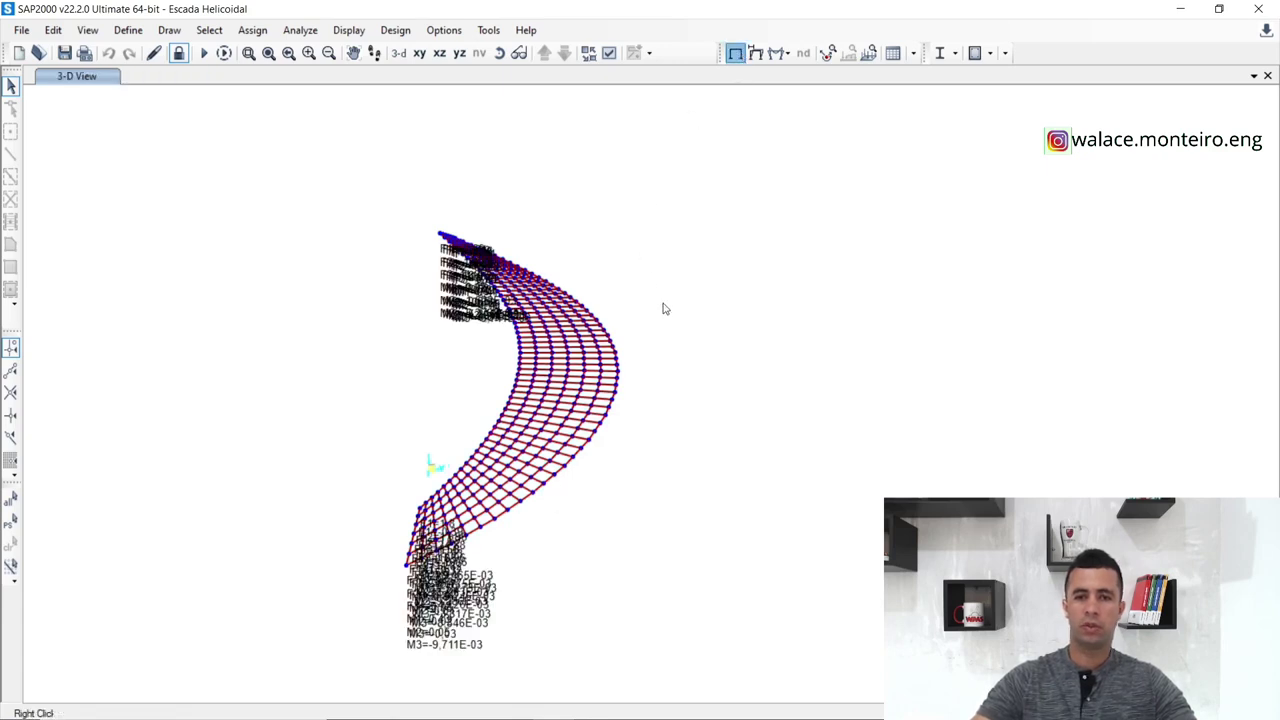
{"action": "middle_click_drag", "start_coordinate": [479, 358], "coordinate": [443, 289]}
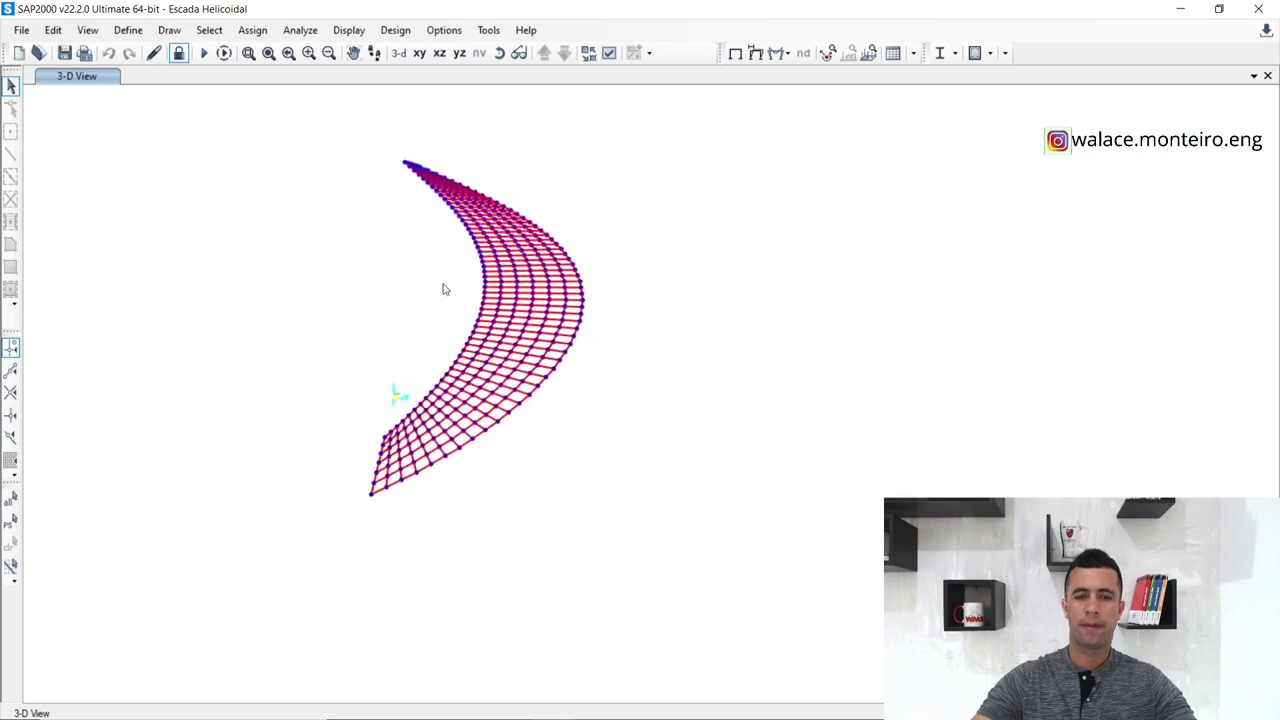